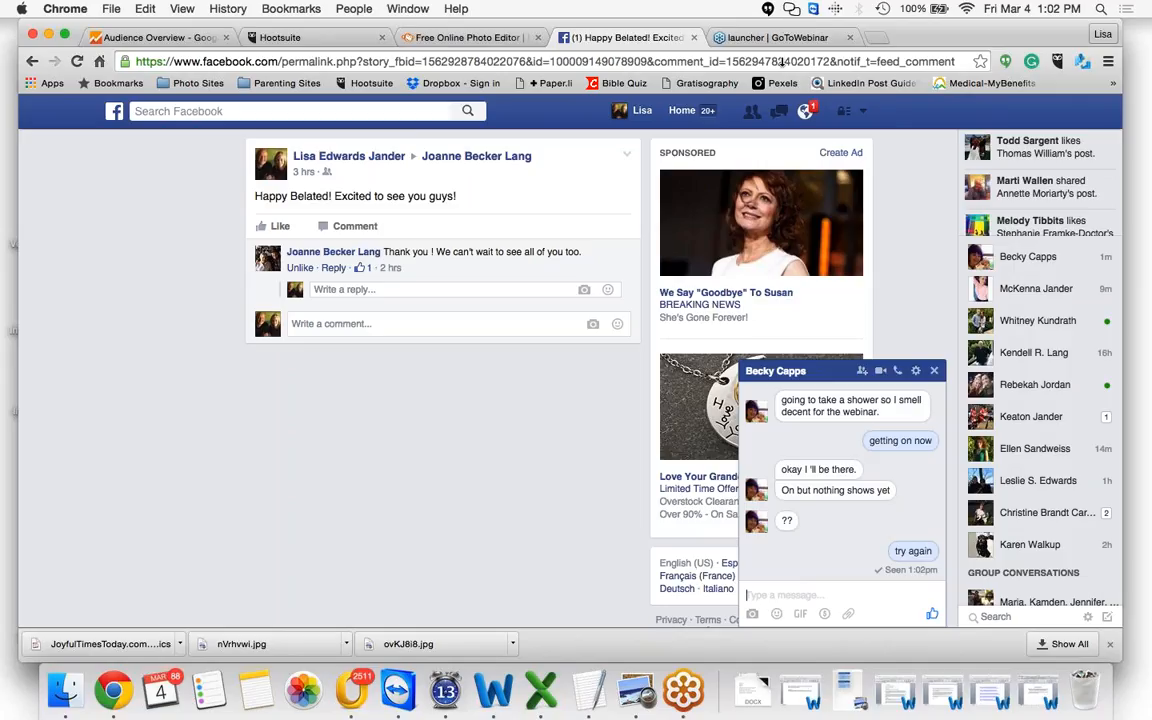
drag(783, 28, 772, 108)
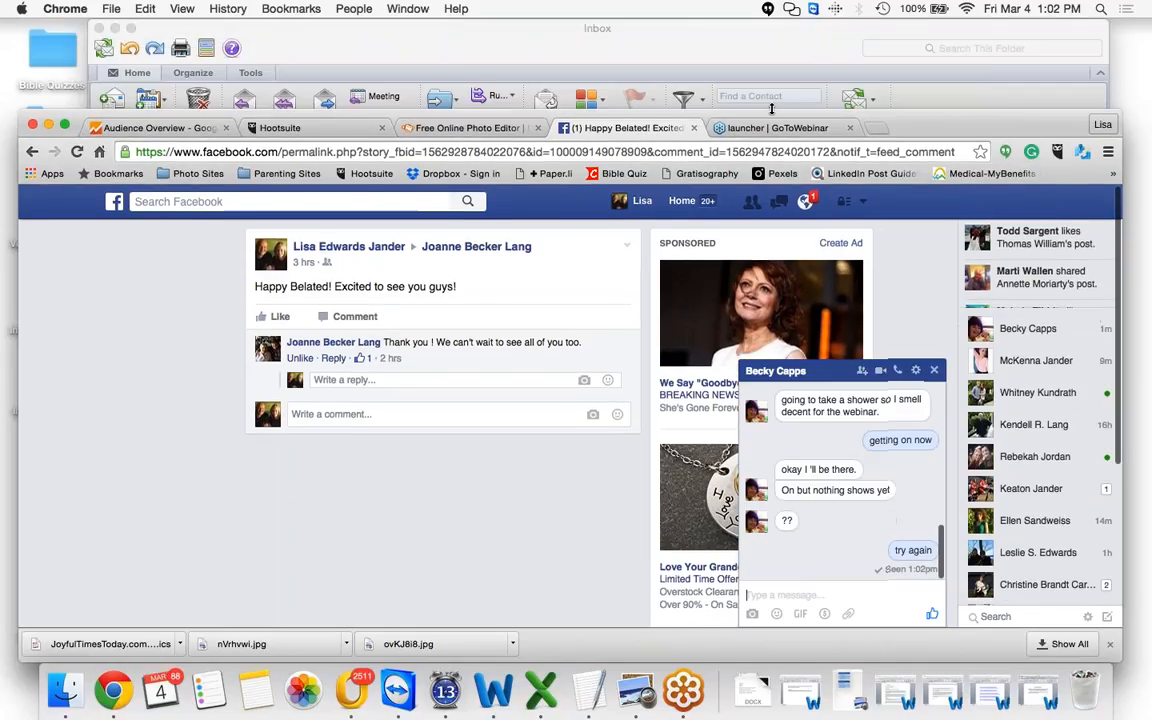
click(757, 36)
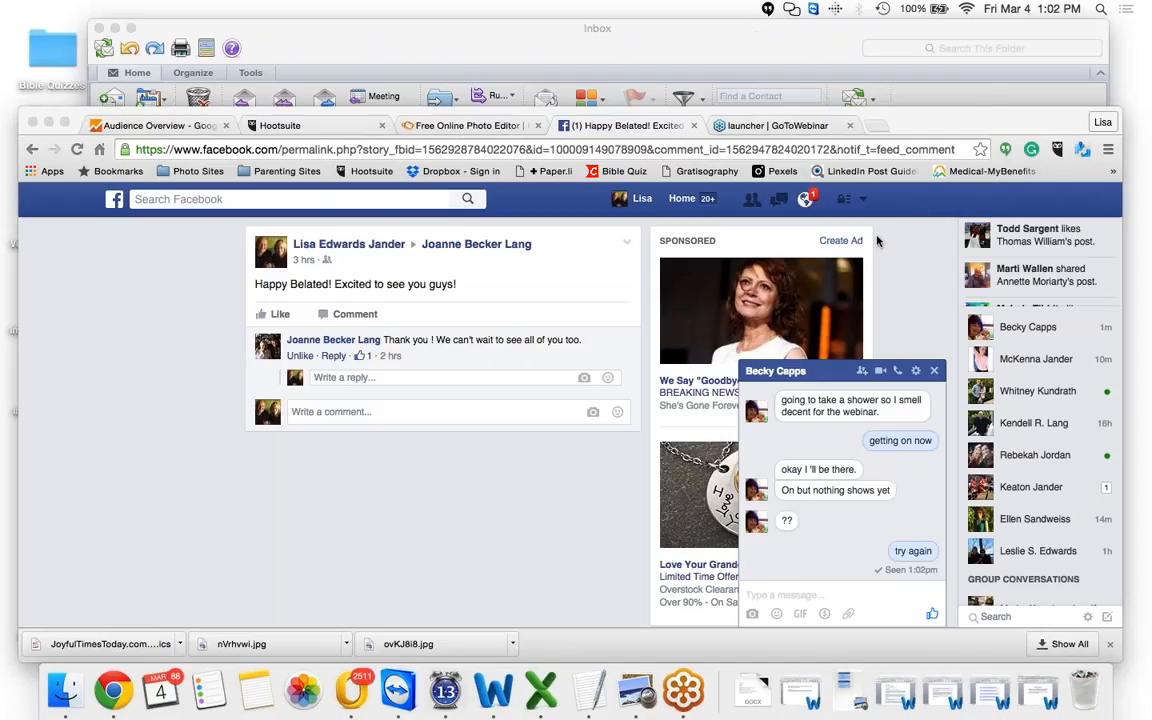
key(ctrl+Right)
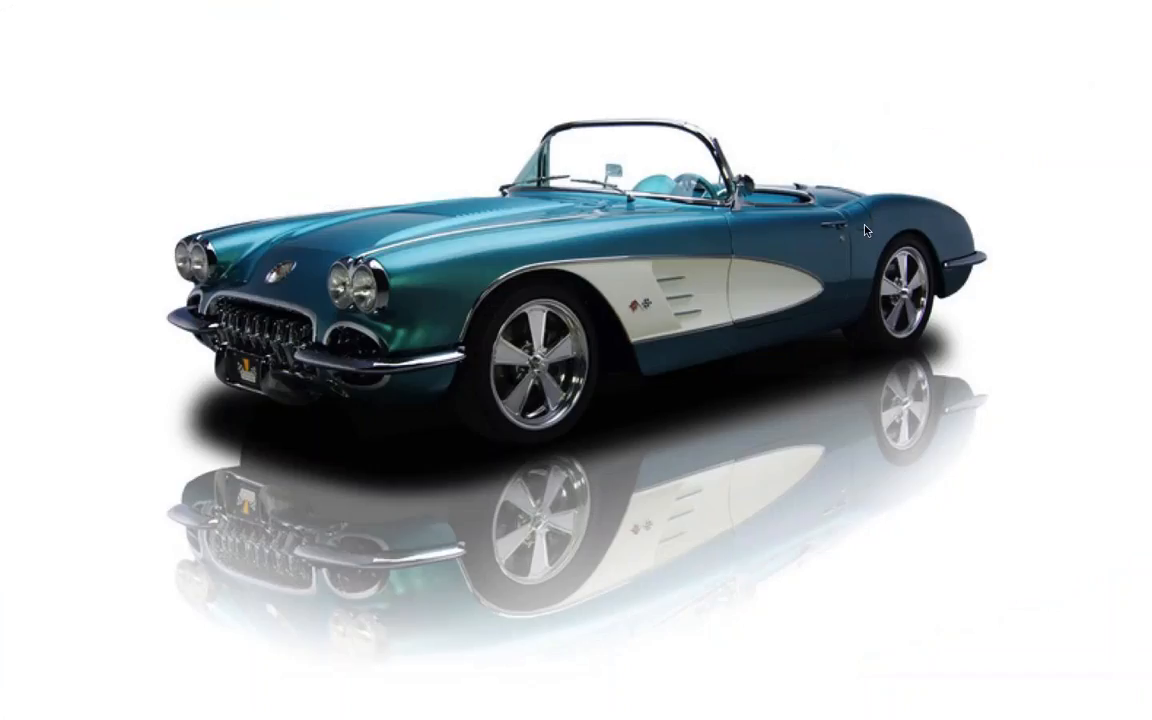
key(ctrl+Left)
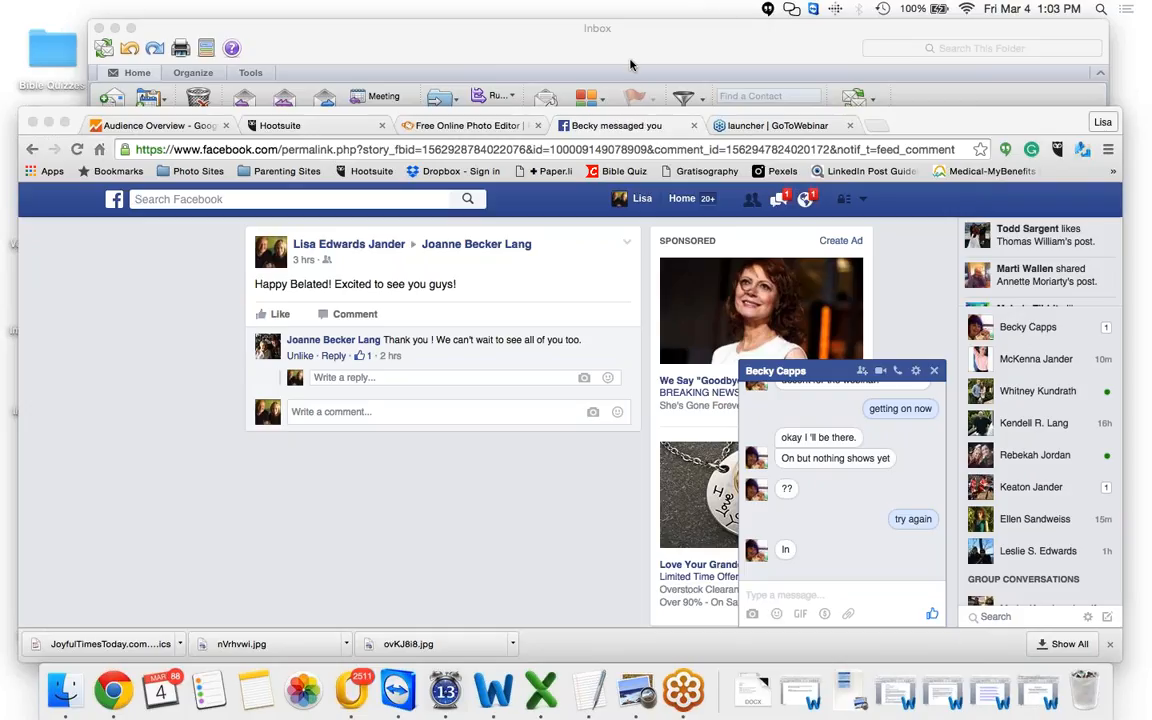
click(675, 27)
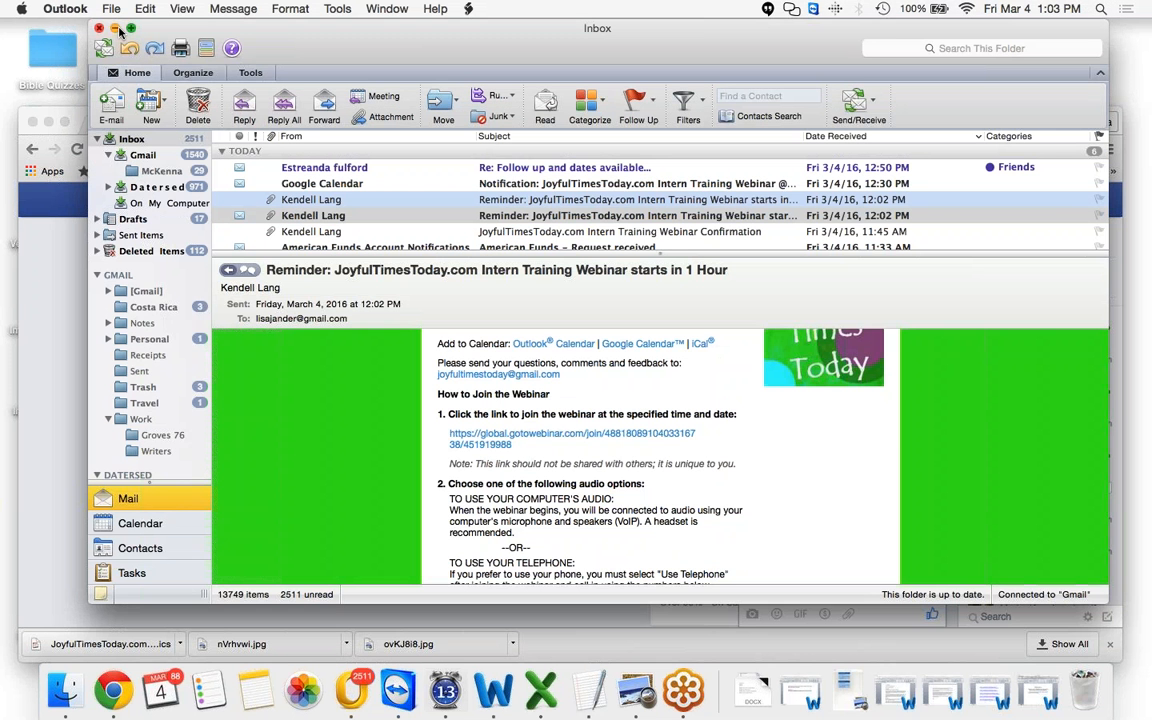
click(115, 29)
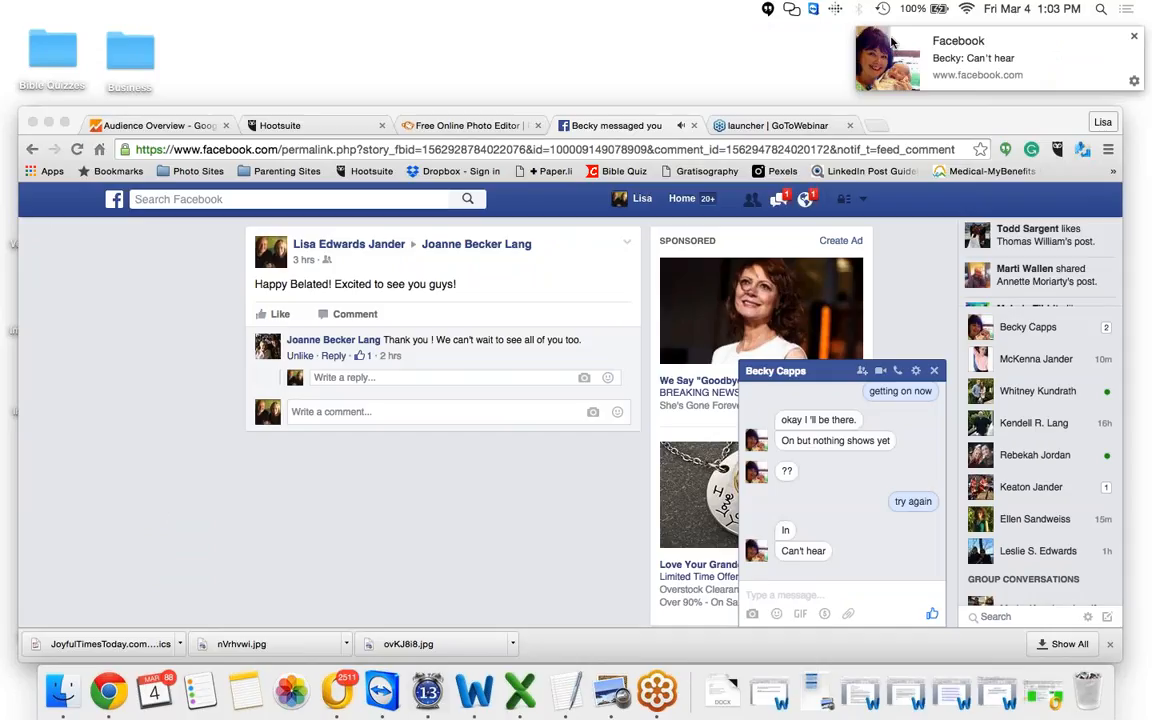
Open the chat with the contact from the Facebook notification and send the message 'umute'
click(893, 42)
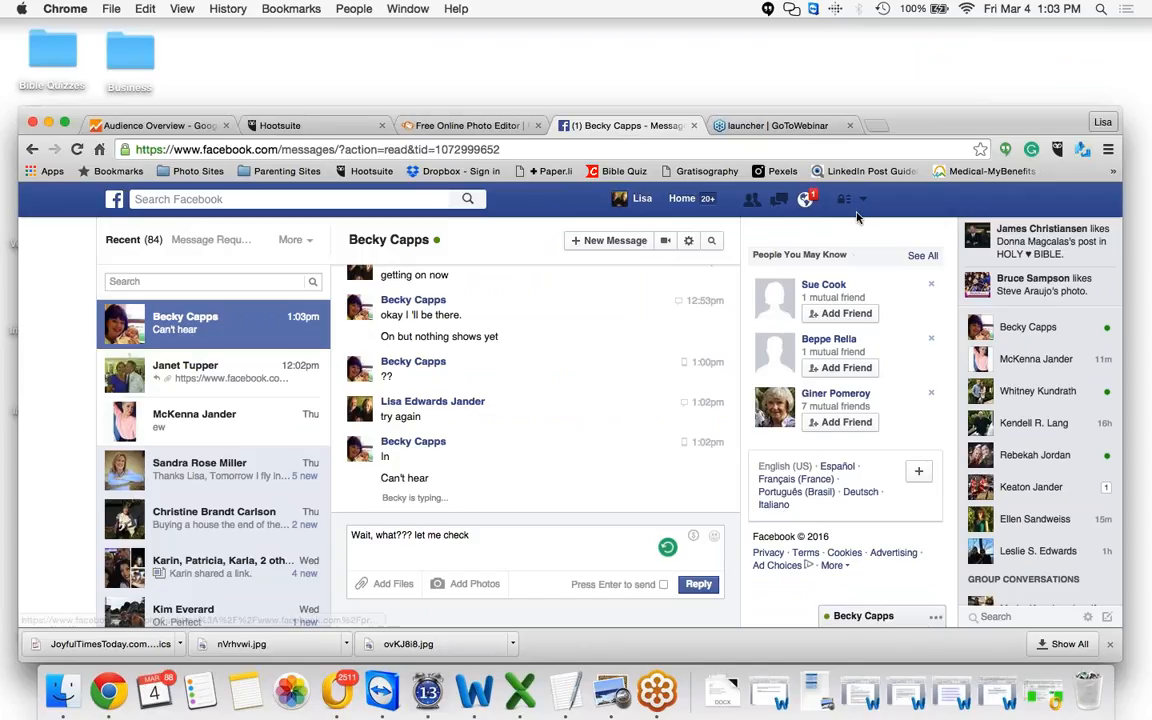
click(779, 199)
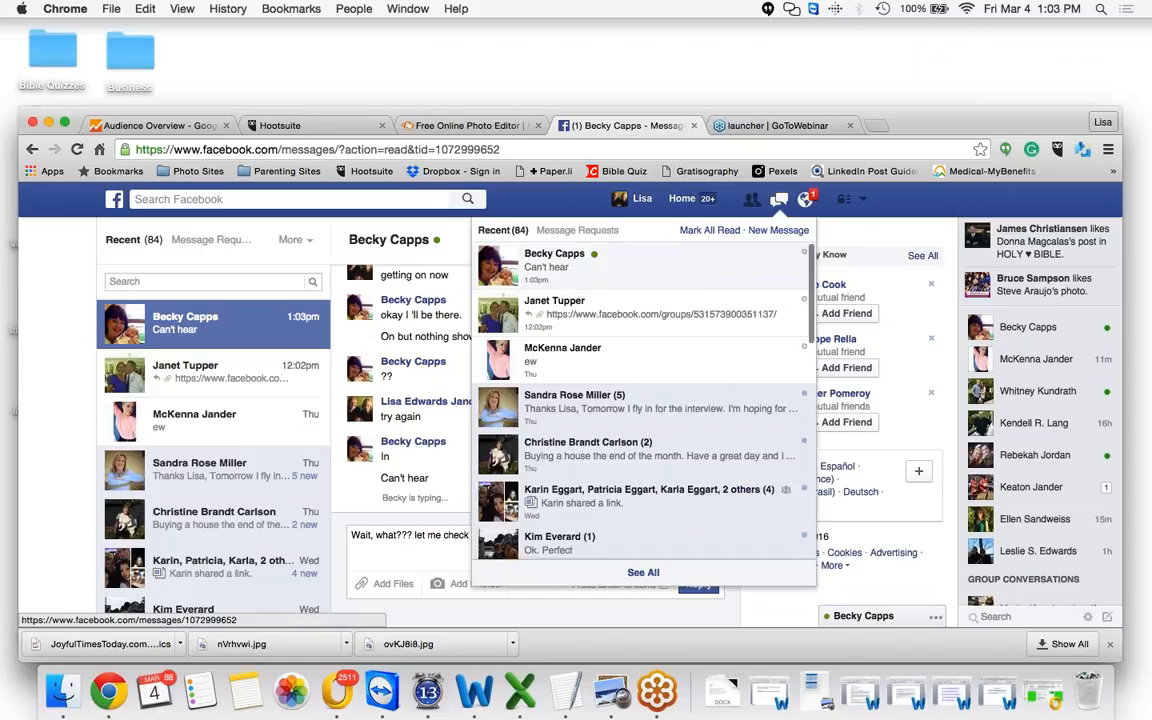
click(560, 262)
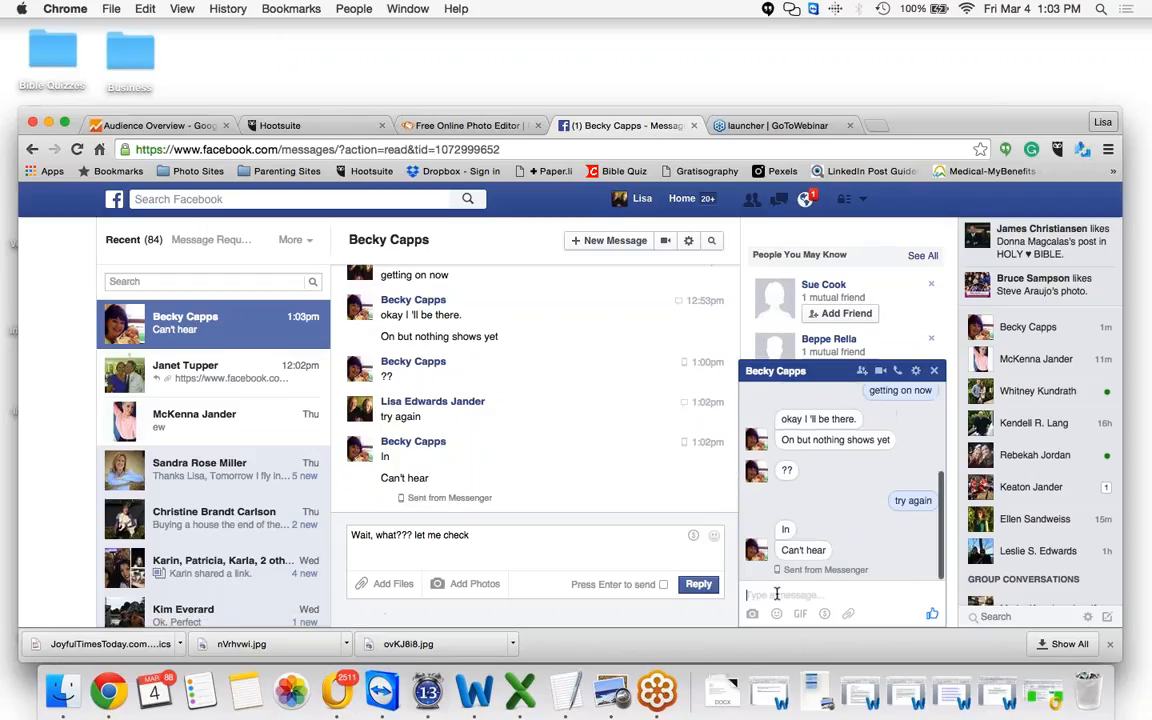
text(umute)
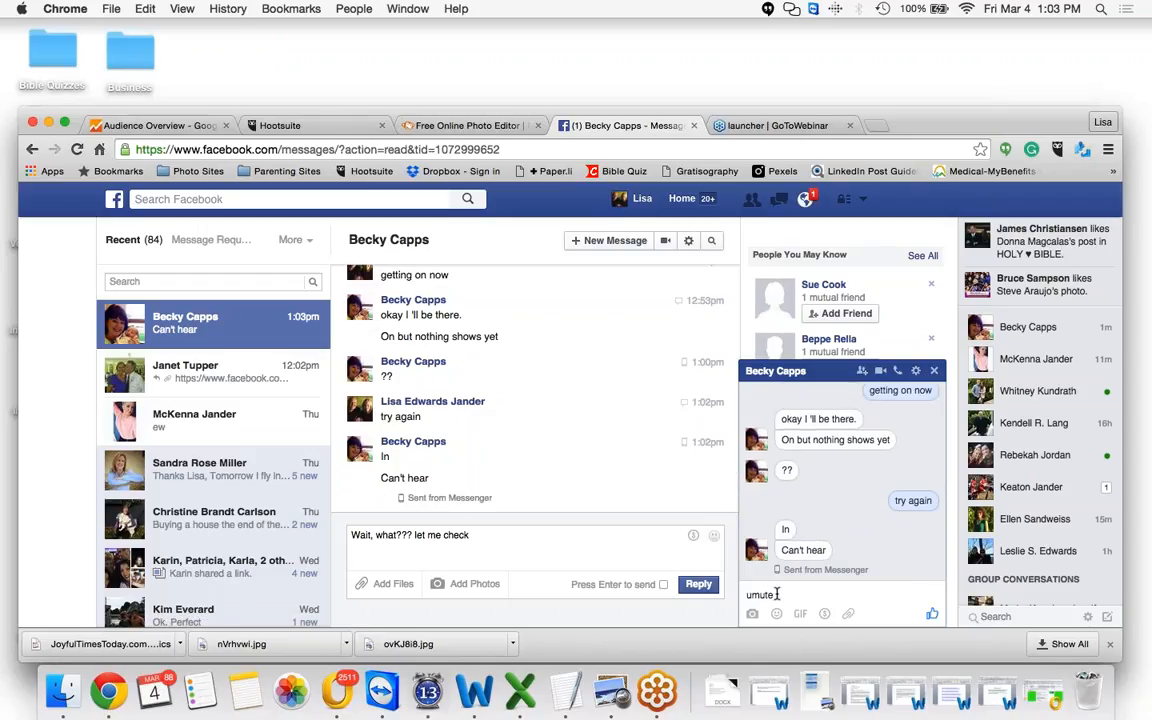
key(Return)
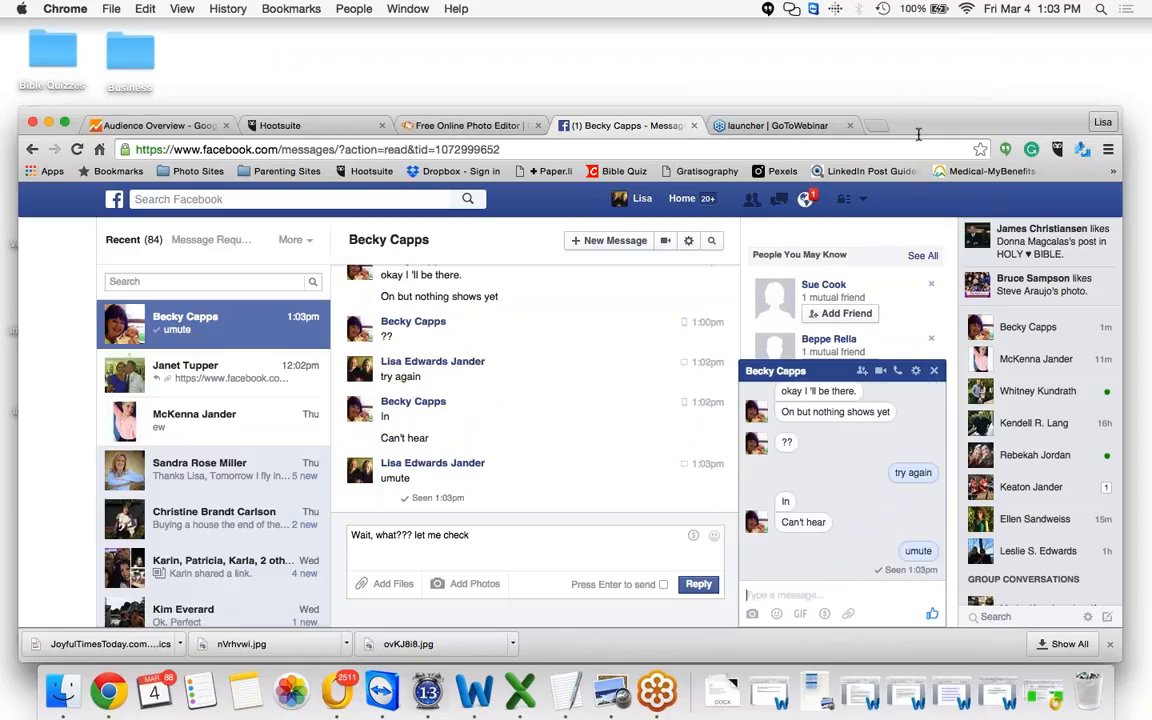
click(830, 371)
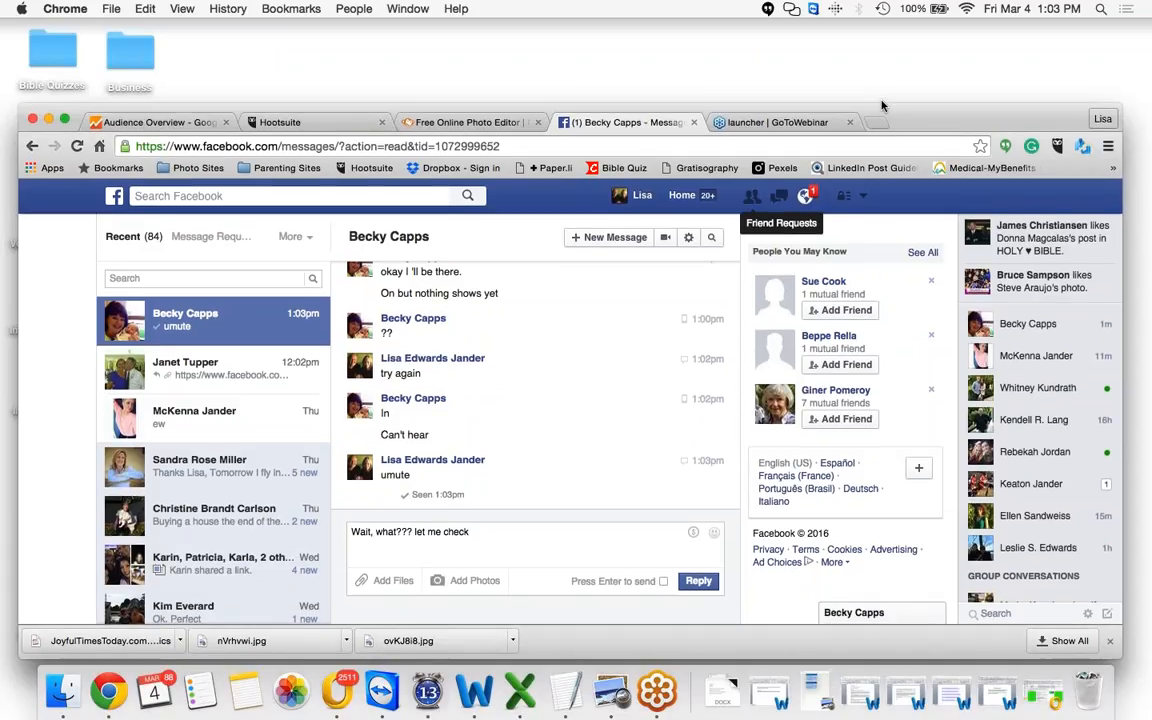
drag(881, 112, 863, 36)
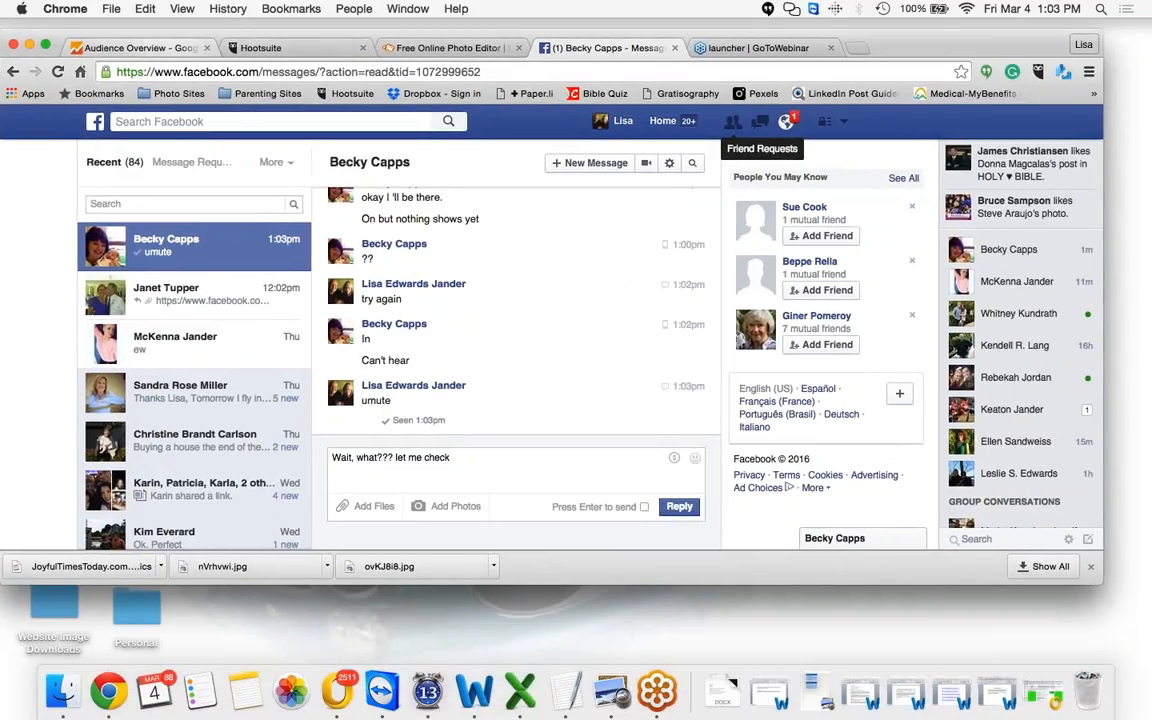
click(675, 48)
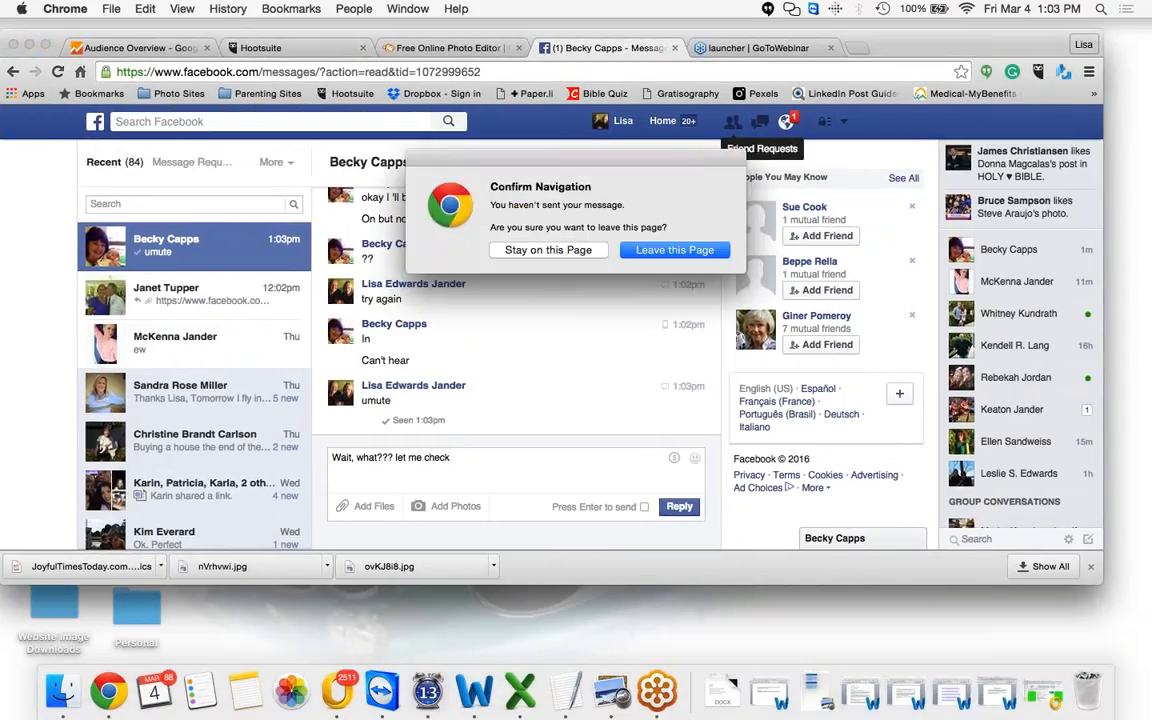
click(548, 250)
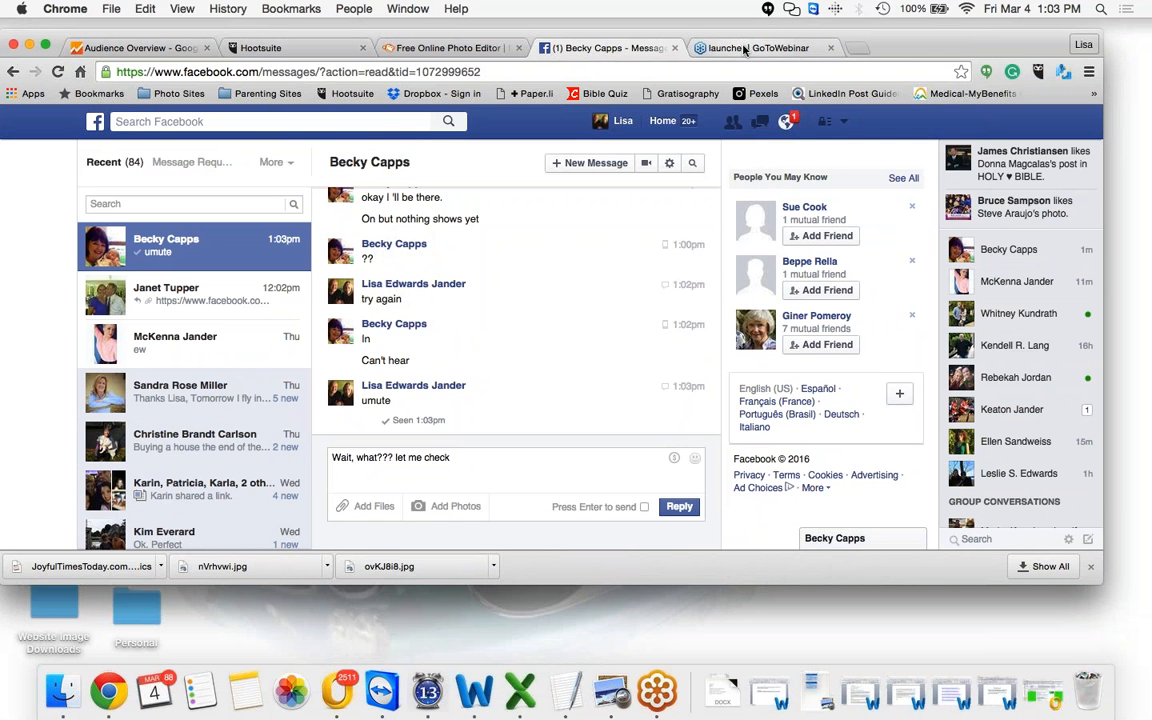
View the GoToWebinar launcher tab and return to the Facebook messages tab
click(745, 48)
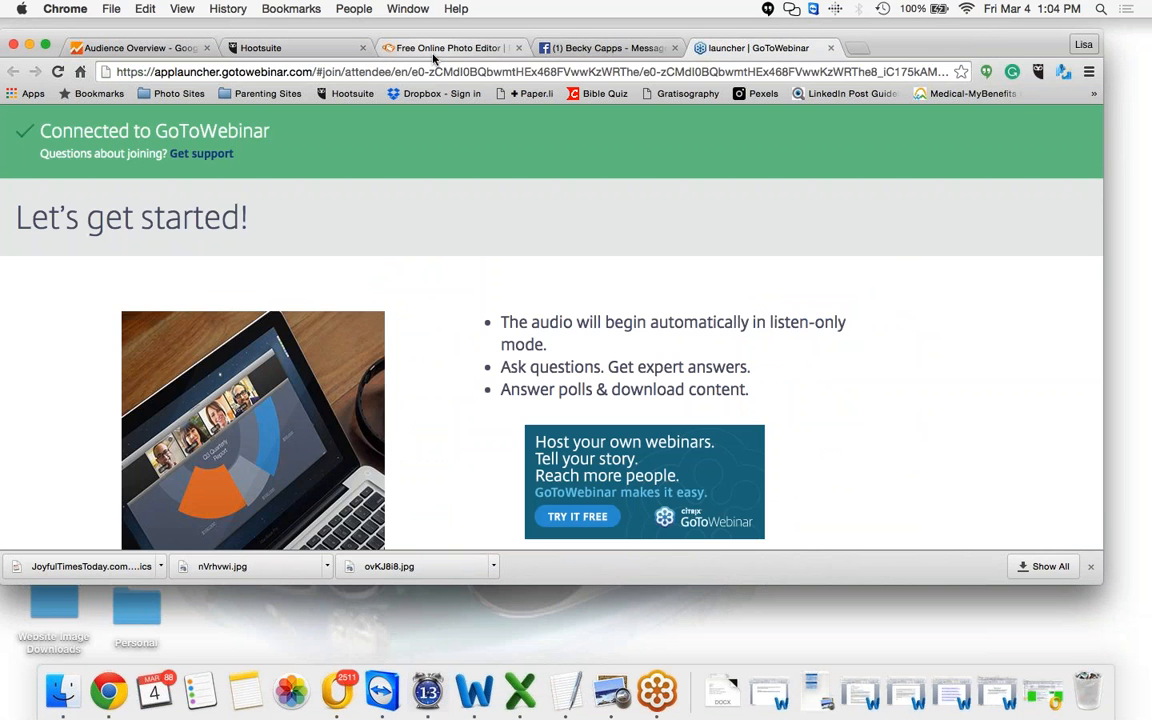
click(567, 22)
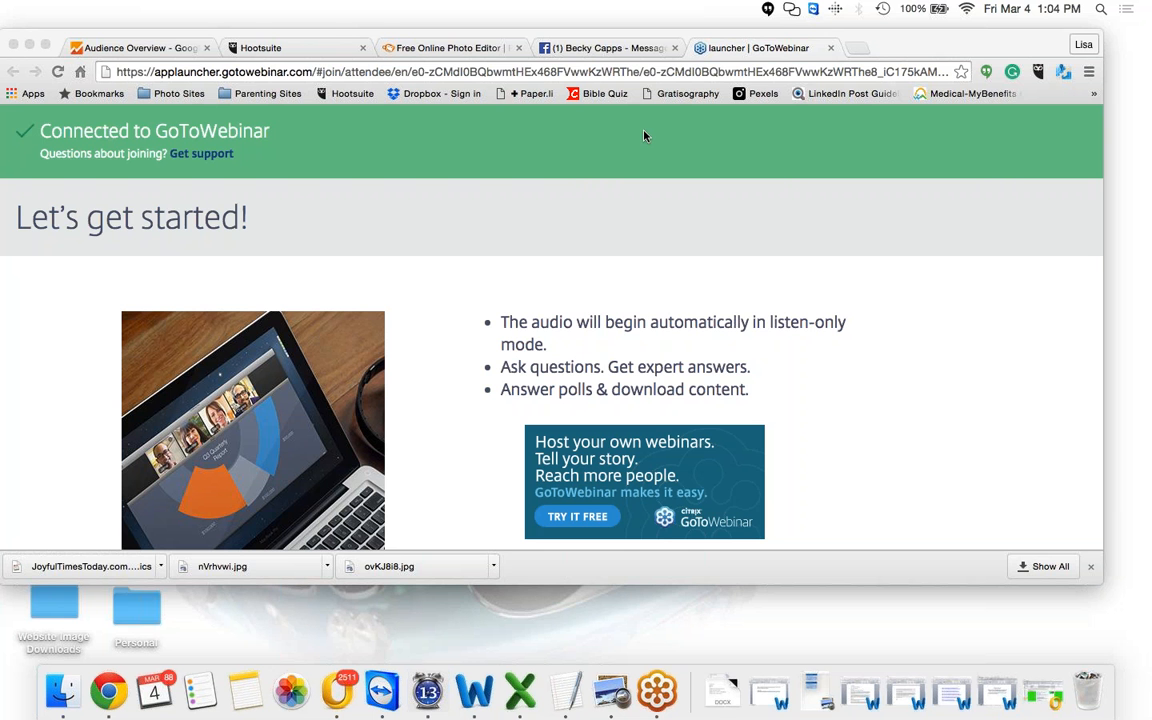
click(633, 49)
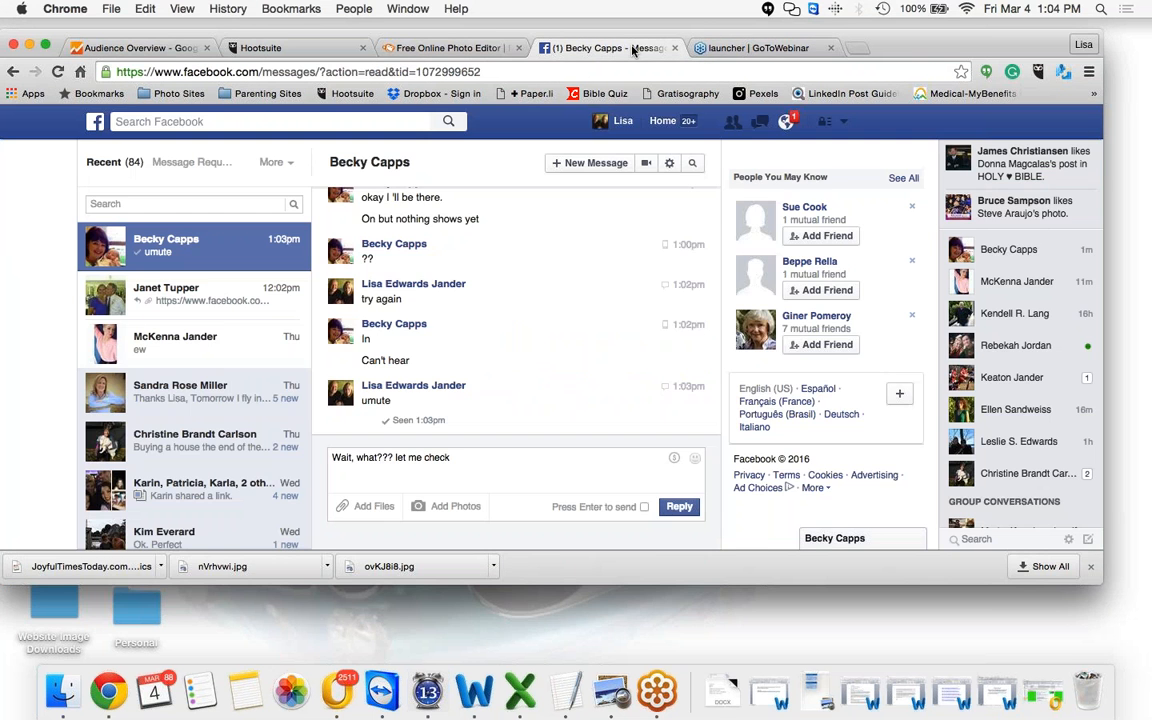
Reopen the contact's chat window from the messages list and send the message 'strating'
click(760, 122)
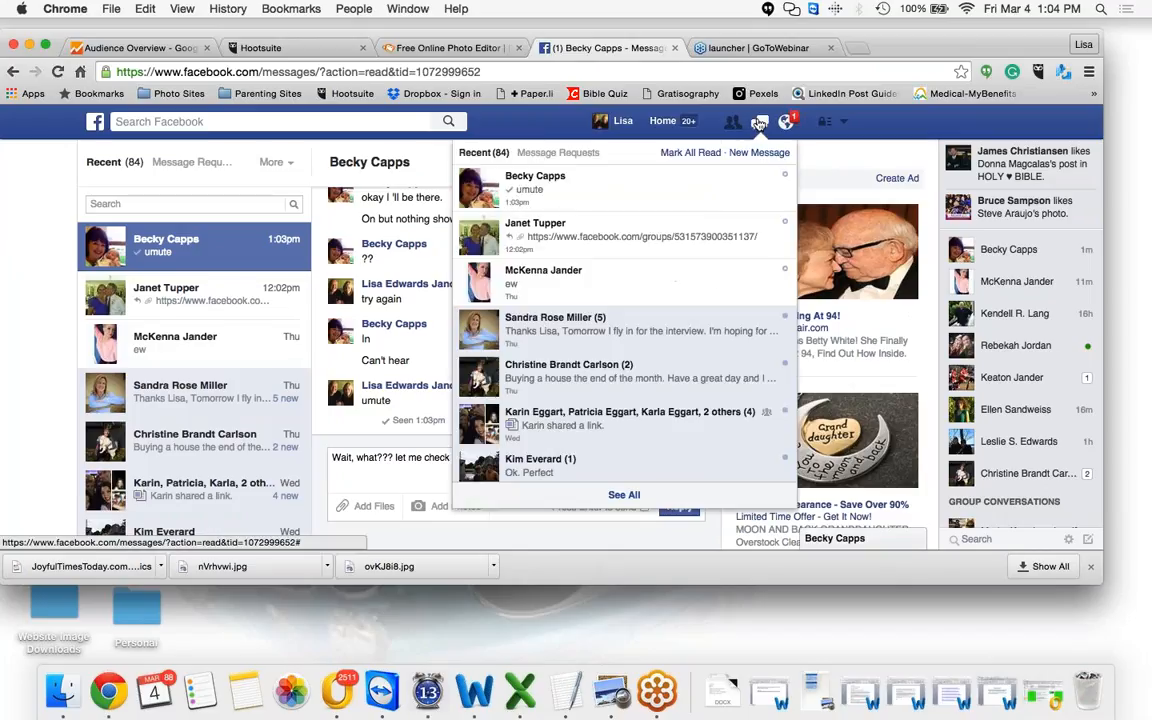
click(760, 186)
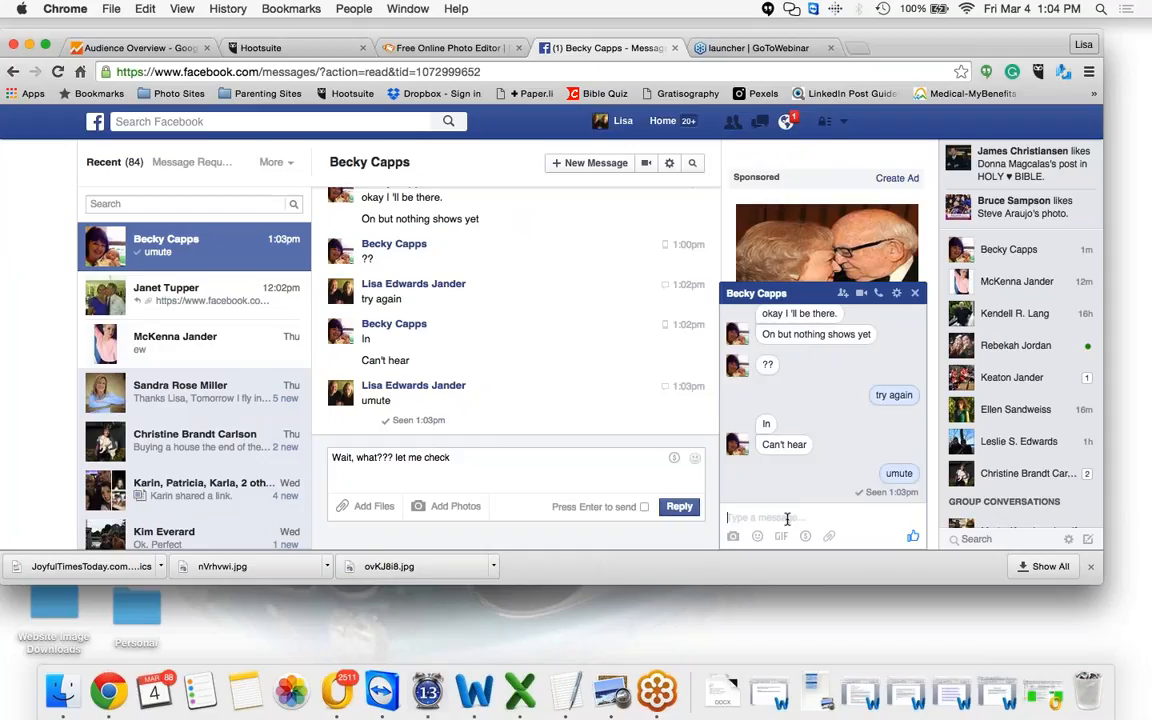
text(strating)
key(Return)
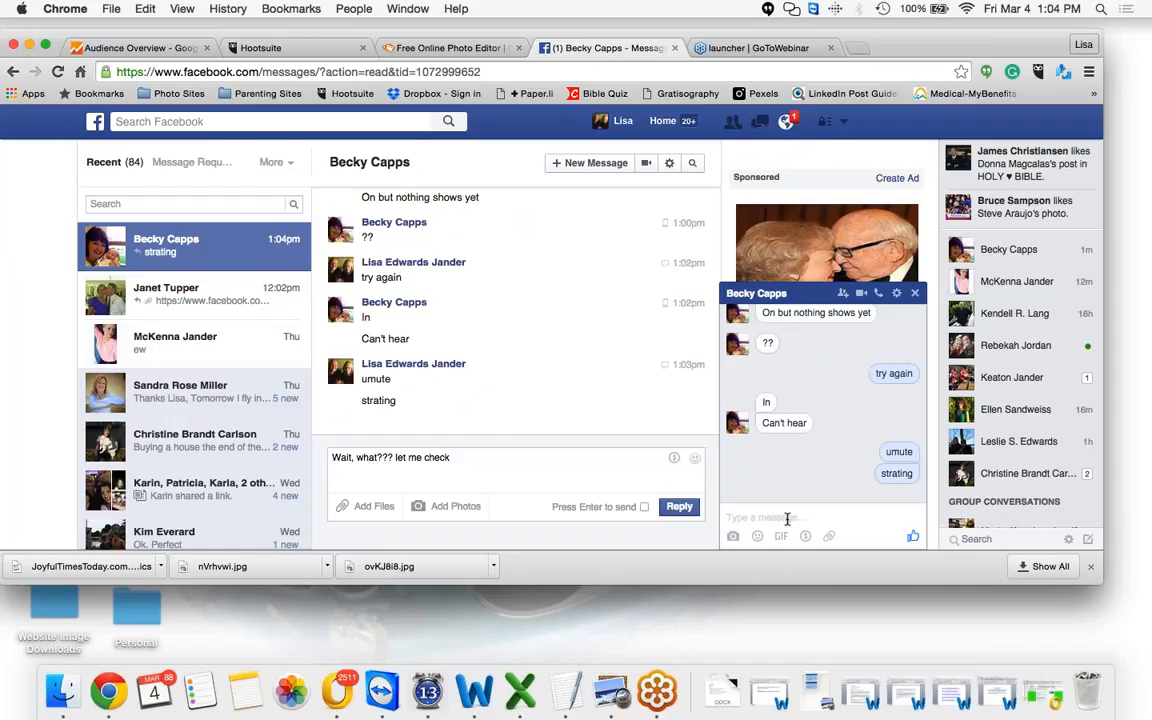
Send the contact the follow-up chat message 'starting now'
text(startin)
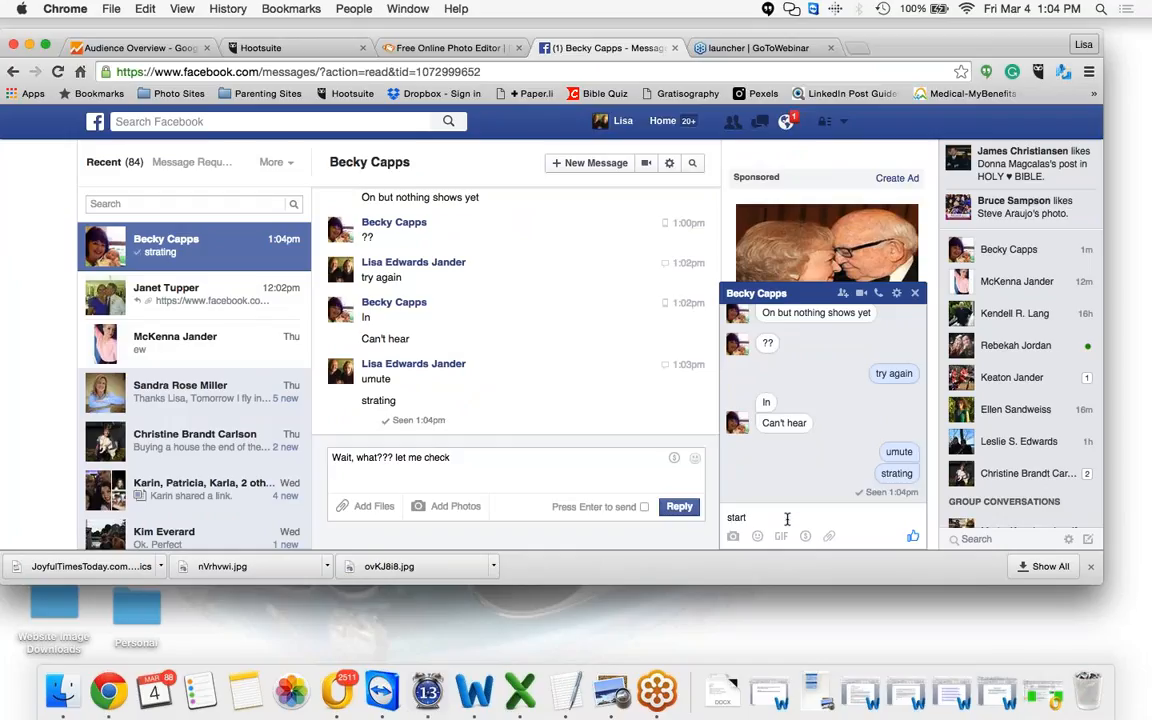
text(g no)
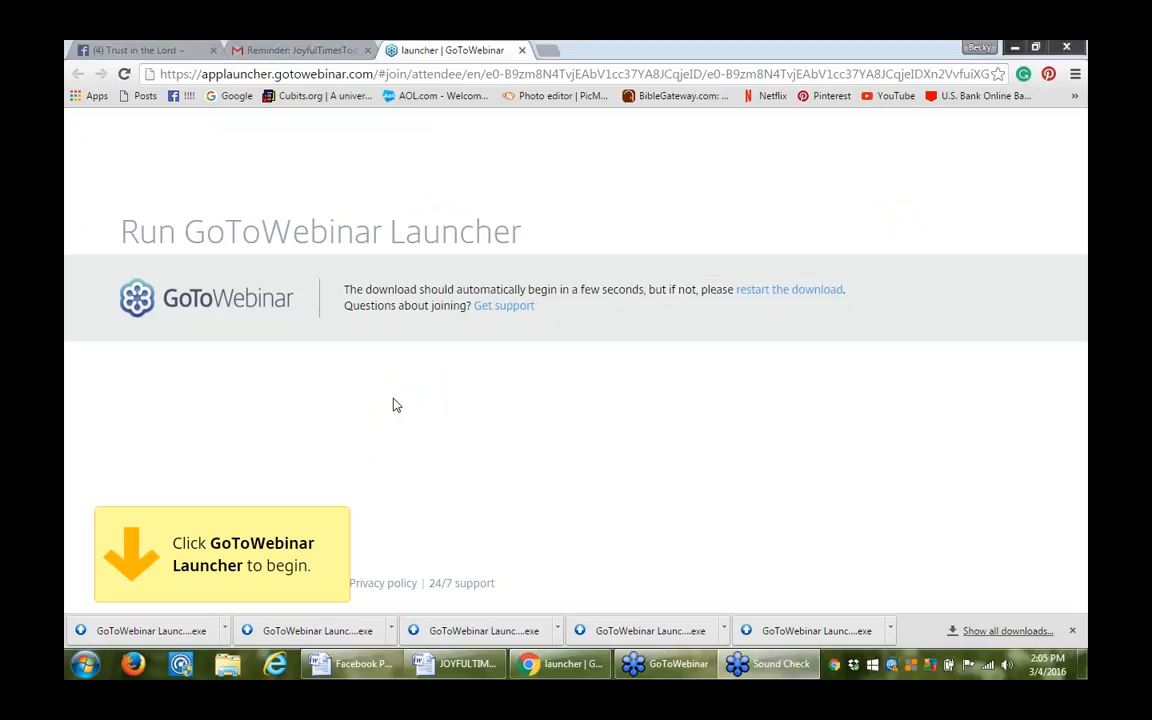
click(847, 448)
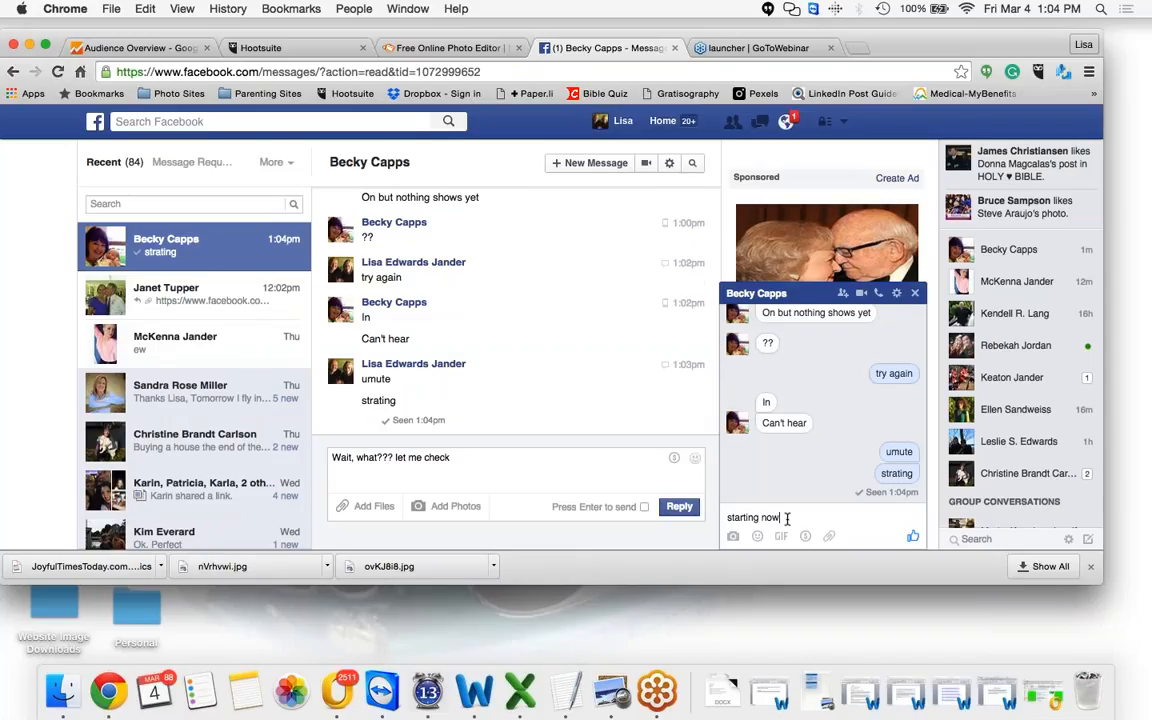
key(Return)
Switch to the PicMonkey photo editor tab
click(543, 492)
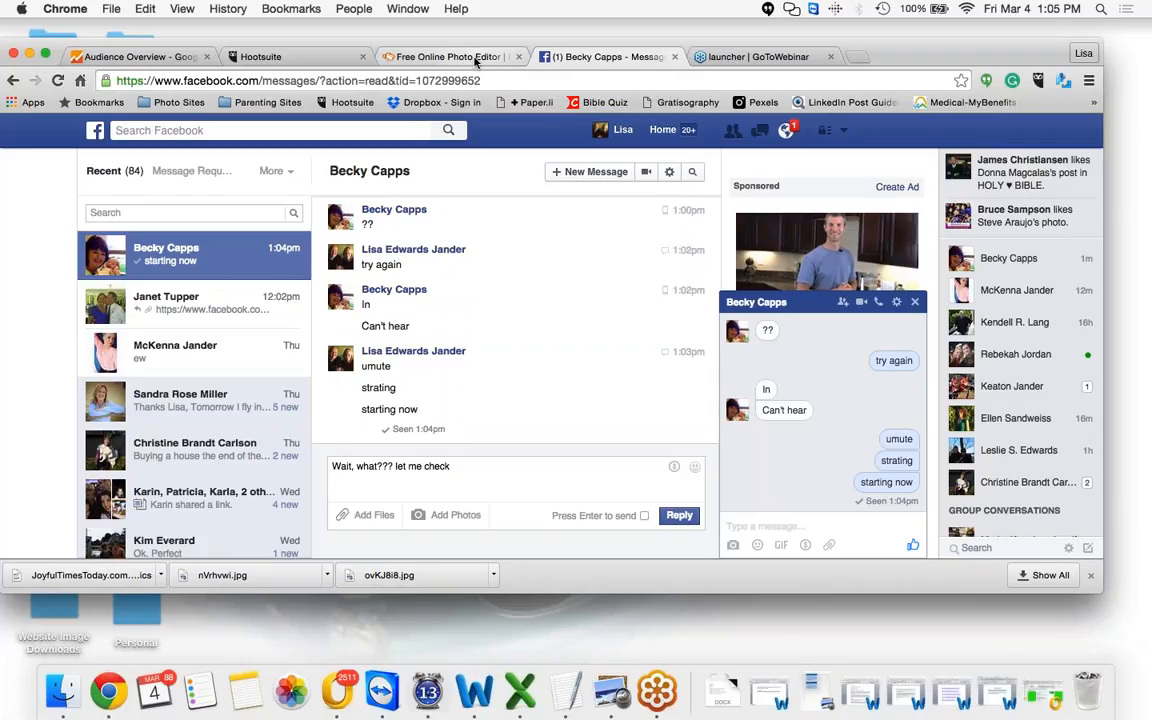
click(450, 57)
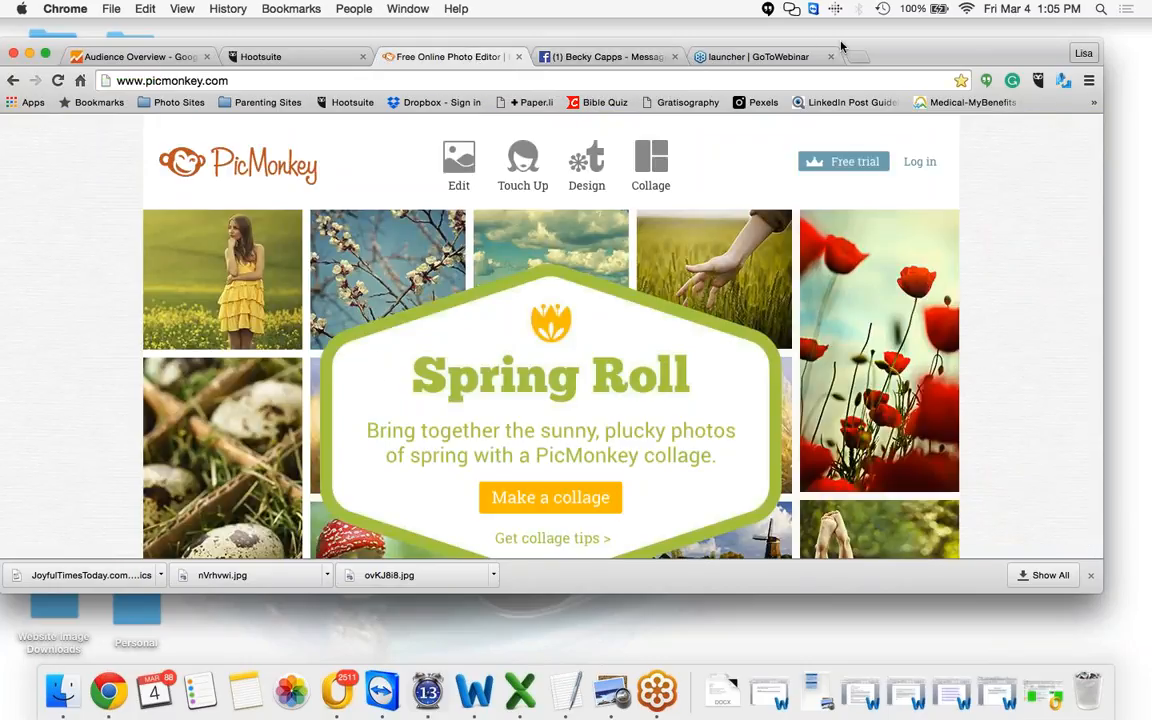
drag(841, 45, 841, 38)
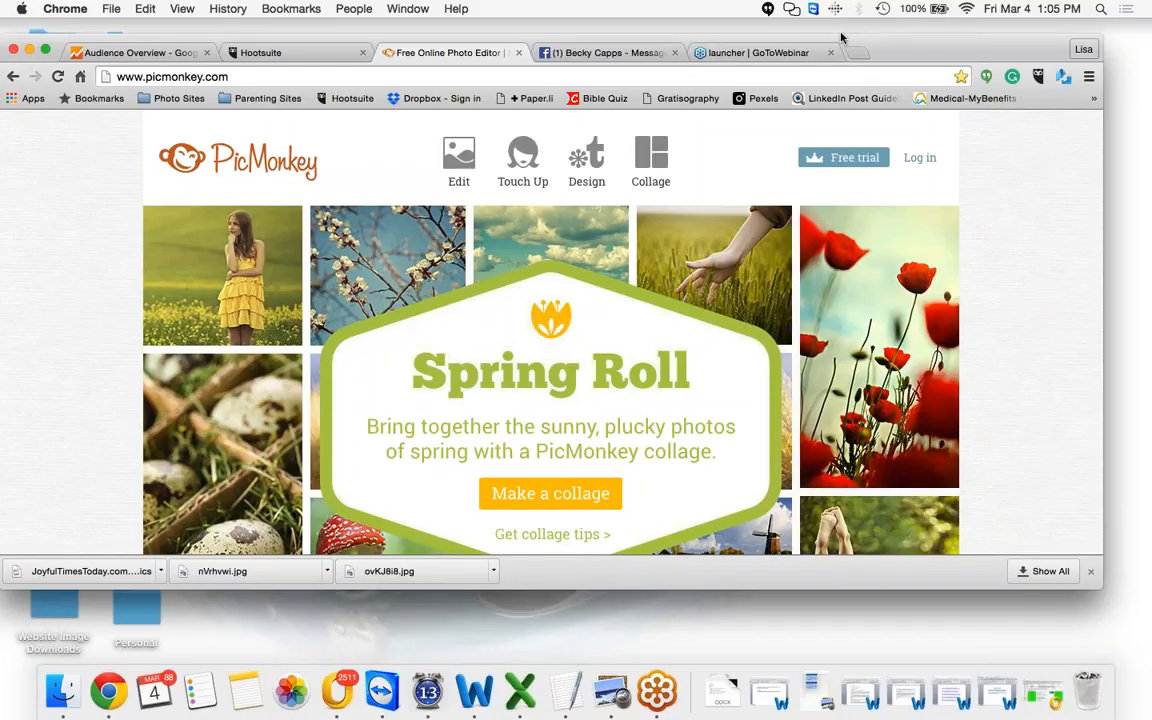
drag(841, 38, 839, 23)
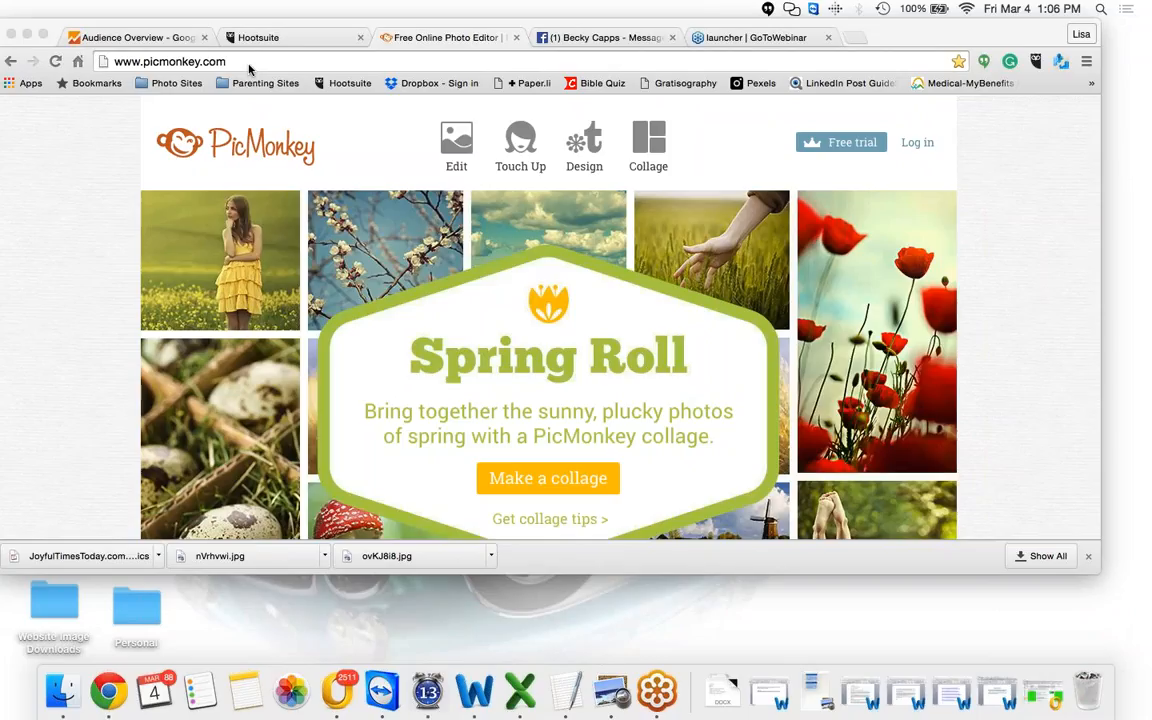
click(110, 61)
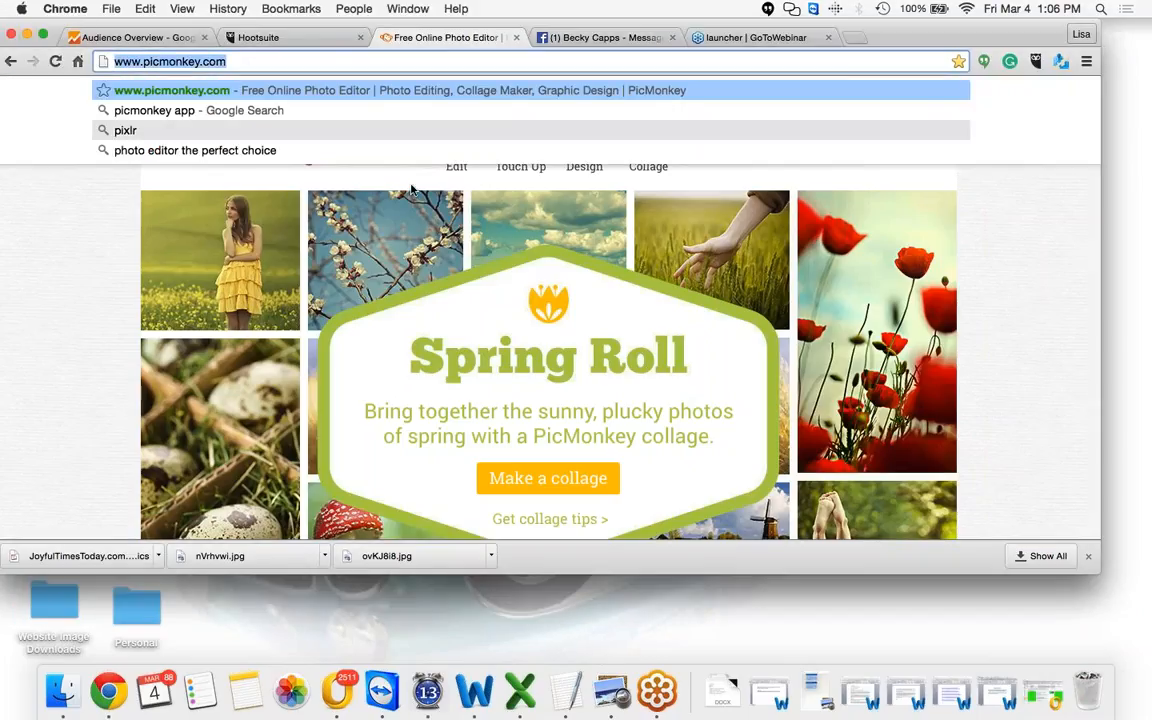
click(548, 479)
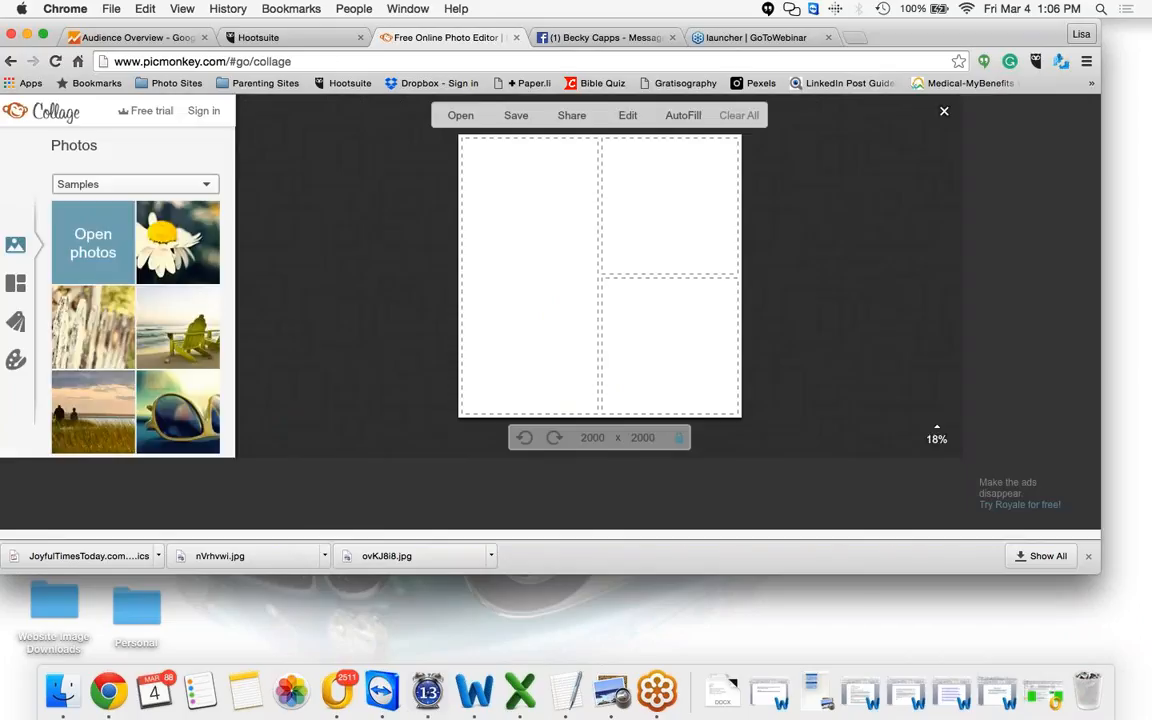
click(293, 61)
key(BackSpace)
key(BackSpace)
key(BackSpace)
key(BackSpace)
key(BackSpace)
key(BackSpace)
key(BackSpace)
key(BackSpace)
key(BackSpace)
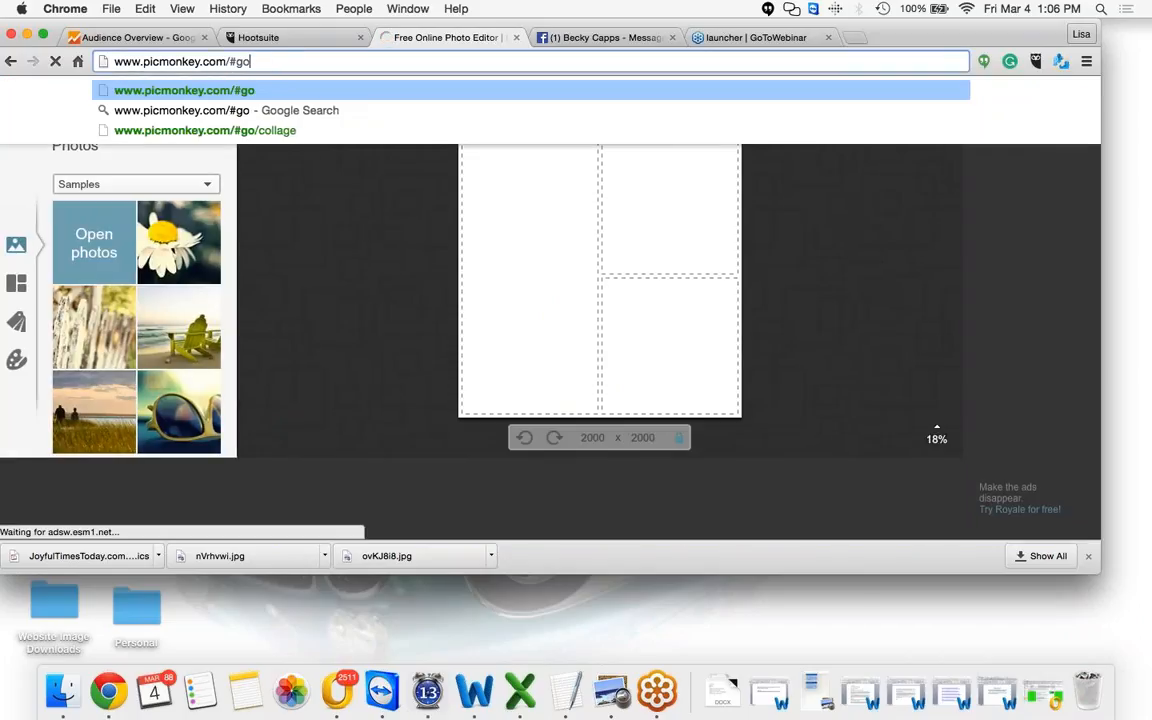
key(BackSpace)
key(BackSpace)
key(BackSpace)
key(Return)
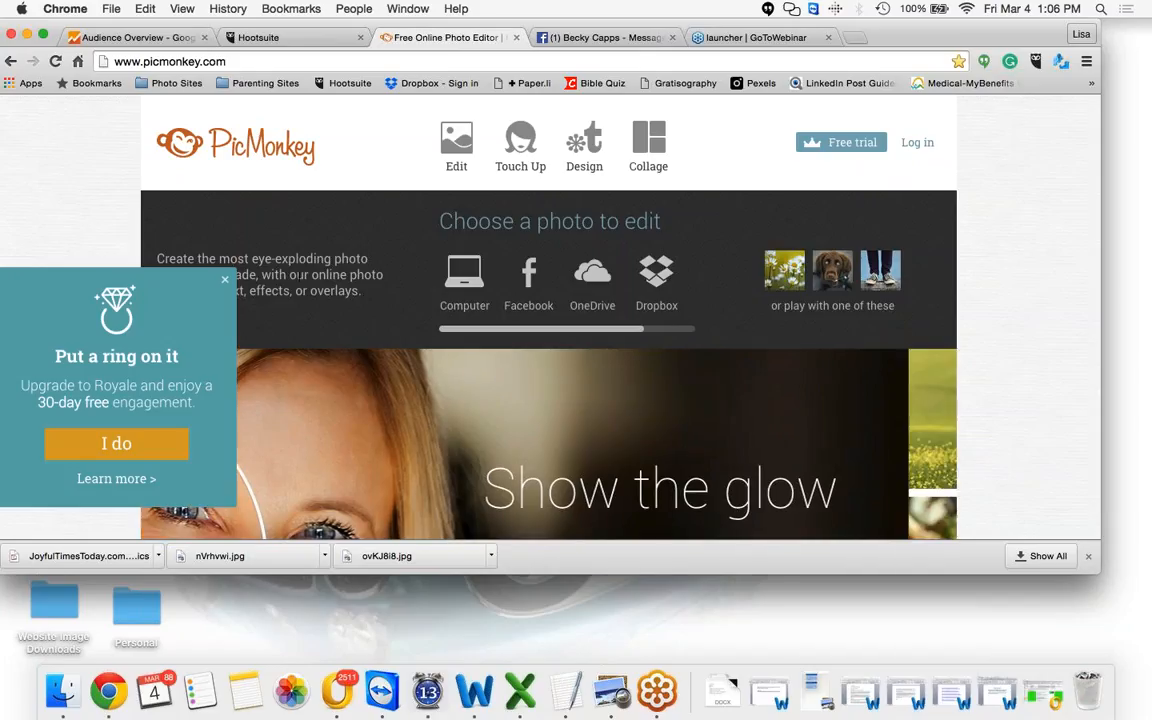
Dismiss the upgrade offer and start editing a photo from the computer
click(226, 283)
mouse_move(446, 146)
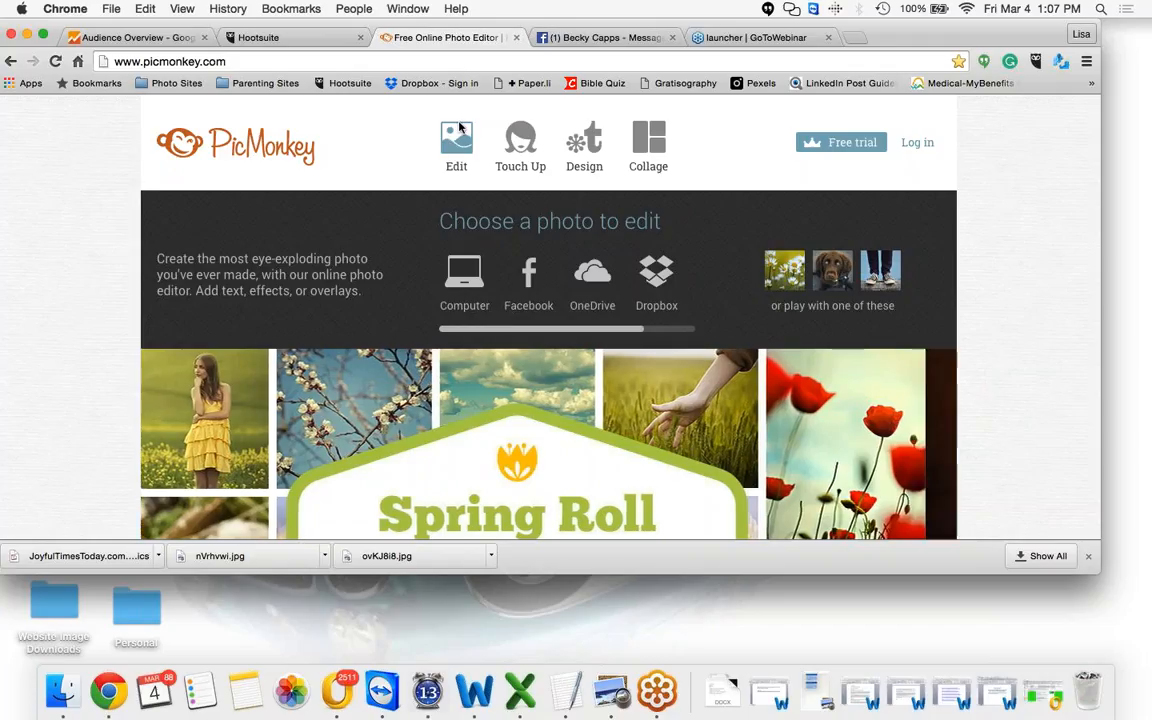
mouse_move(581, 121)
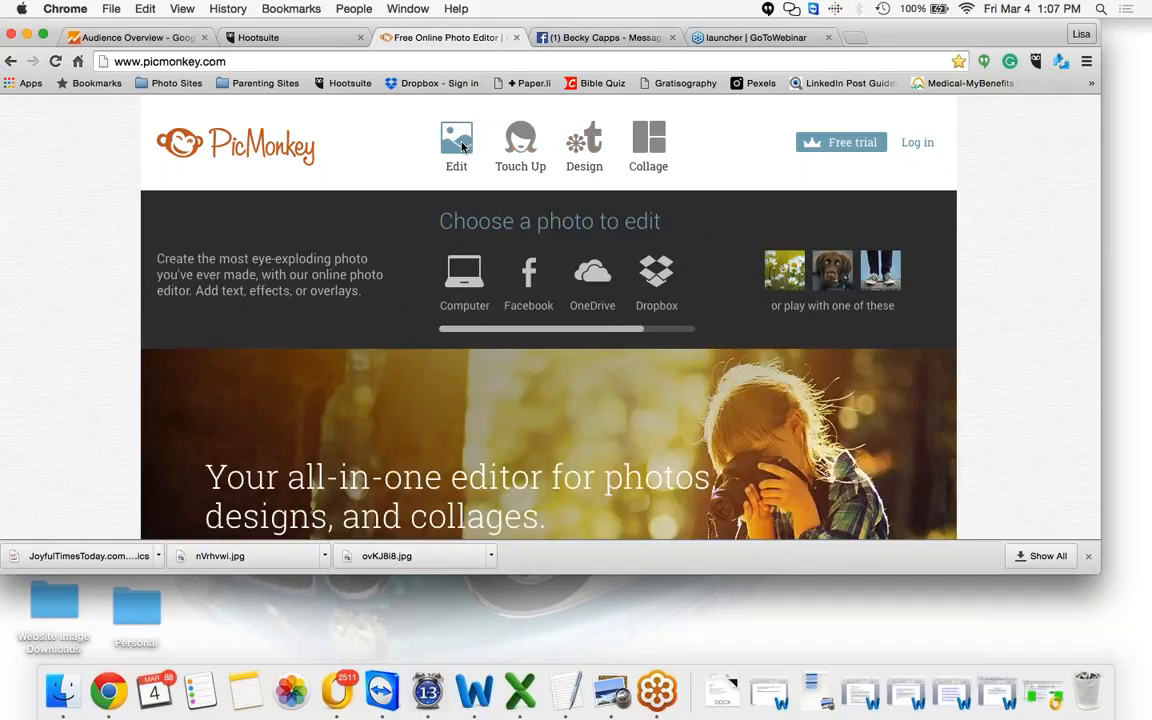
click(462, 147)
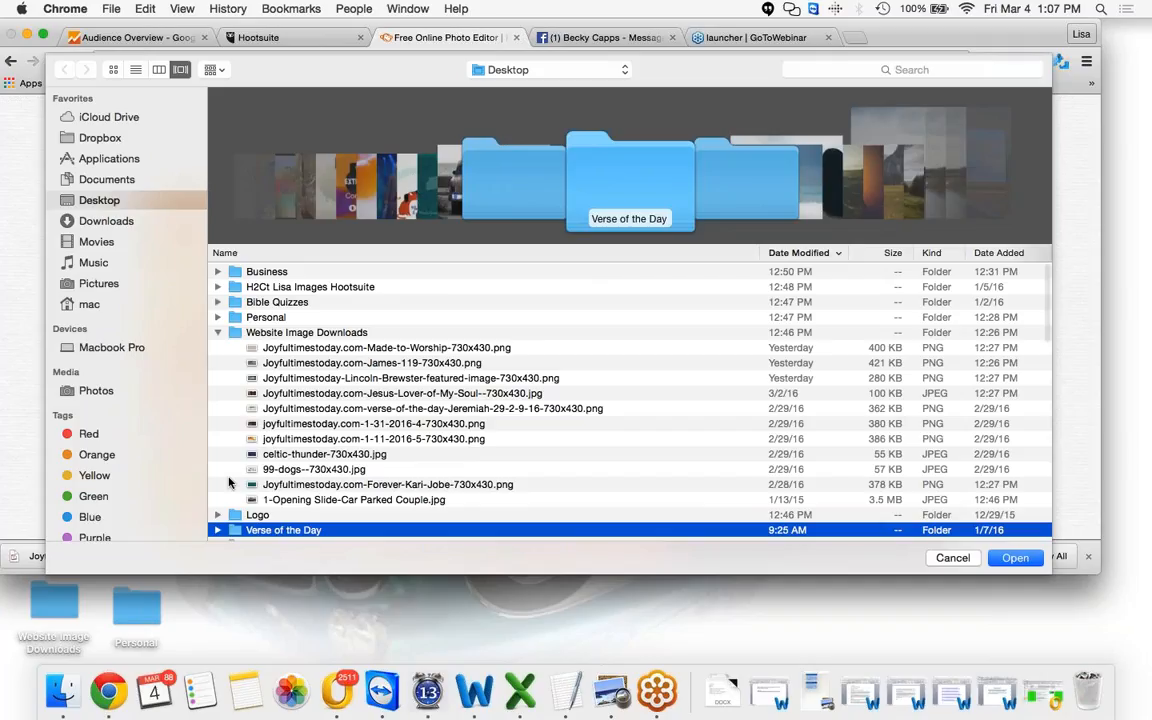
scroll(228, 483, down, 3)
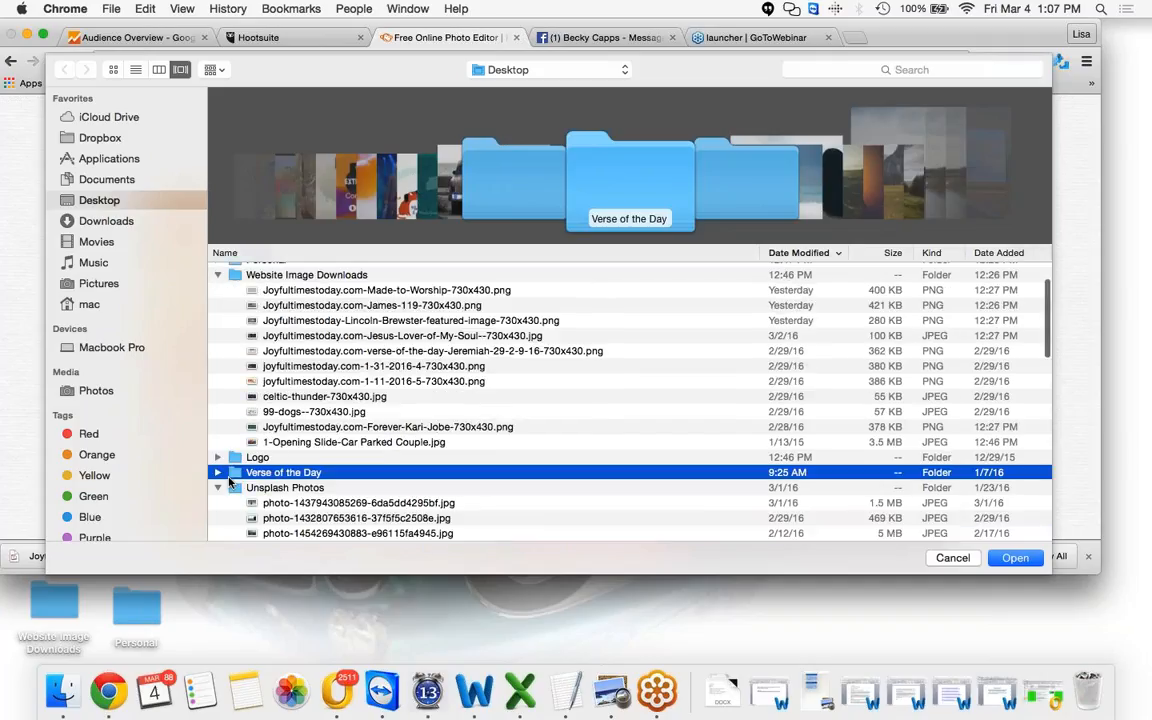
scroll(300, 450, down, 5)
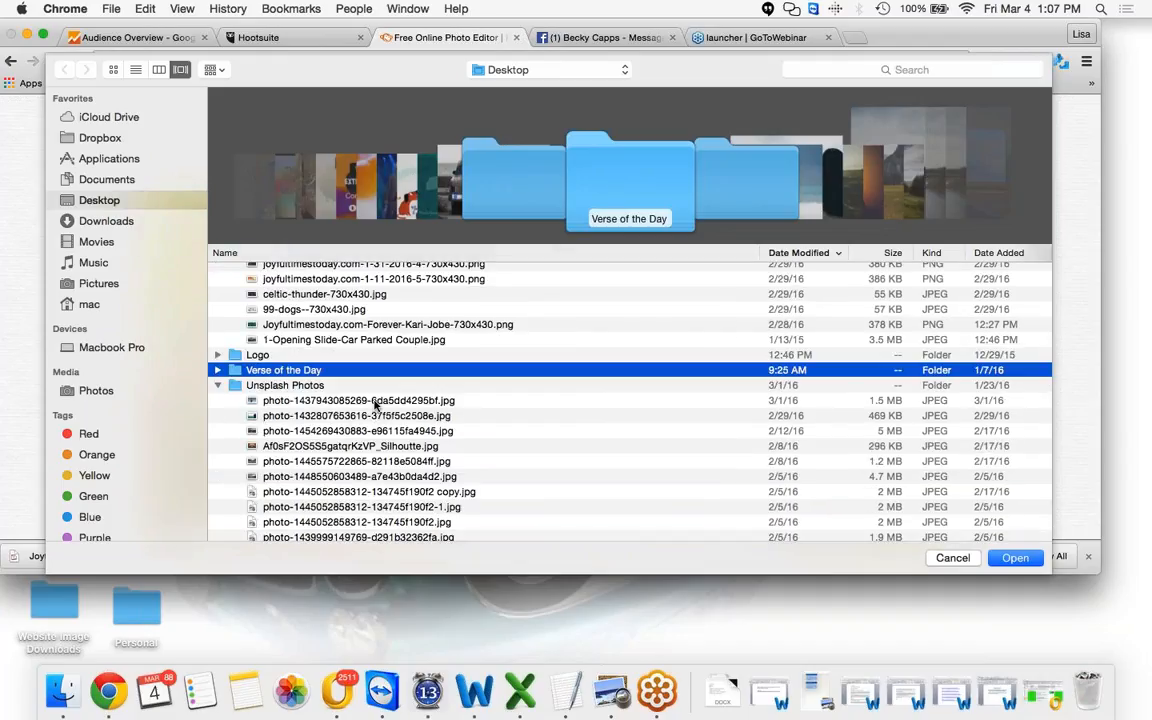
click(376, 402)
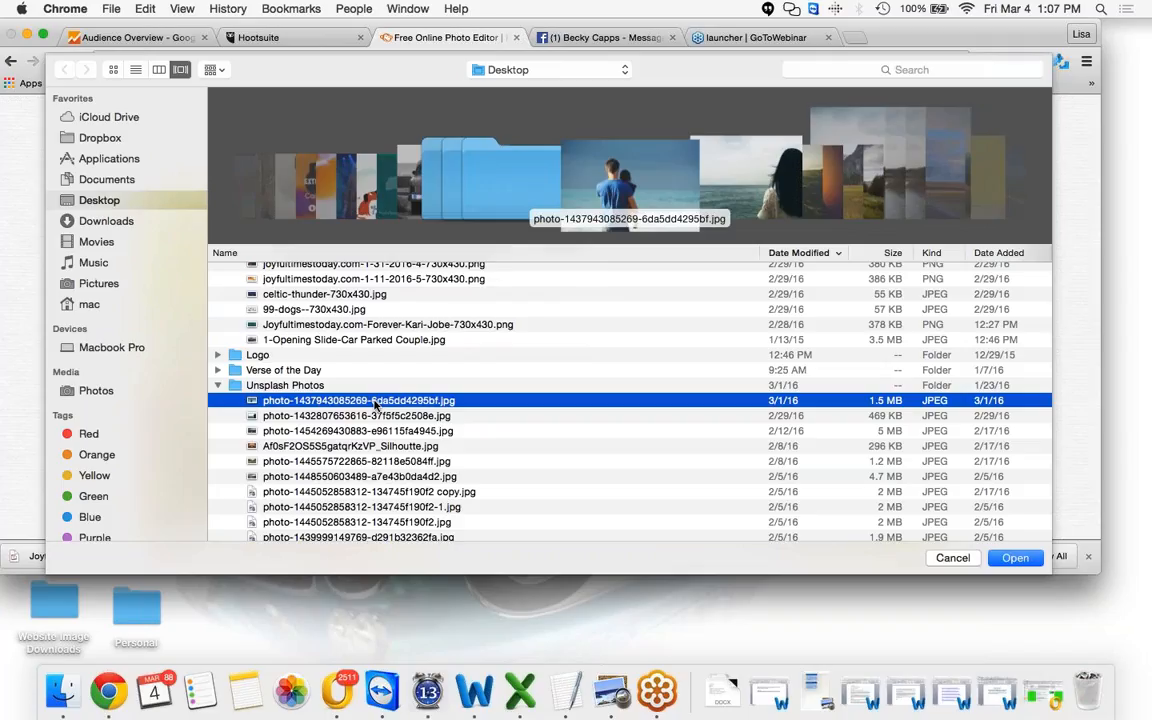
key(Down)
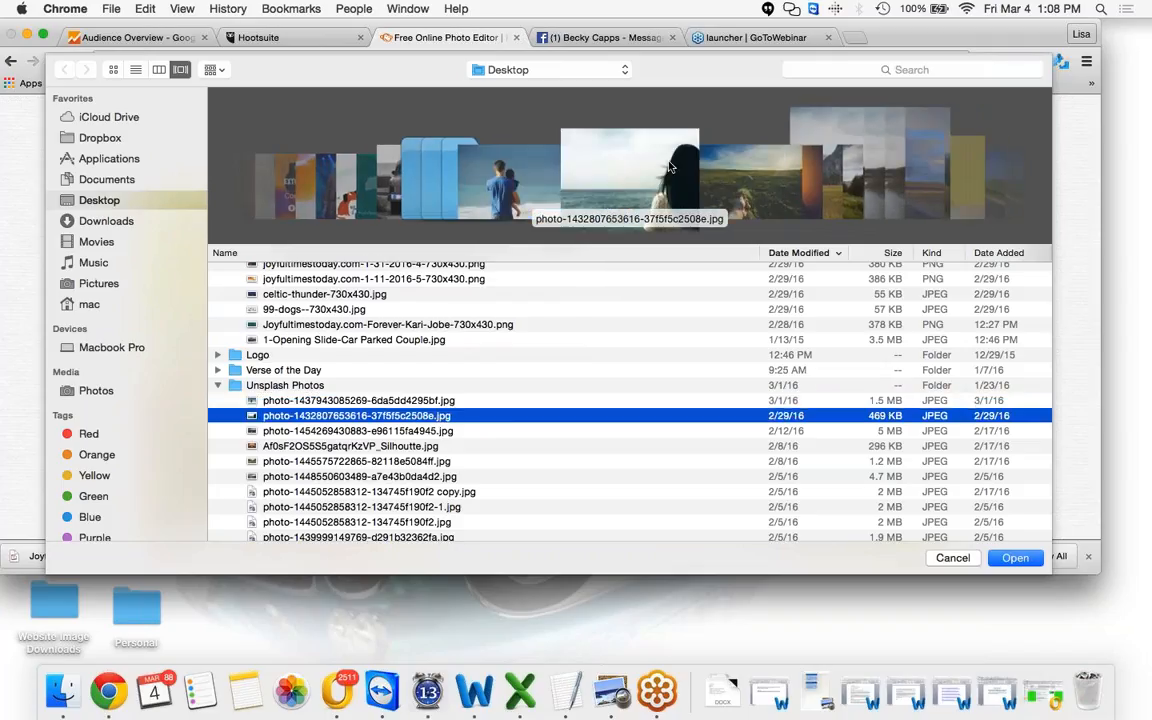
scroll(650, 165, down, 4)
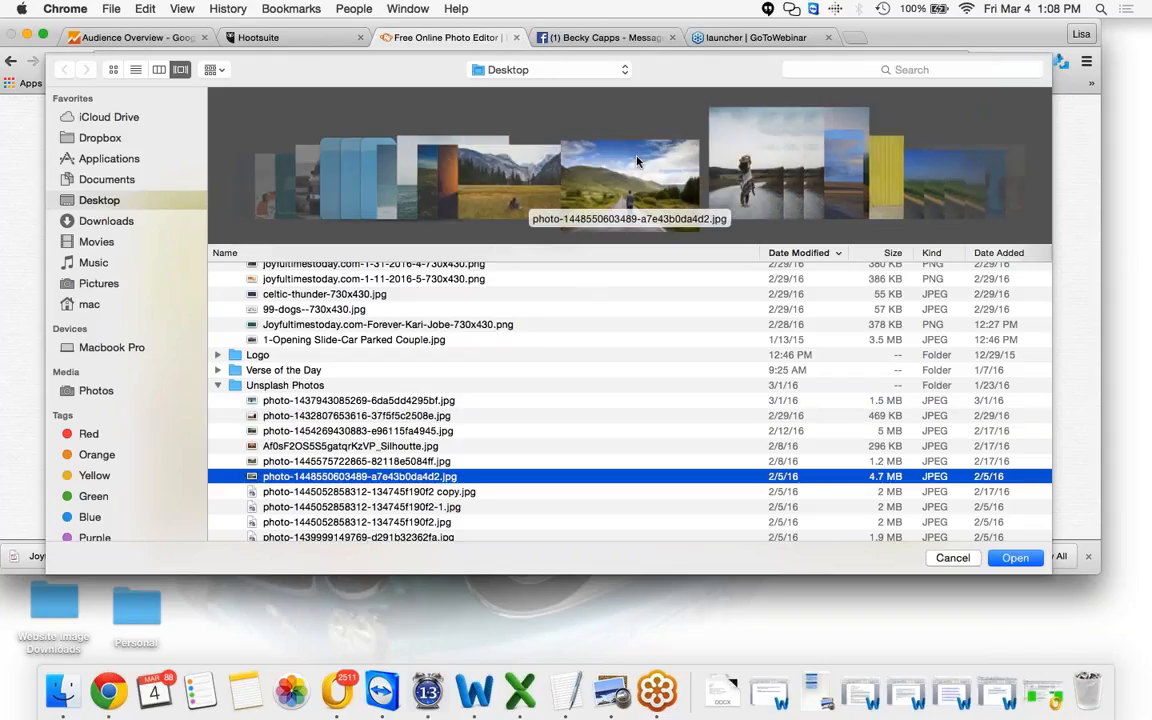
scroll(637, 160, up, 1)
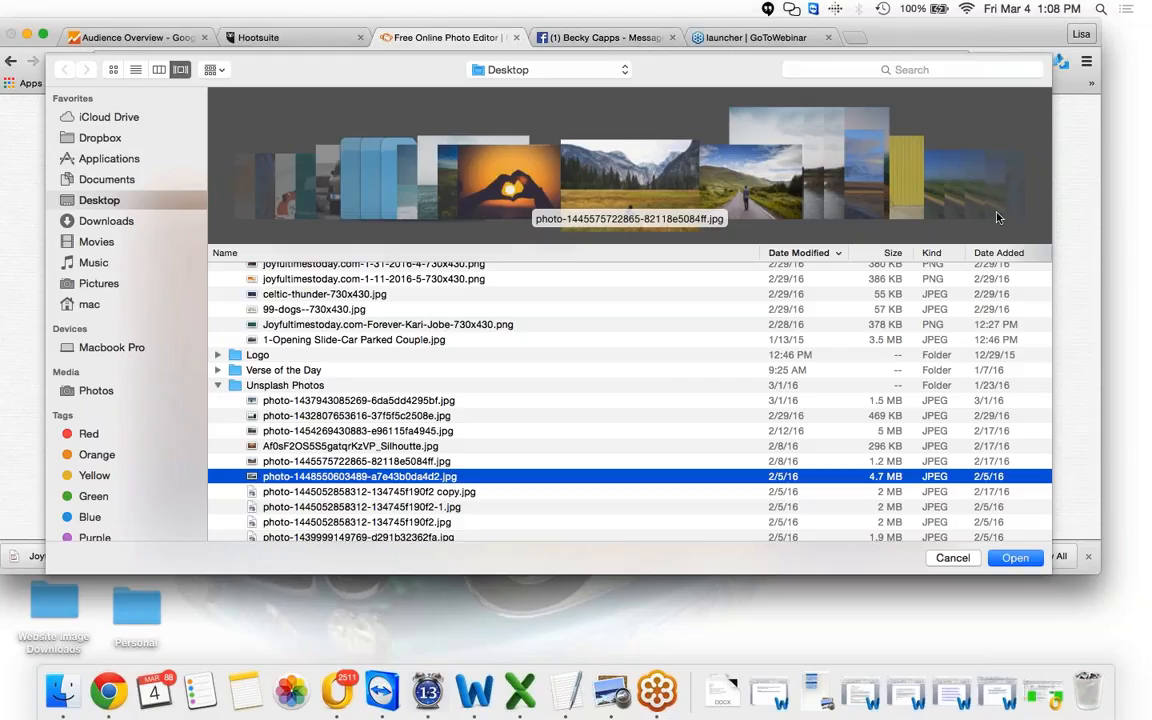
click(1014, 558)
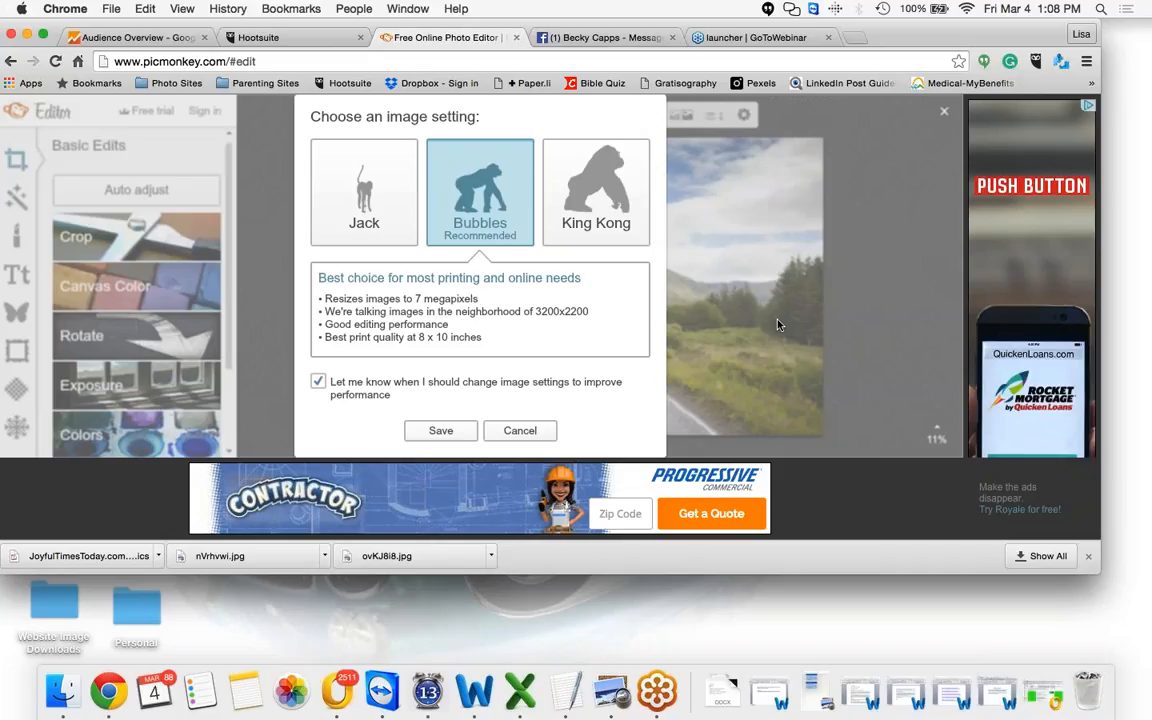
click(437, 432)
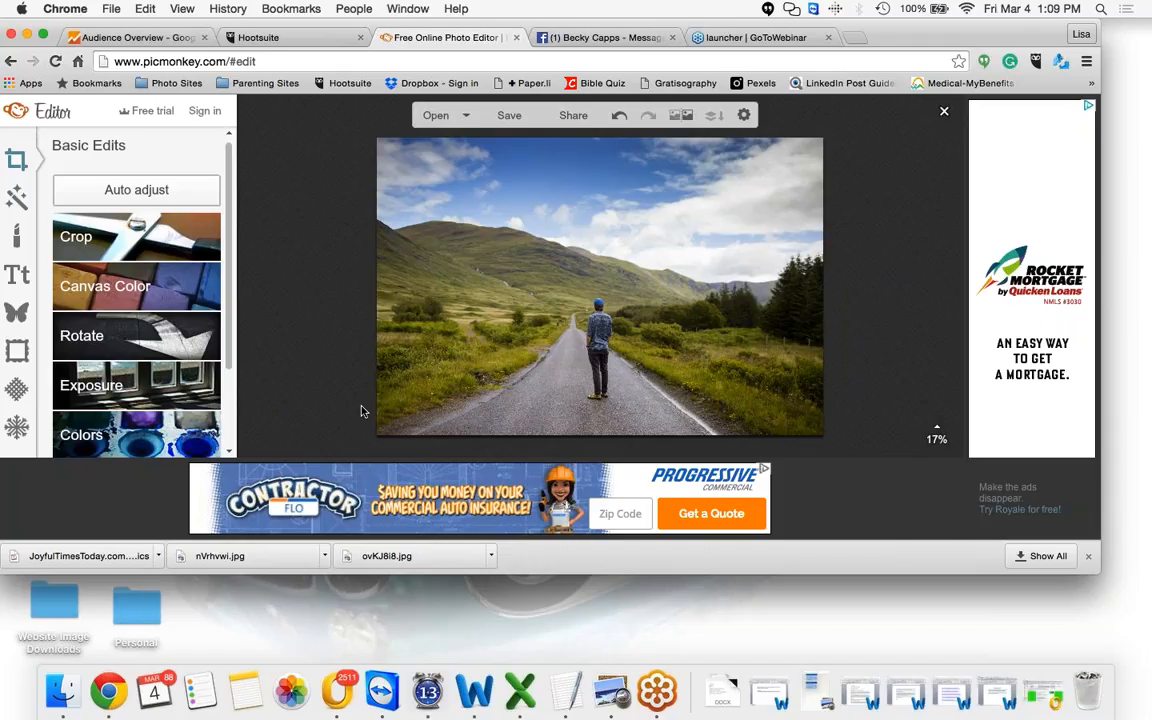
Open Crop and set the crop size to 1200 x 628 with Scale photo enabled
click(121, 245)
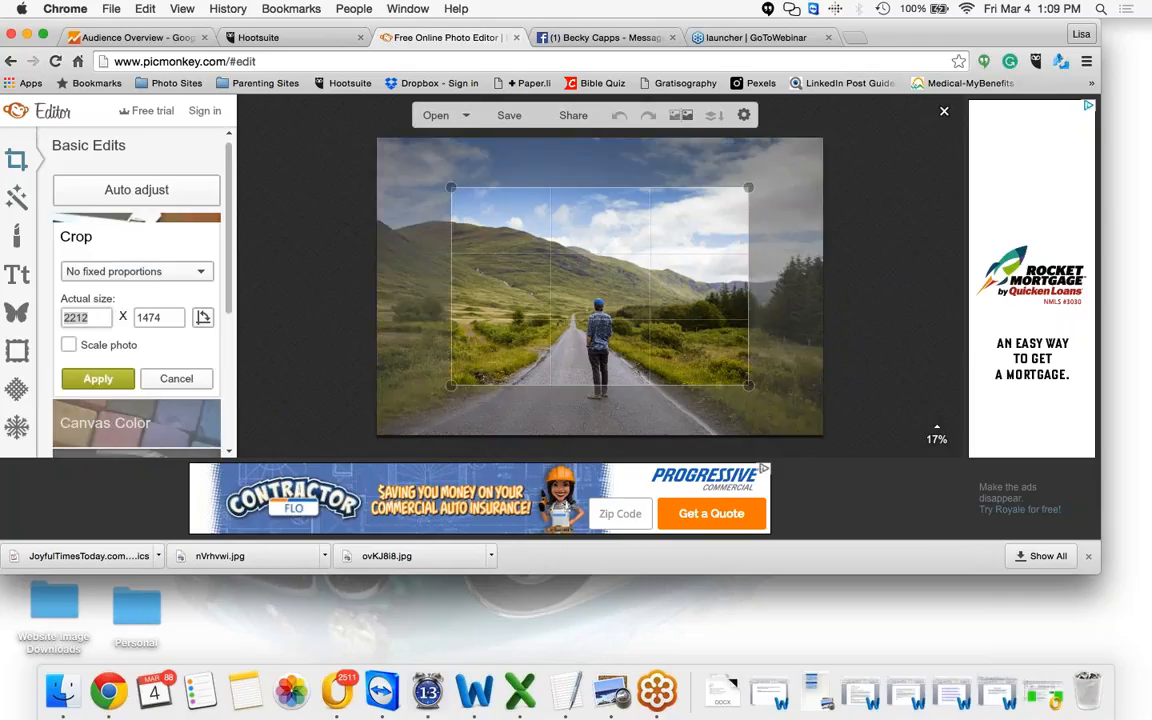
text(1)
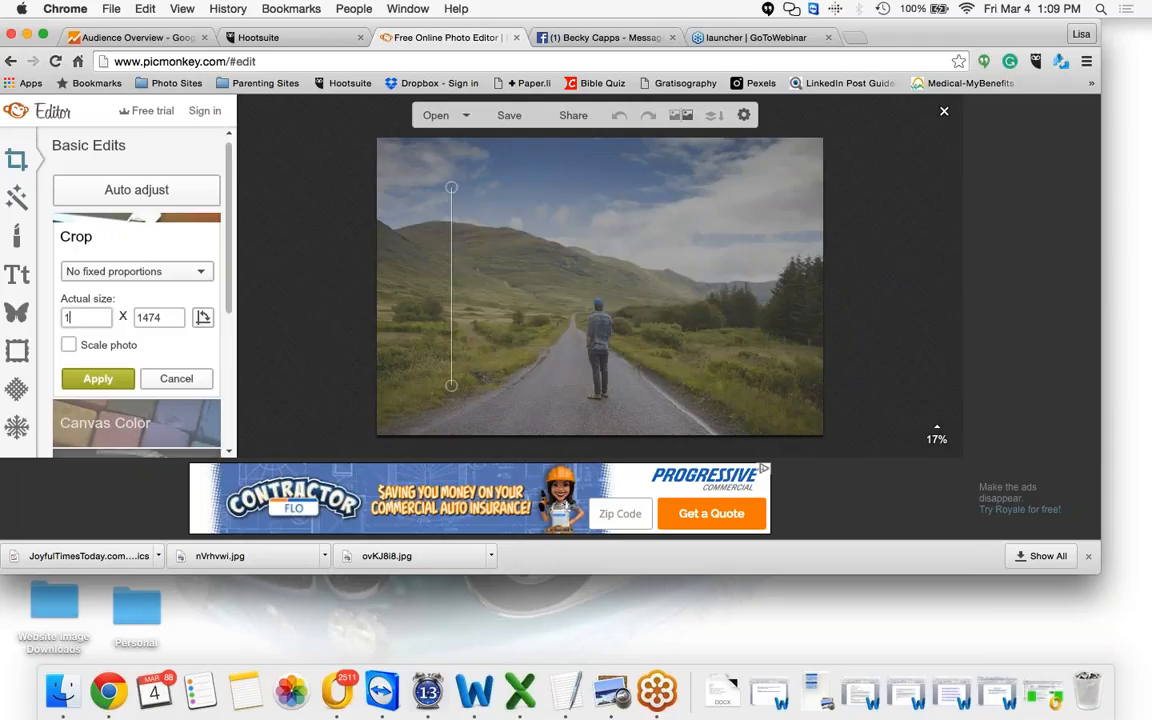
text(200)
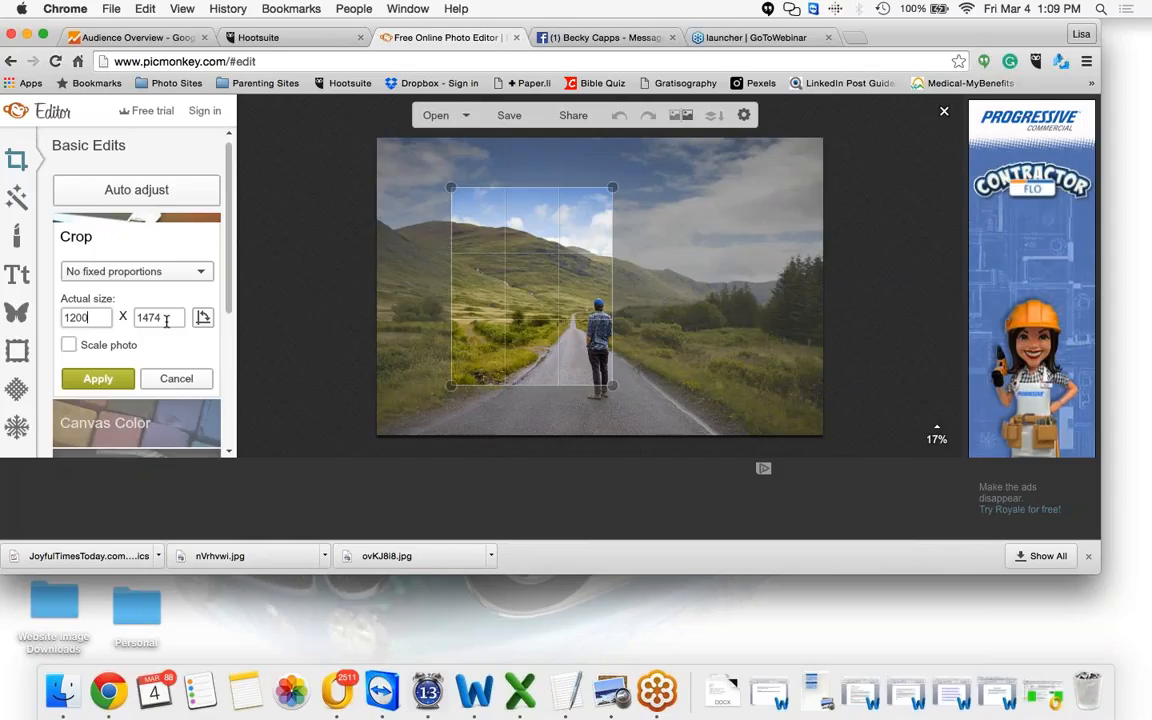
drag(167, 320, 135, 320)
text(62)
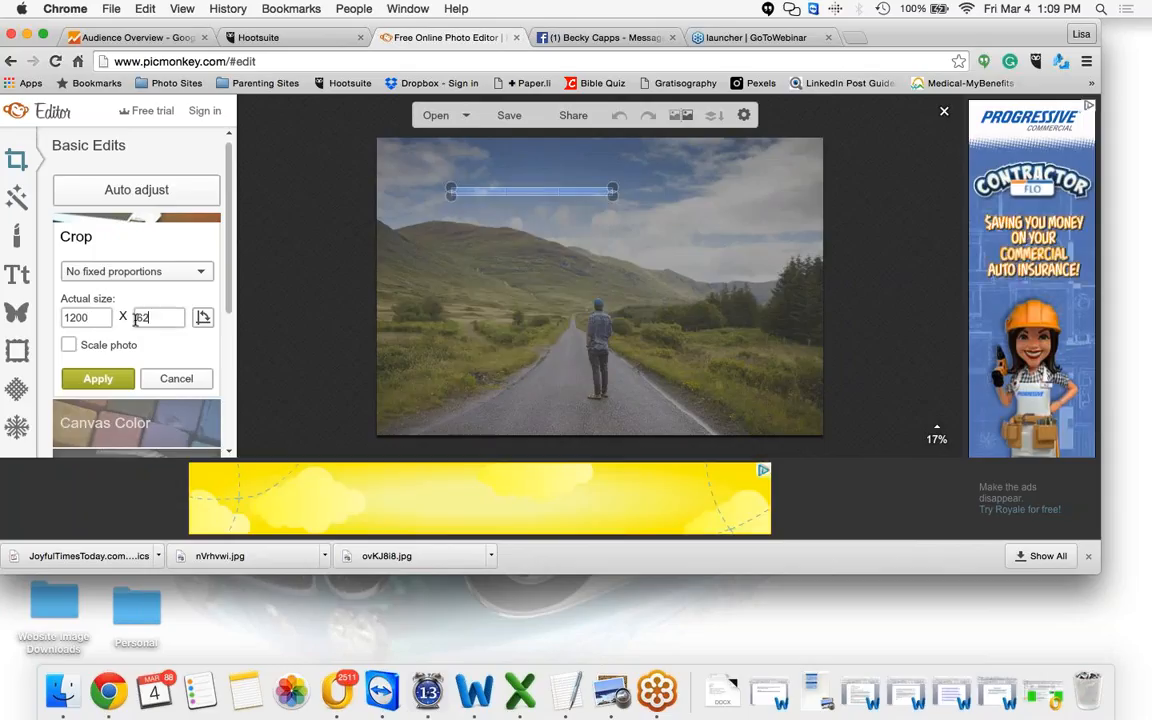
text(0)
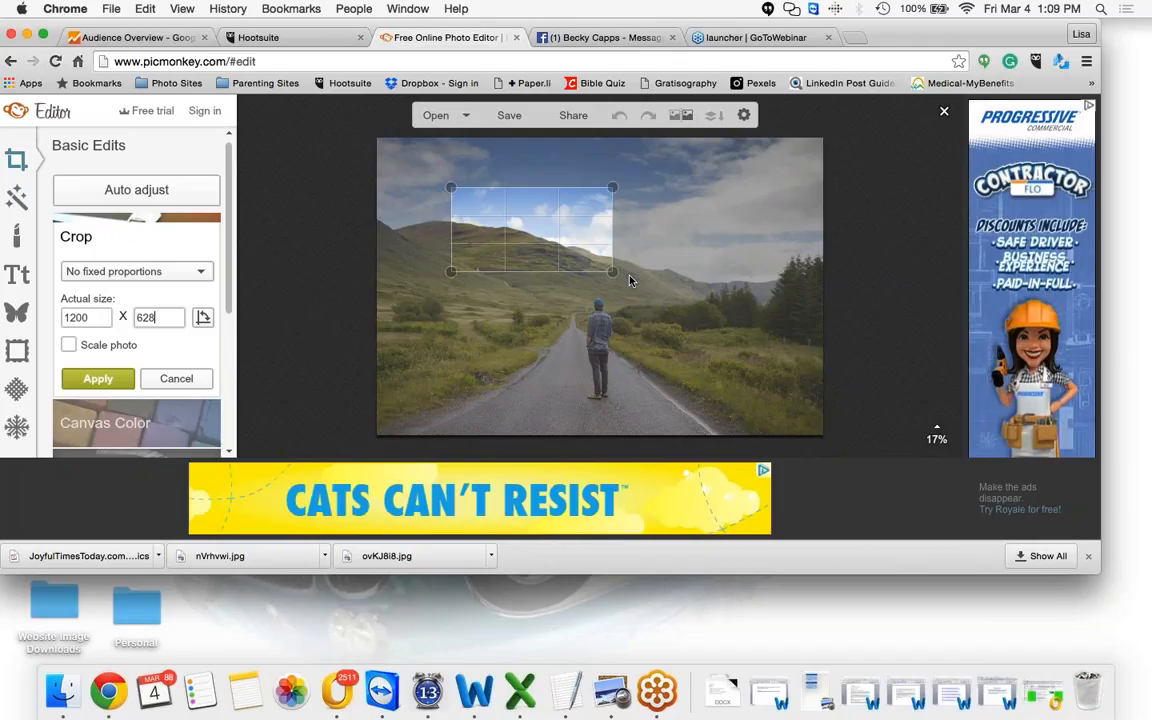
click(68, 345)
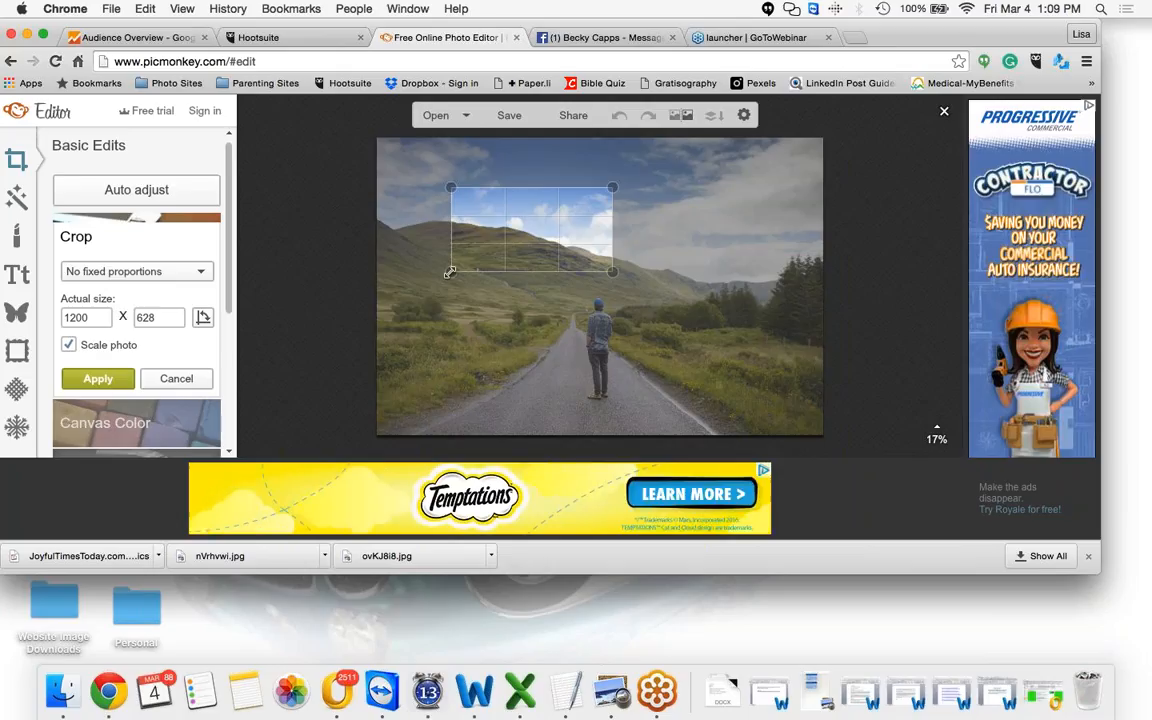
Enlarge the crop box to span nearly the whole photo and apply the crop
drag(450, 272, 376, 311)
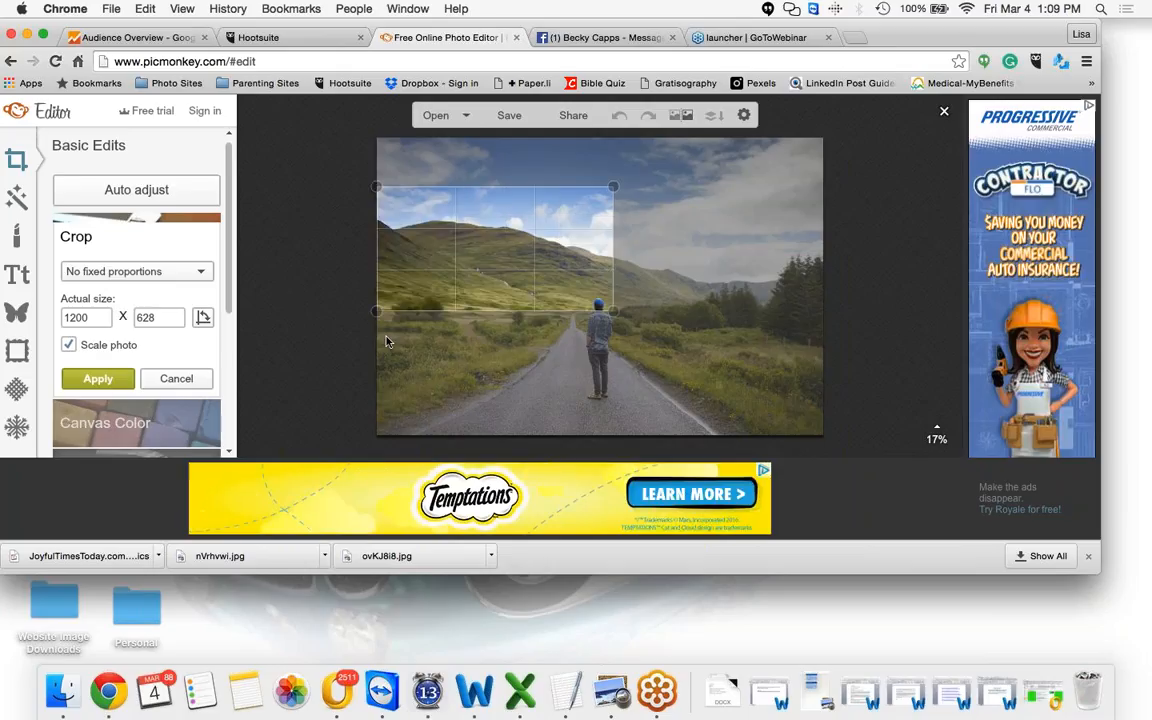
drag(613, 311, 797, 438)
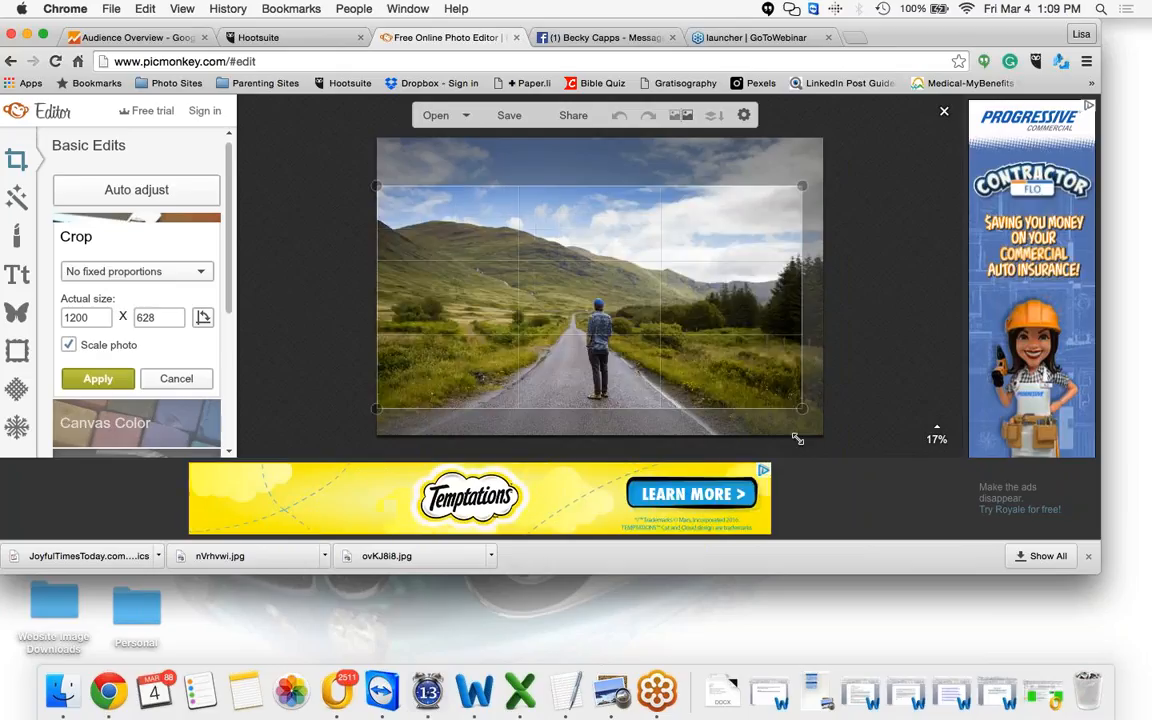
drag(723, 357, 723, 372)
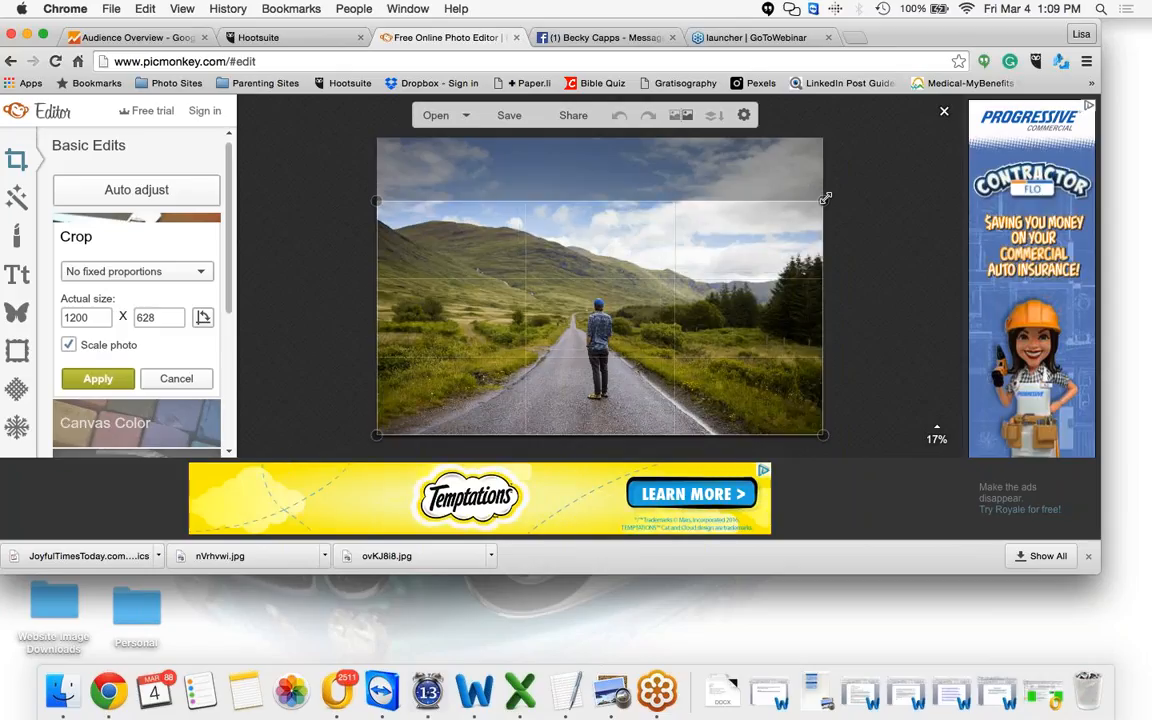
drag(825, 199, 703, 257)
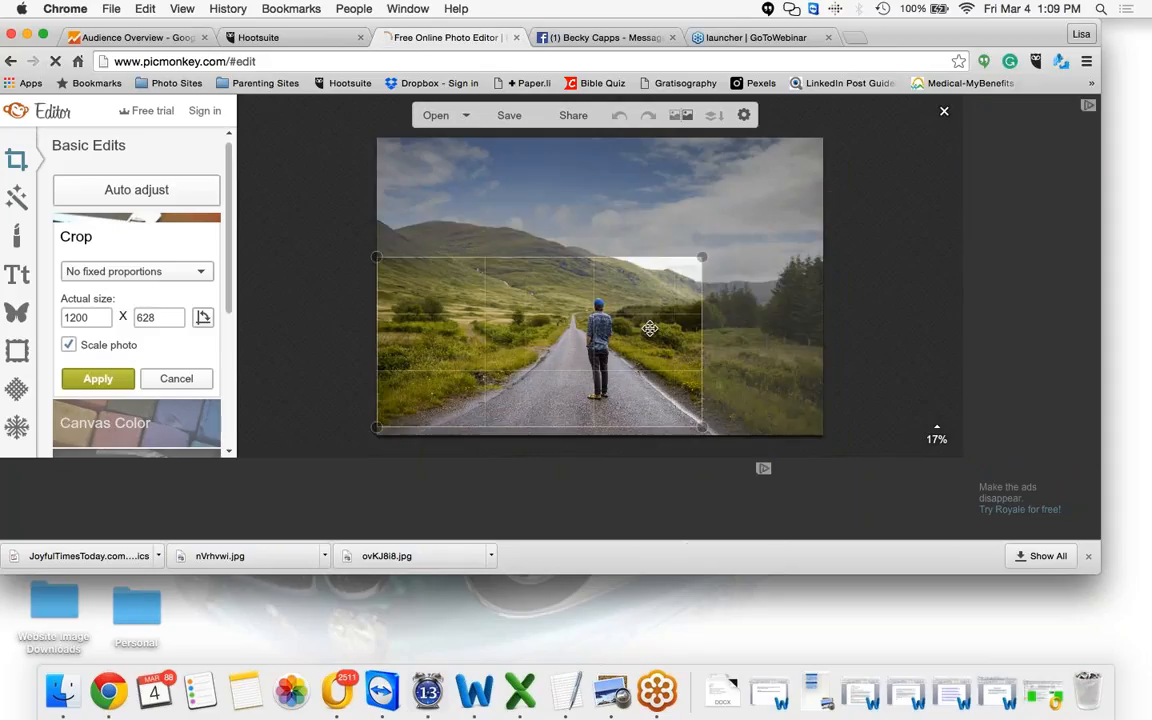
drag(649, 328, 647, 321)
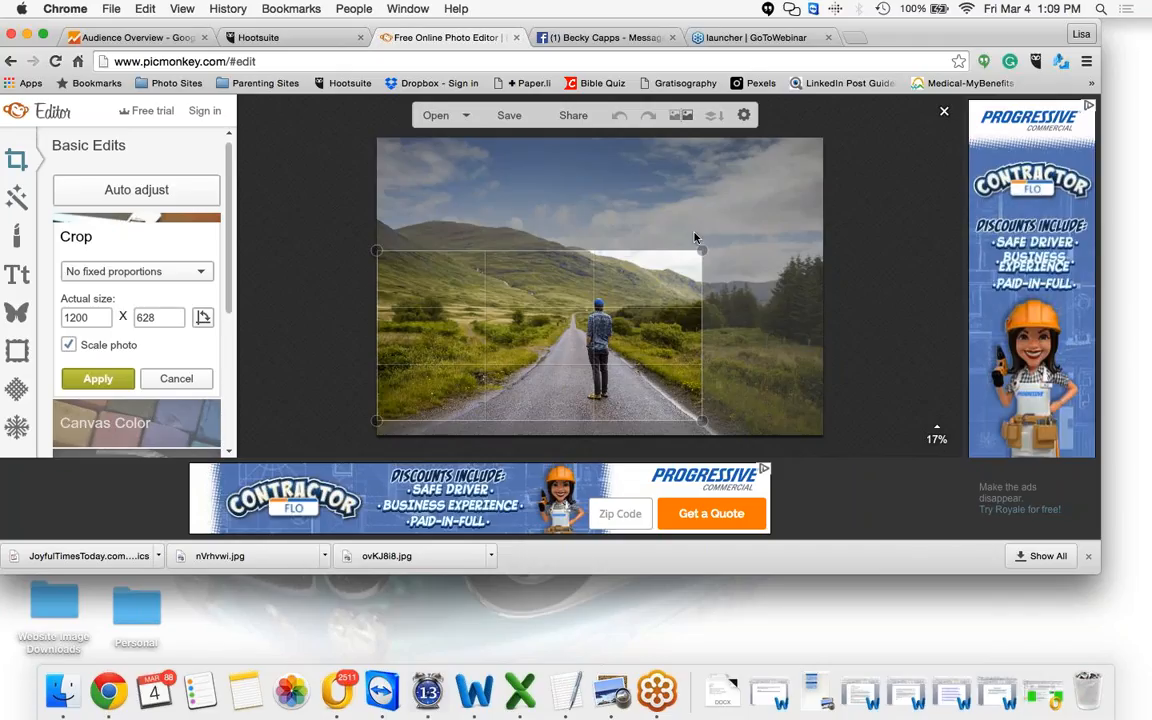
drag(702, 250, 822, 178)
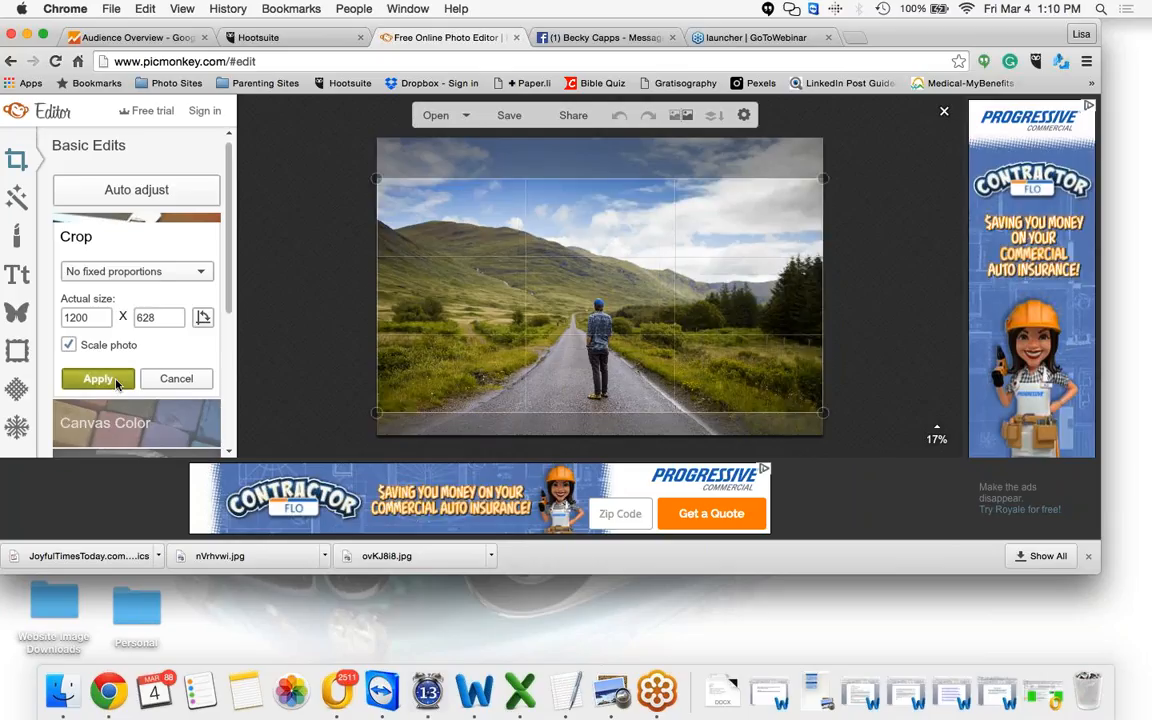
click(98, 379)
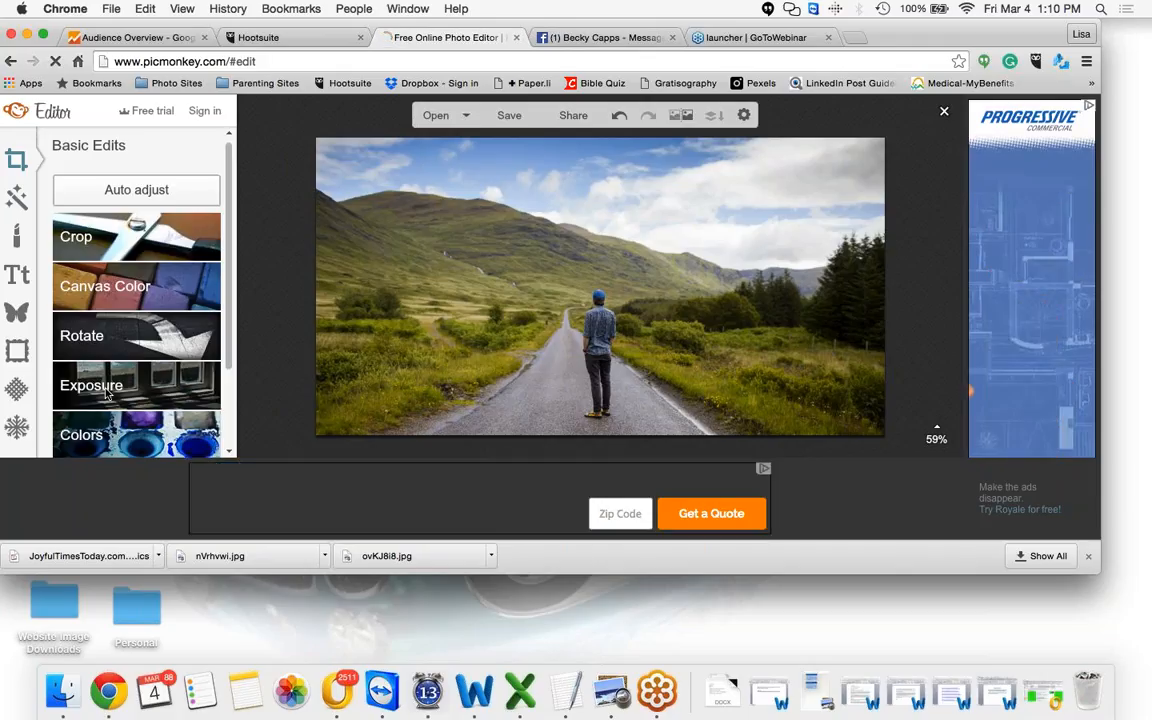
Apply an Exposure adjustment with brightness 66 and highlights 4
click(107, 393)
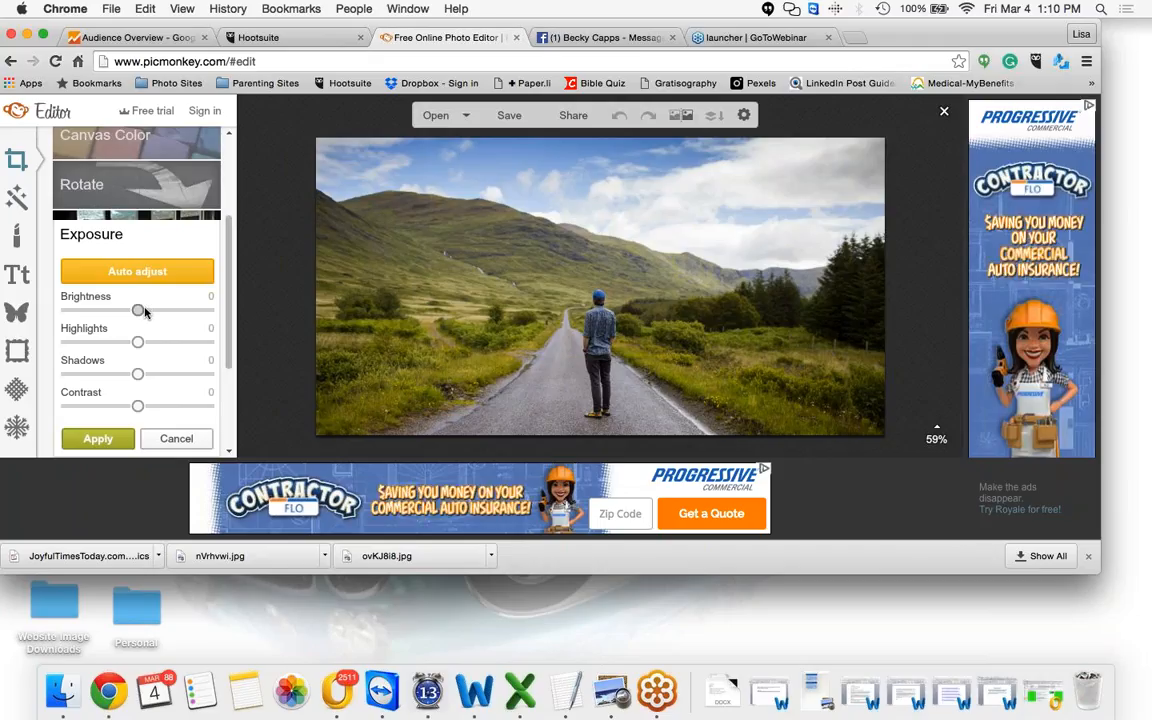
drag(144, 312, 186, 311)
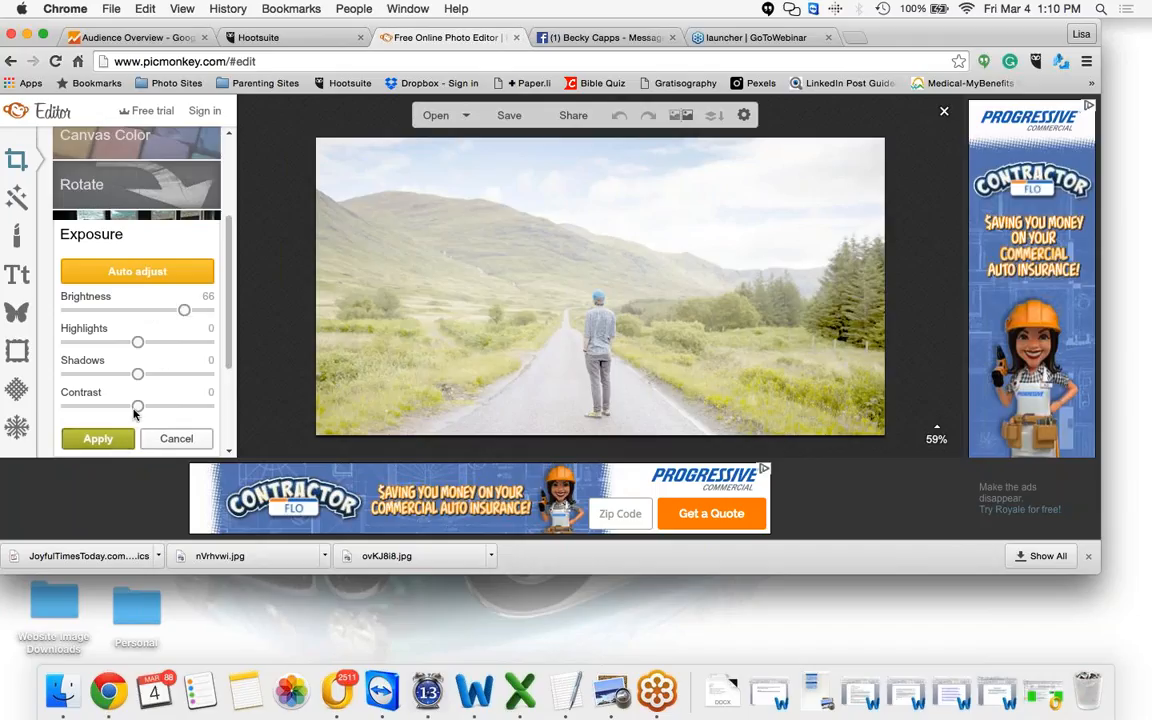
drag(144, 408, 120, 406)
drag(138, 374, 155, 343)
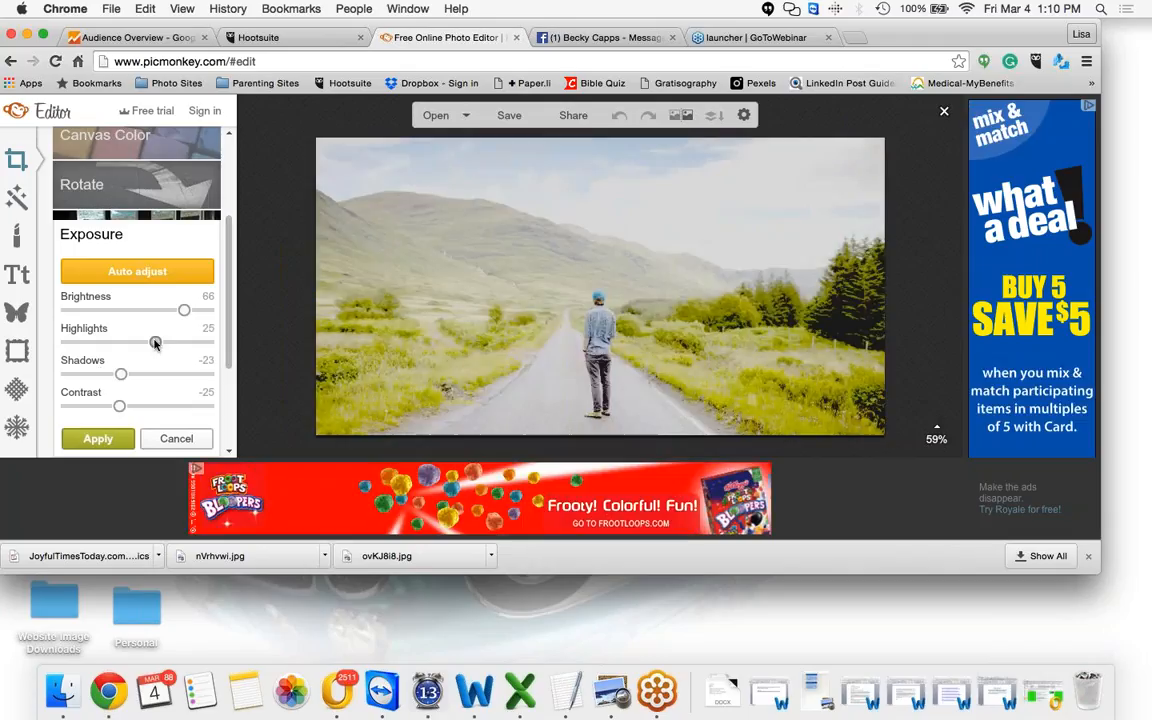
drag(119, 406, 140, 342)
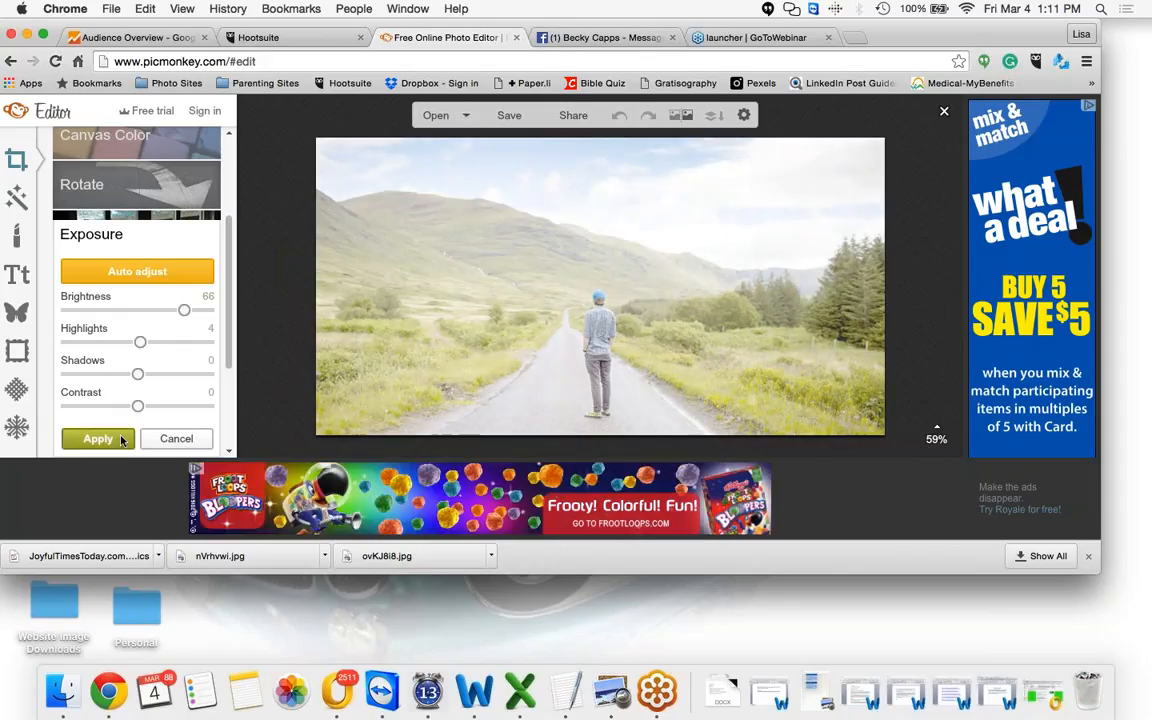
click(121, 440)
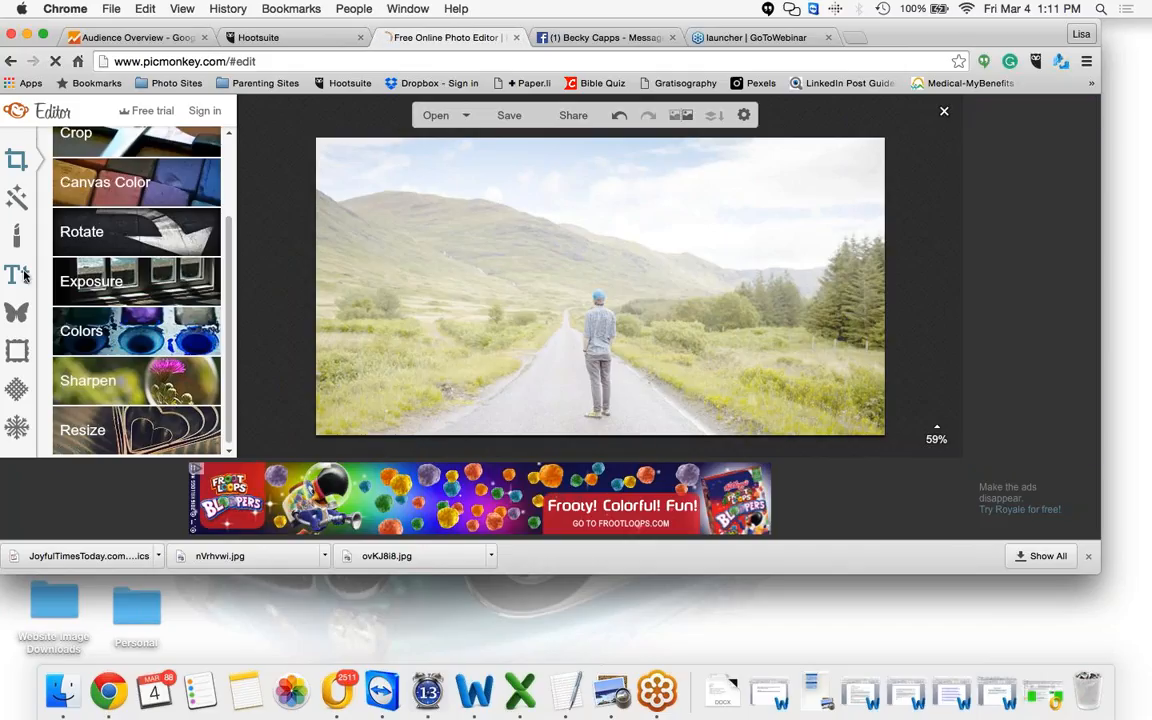
Open the Text tool and browse the available fonts in both font collections
click(16, 274)
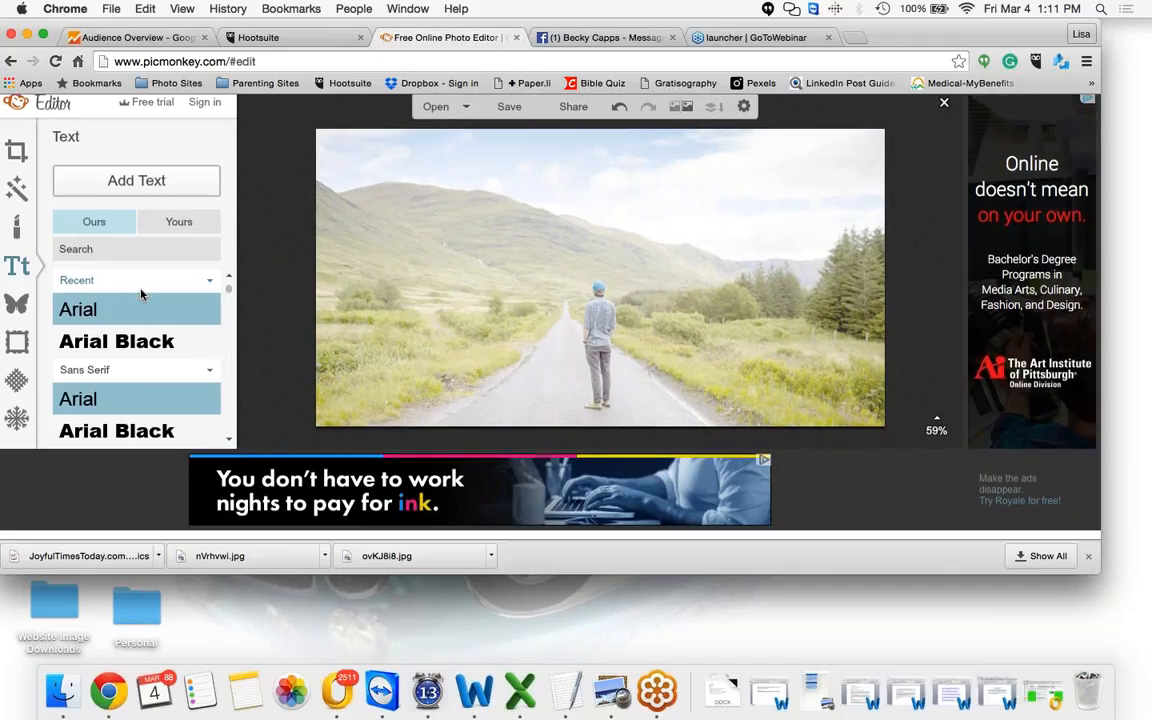
drag(228, 289, 228, 373)
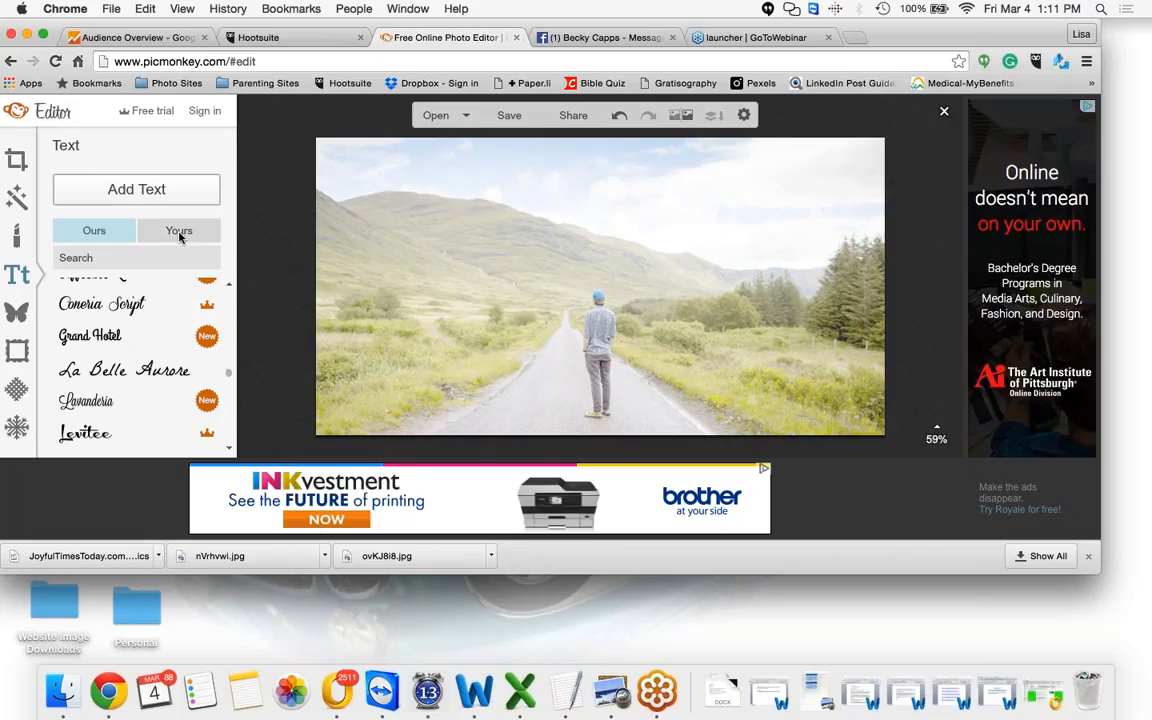
click(110, 236)
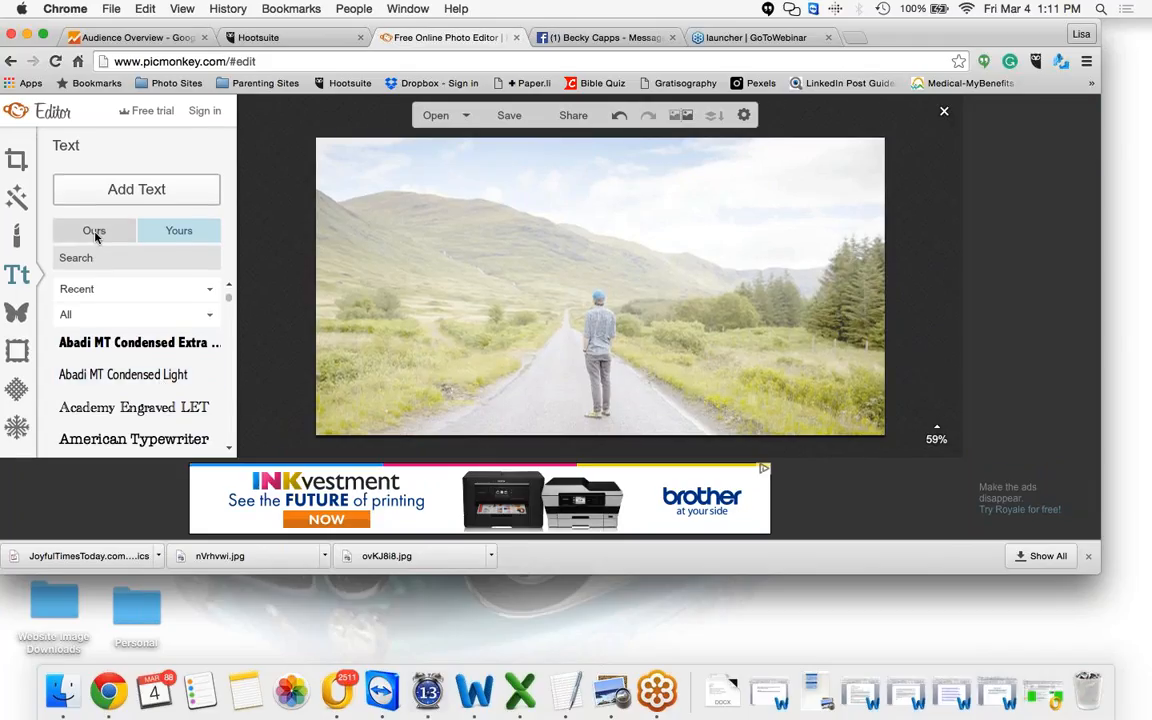
click(94, 232)
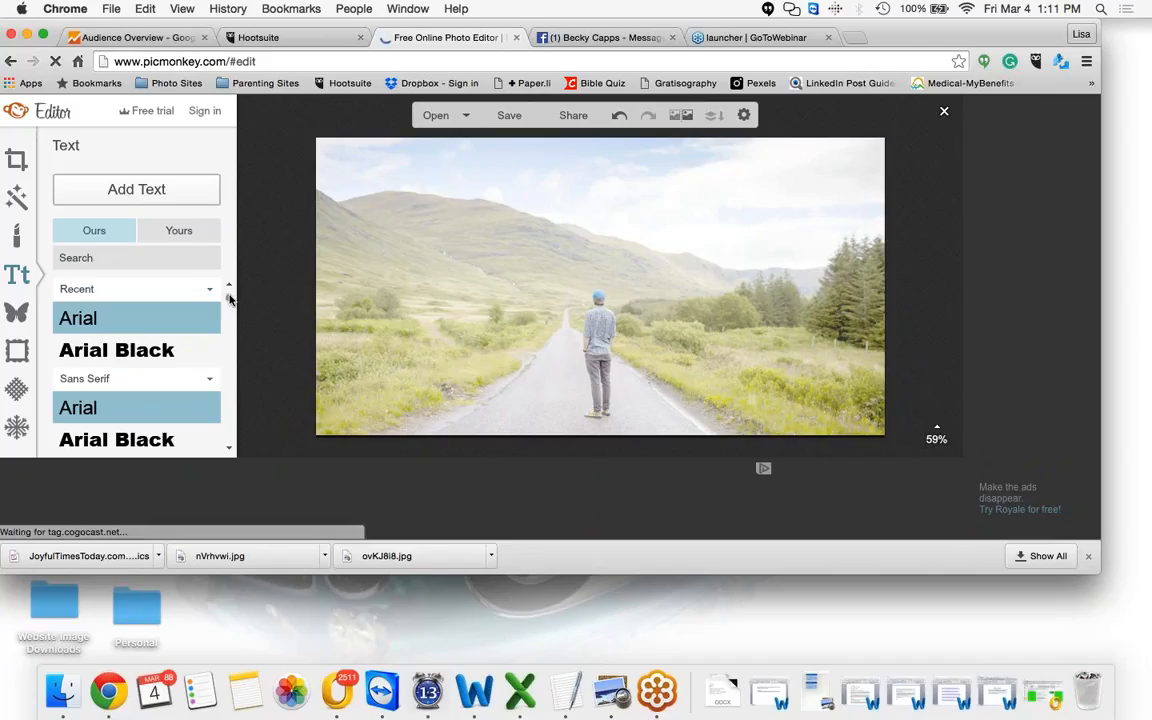
scroll(229, 301, down, 1)
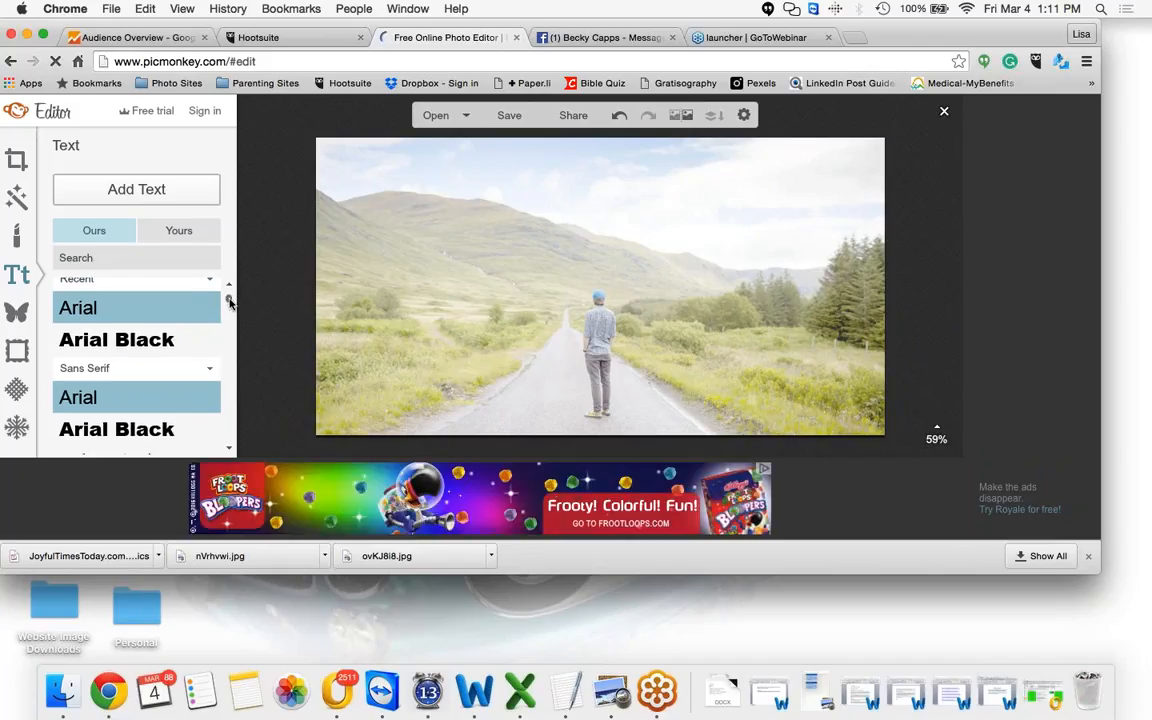
scroll(220, 310, down, 10)
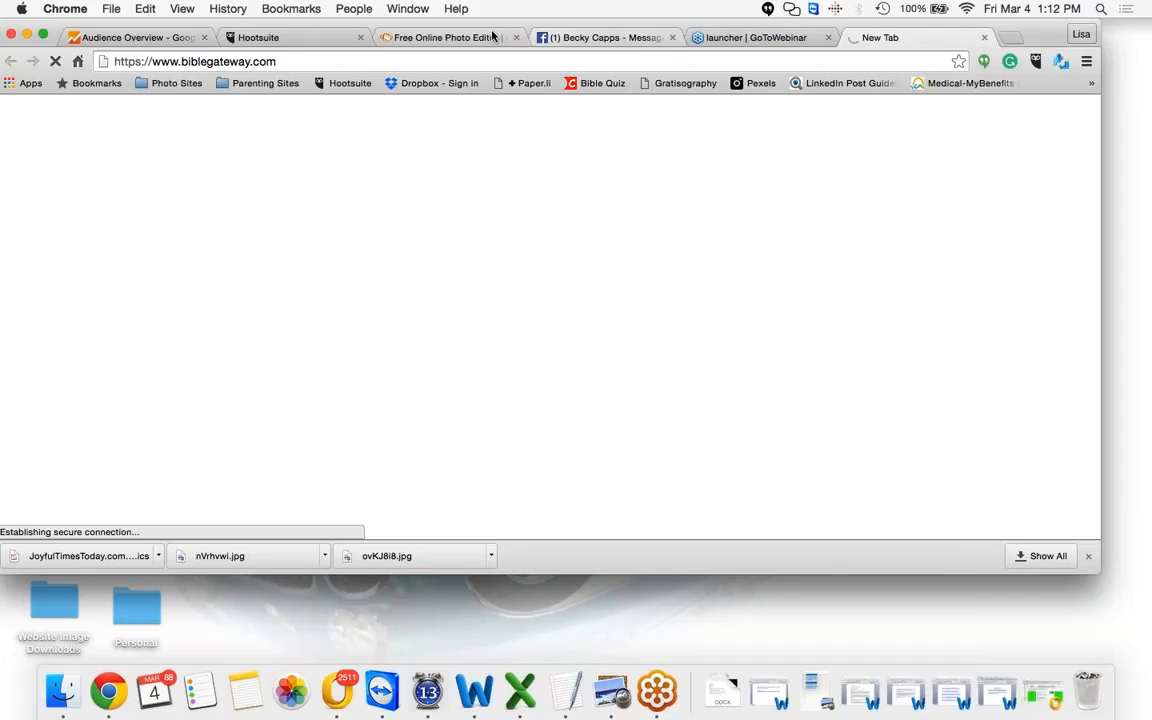
Return to the photo editor tab and move the Text options palette slightly aside
click(492, 36)
drag(885, 134, 855, 135)
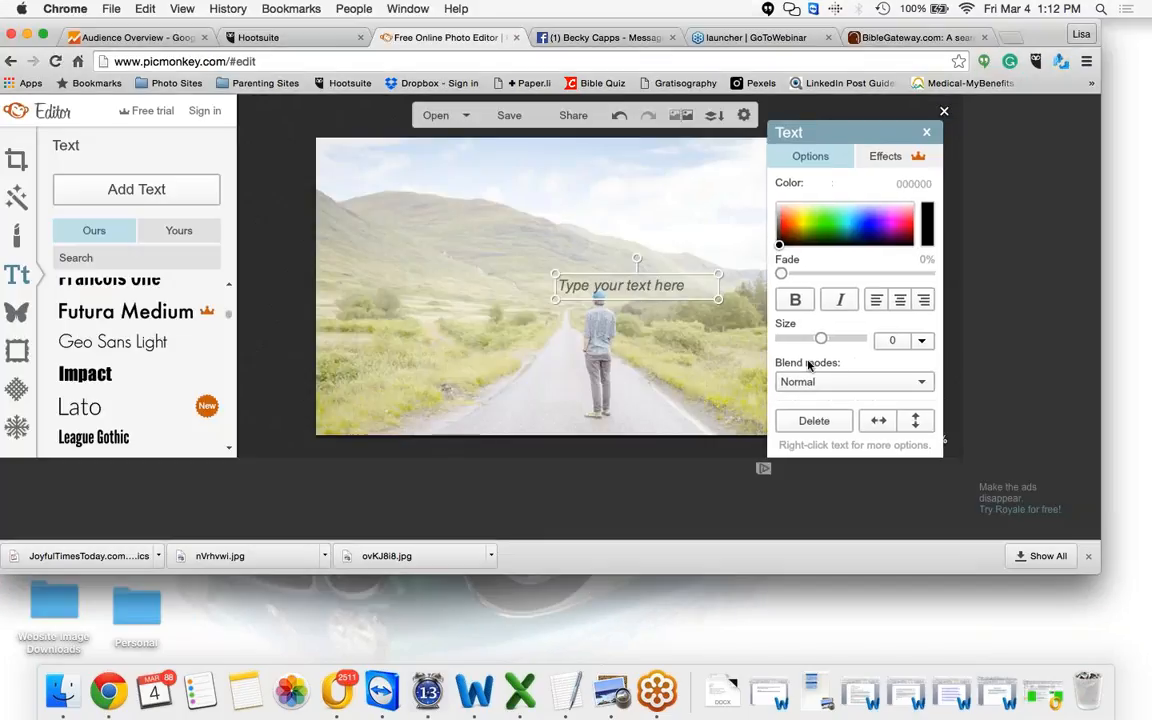
Switch to the BibleGateway tab and search the Bible for 'wait'
click(888, 40)
text(wait)
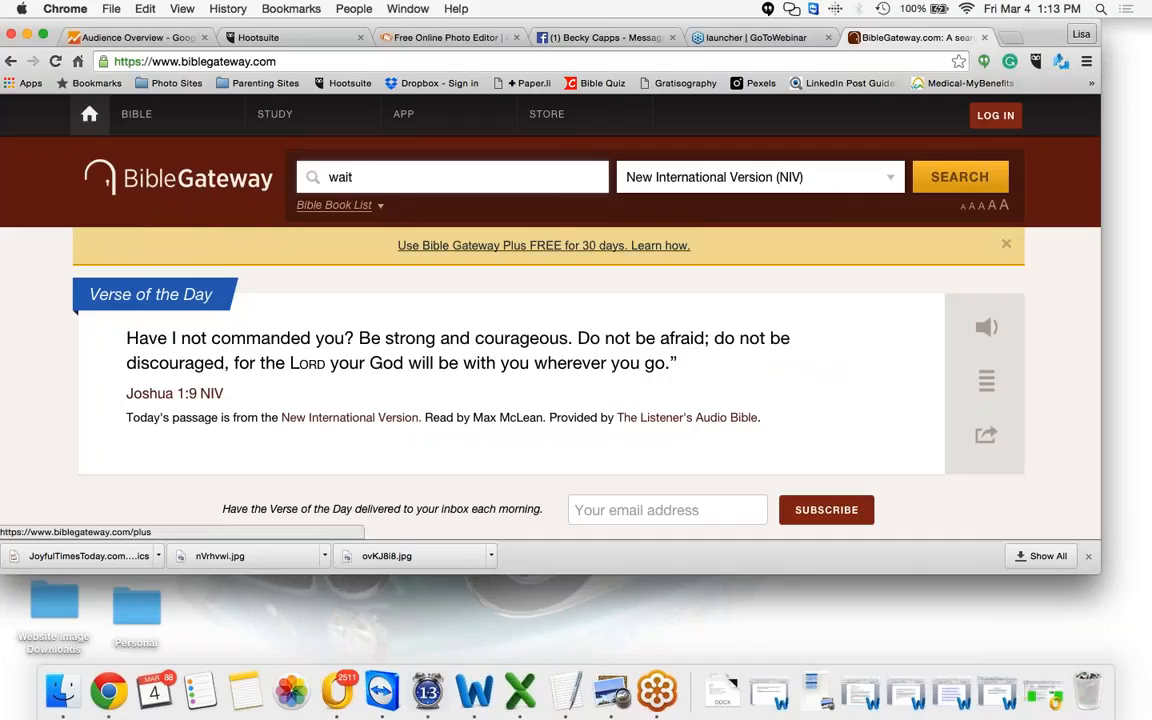
click(952, 179)
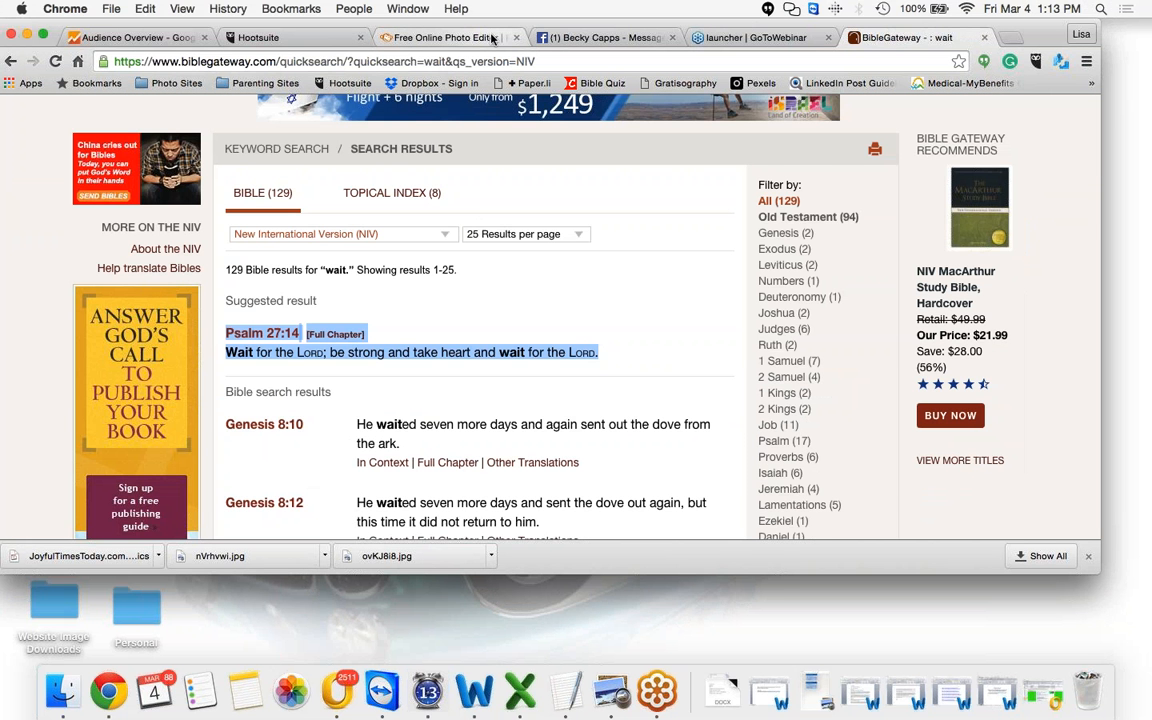
Return to the photo editor and paste the copied Psalm 27:14 verse into the new text box
click(445, 37)
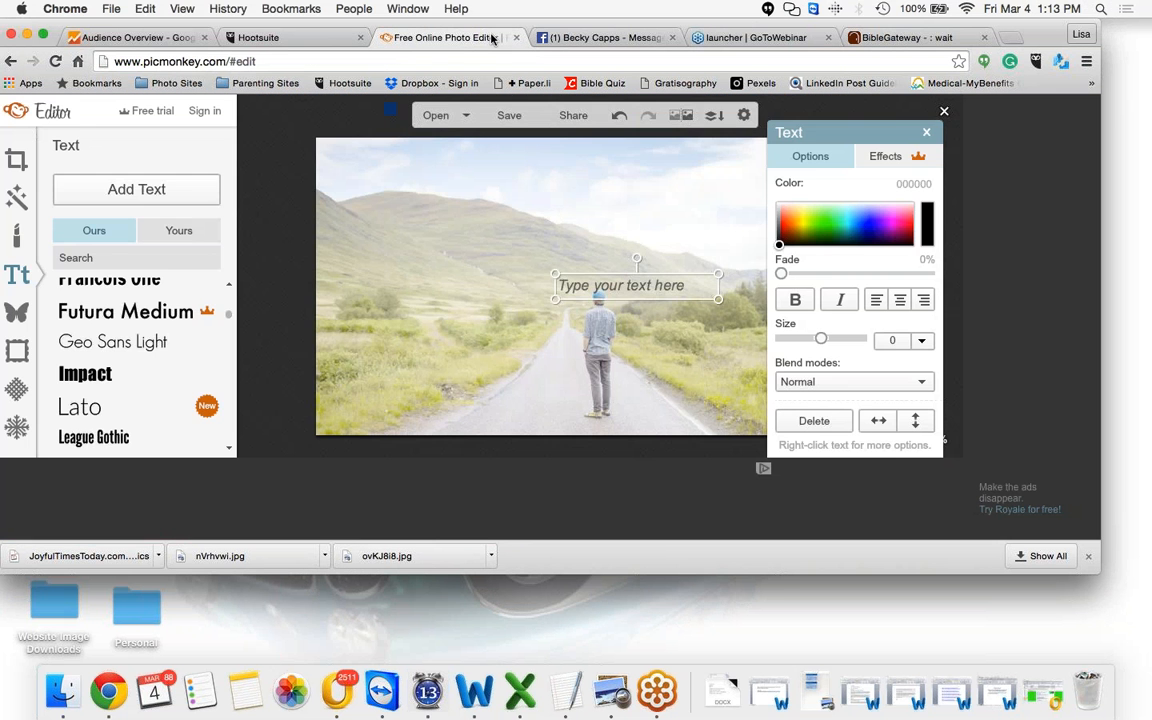
click(566, 288)
text(Psalm 27:14 [Full Chapter] Wait for the Lord; be strong and take heart and wait for the Lord.)
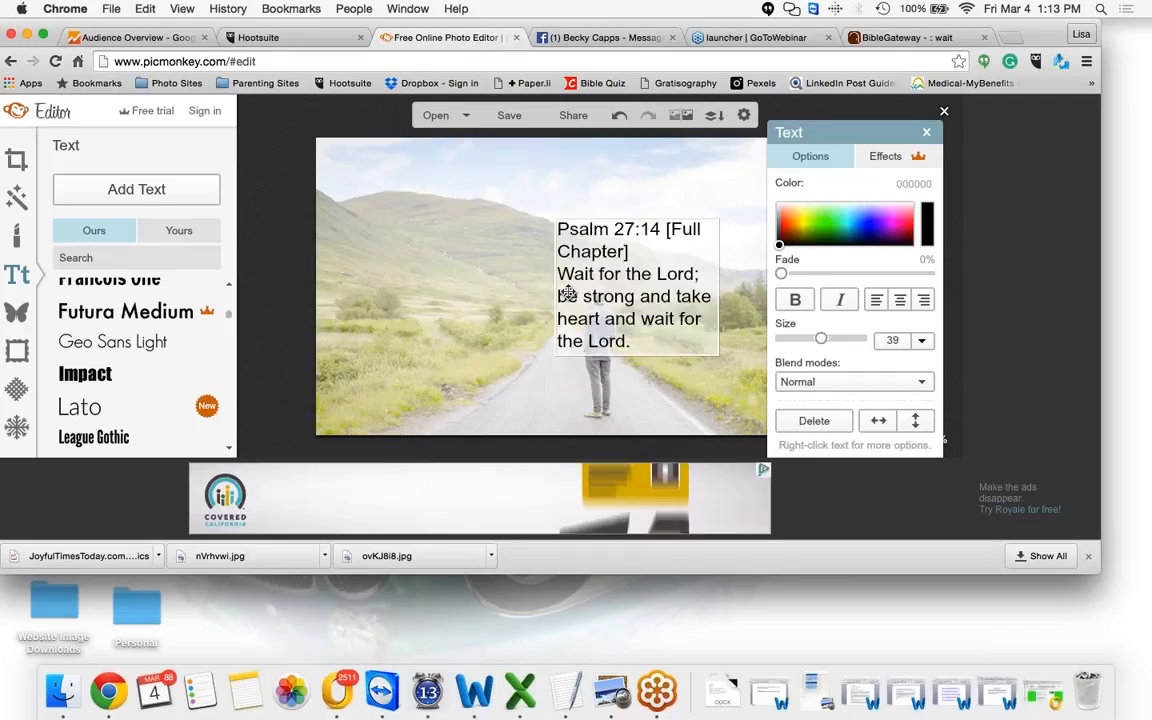
Delete '[Full Chapter]' from the reference line so it reads 'Psalm 27:14'
click(648, 251)
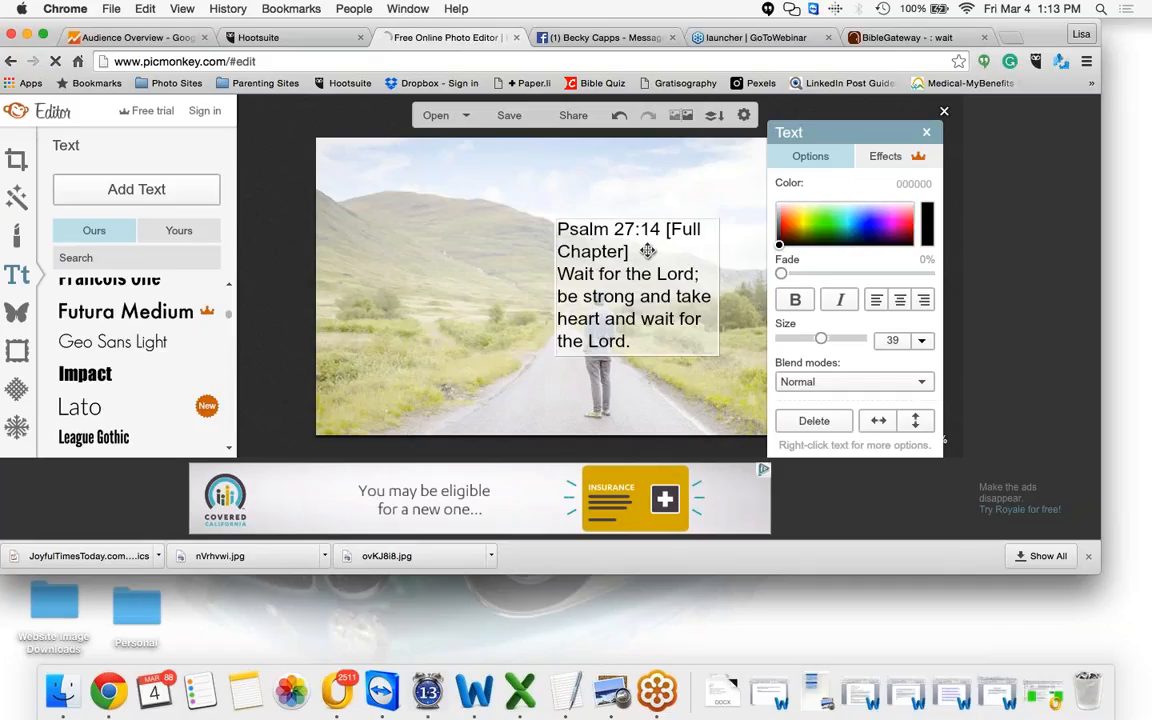
key(BackSpace)
key(BackSpace)
key(BackSpace)
key(BackSpace)
key(BackSpace)
key(BackSpace)
key(BackSpace)
key(BackSpace)
key(BackSpace)
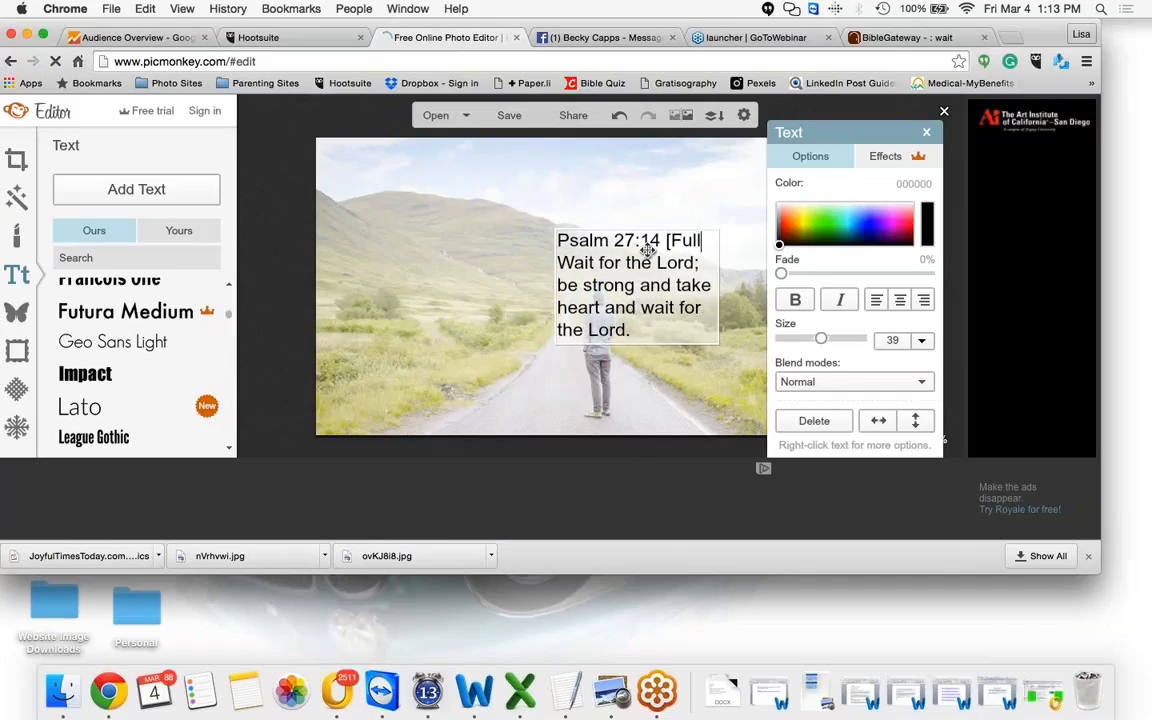
key(BackSpace)
key(BackSpace)
key(BackSpace)
key(BackSpace)
key(BackSpace)
key(BackSpace)
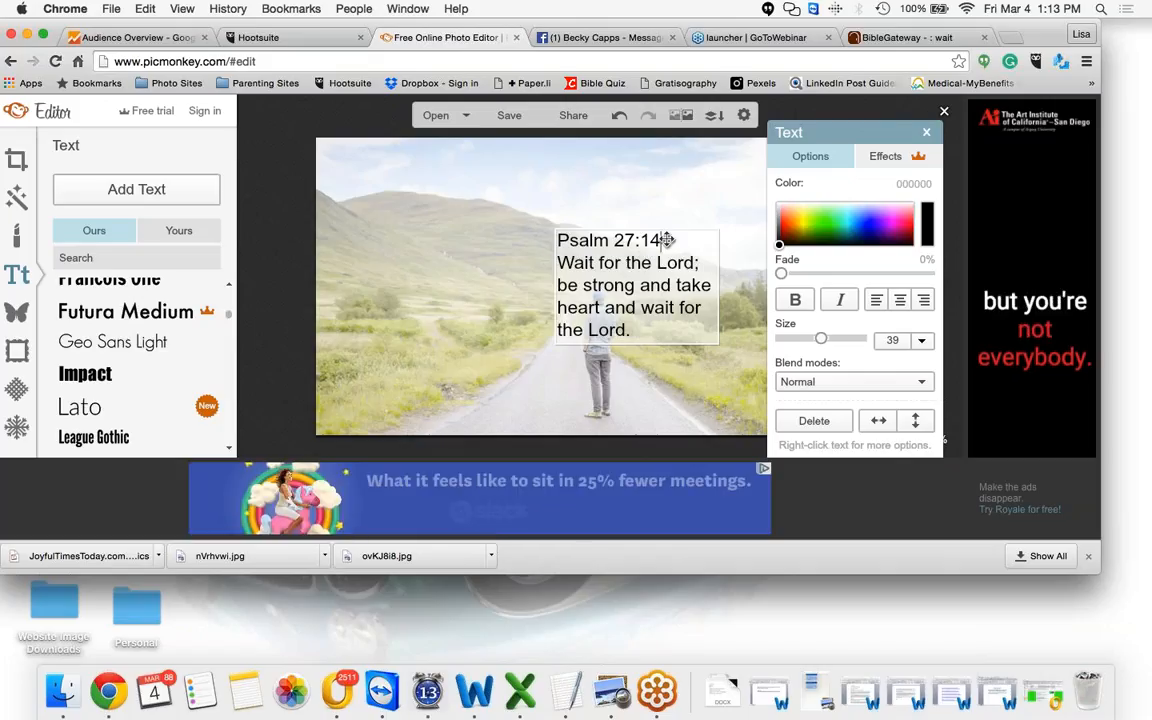
Move the 'Psalm 27:14' reference from above the verse to a new line below it
drag(666, 240, 553, 236)
key(super+c)
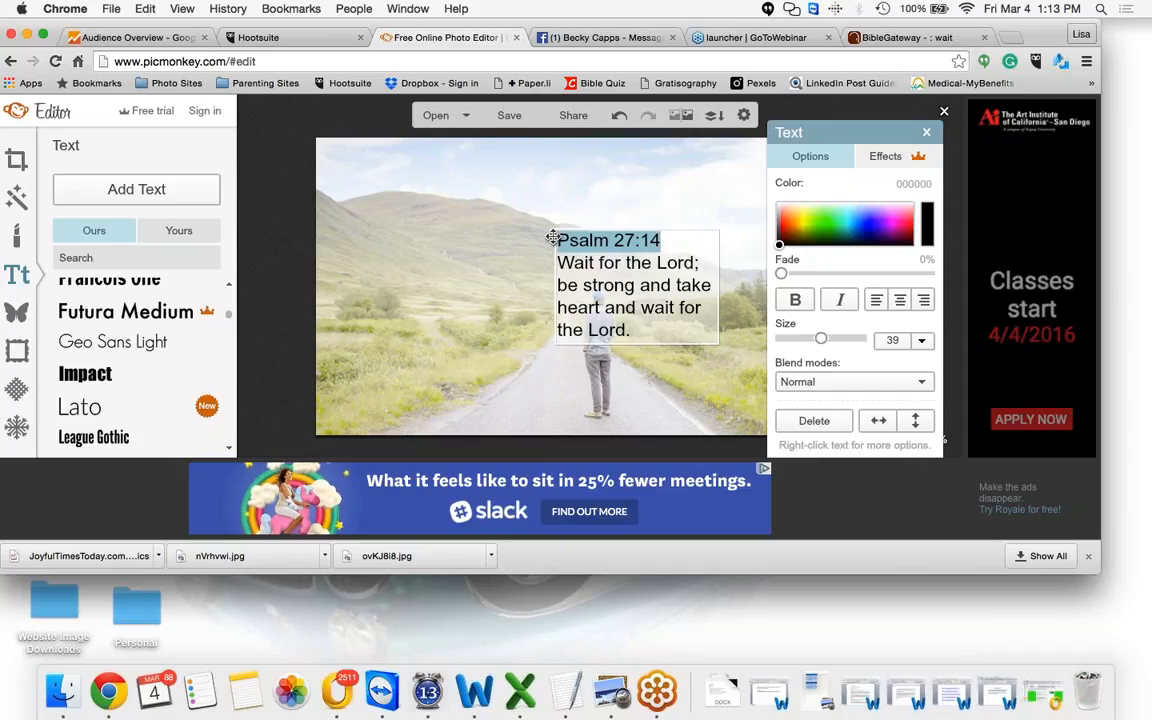
key(BackSpace)
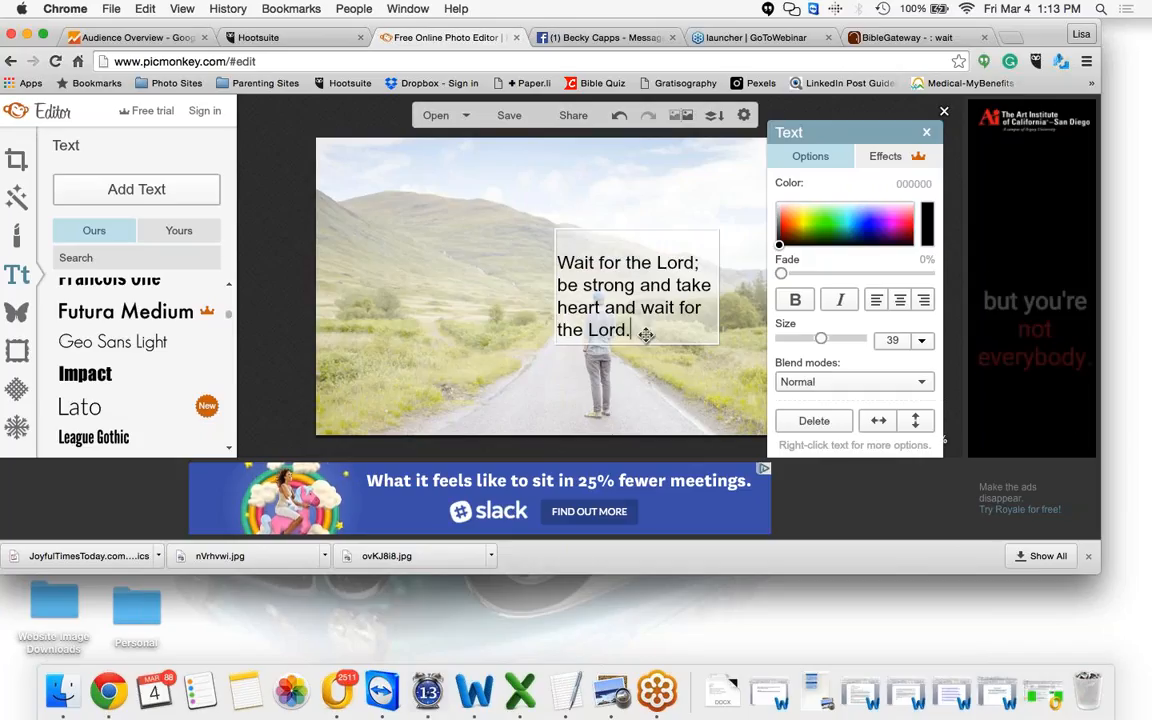
key(Return)
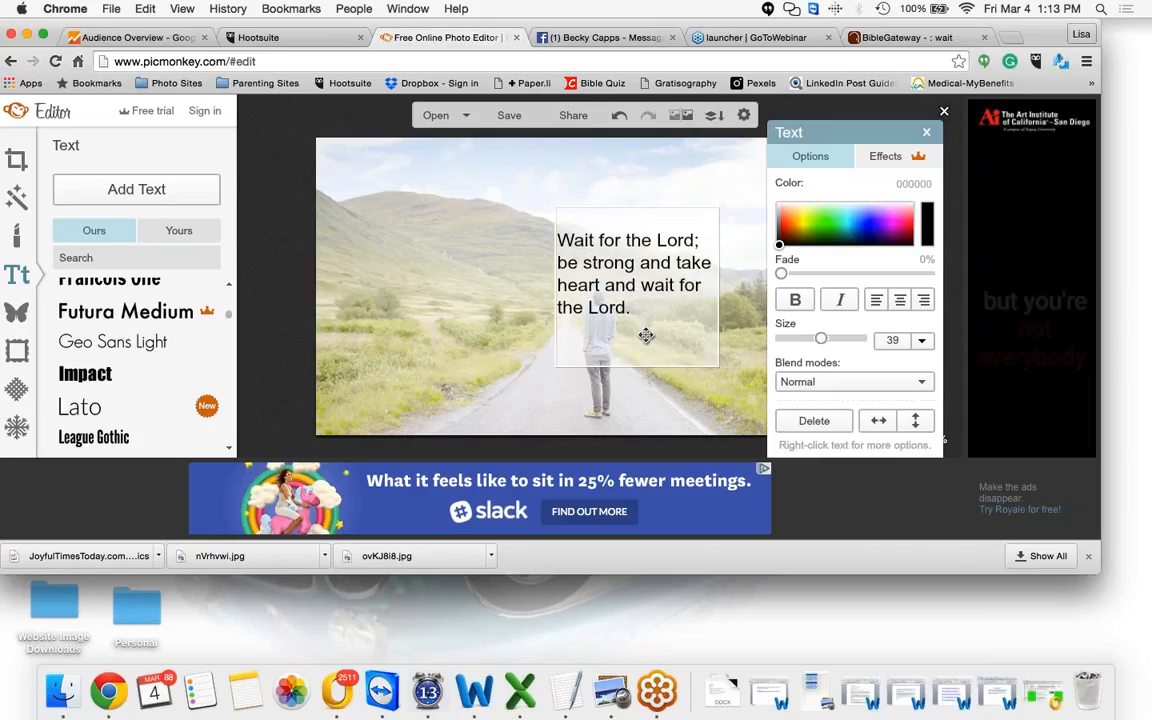
key(super+v)
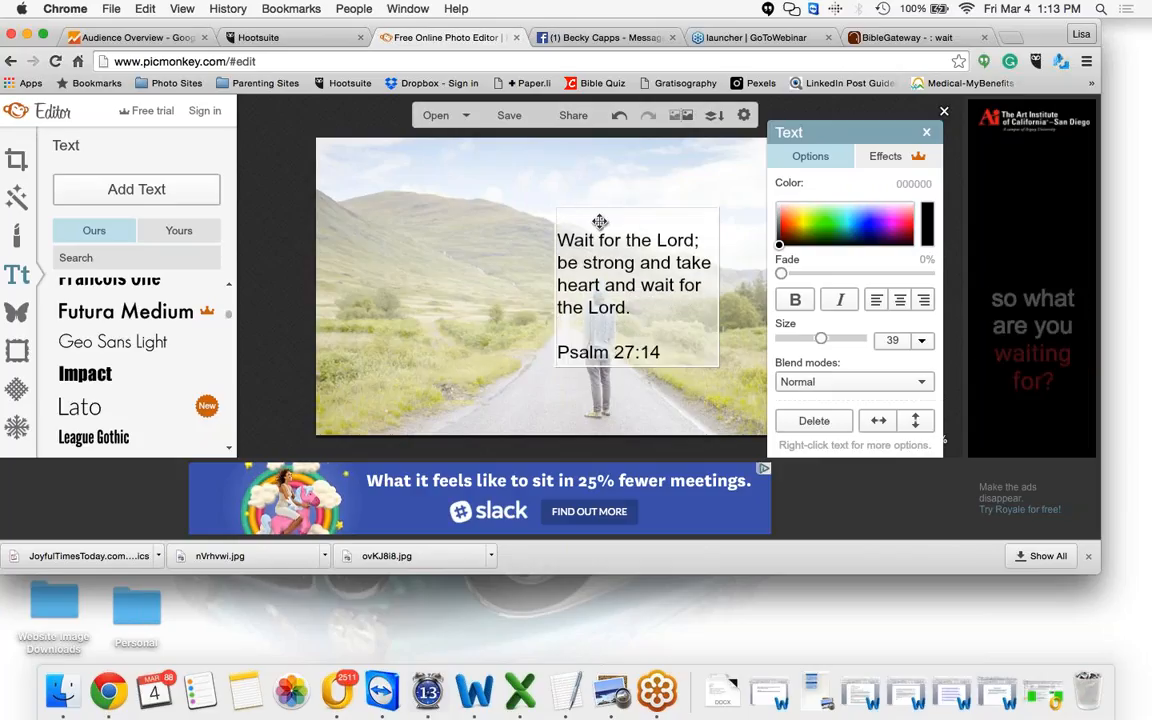
key(Delete)
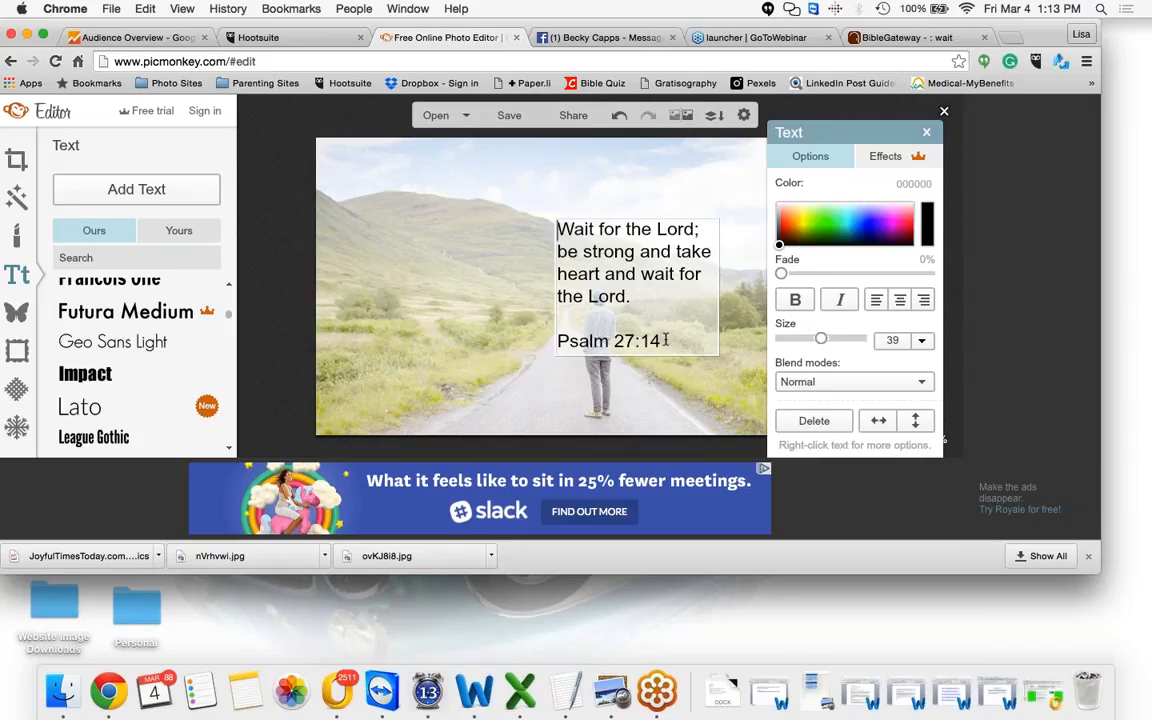
Select the reference line and reduce its font size to 18
drag(665, 340, 558, 326)
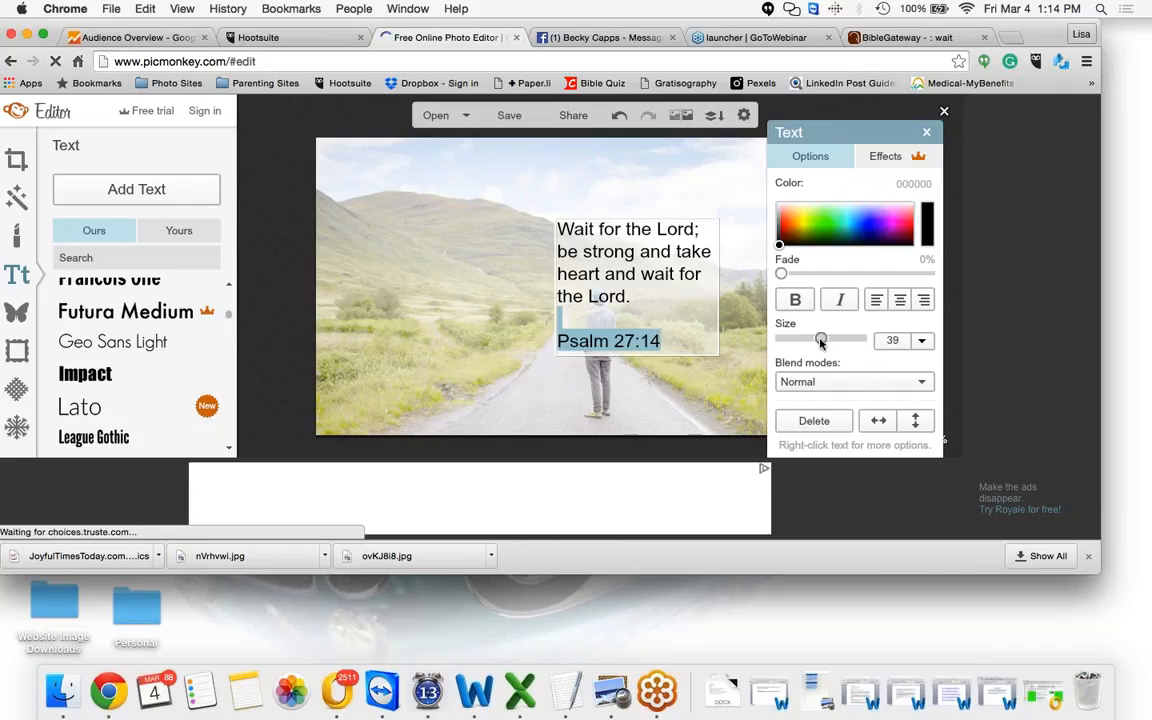
drag(820, 341, 797, 343)
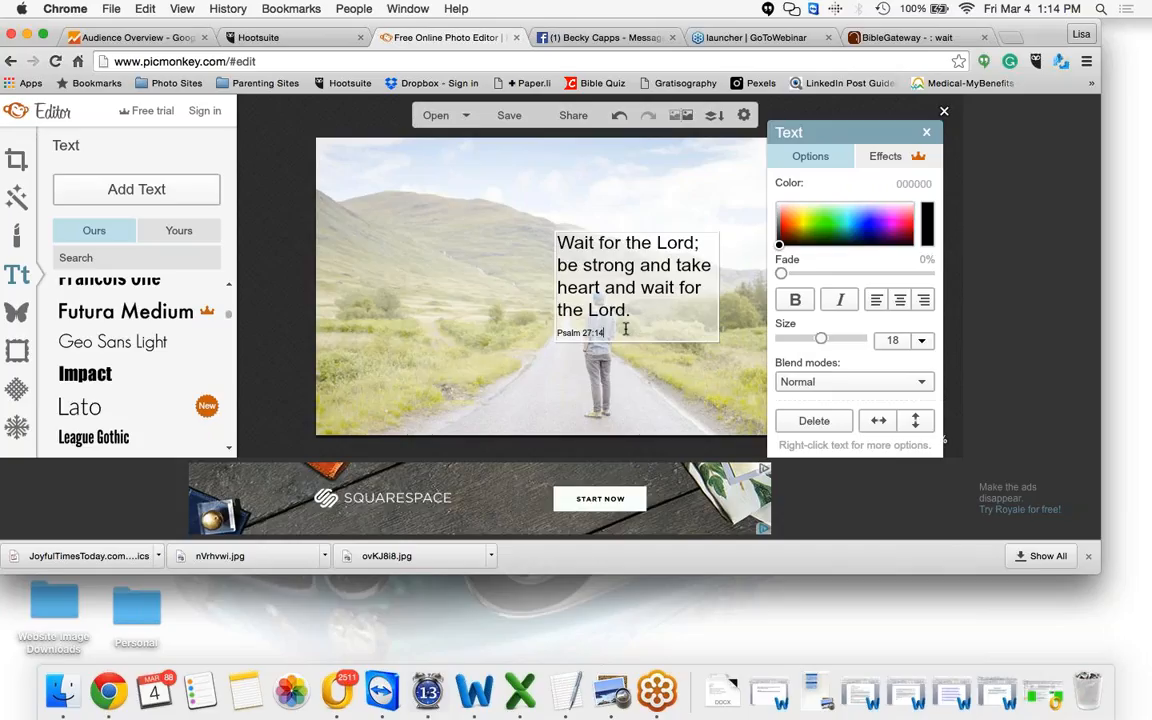
Select the verse text, try the Impact, Geo Sans Light and League Gothic fonts, and apply Geo Sans Light
drag(625, 327, 556, 241)
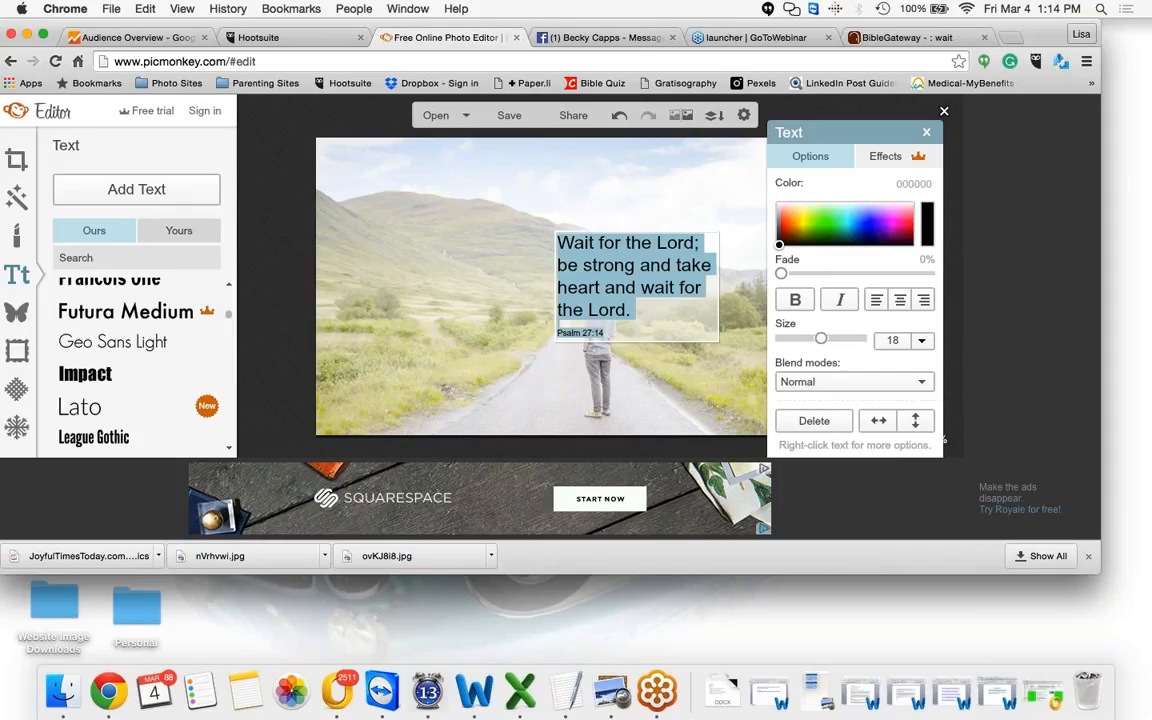
click(135, 387)
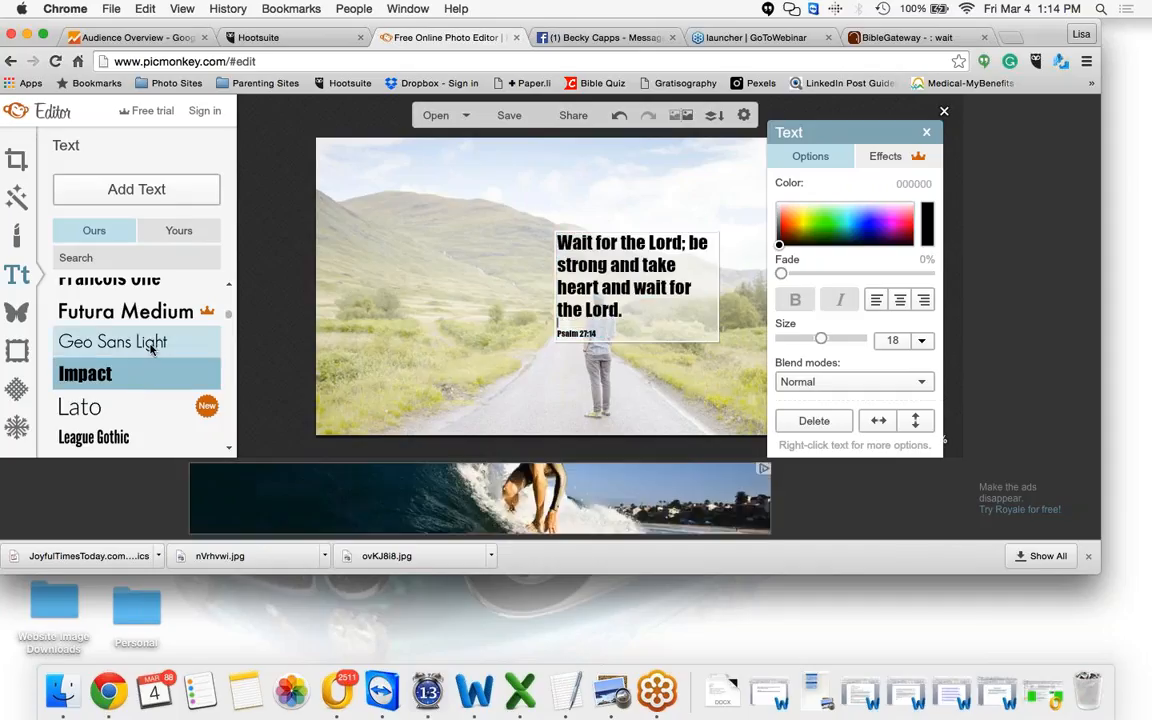
click(150, 344)
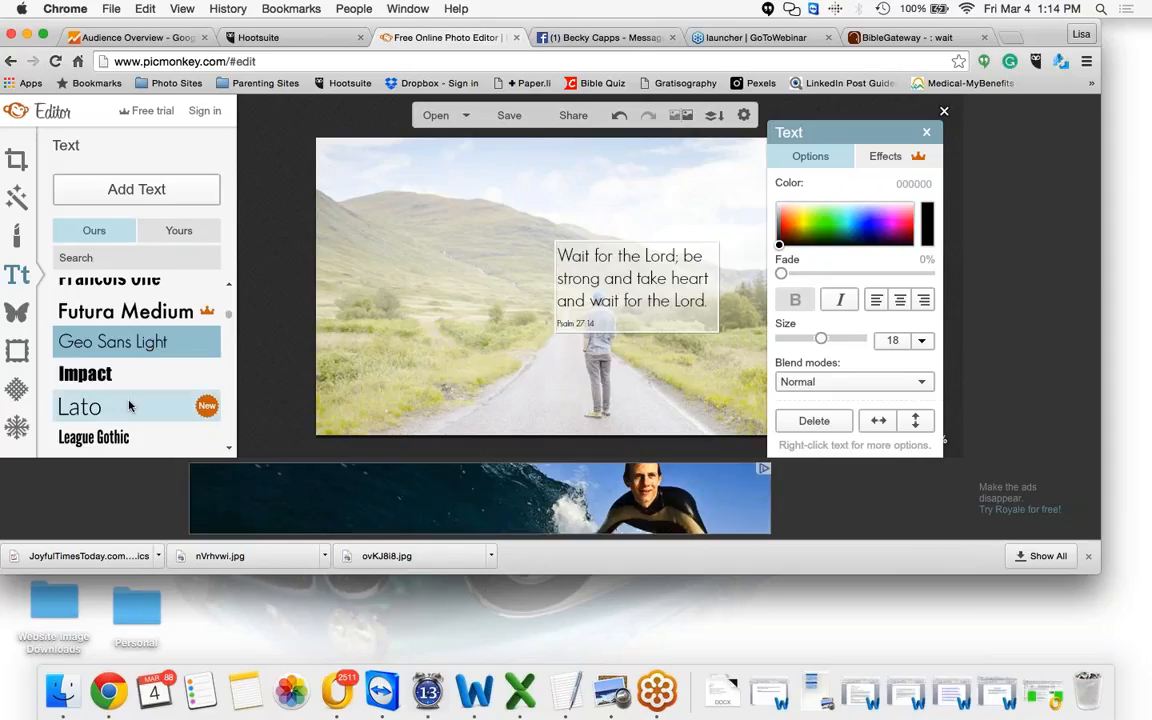
click(125, 437)
drag(874, 132, 992, 108)
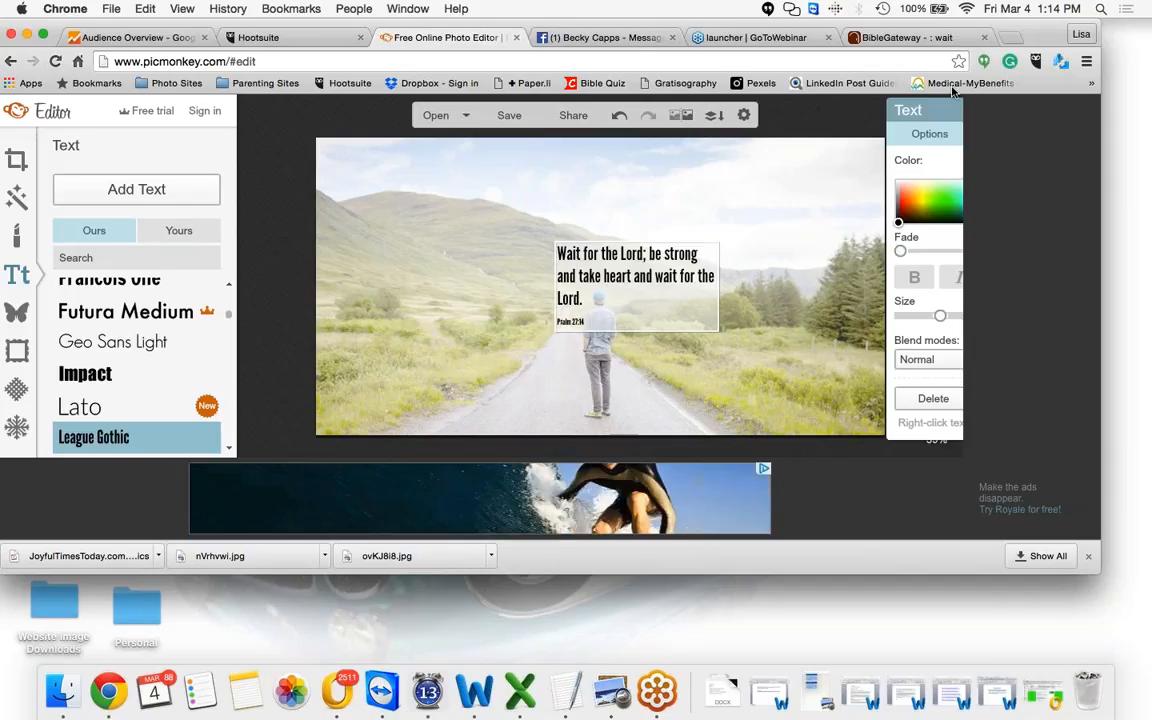
click(170, 353)
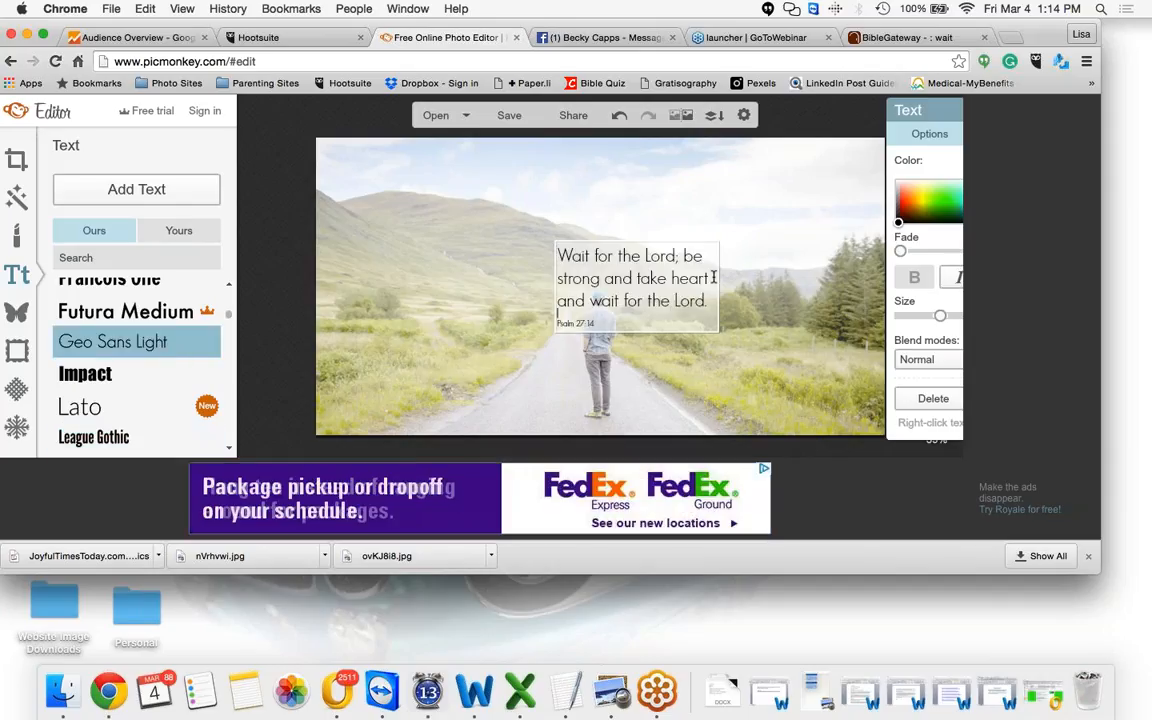
Enlarge the text box, narrow it into a taller block, and position it left of the walking man
click(752, 252)
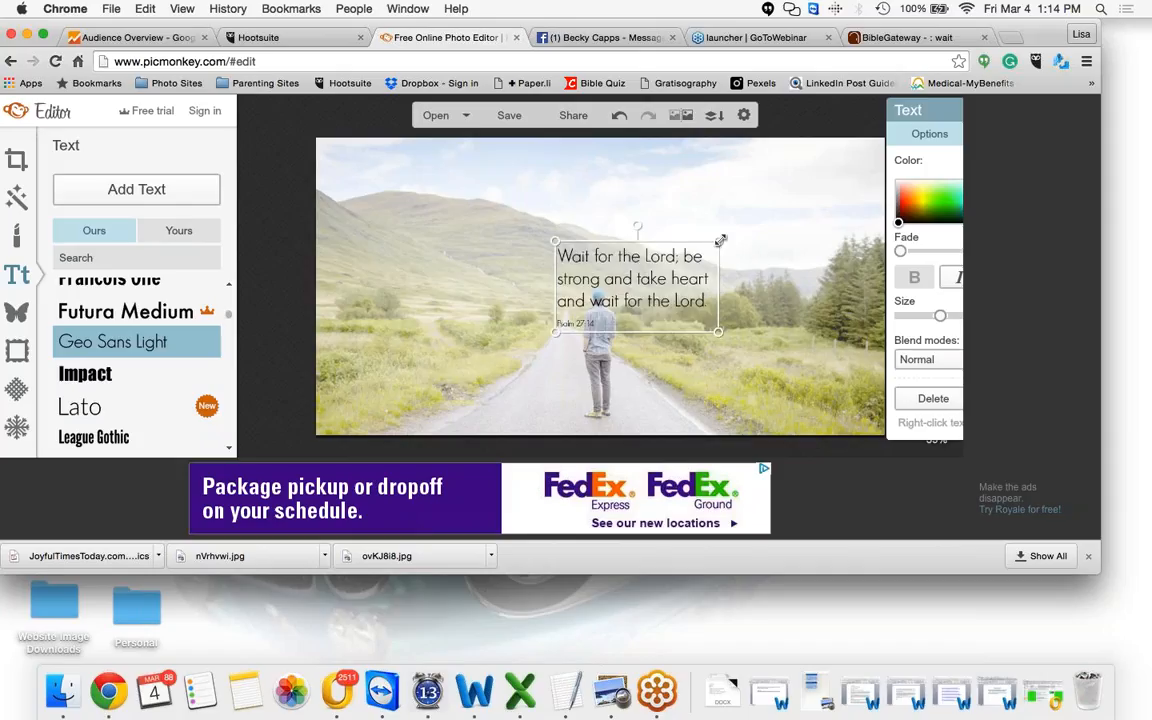
drag(718, 241, 800, 197)
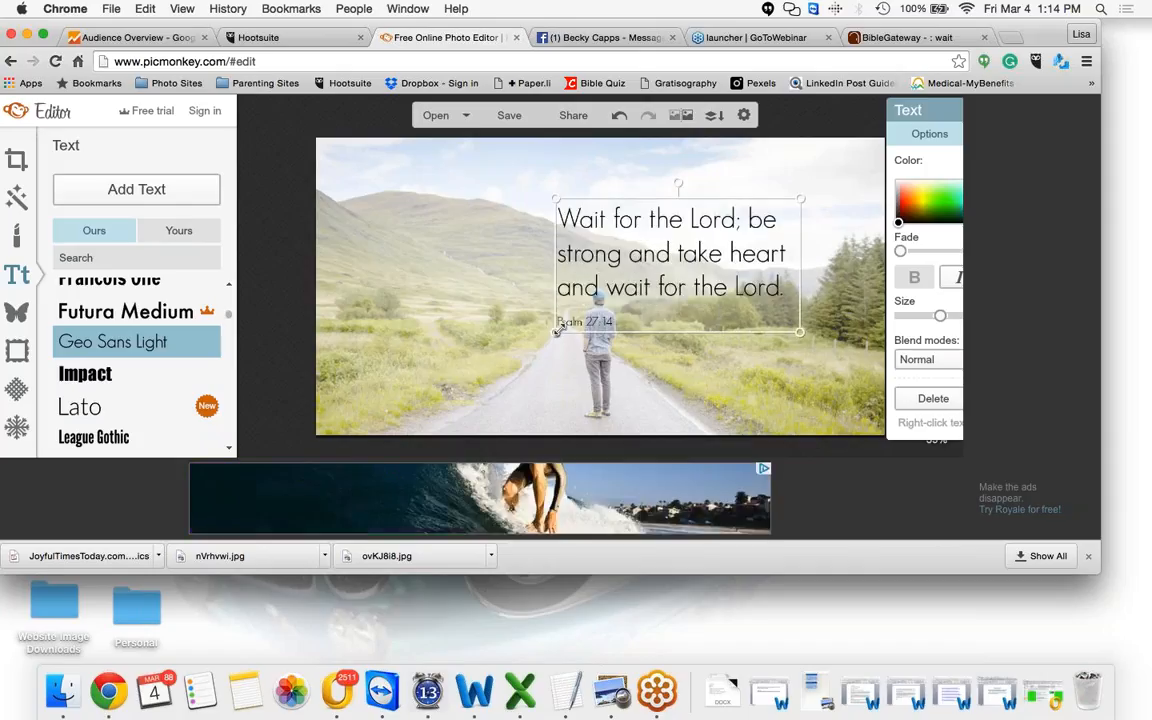
drag(556, 331, 436, 378)
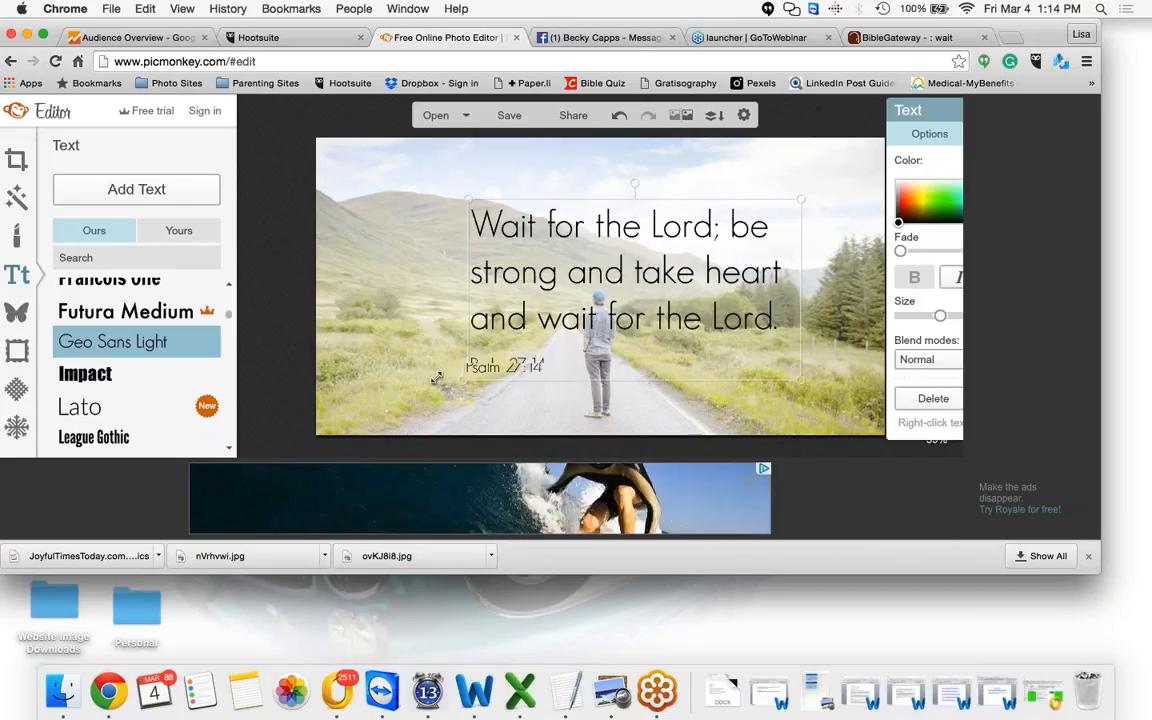
drag(710, 300, 652, 297)
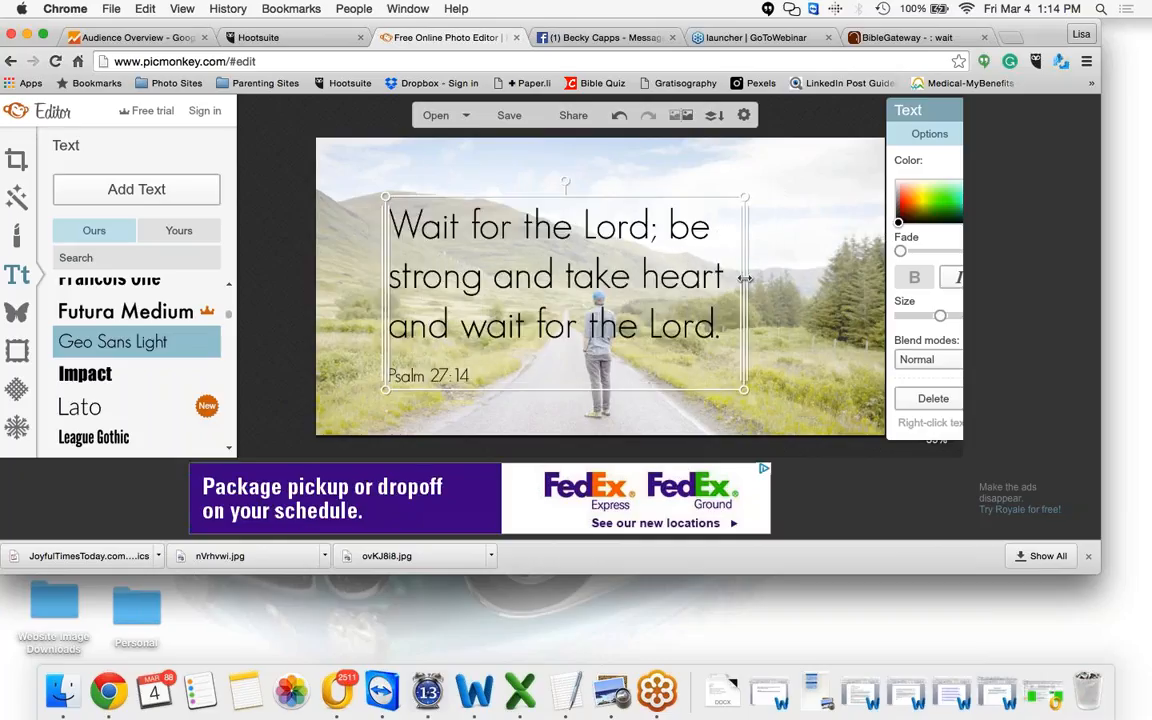
drag(745, 279, 628, 295)
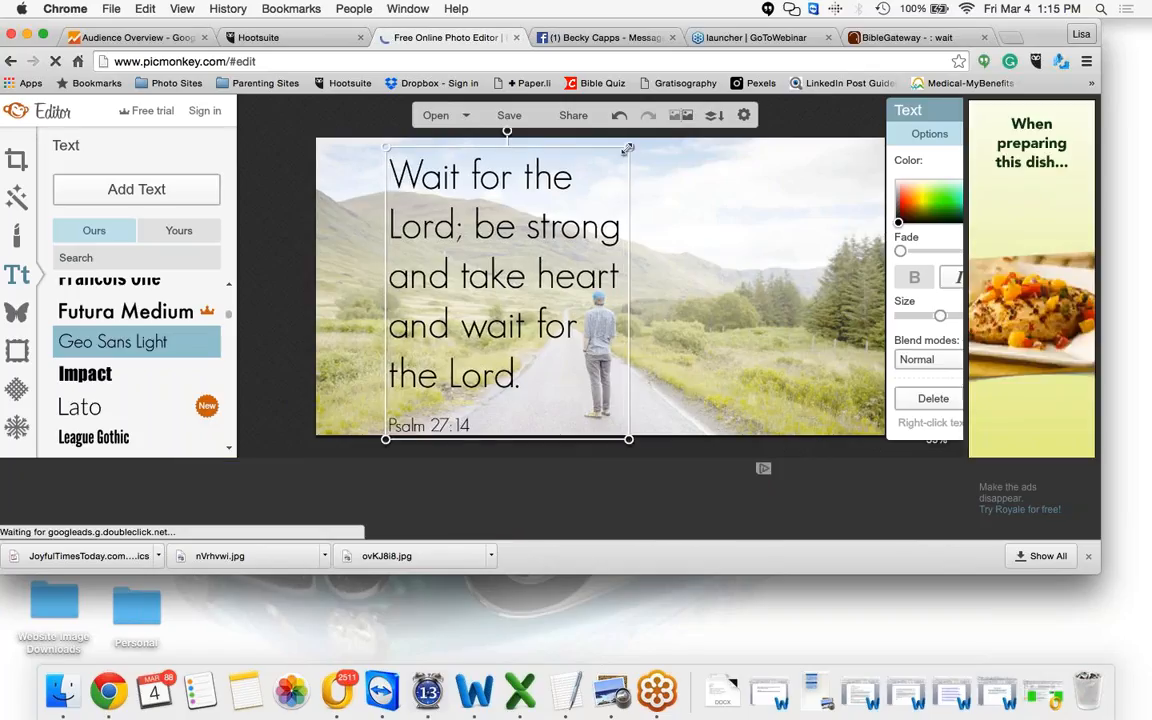
drag(627, 148, 568, 220)
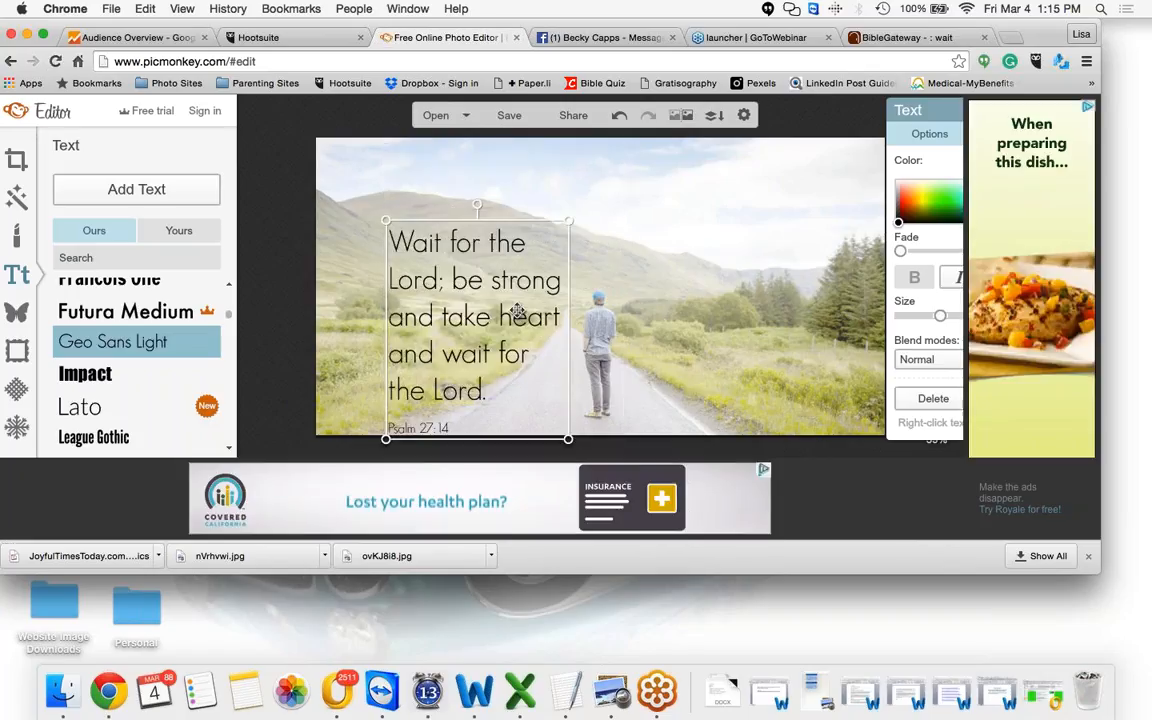
drag(517, 311, 508, 297)
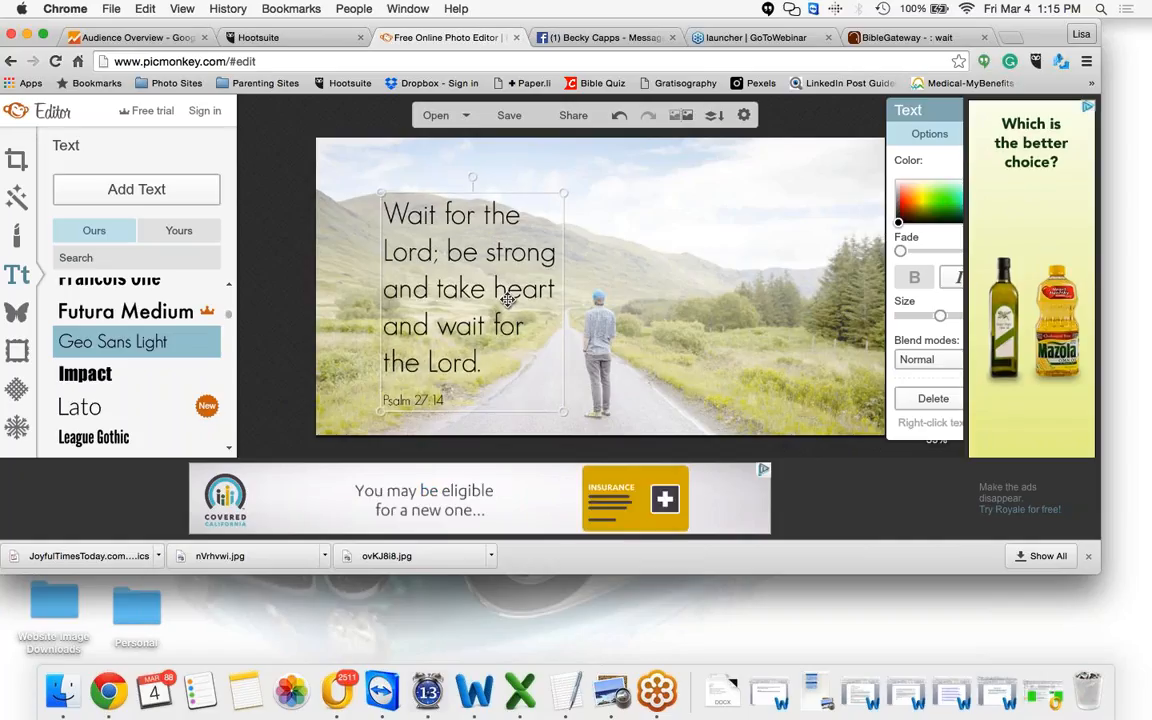
click(606, 268)
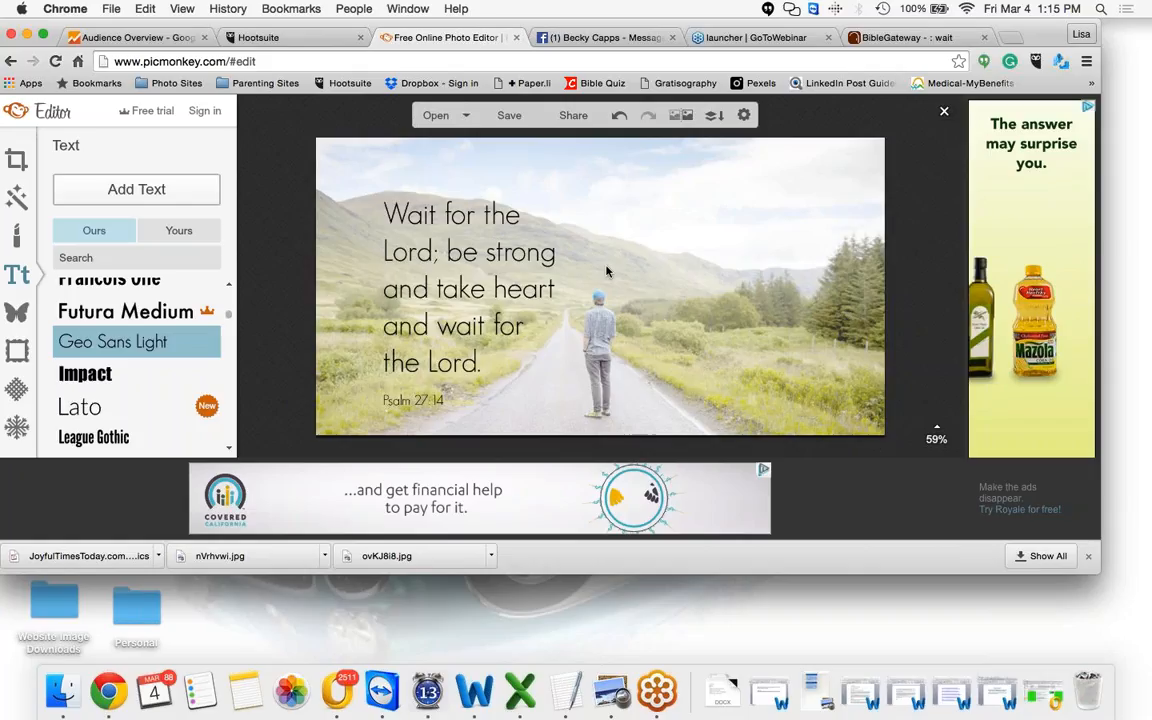
Move the text block to the right side of the photo, then back to the left
click(449, 396)
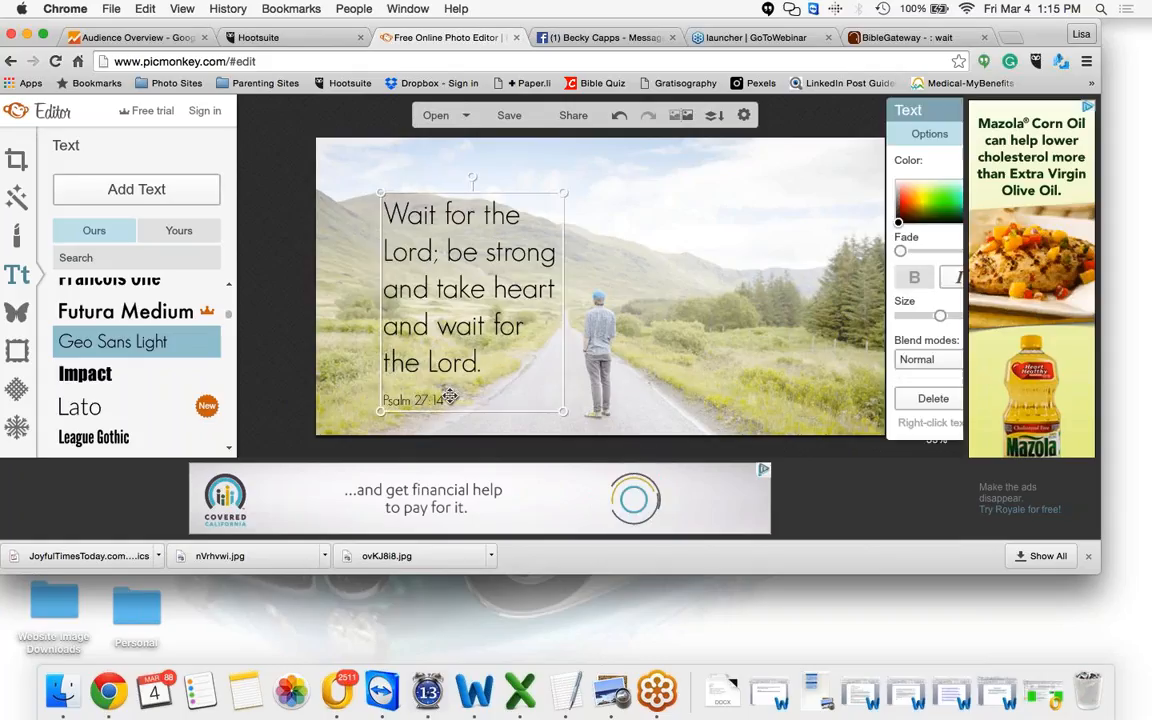
double_click(449, 396)
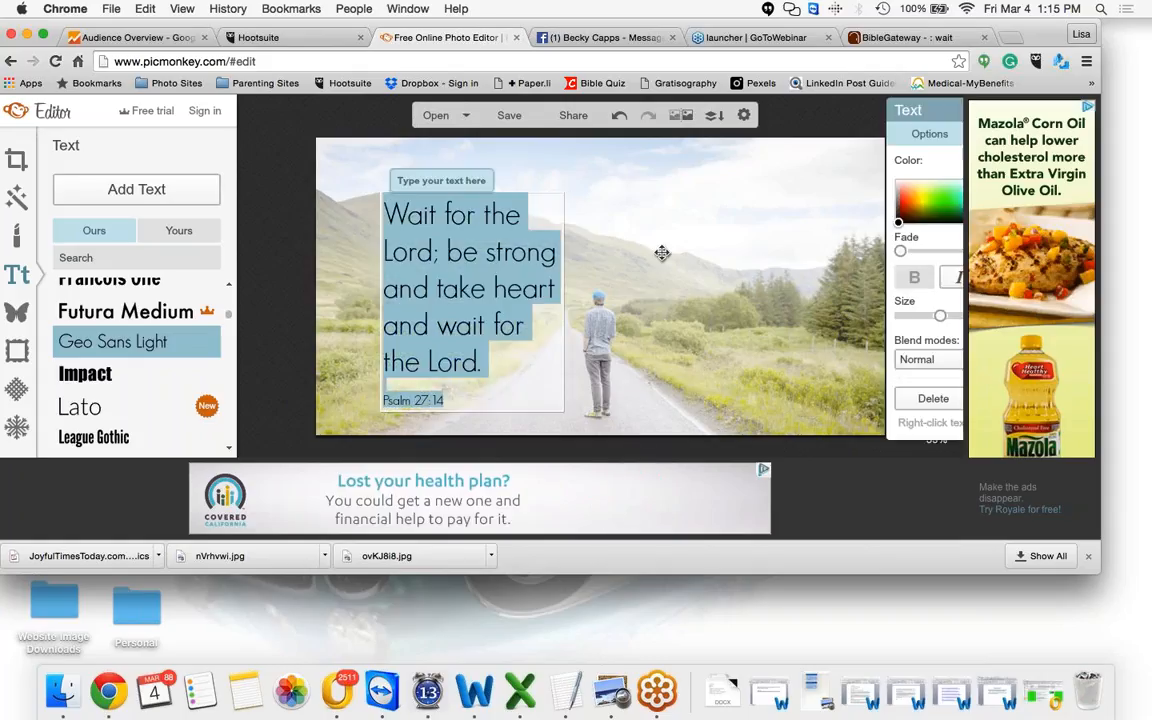
click(490, 326)
click(493, 325)
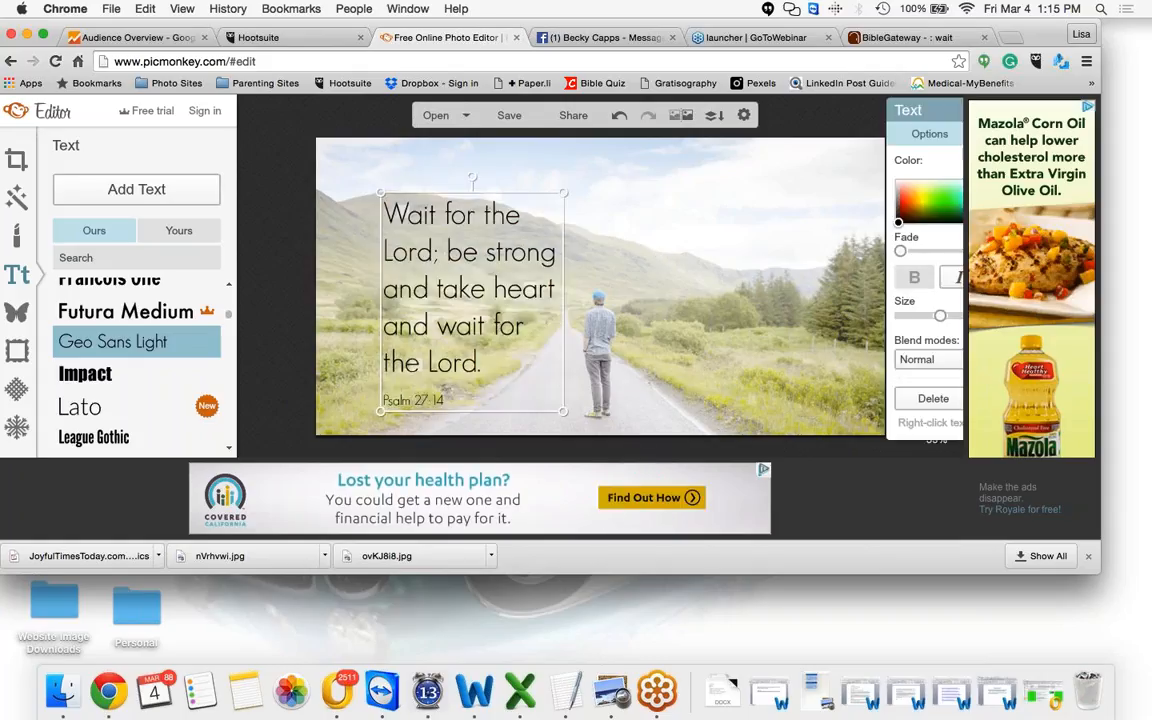
drag(502, 277, 761, 280)
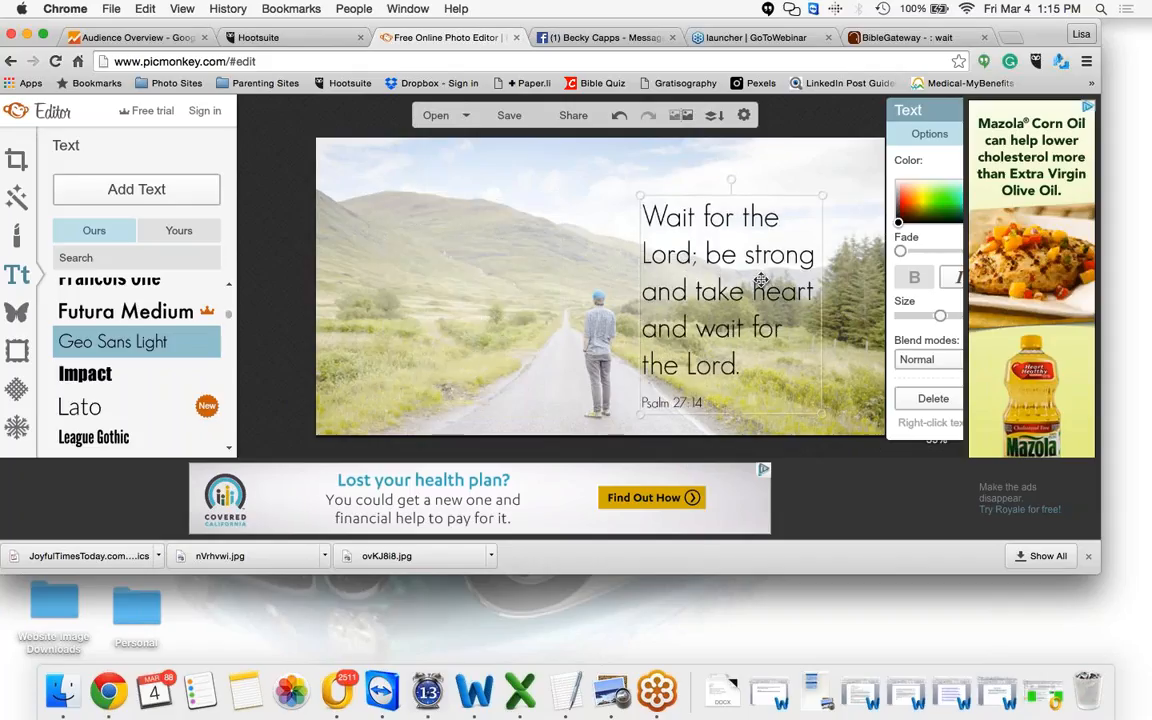
click(566, 222)
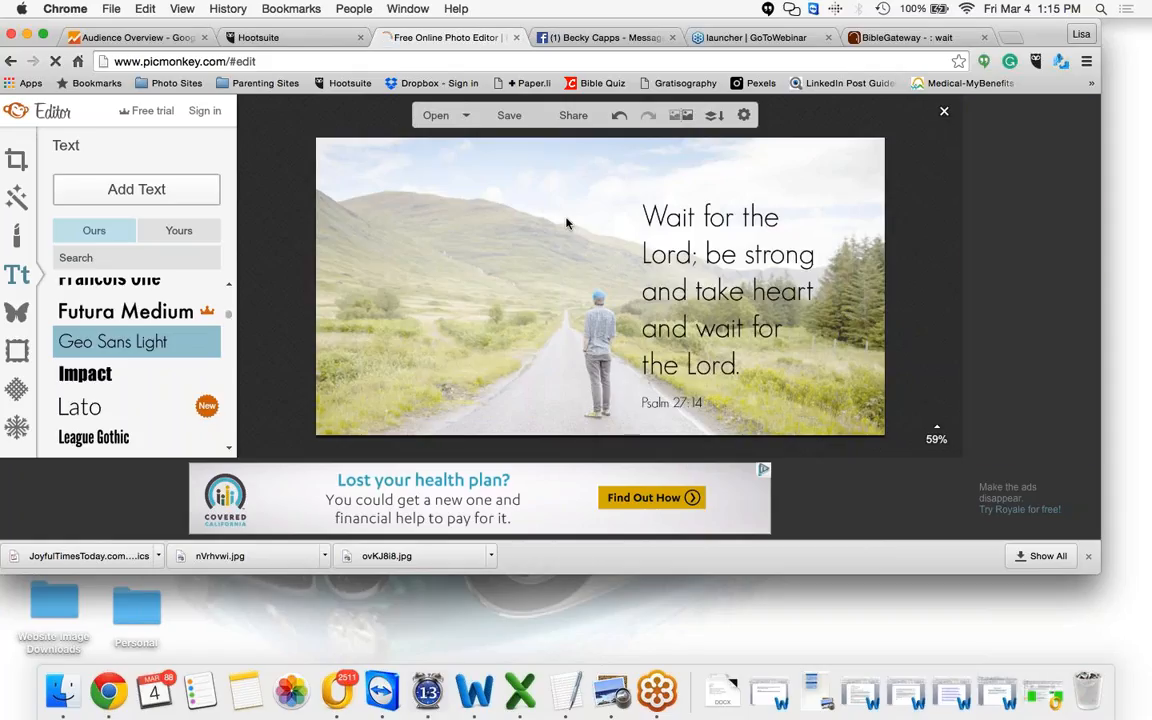
drag(736, 270, 490, 276)
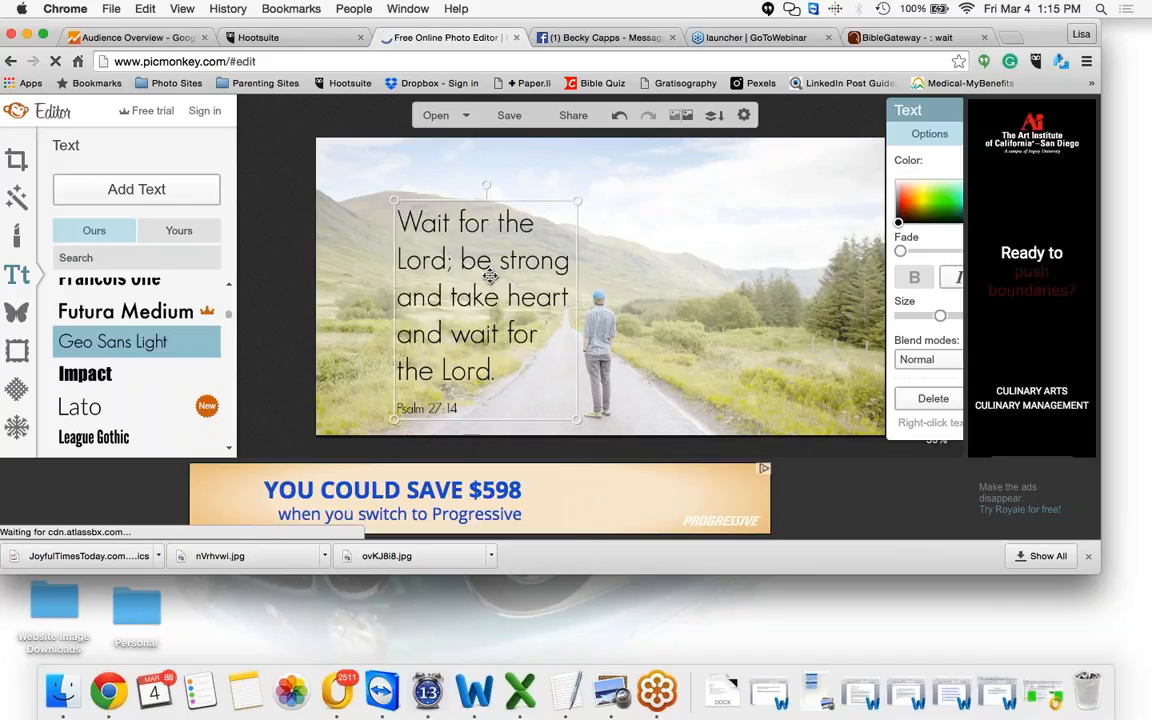
click(637, 213)
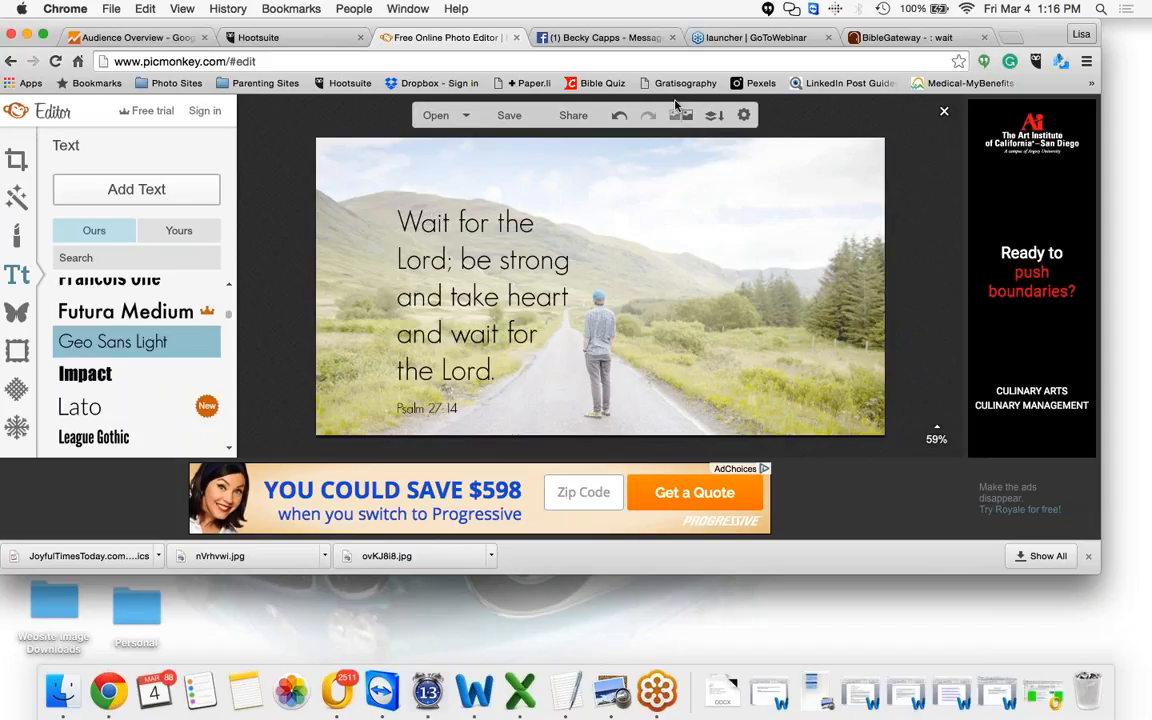
Open a new browser tab and go to joyfultimestoday.com, scrolling down its home page
click(1015, 37)
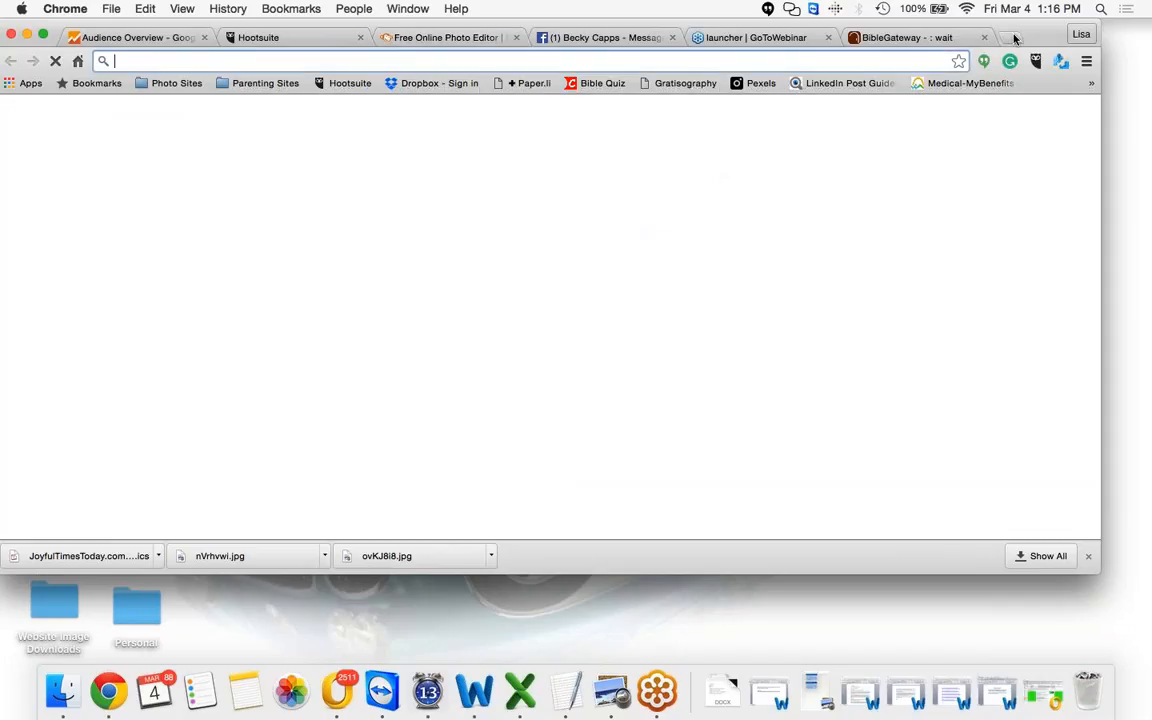
text(joyfultimestoday.com)
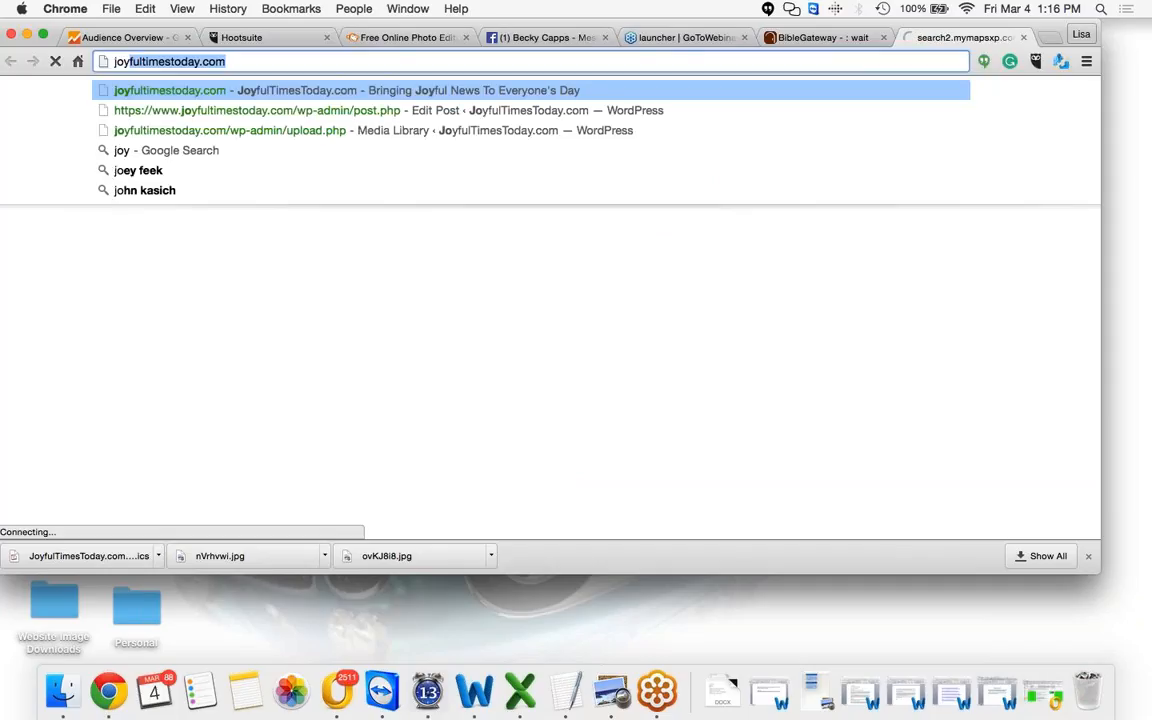
click(213, 92)
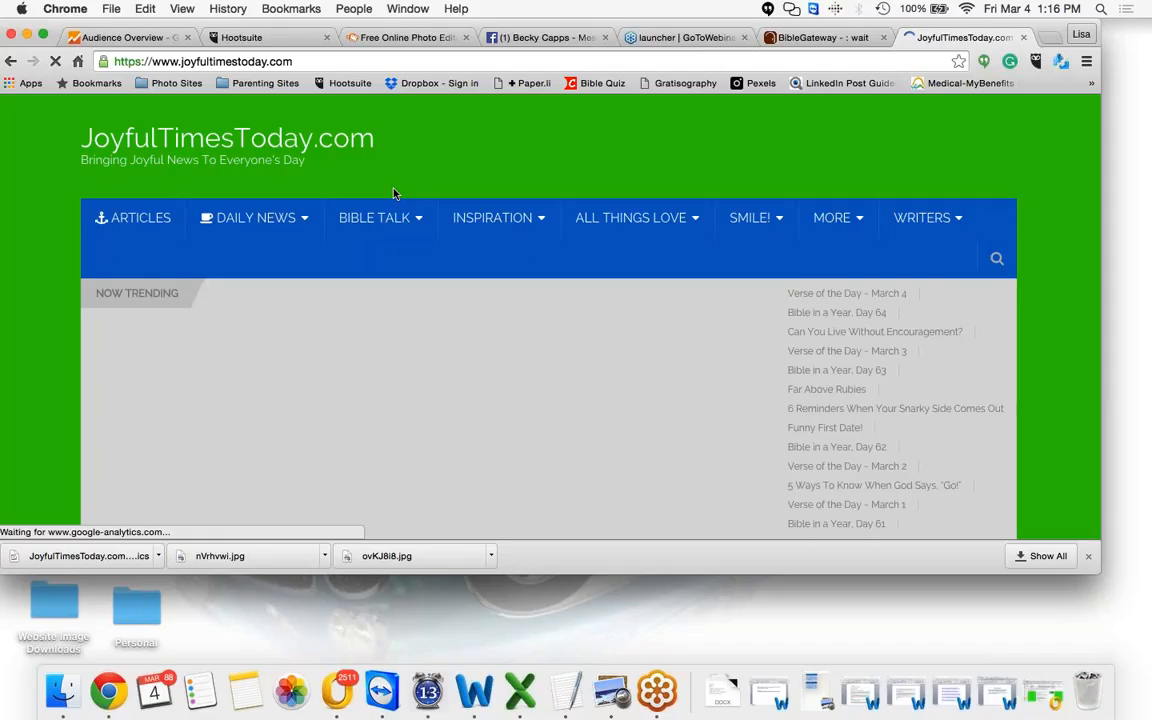
scroll(394, 193, down, 1)
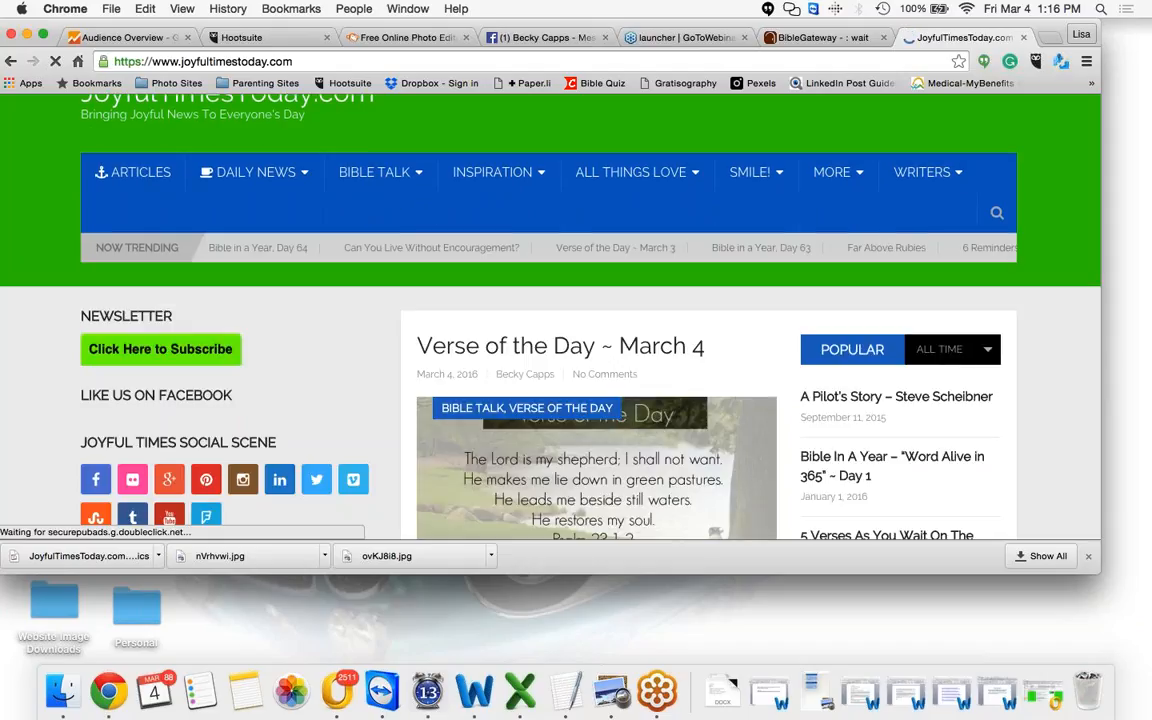
Scroll through the blog's home page and Articles archive to examine how its verse images look
scroll(442, 309, down, 3)
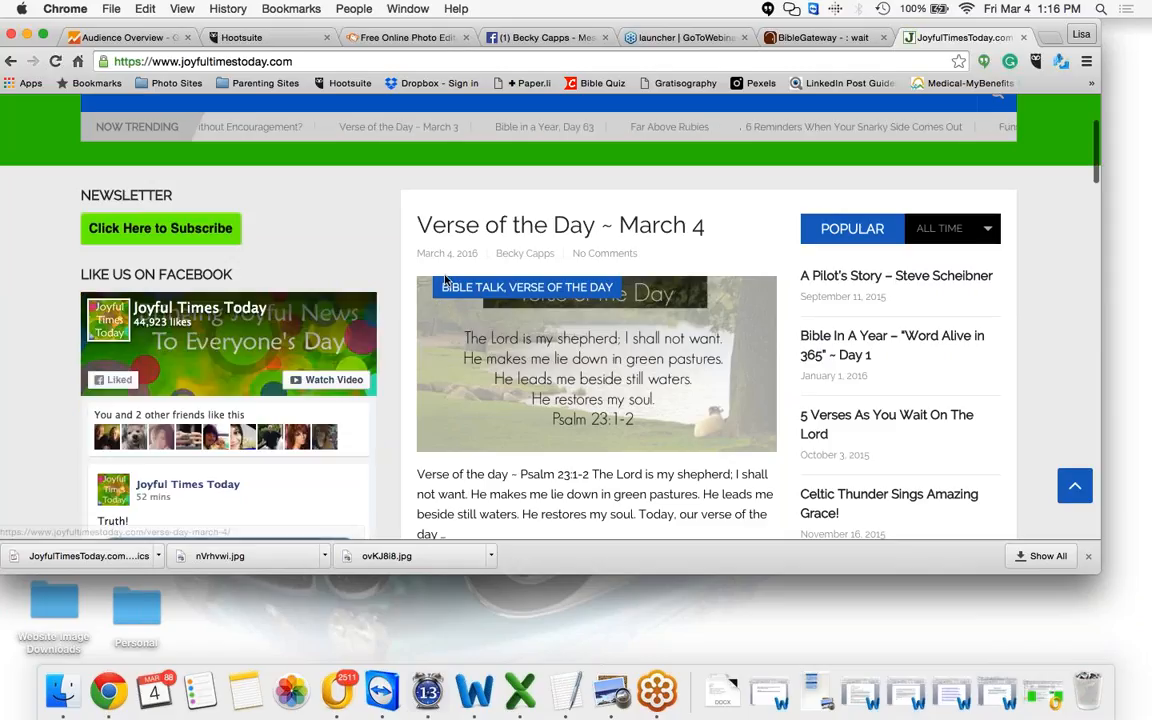
scroll(446, 280, down, 1)
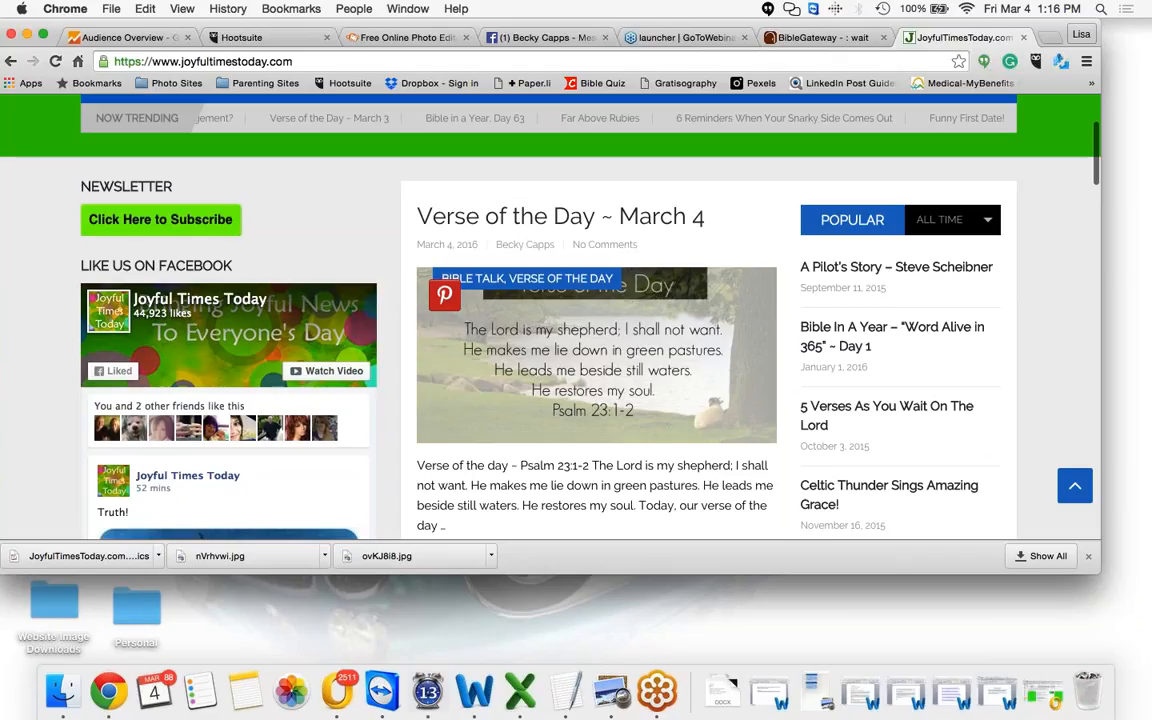
scroll(584, 160, down, 5)
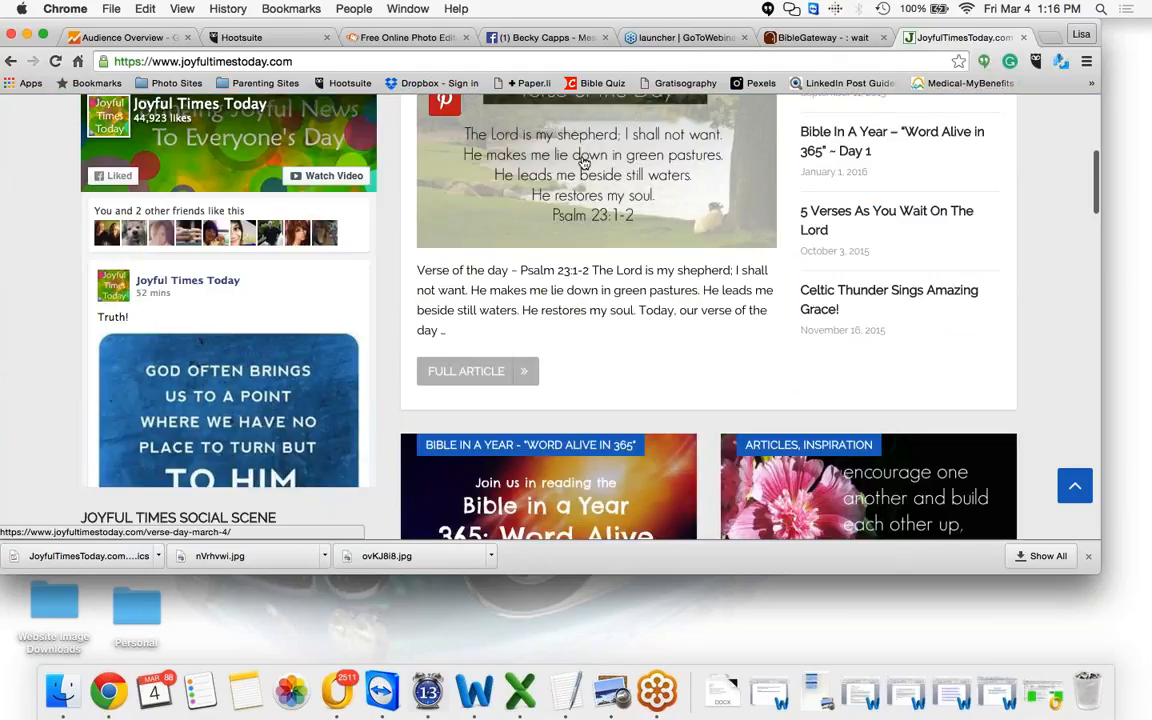
scroll(584, 162, up, 1)
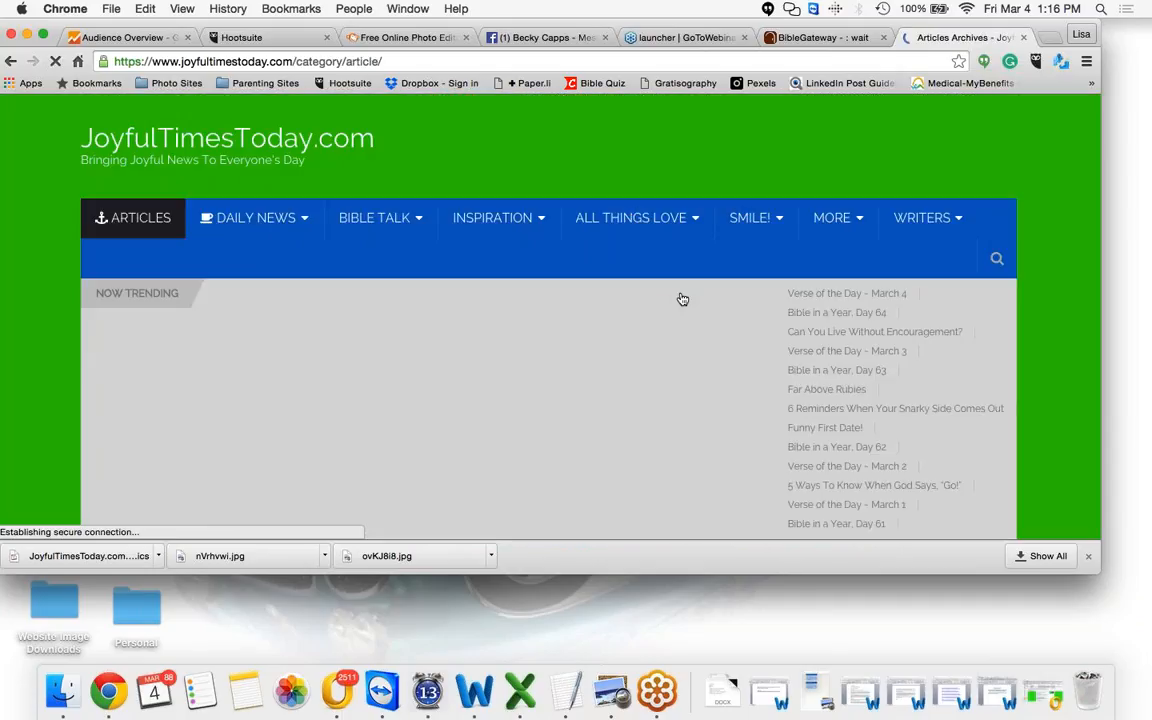
scroll(682, 299, down, 3)
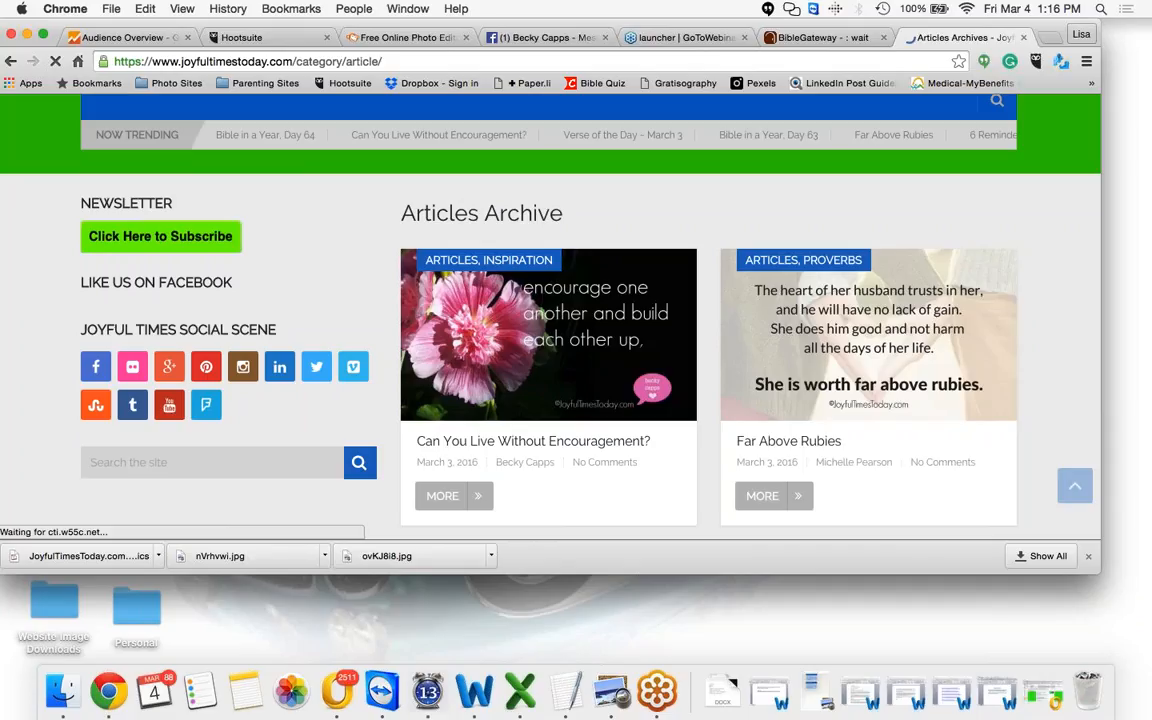
scroll(995, 347, down, 1)
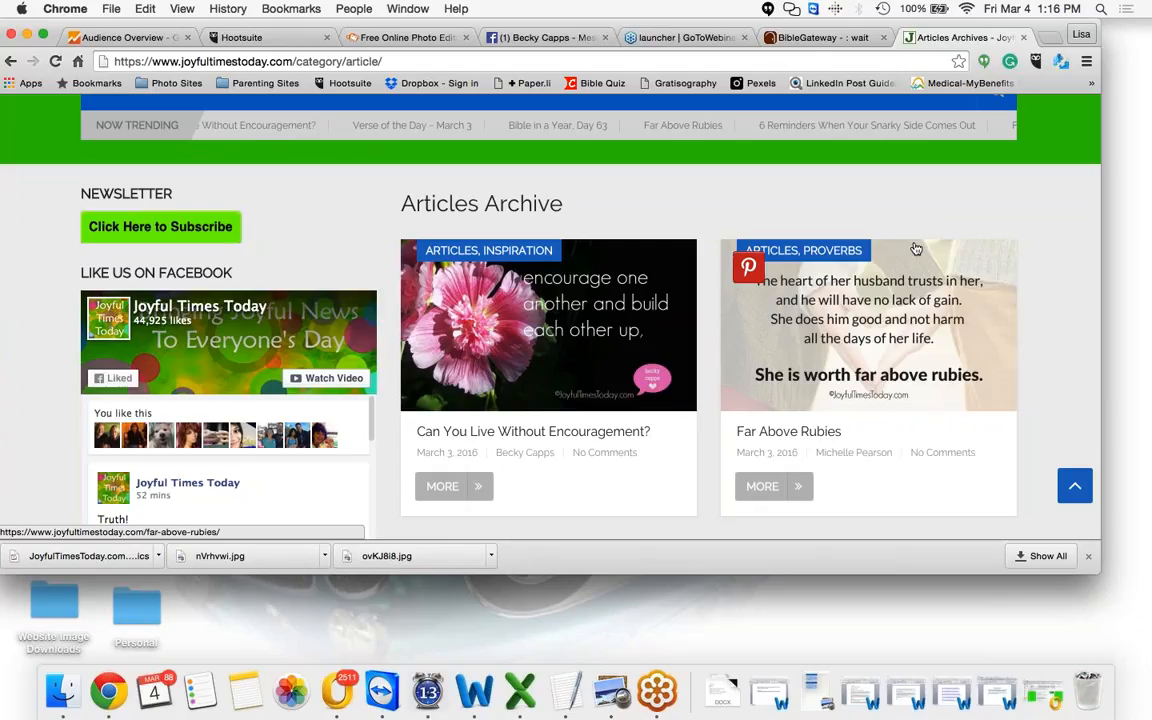
scroll(917, 252, down, 5)
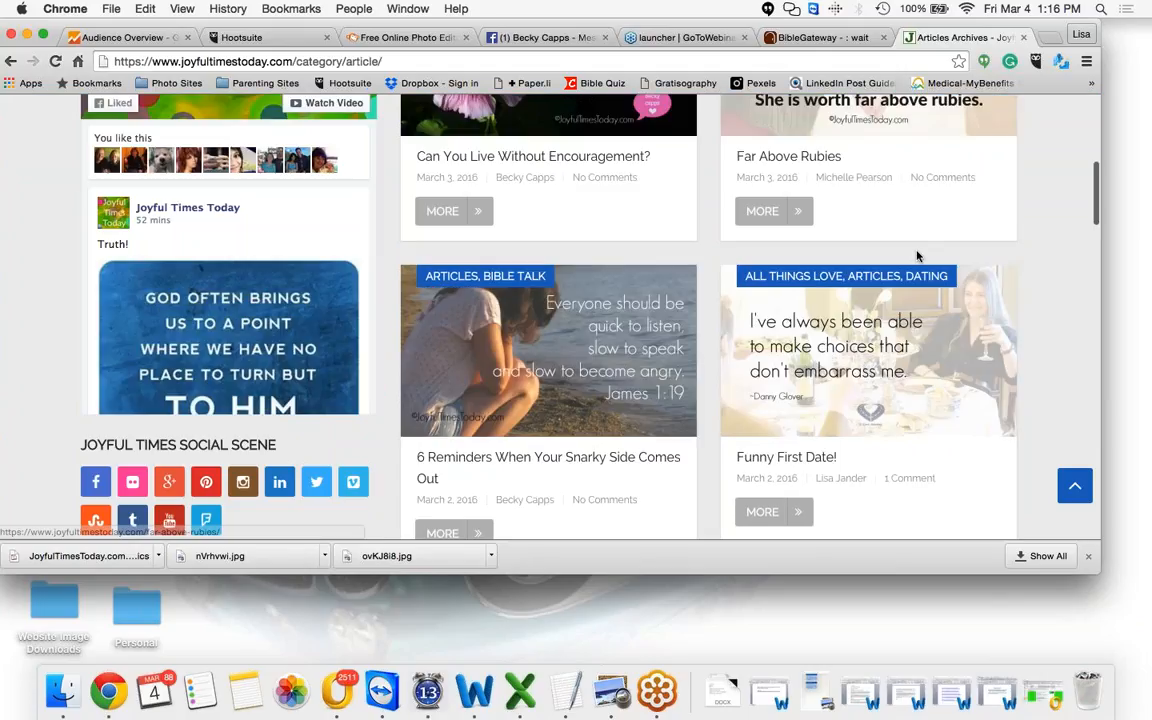
scroll(920, 270, down, 1)
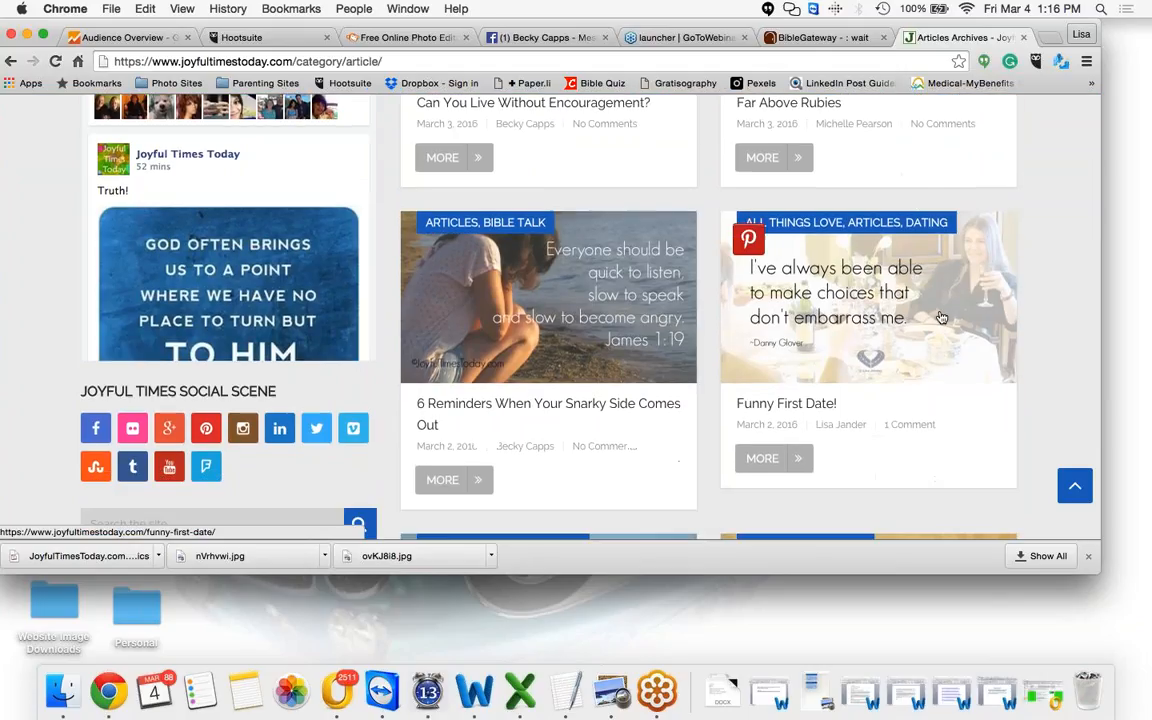
Return to the photo editor, start adding your own overlay, and browse the Desktop's Logo folder for a logo file
click(415, 39)
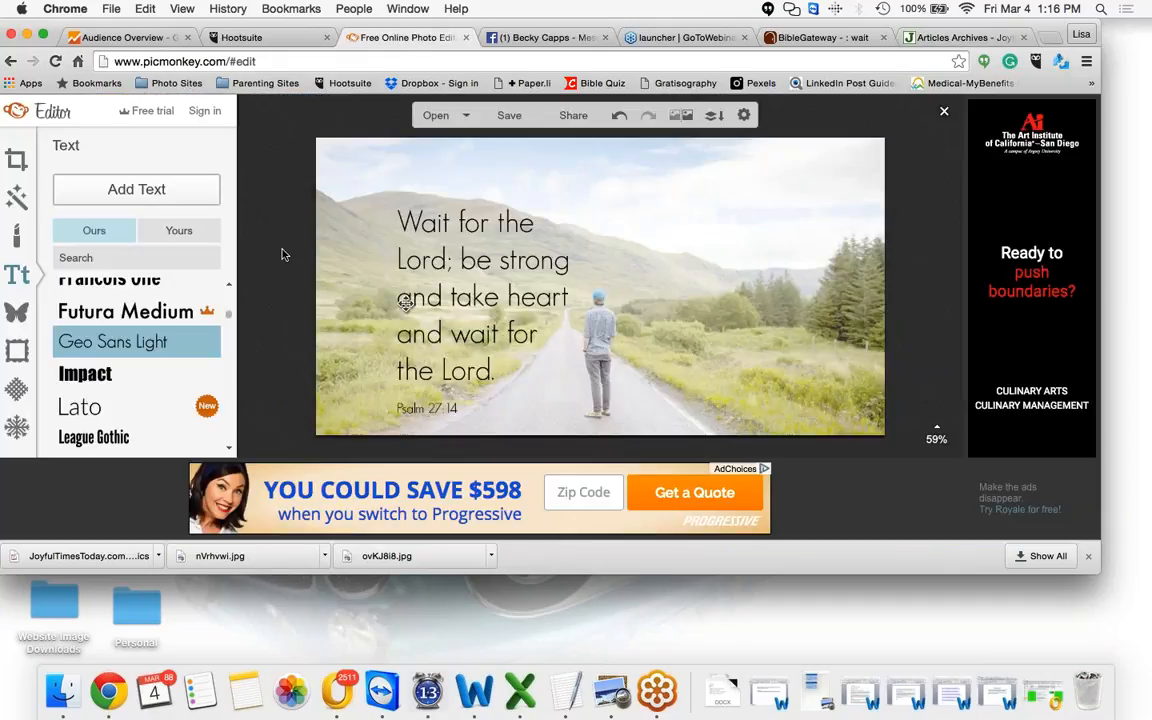
click(17, 315)
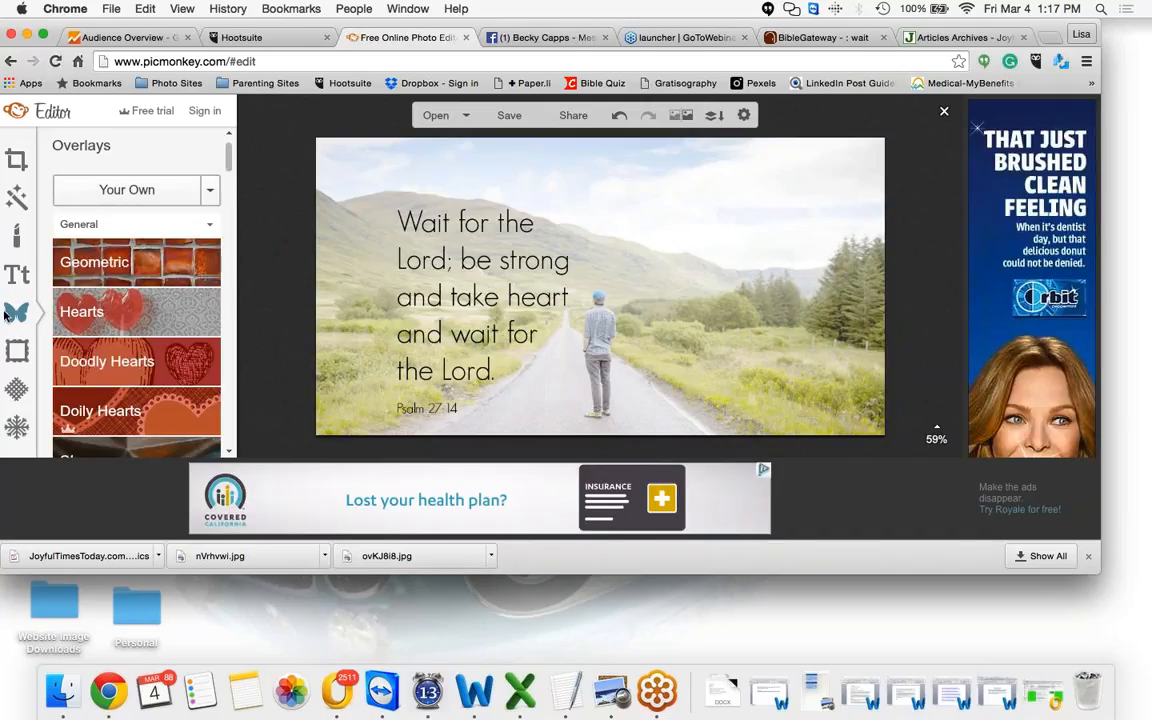
click(134, 192)
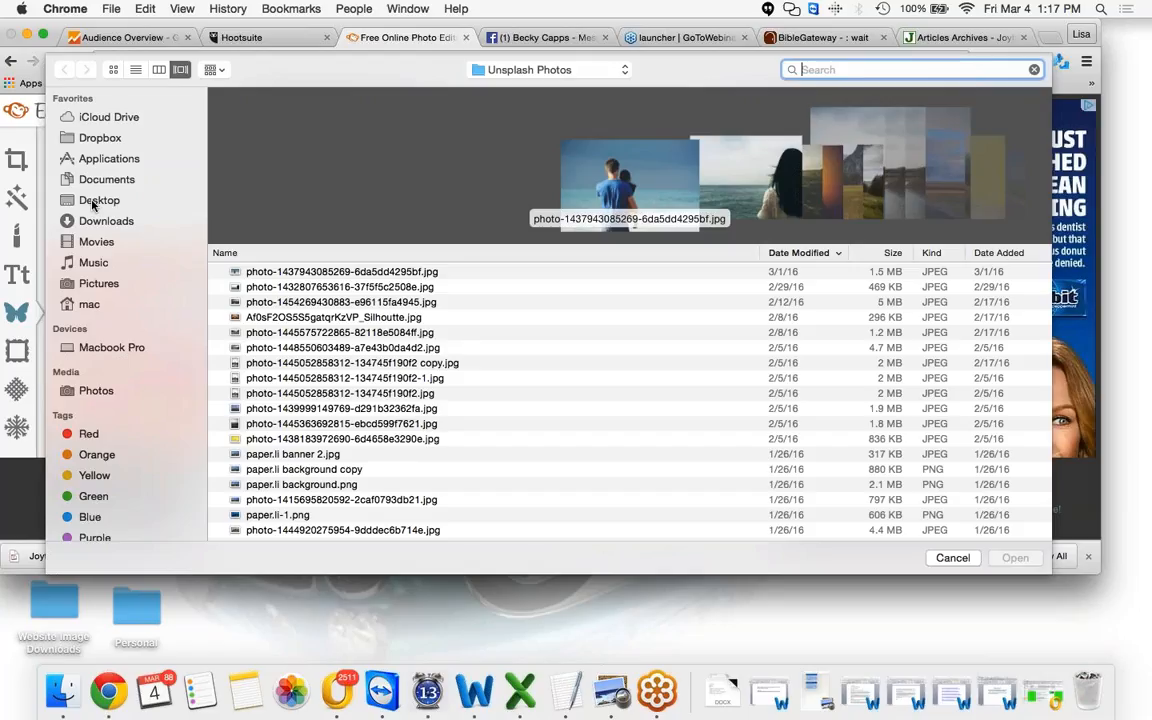
click(94, 203)
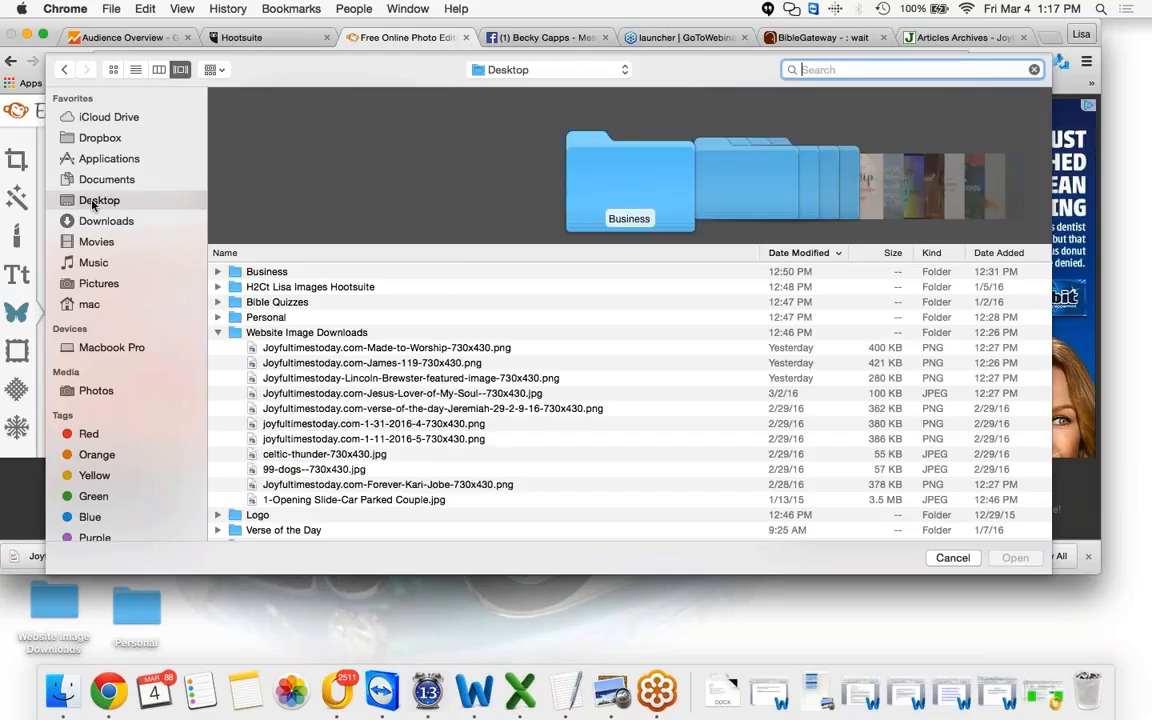
scroll(314, 333, down, 1)
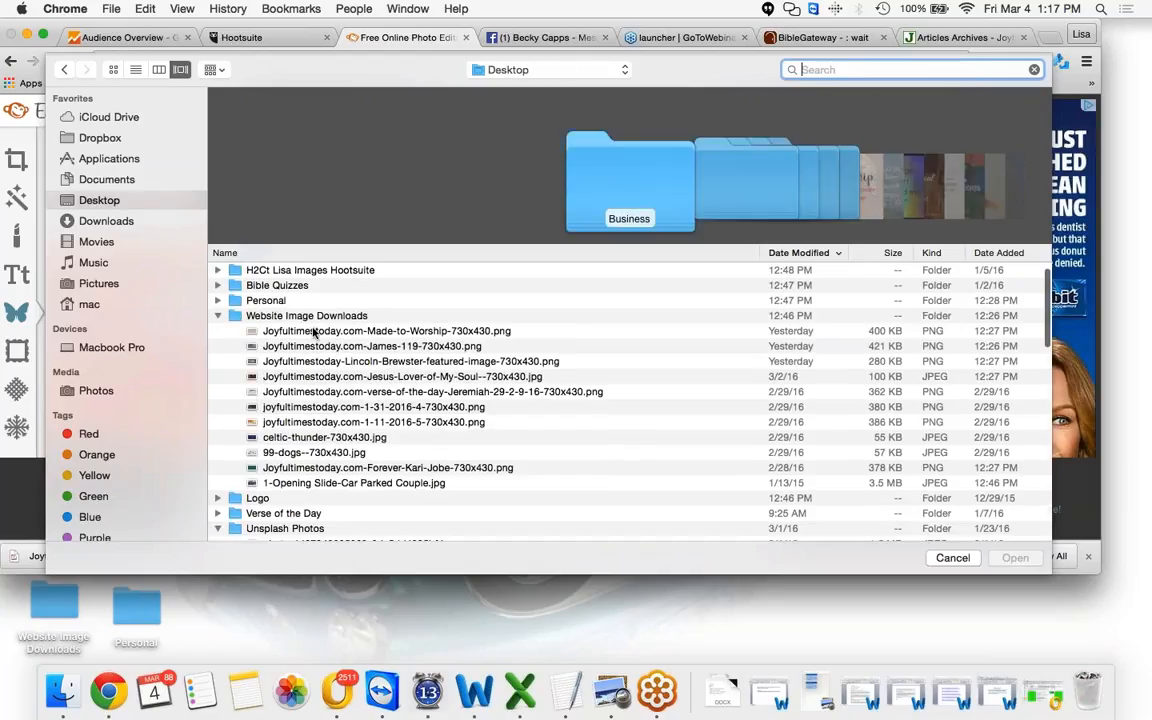
click(218, 497)
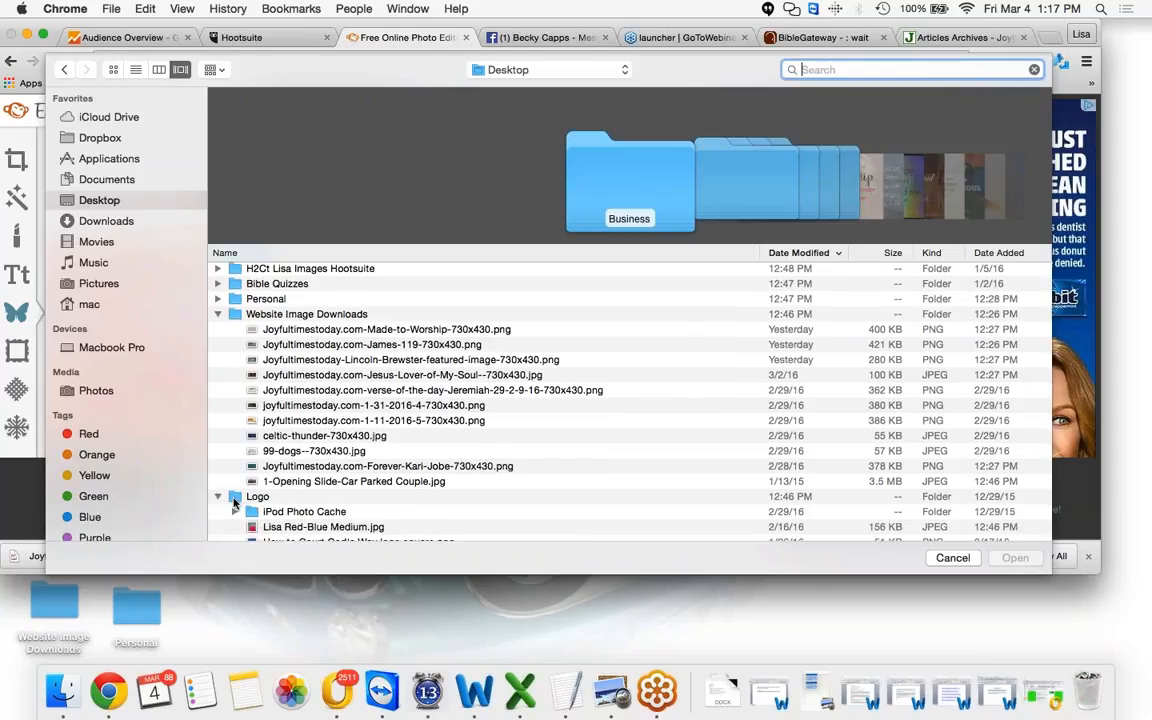
scroll(347, 447, down, 5)
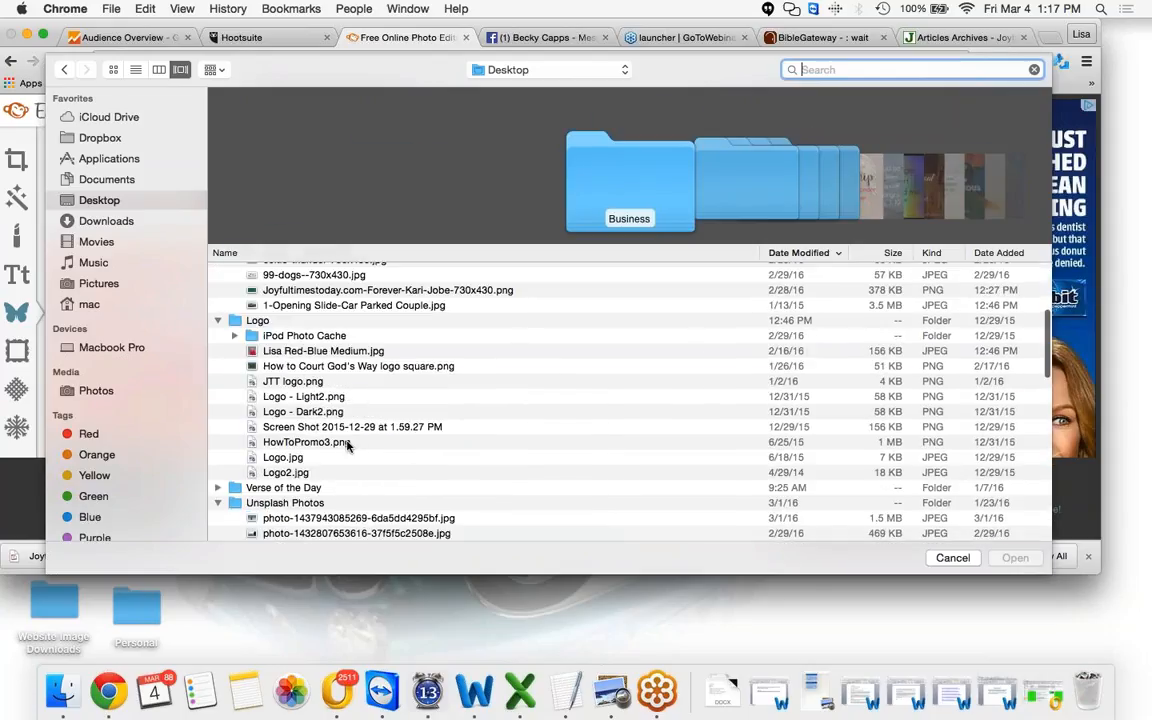
click(298, 382)
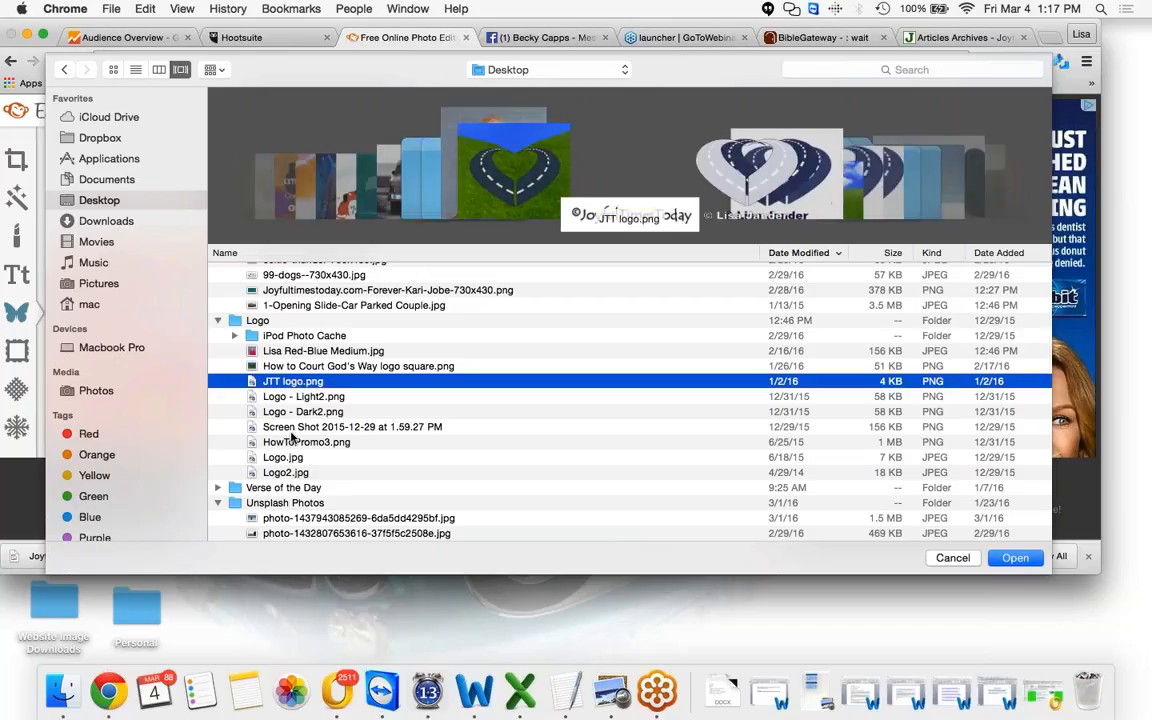
click(291, 457)
click(291, 474)
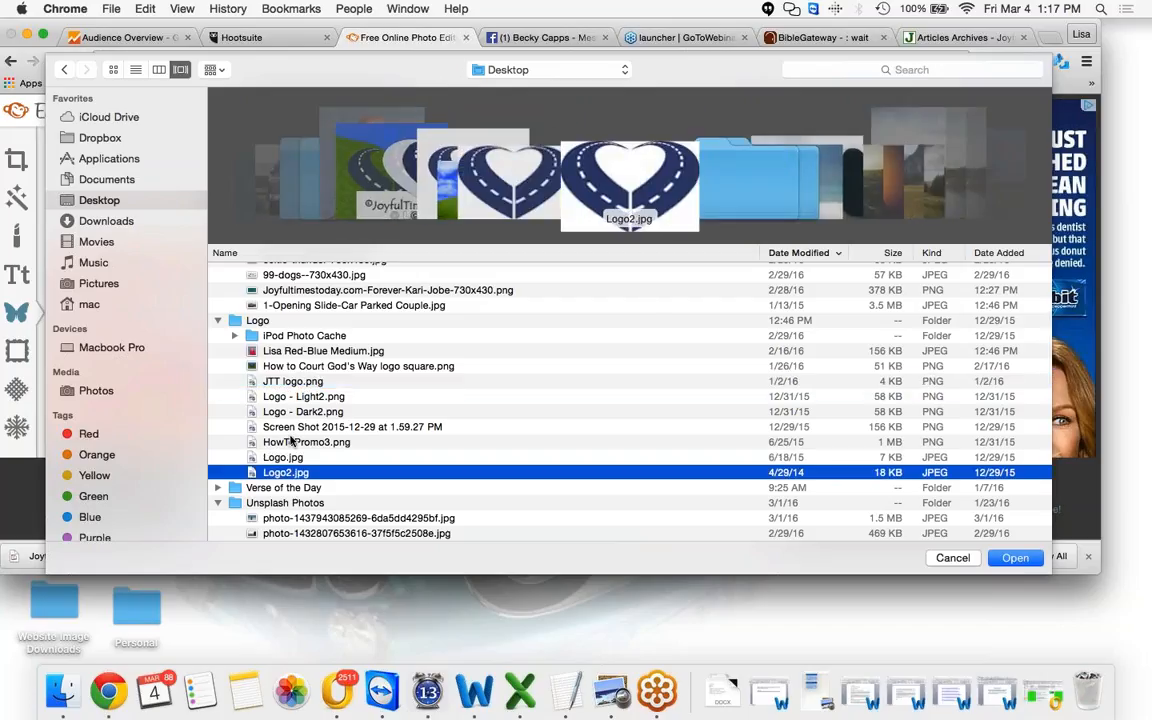
click(291, 383)
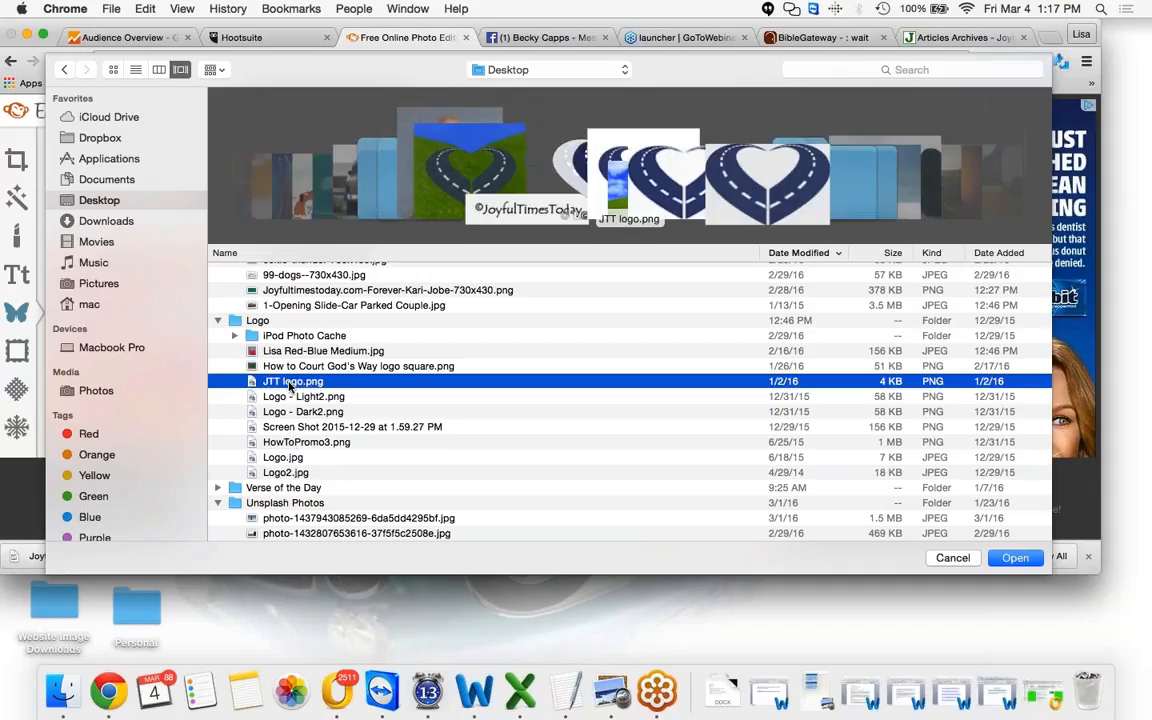
Preview the logo files and open JTT logo.png as an overlay on the photo
click(1010, 560)
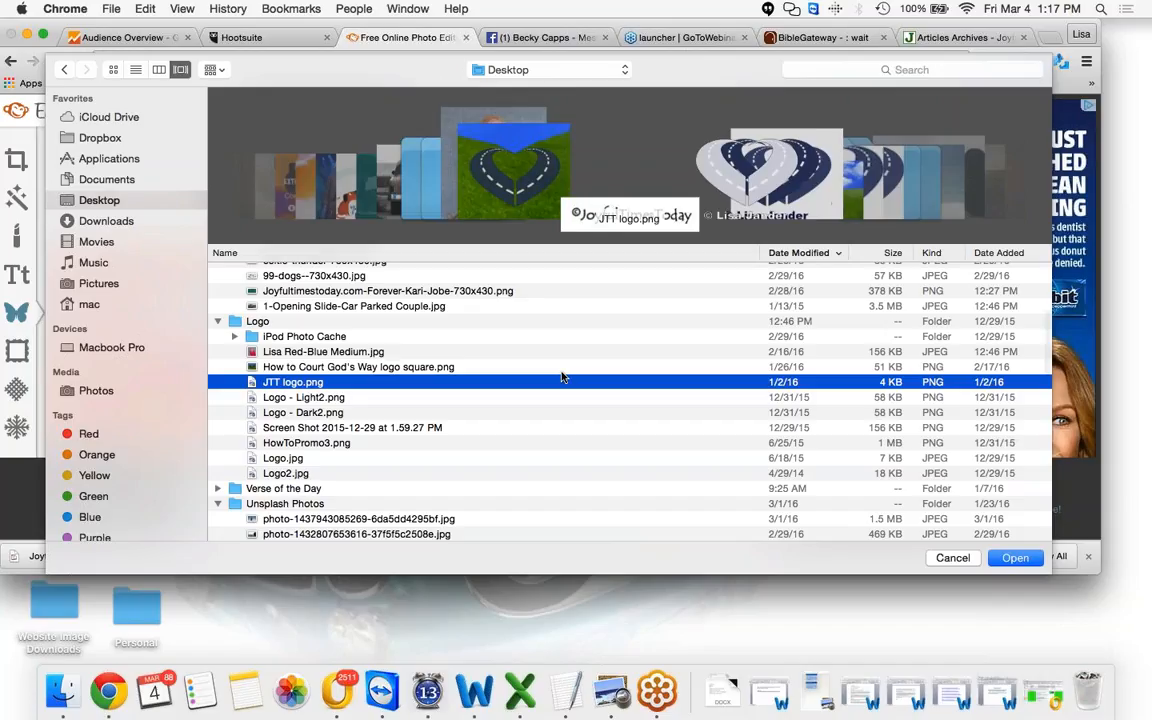
scroll(561, 377, up, 2)
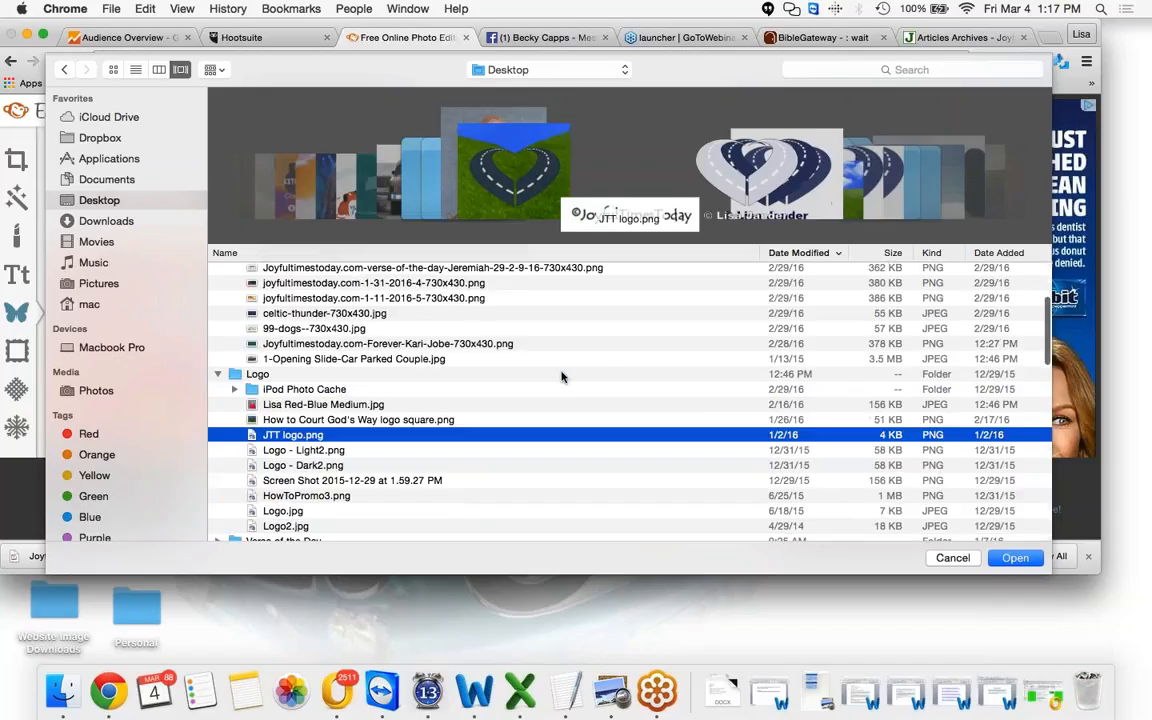
scroll(561, 377, down, 4)
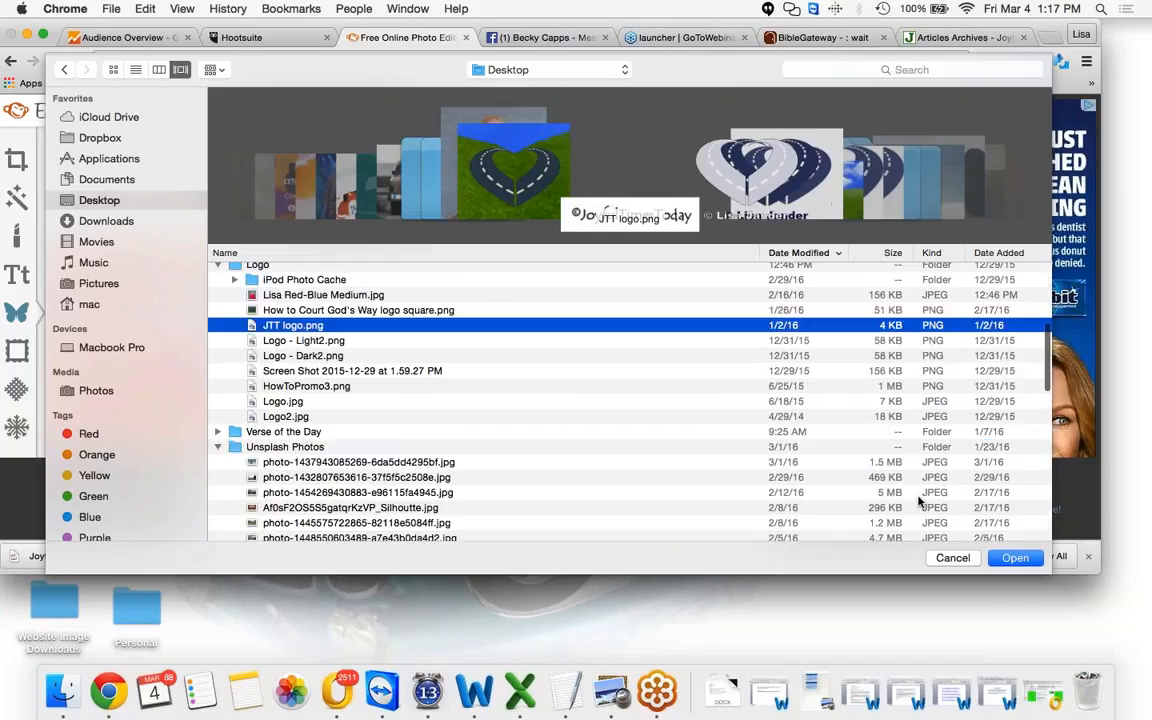
scroll(755, 174, left, 3)
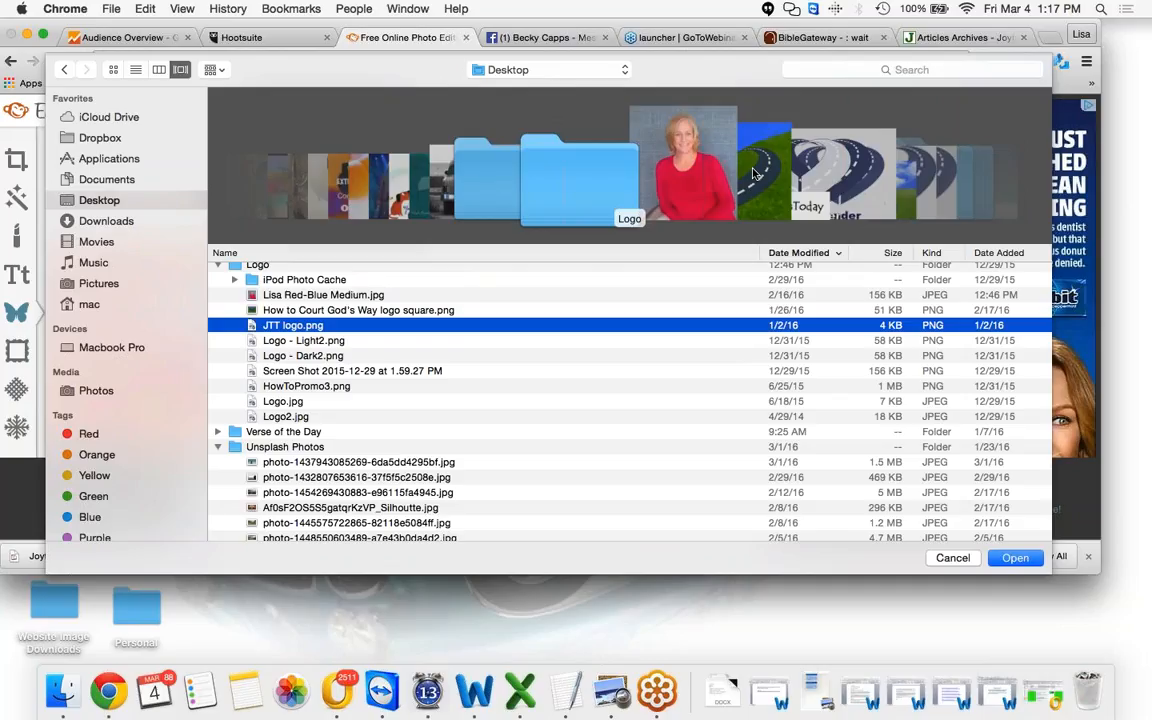
scroll(755, 174, left, 3)
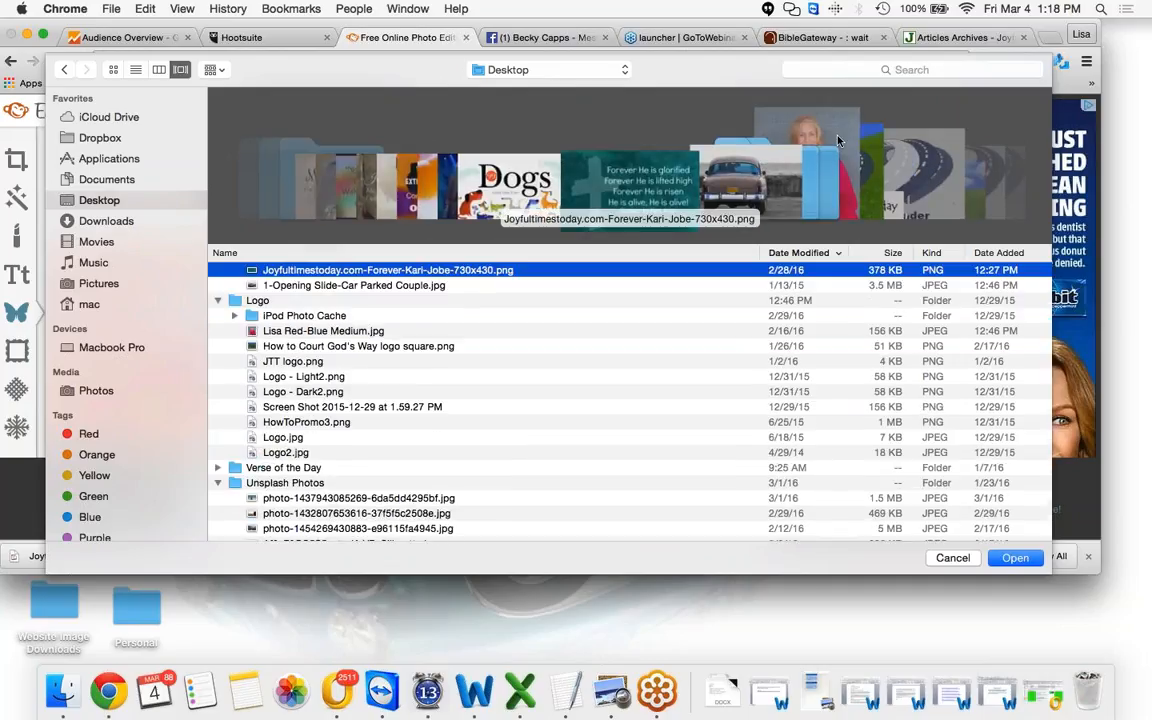
scroll(838, 141, right, 5)
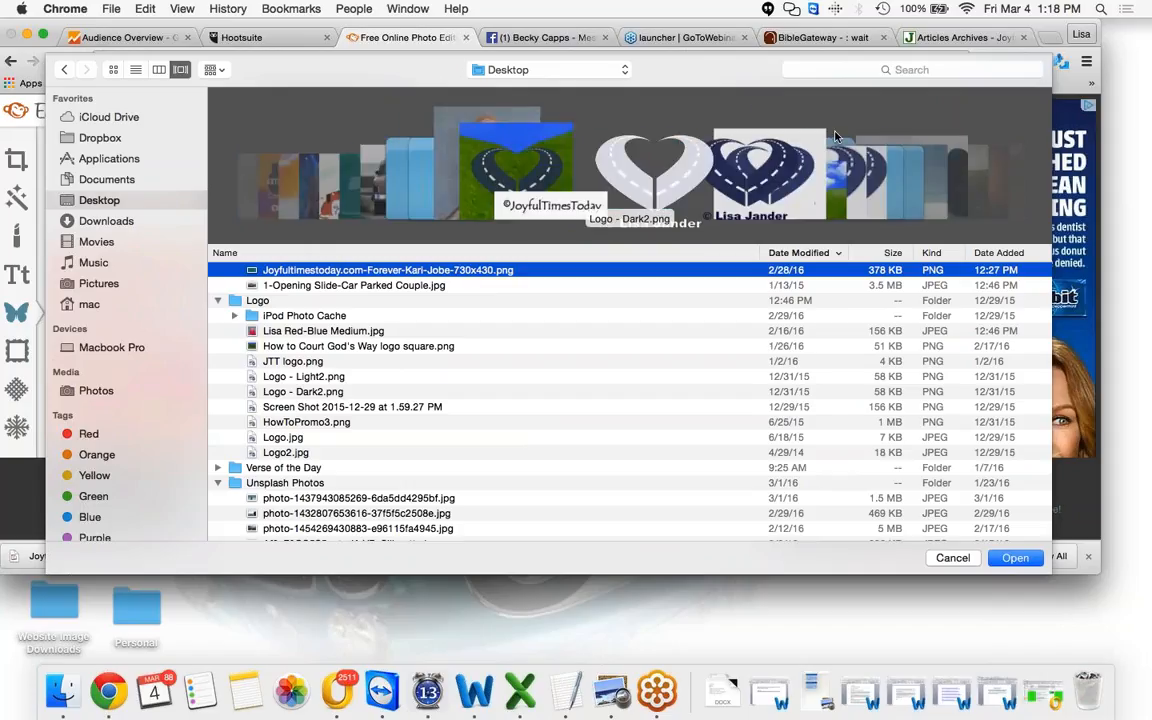
click(459, 207)
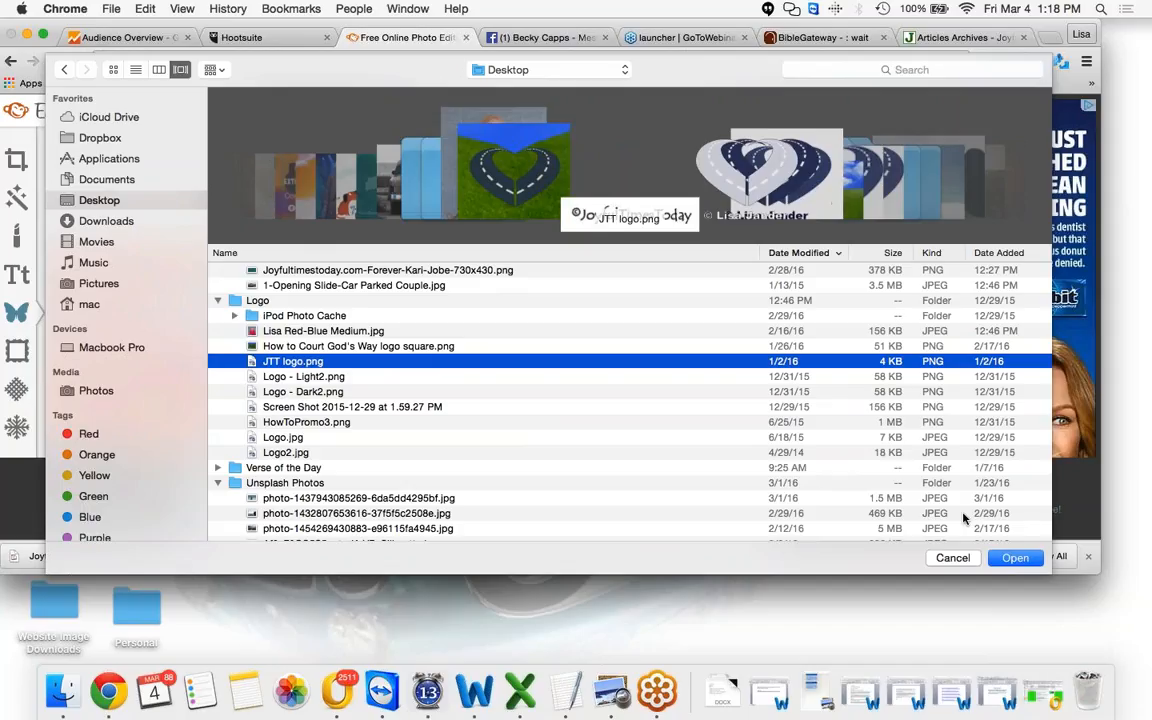
click(1015, 558)
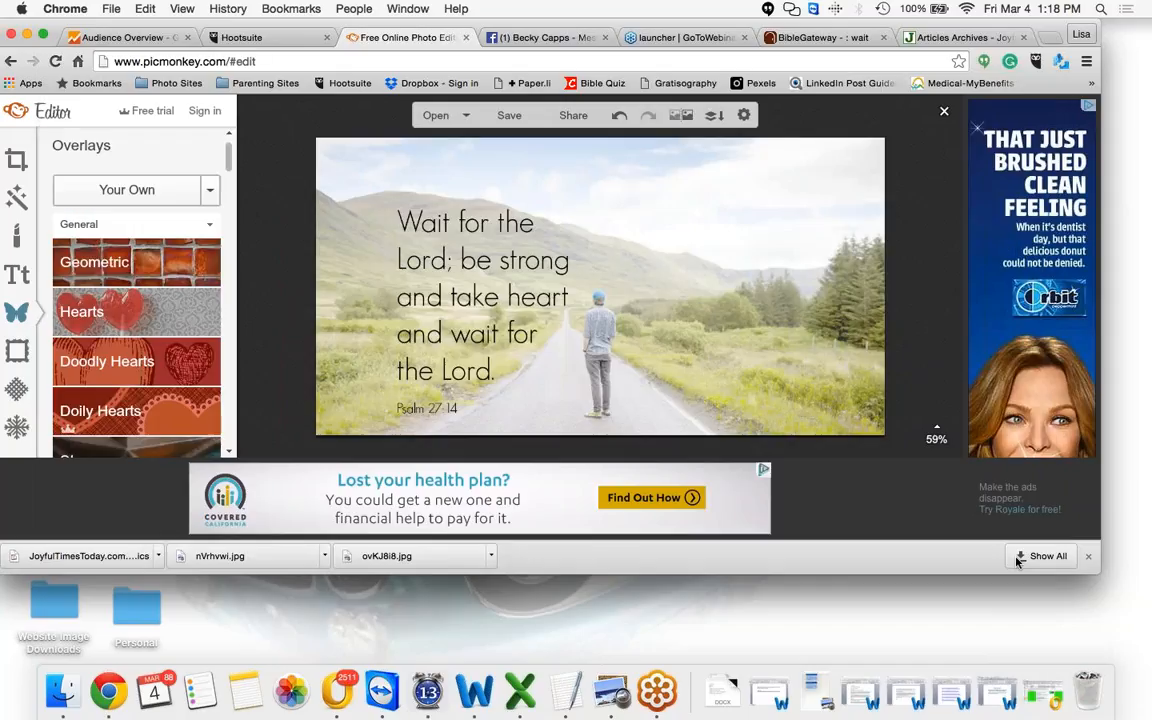
Place and shrink the logo overlay near the bottom right of the photo, and set its fade to 55%
drag(639, 286, 735, 401)
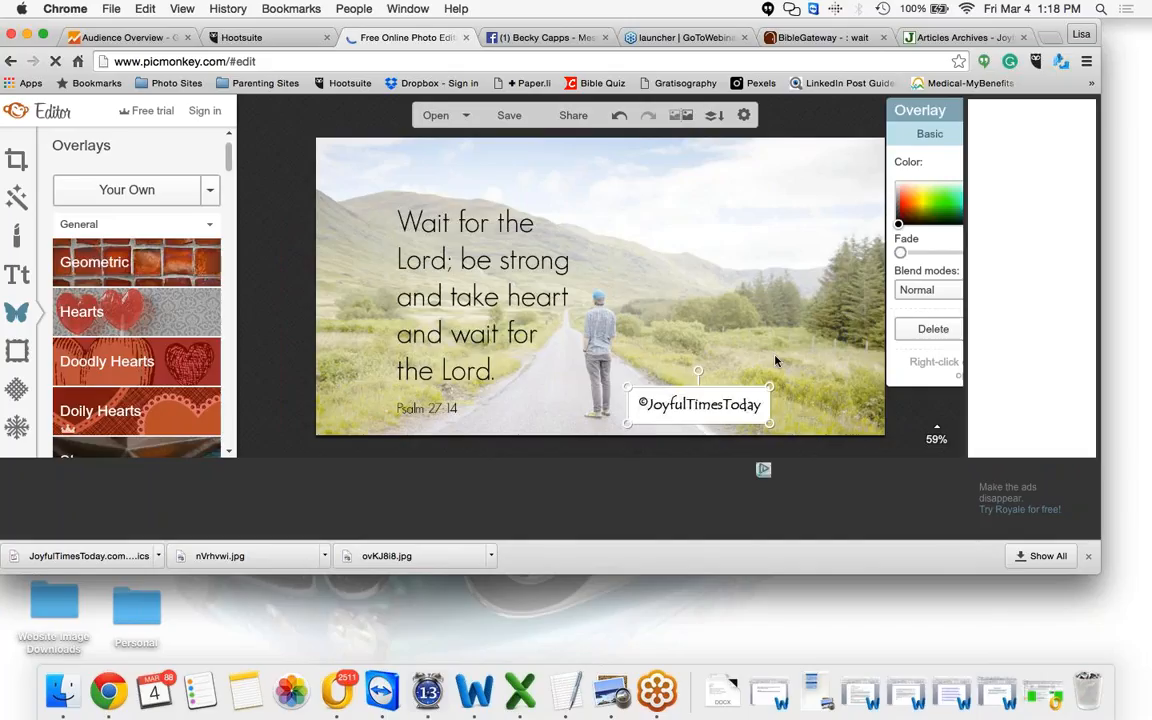
drag(770, 386, 759, 394)
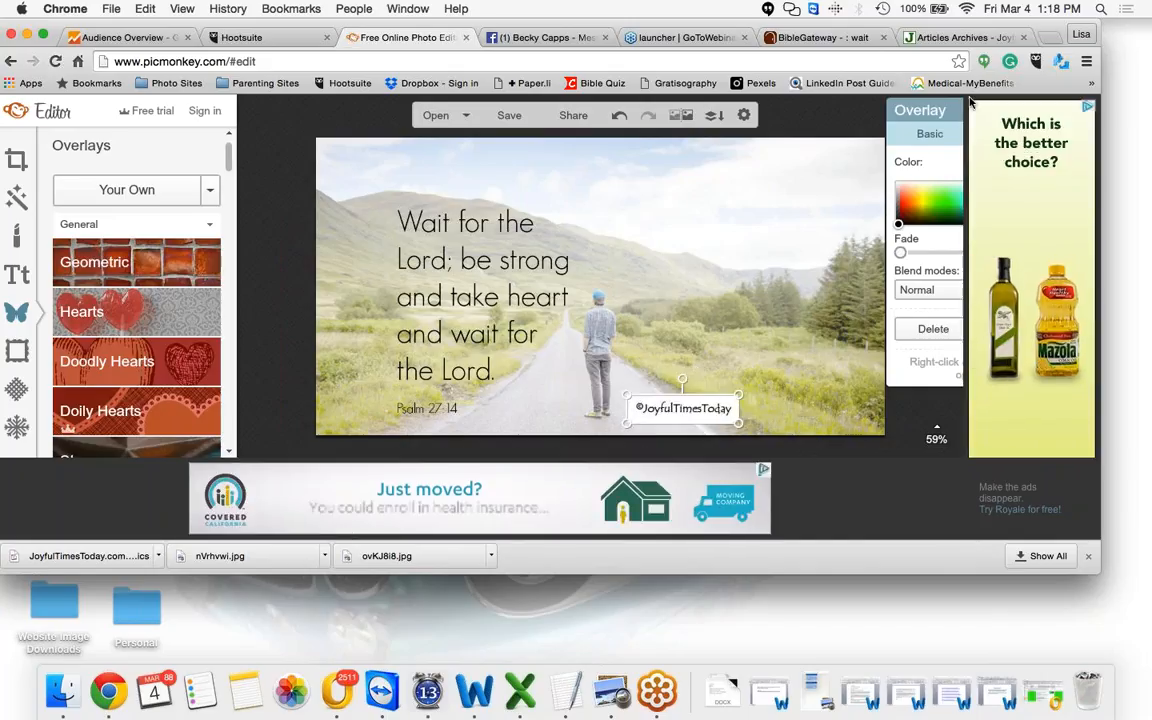
drag(942, 105, 846, 101)
drag(804, 249, 883, 253)
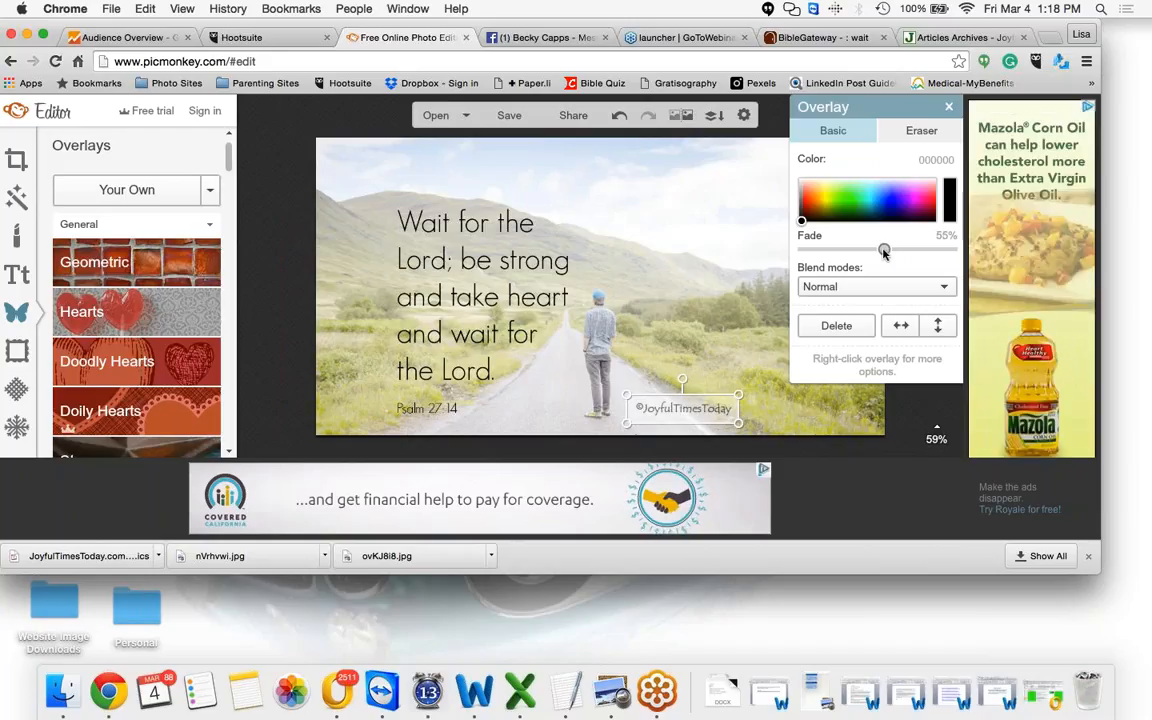
click(629, 406)
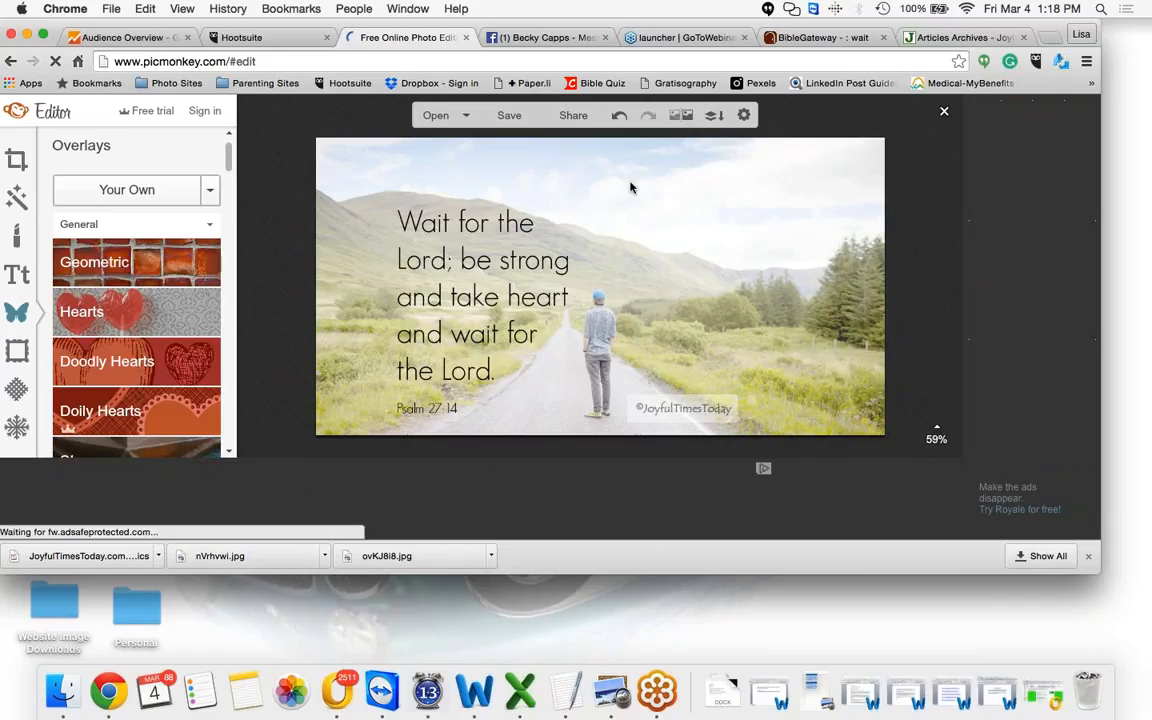
Open the save panel and name the file joyfultimestoday.com-3-4-2016-LJ
click(510, 118)
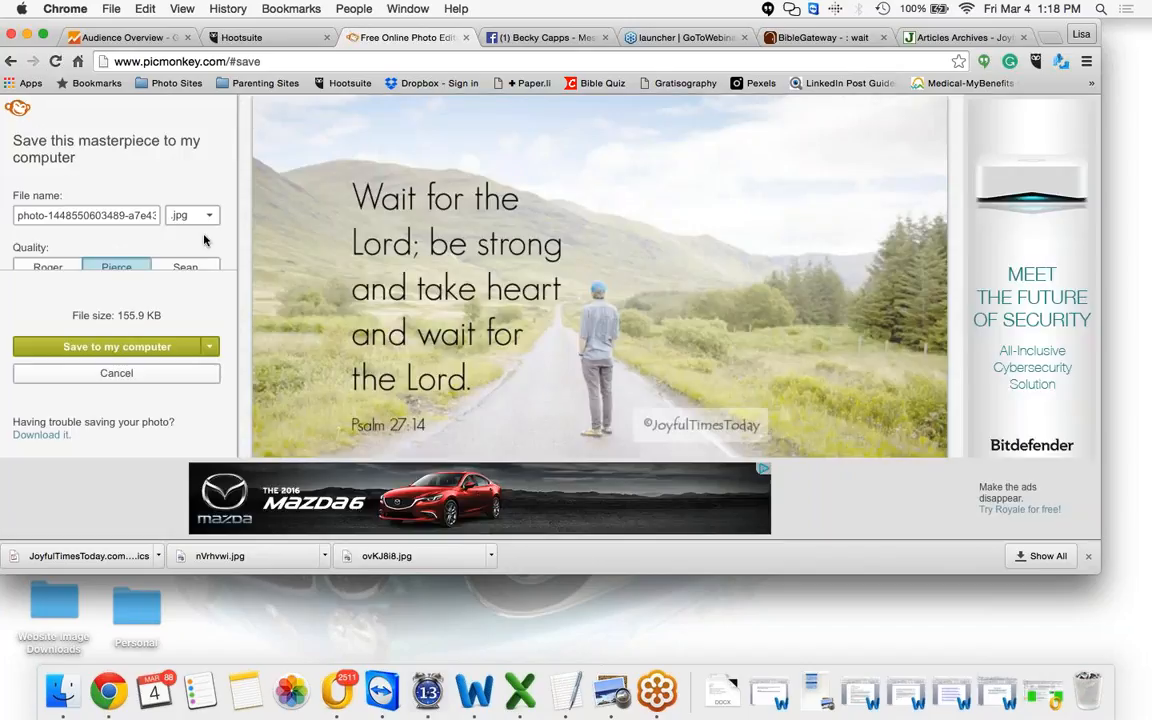
triple_click(121, 215)
key(BackSpace)
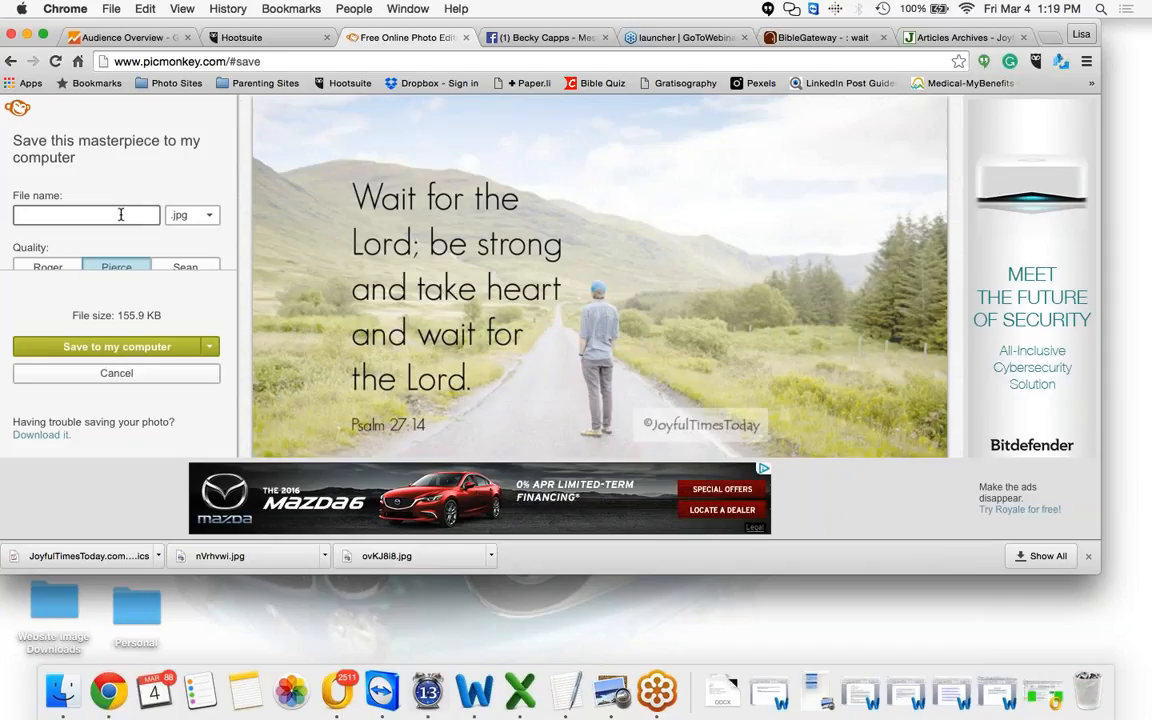
text(jo)
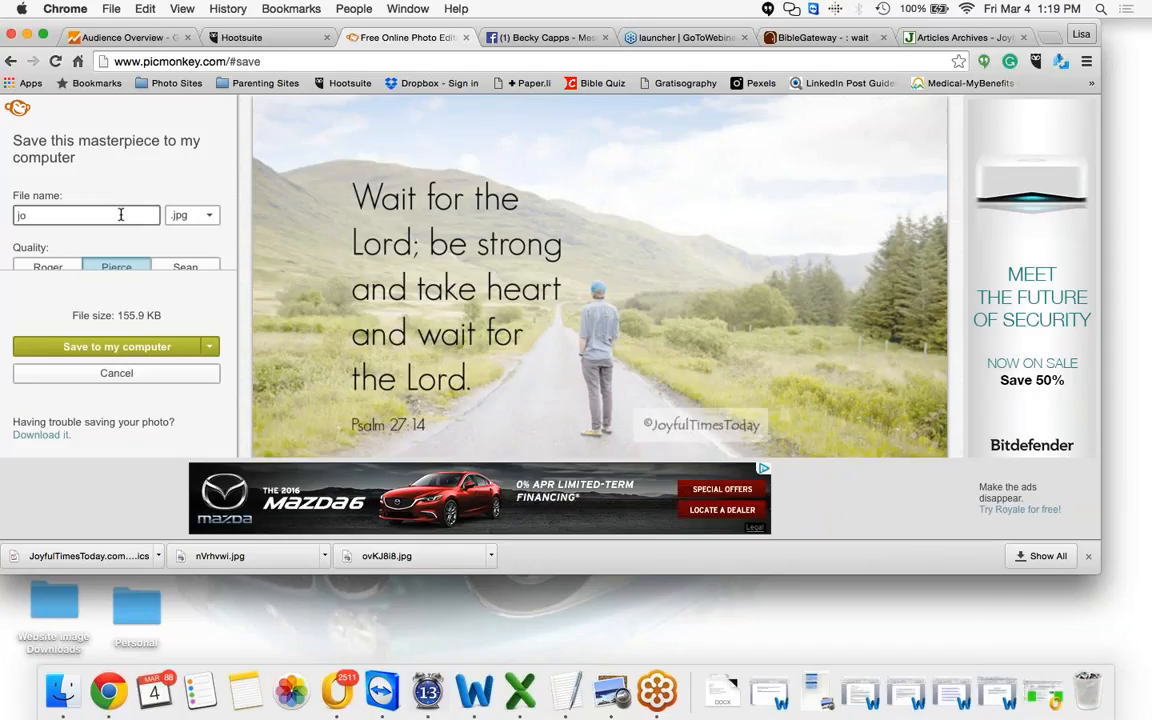
text(yfu)
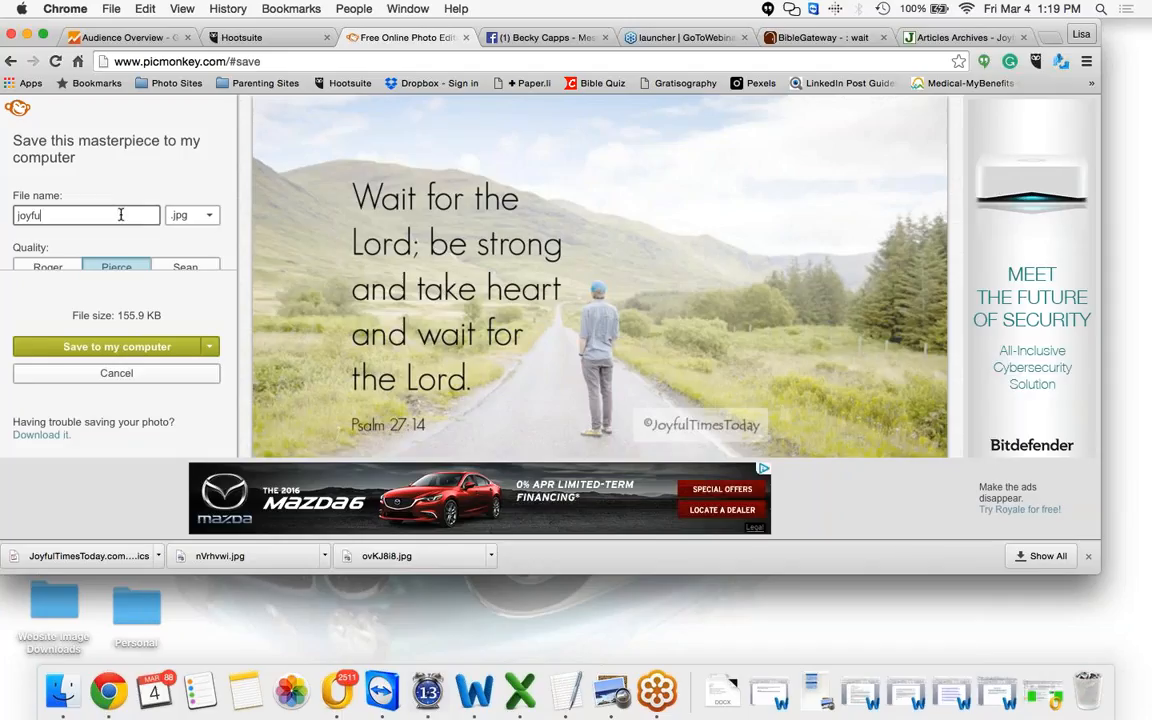
text(ltimesto)
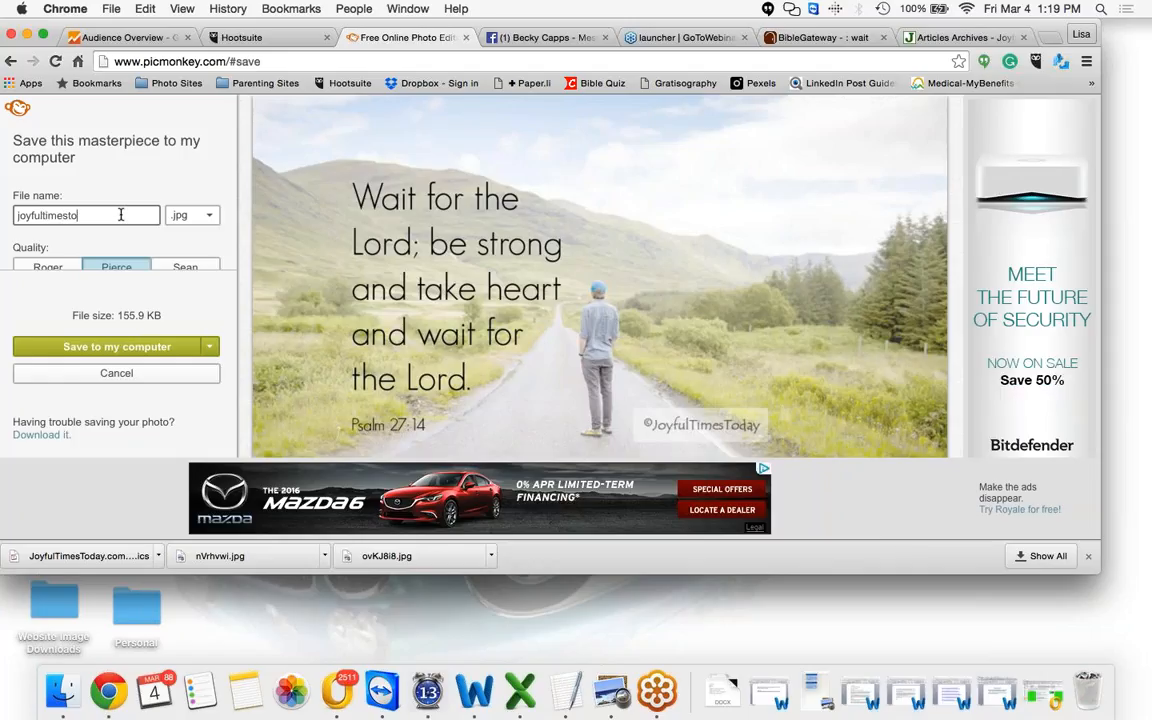
text(day.com)
text(-)
text(B)
text(-4-)
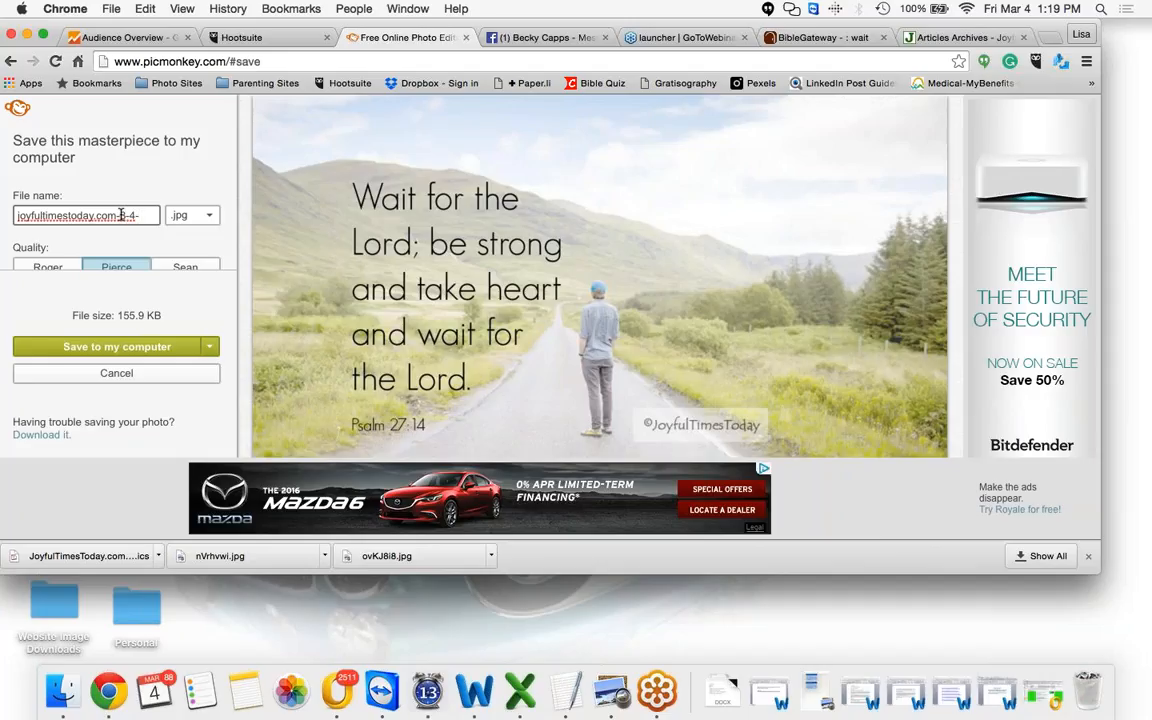
text(2016)
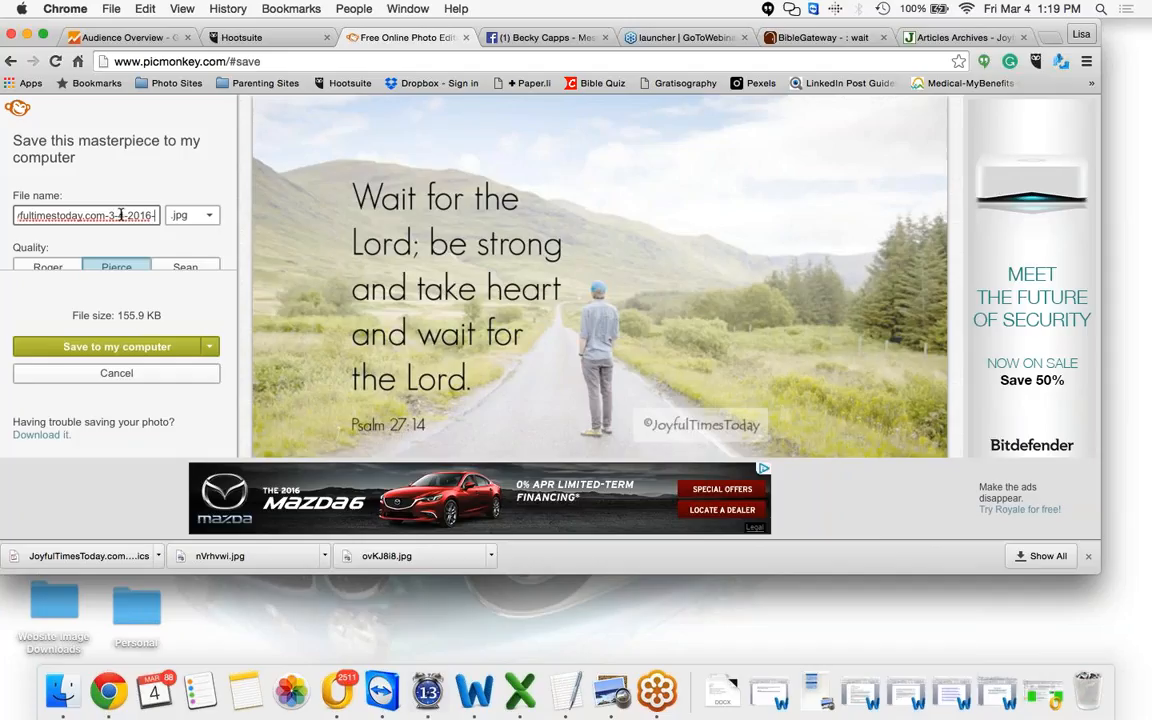
text(-LJ)
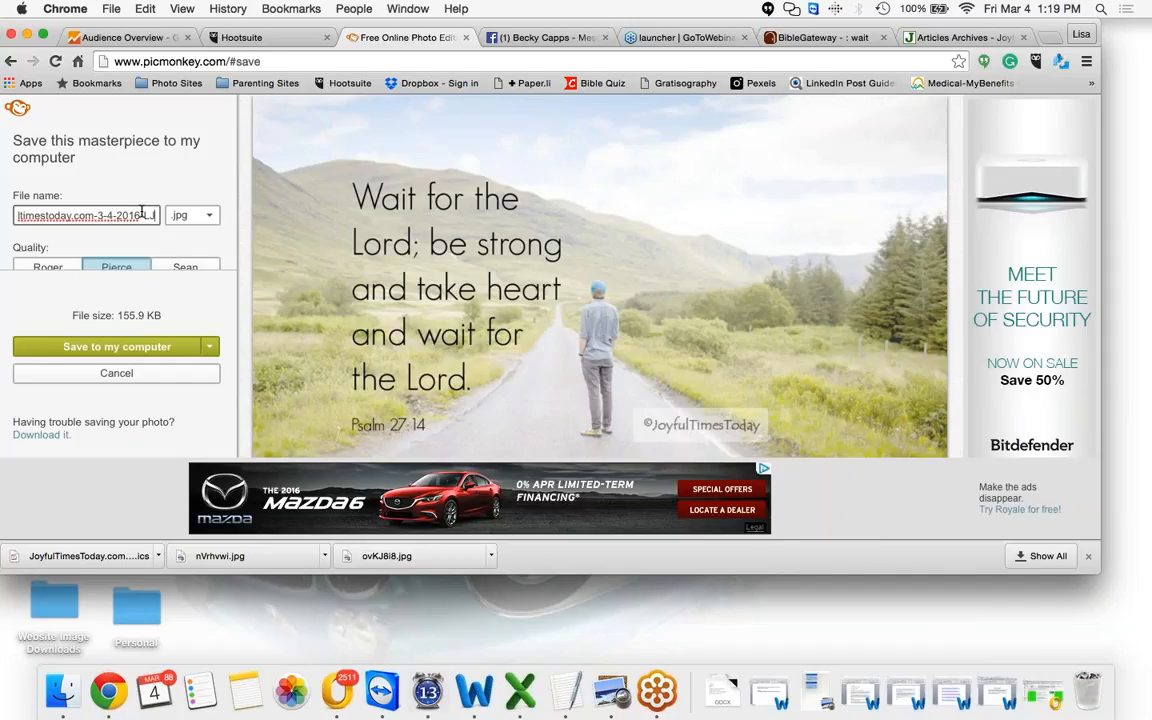
Switch the file format to .png and save the image to the Desktop
click(209, 221)
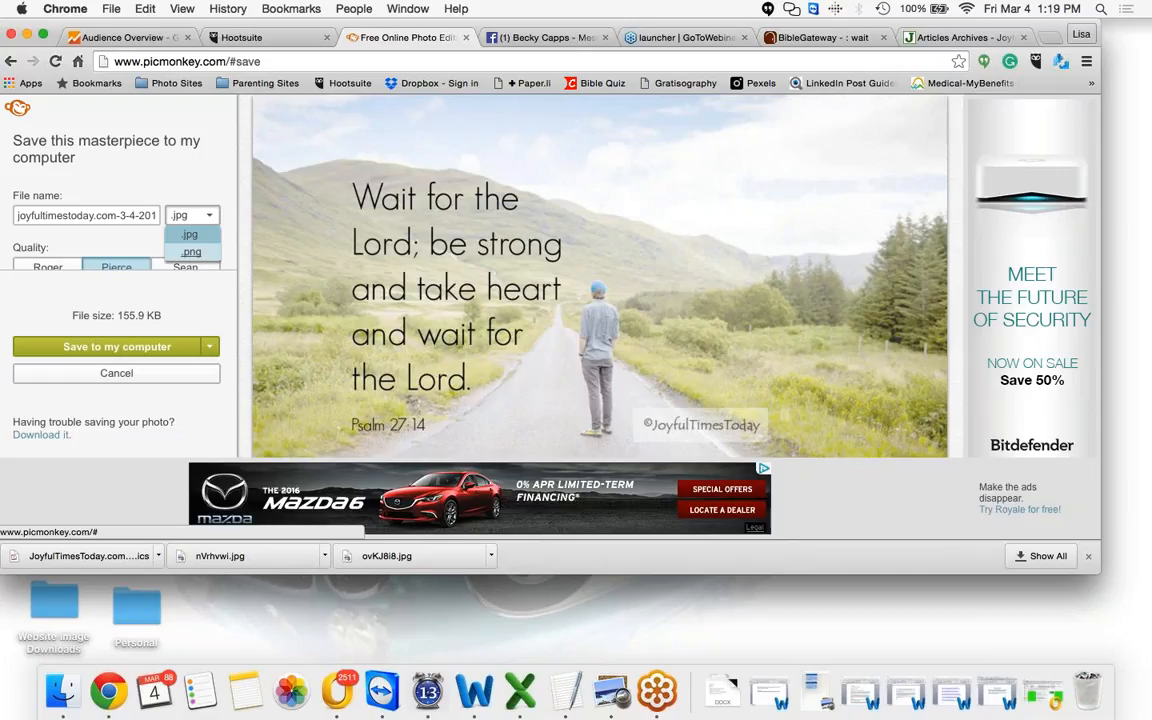
click(191, 253)
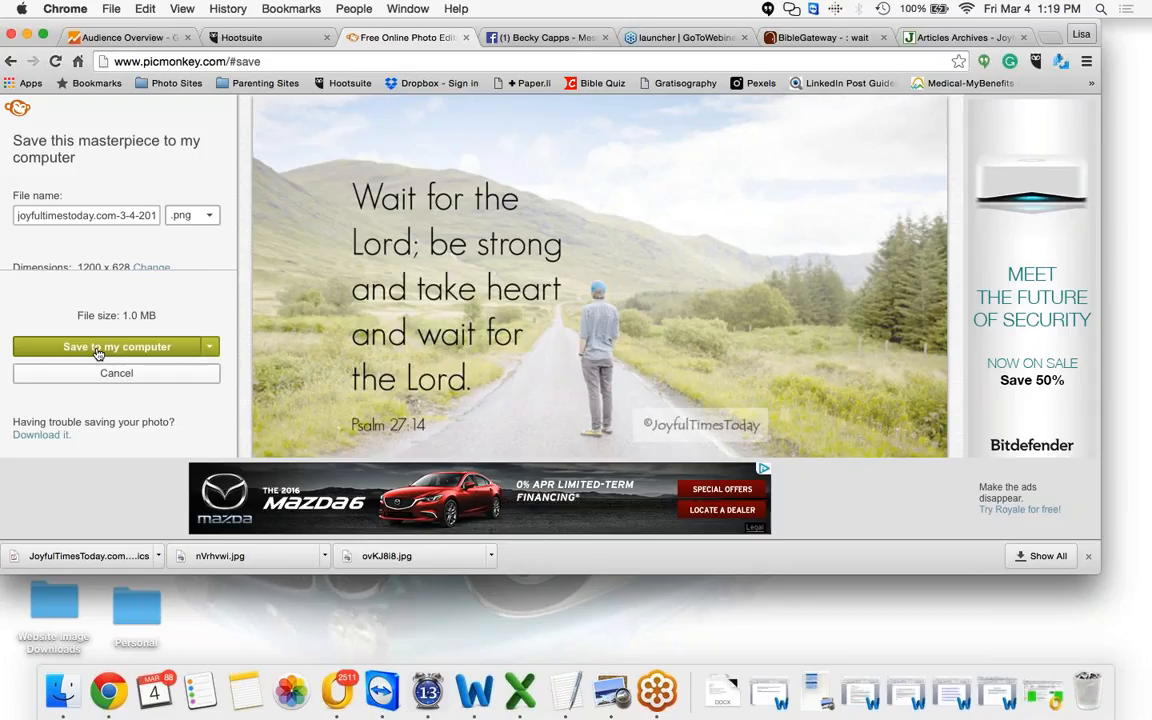
click(97, 350)
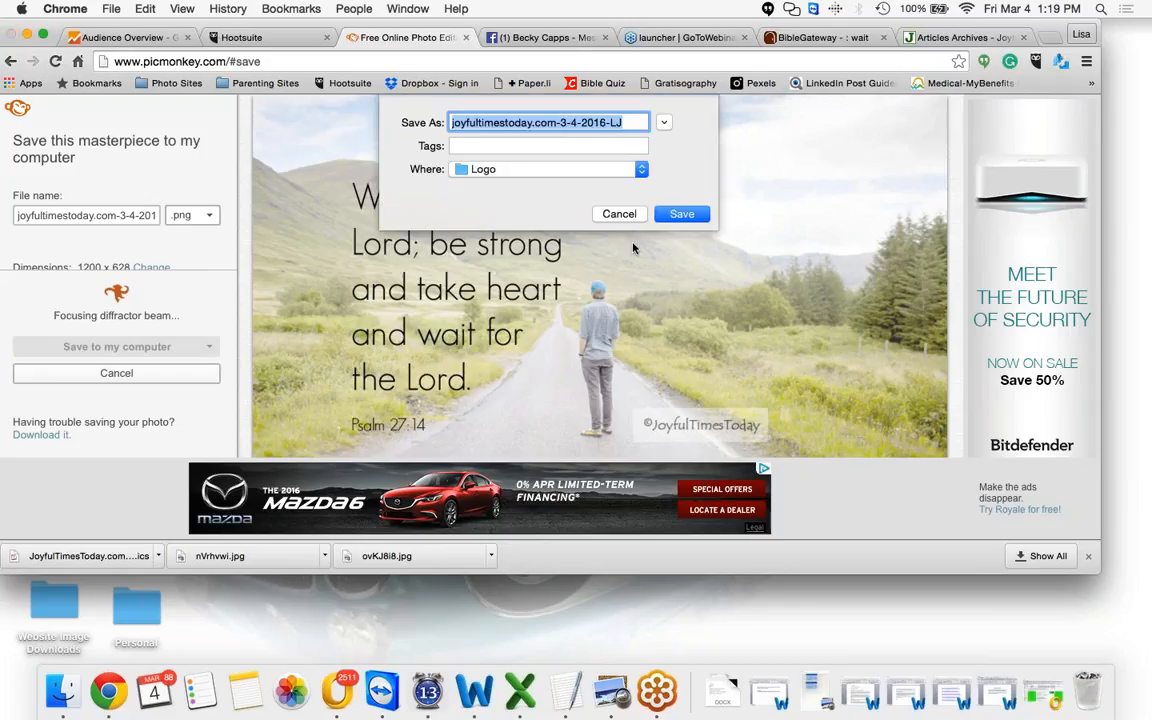
click(641, 170)
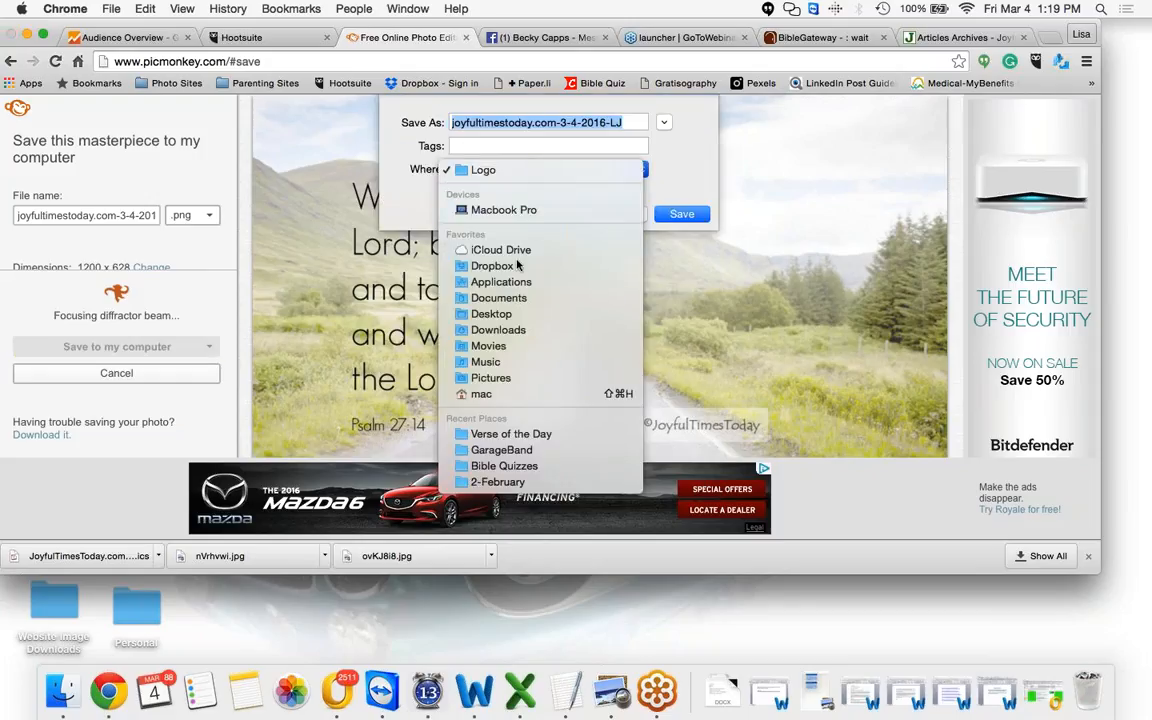
click(510, 316)
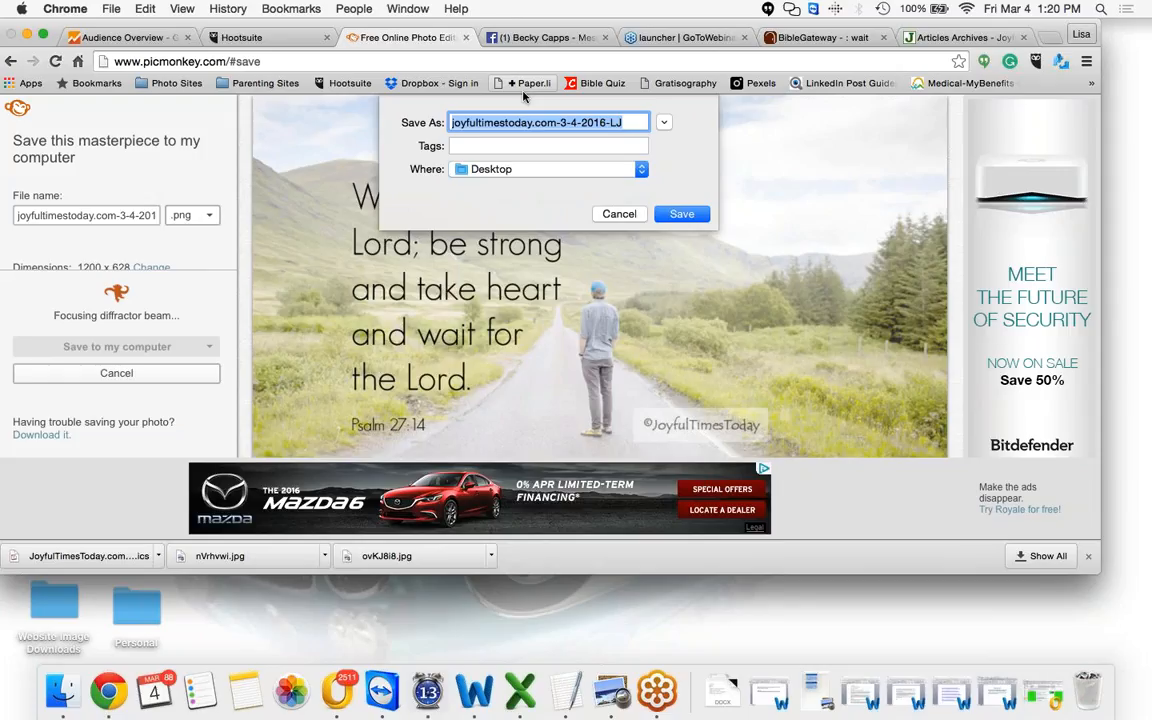
click(680, 215)
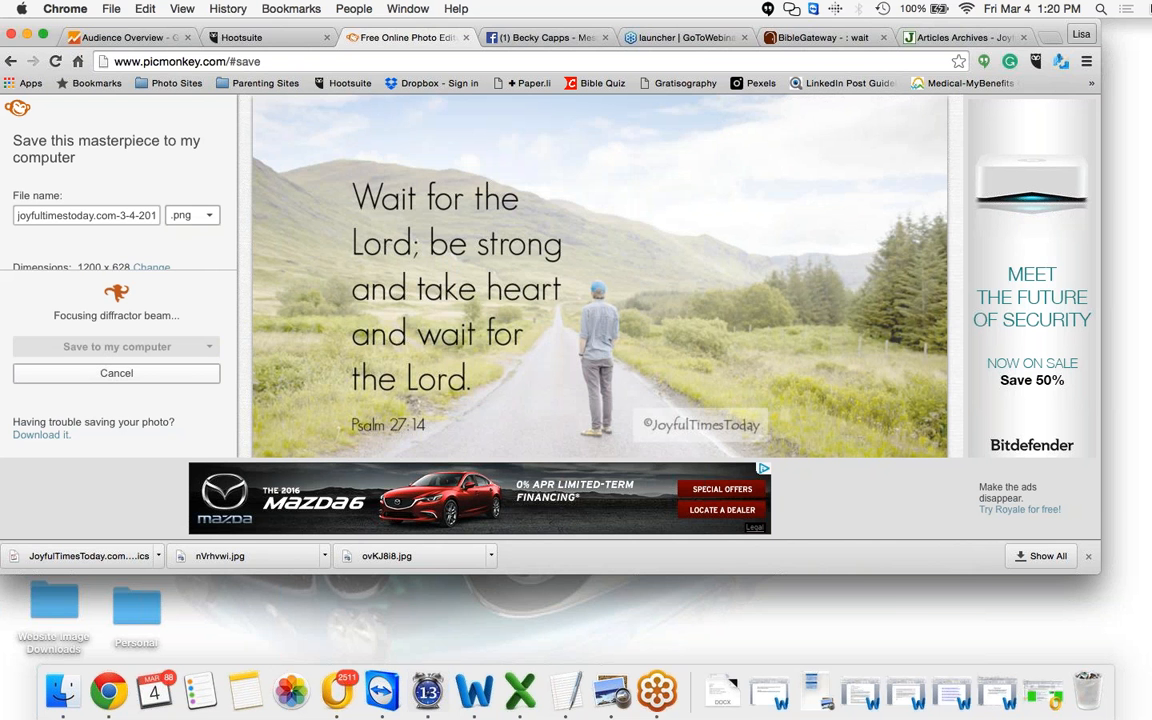
Open the saved PNG from the Desktop in Preview to check it, and close it again
key(F11)
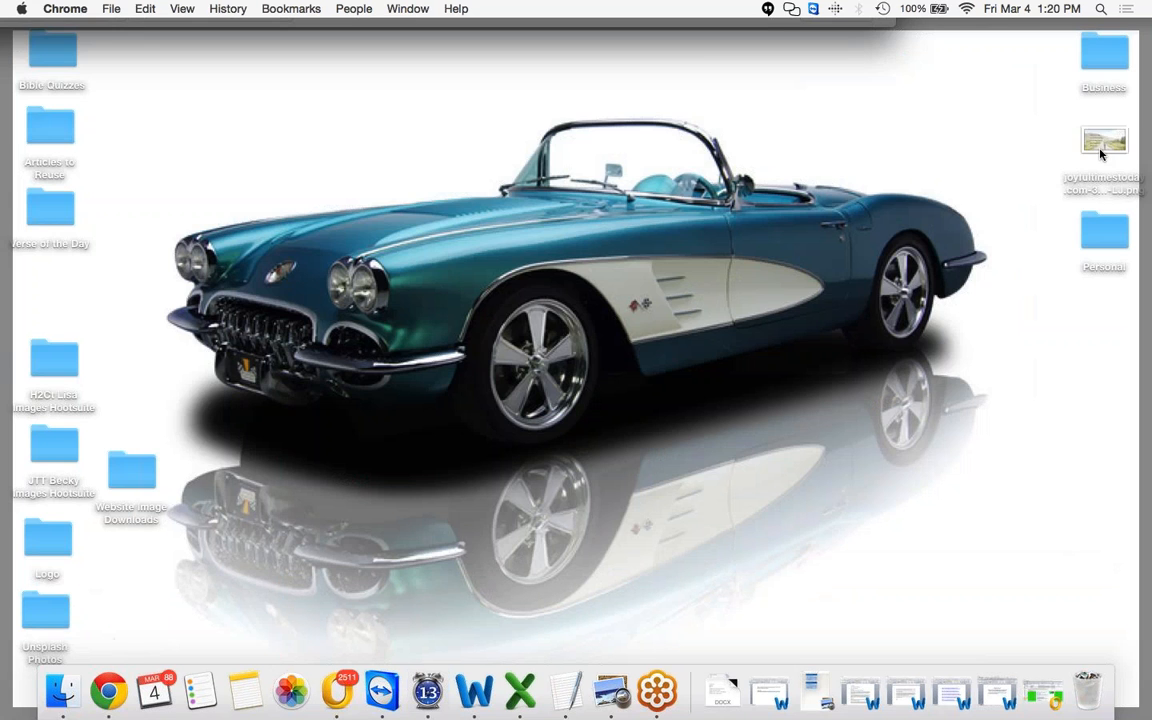
drag(1102, 146, 851, 118)
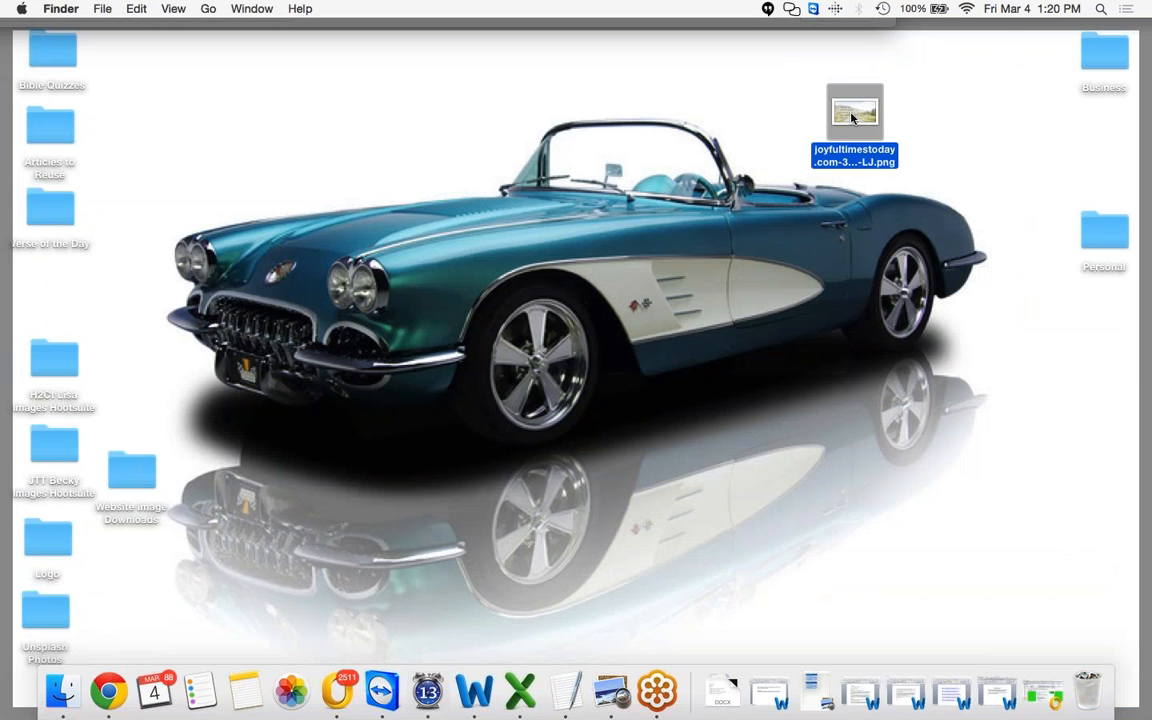
double_click(851, 118)
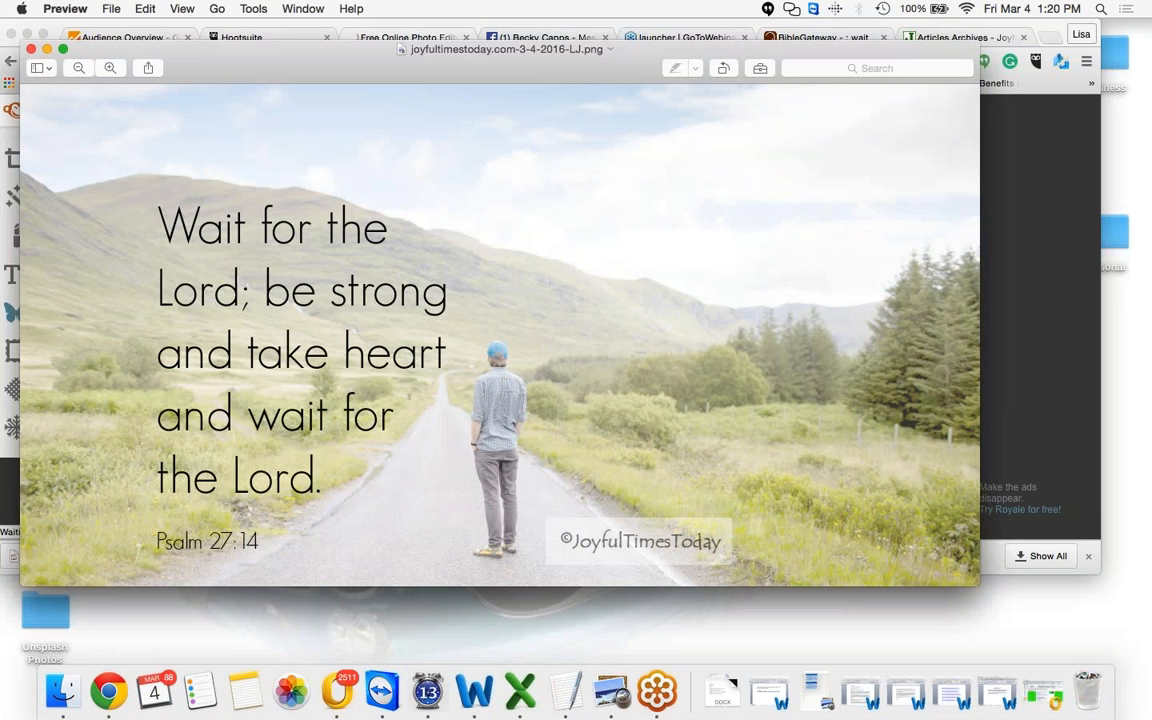
click(31, 48)
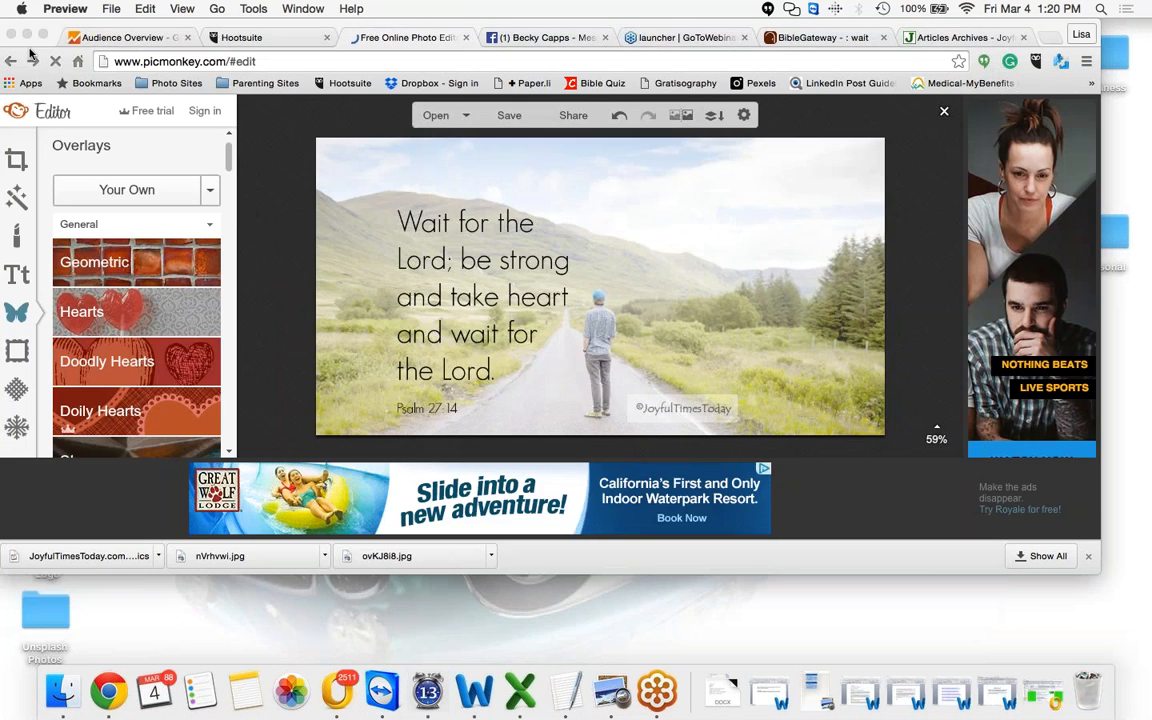
click(397, 44)
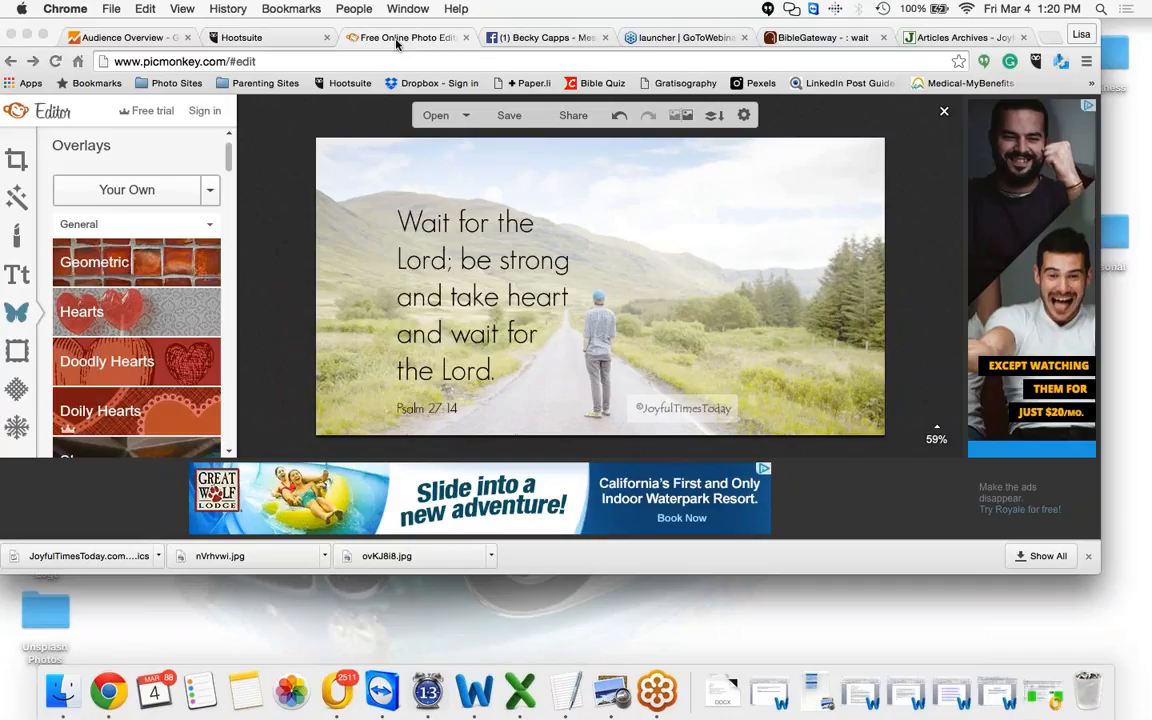
click(269, 62)
key(BackSpace)
key(BackSpace)
key(BackSpace)
key(BackSpace)
key(BackSpace)
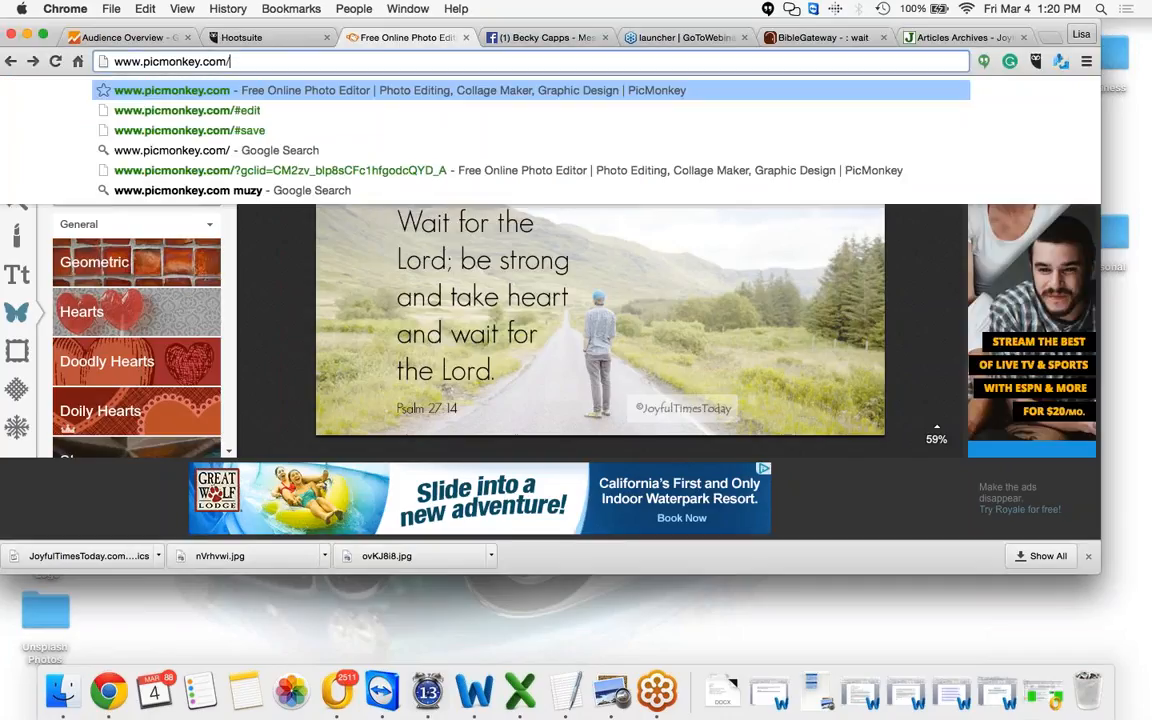
key(Return)
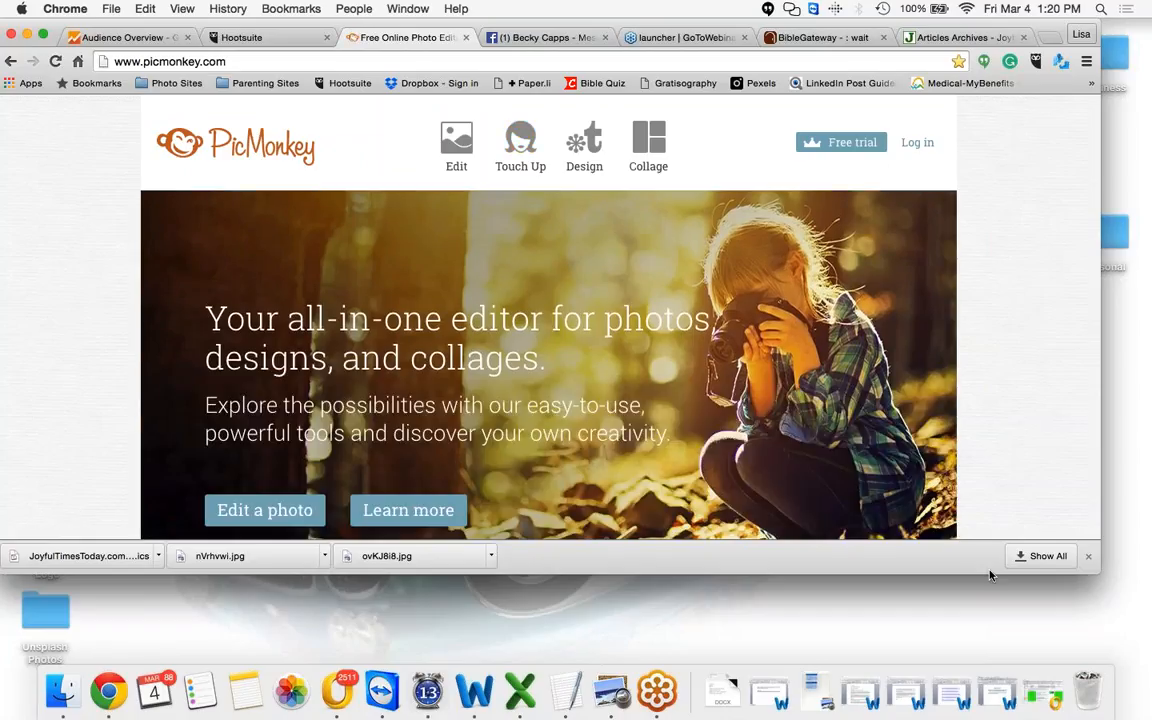
drag(990, 575, 990, 664)
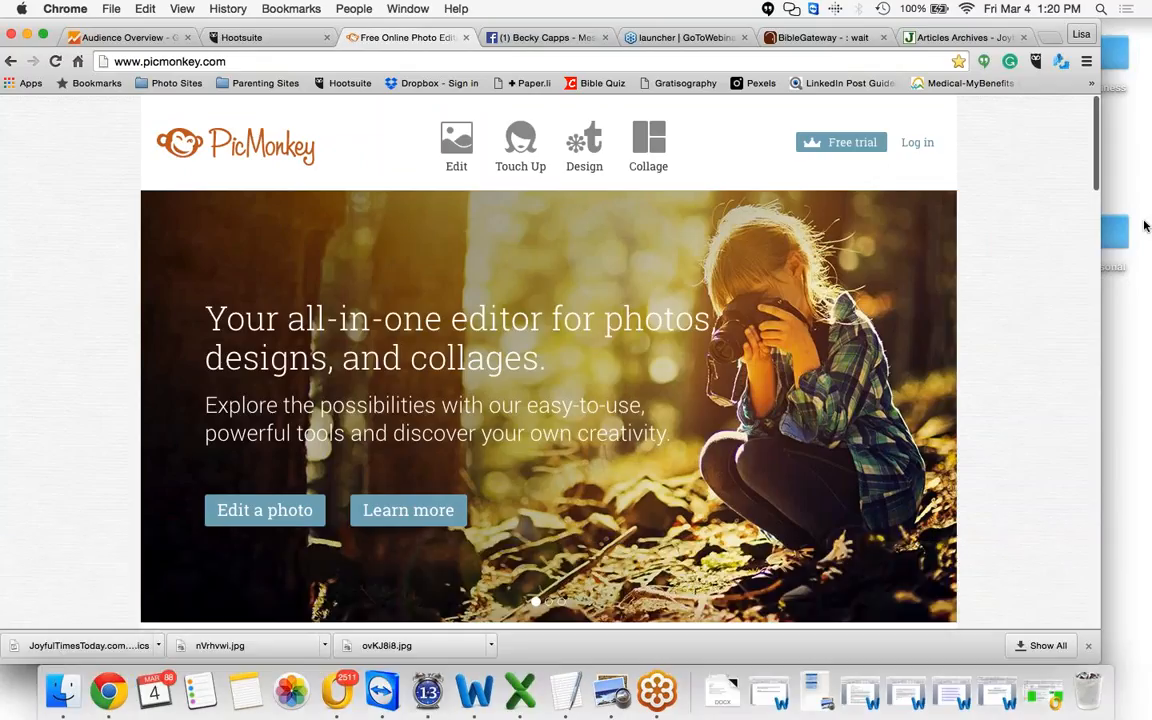
click(1145, 226)
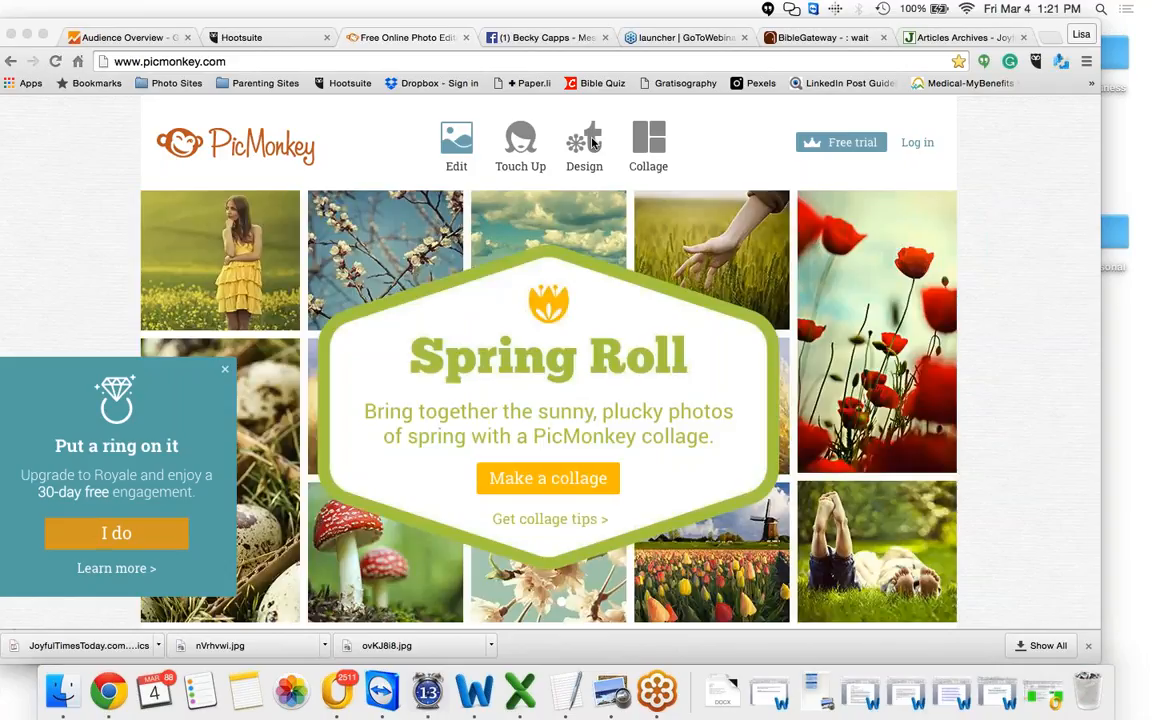
Start a new Design with a custom canvas size of 1200 x 628 pixels
click(592, 142)
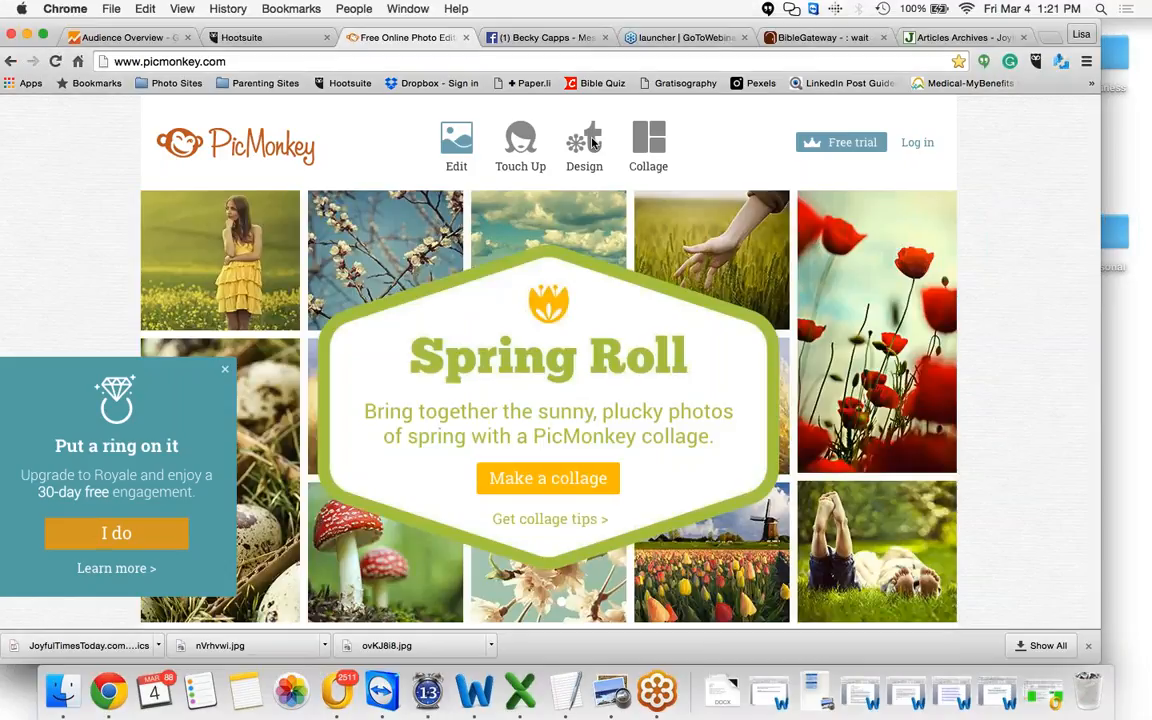
click(592, 142)
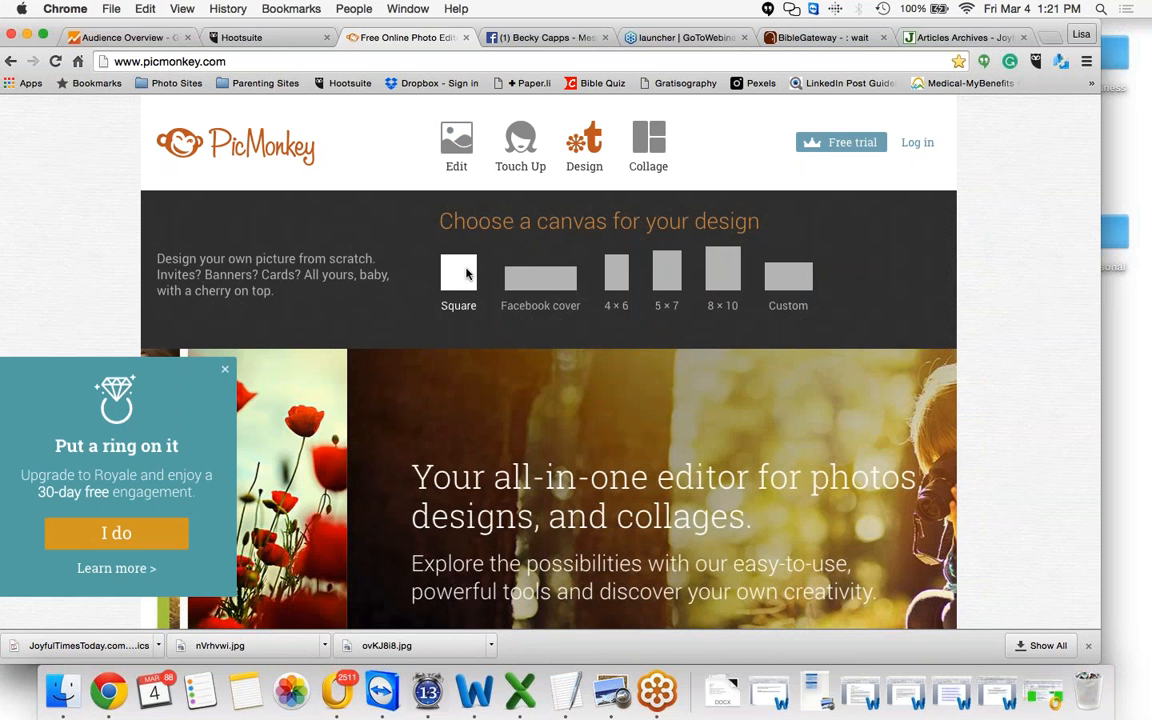
click(466, 274)
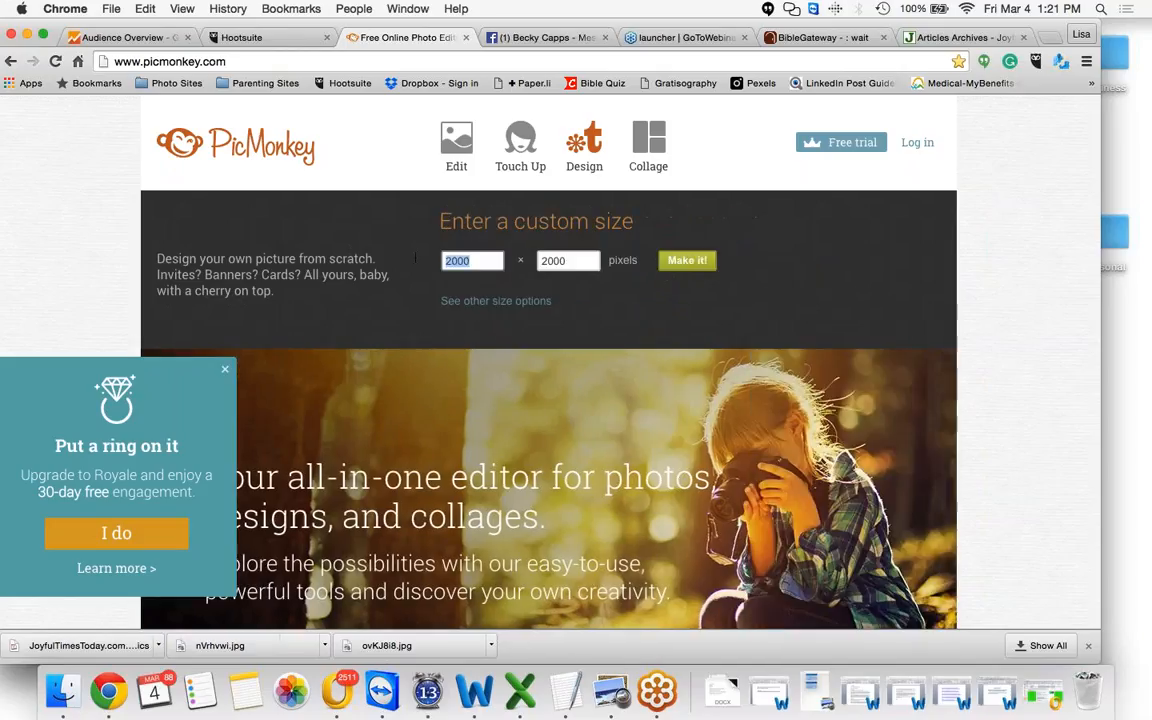
text(1200)
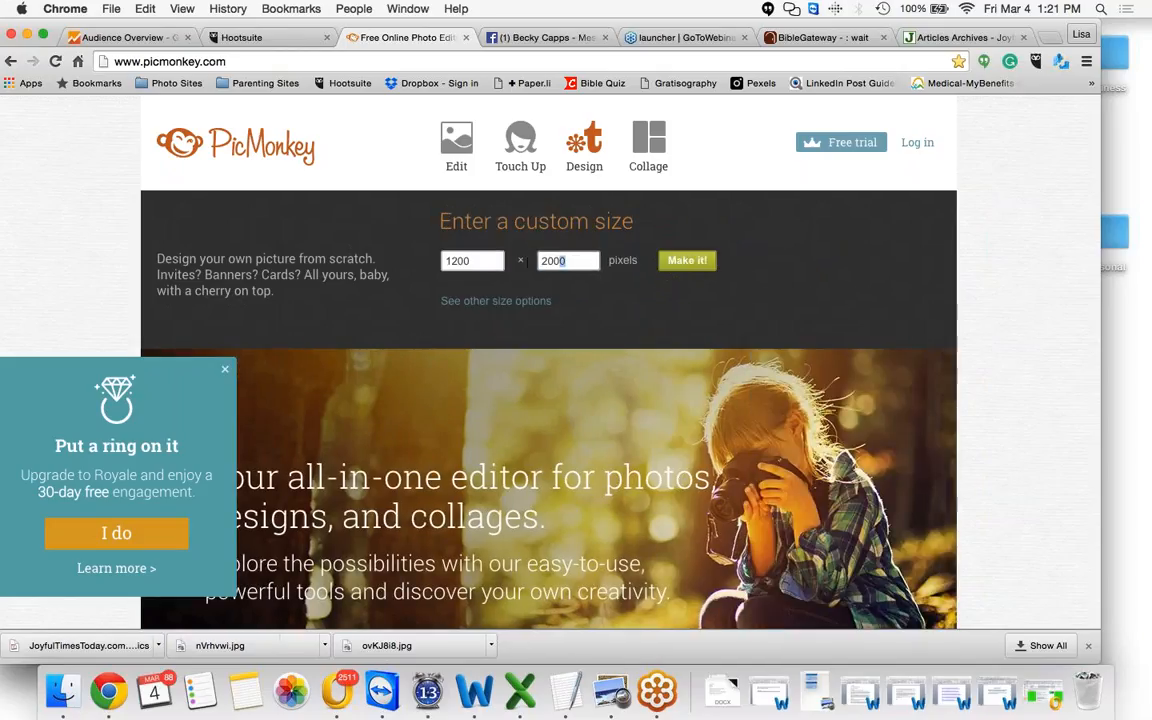
key(Tab)
text(628)
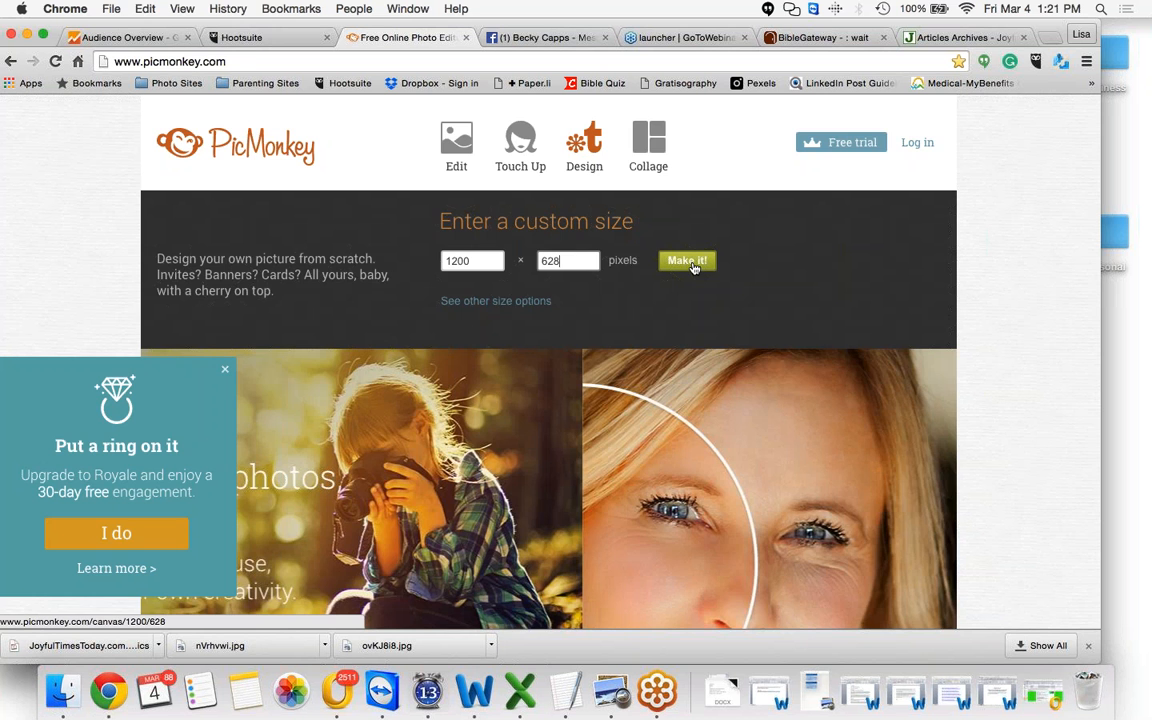
click(688, 262)
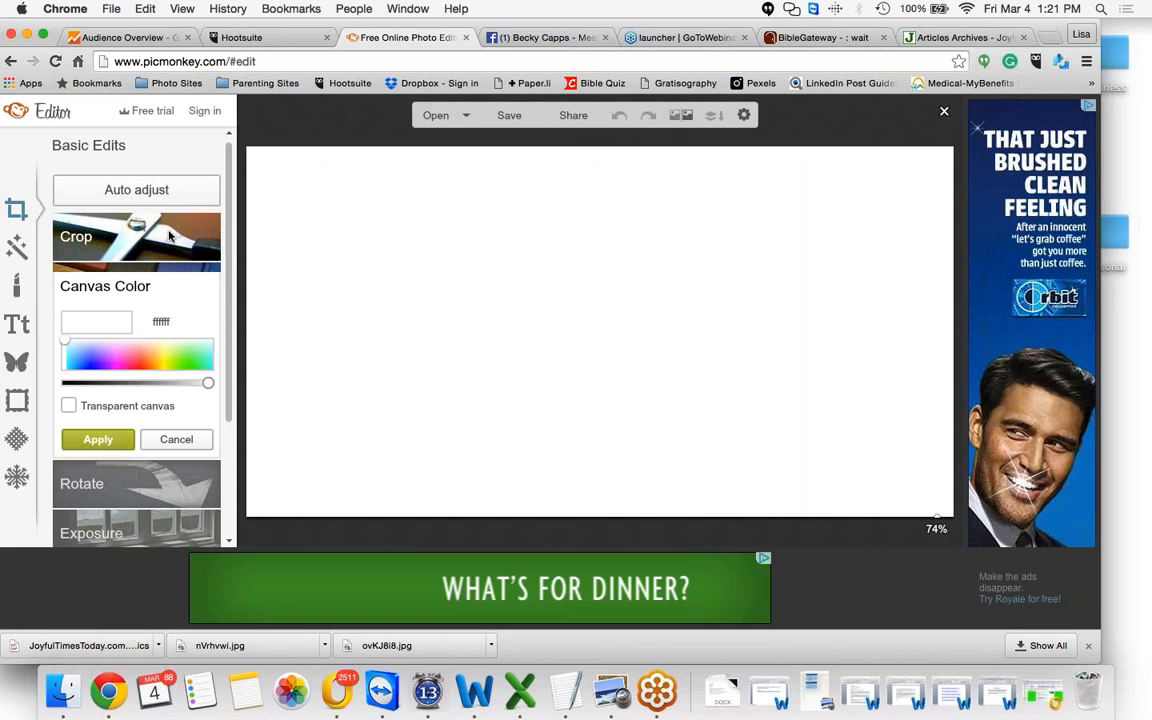
Try several canvas colours and apply a light pink canvas colour ffc0ff
click(132, 364)
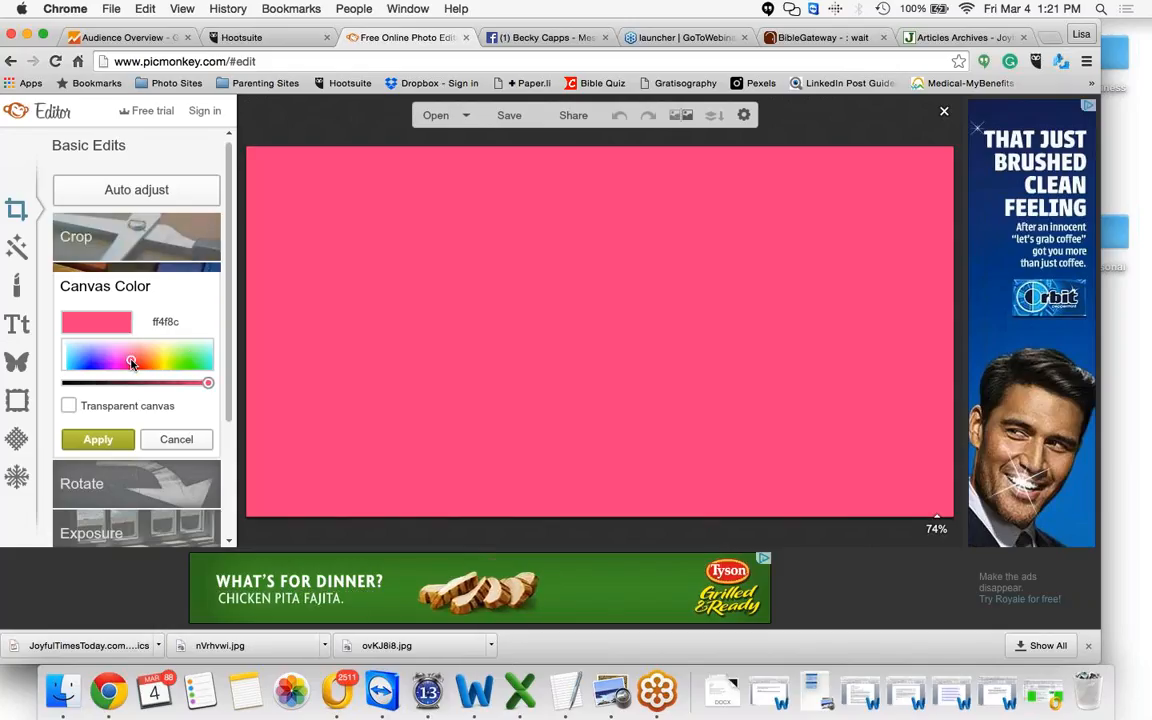
click(192, 355)
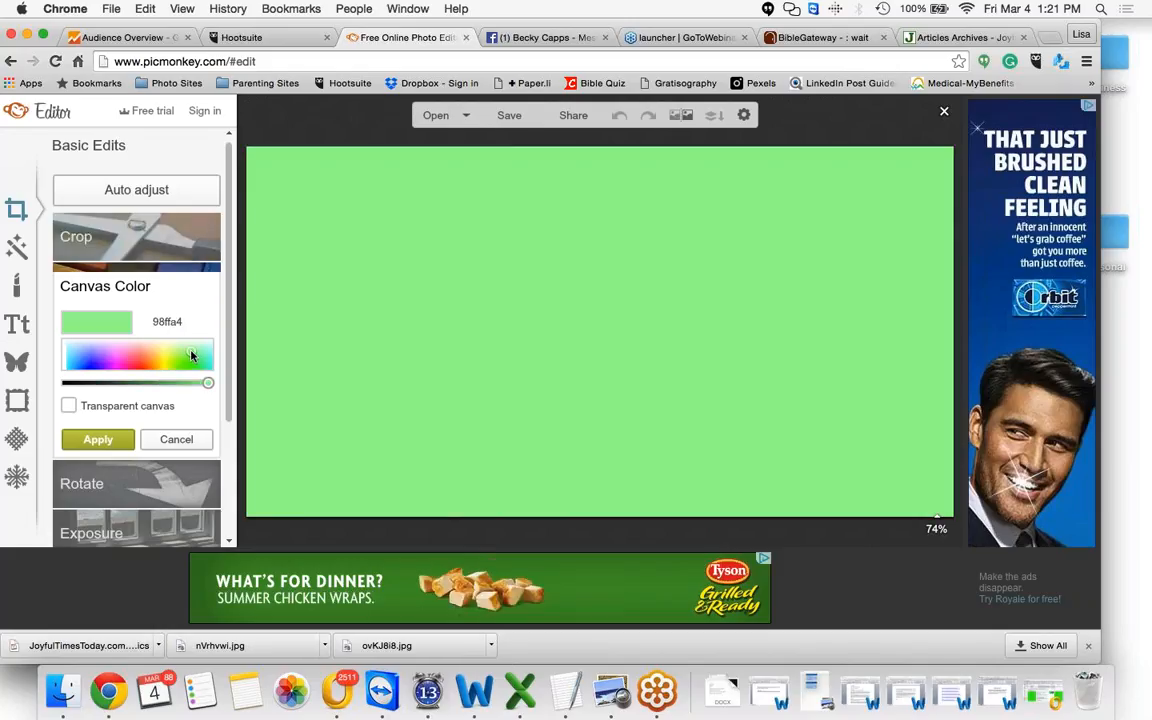
click(92, 359)
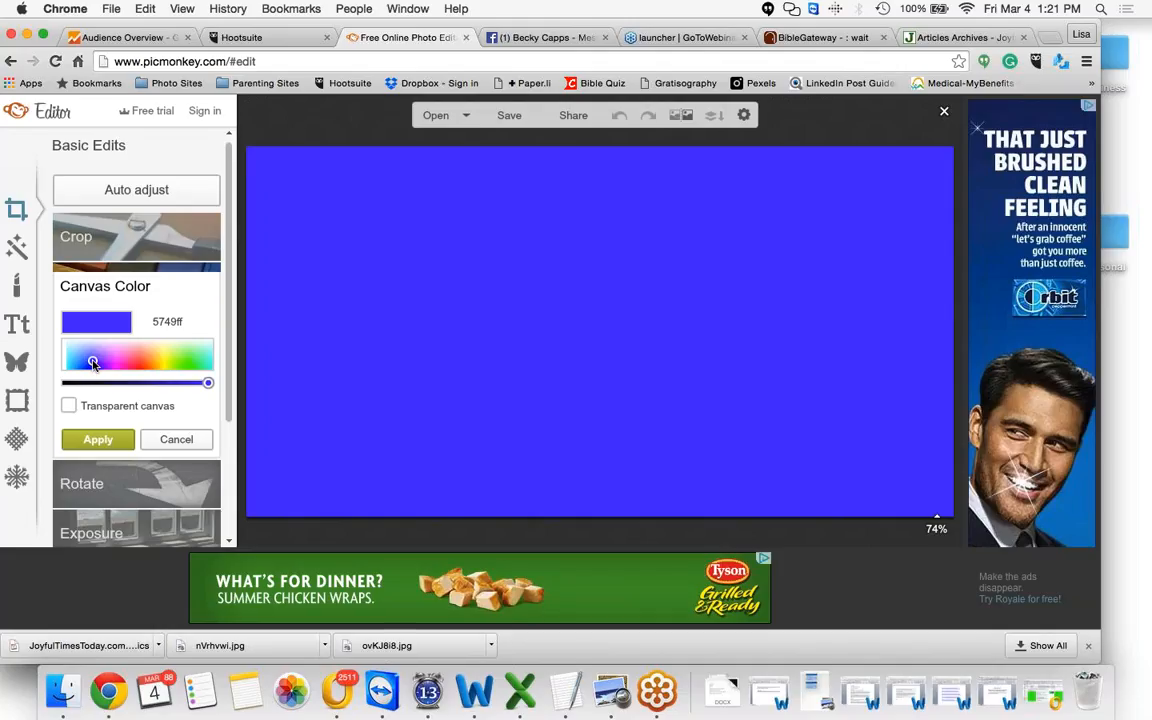
click(159, 351)
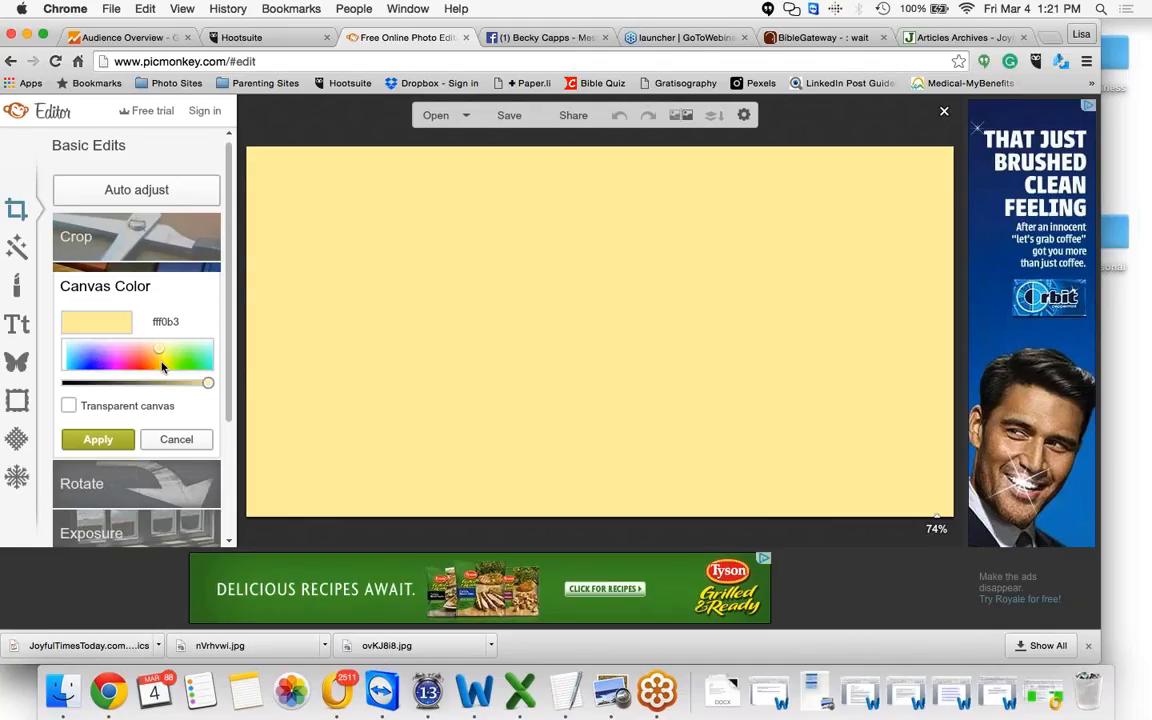
click(161, 364)
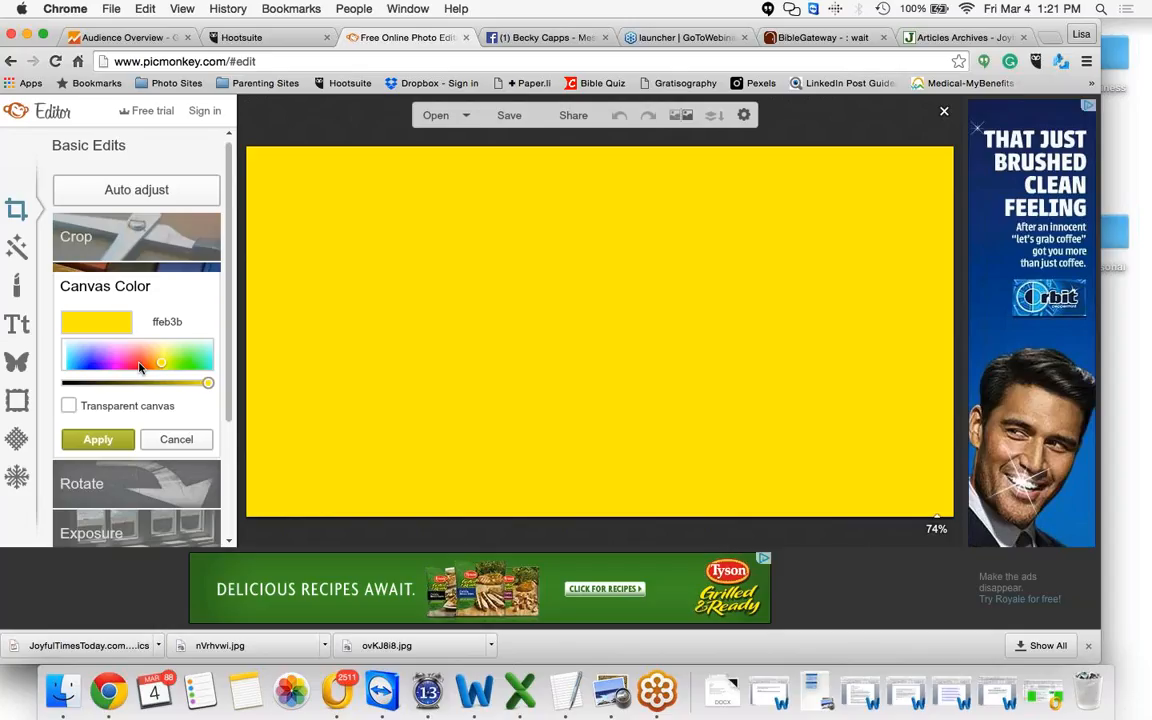
click(139, 364)
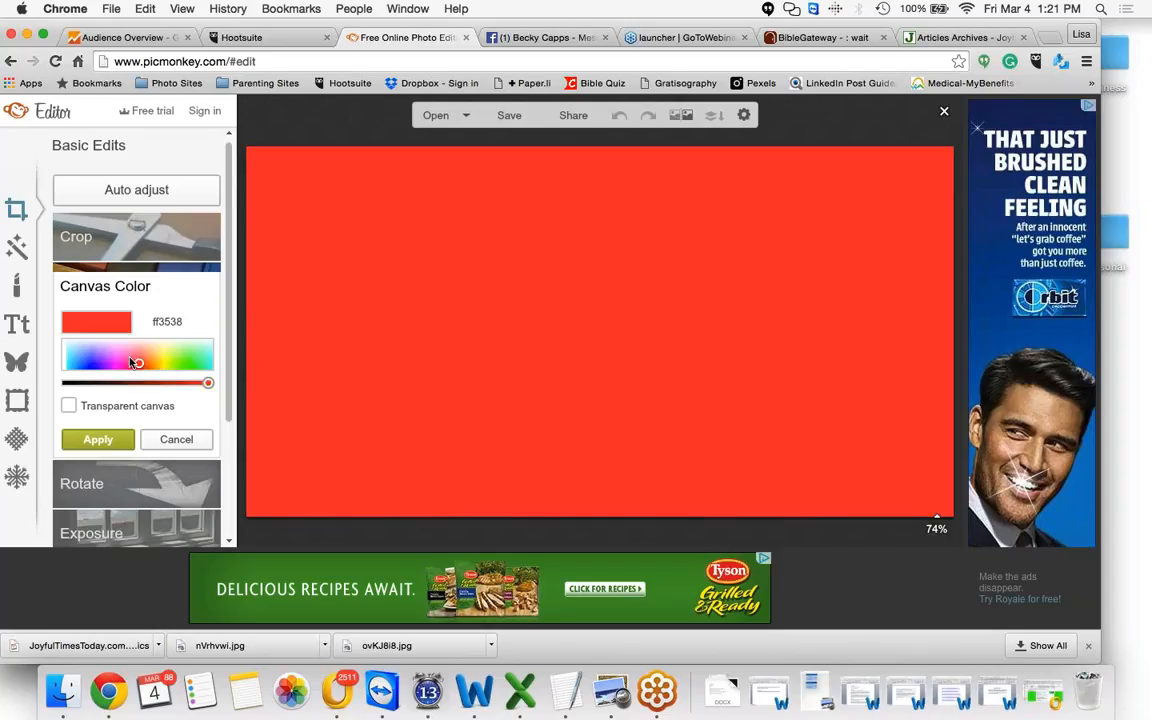
click(116, 348)
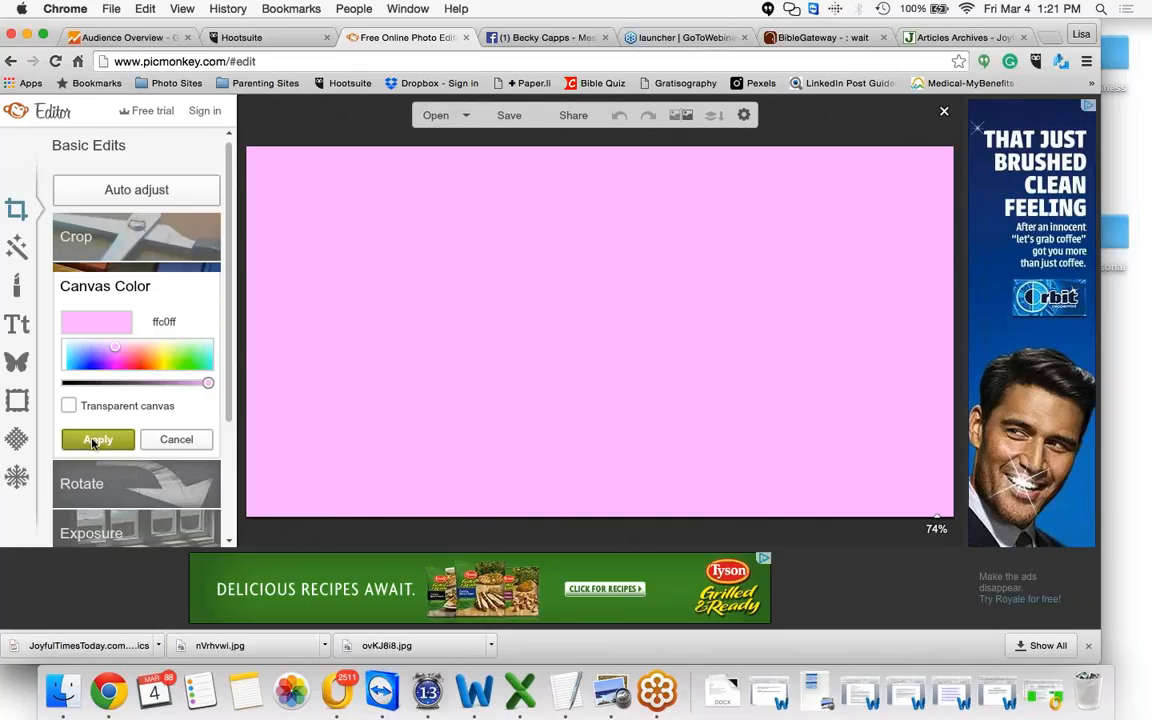
click(93, 443)
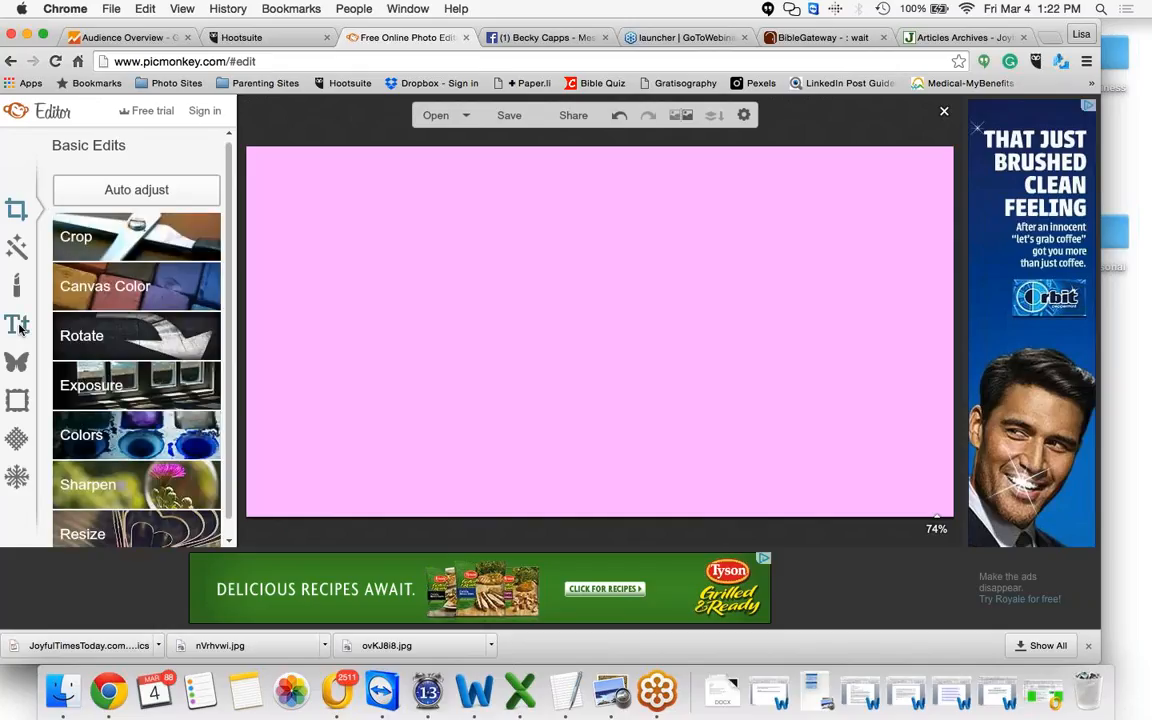
Add a new text box and paste the reference Psalm 27:14 into it
click(18, 326)
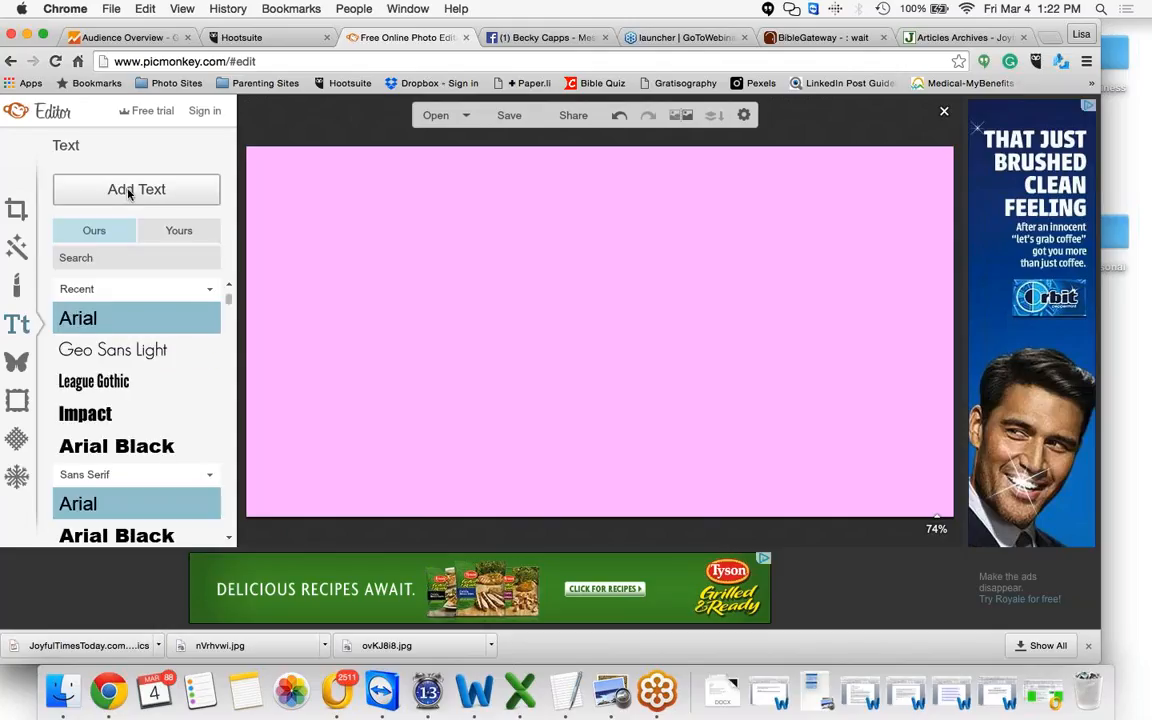
click(128, 193)
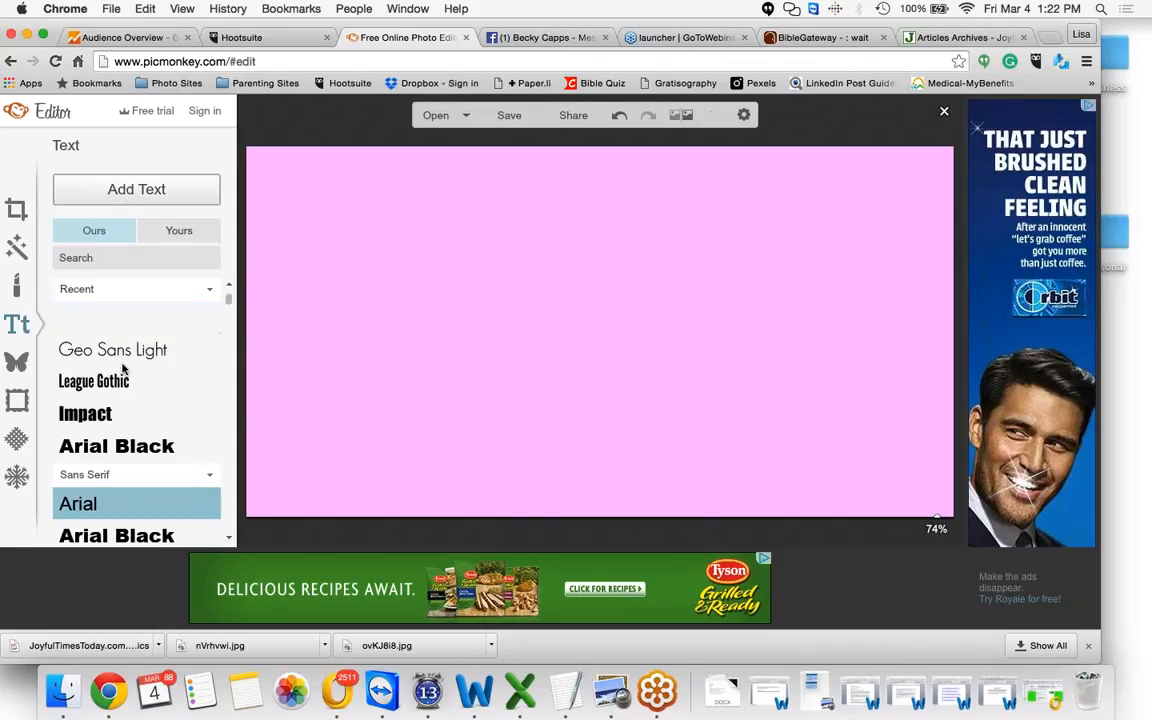
click(103, 413)
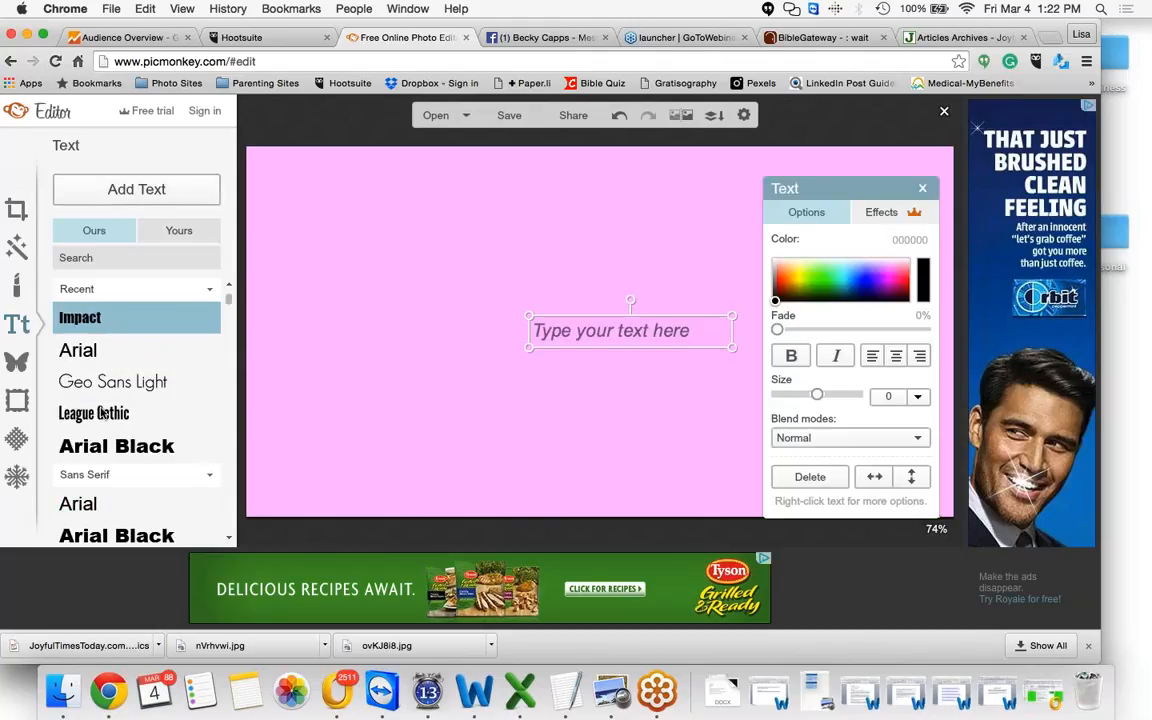
click(562, 330)
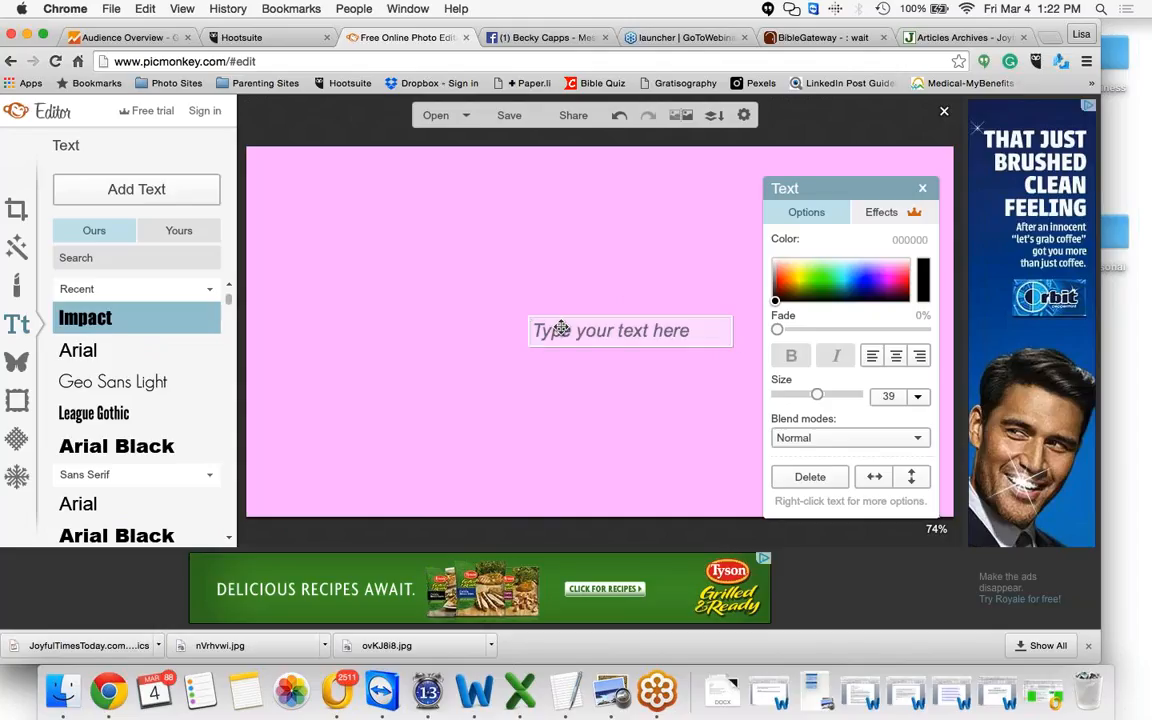
text(Psalm 27:14)
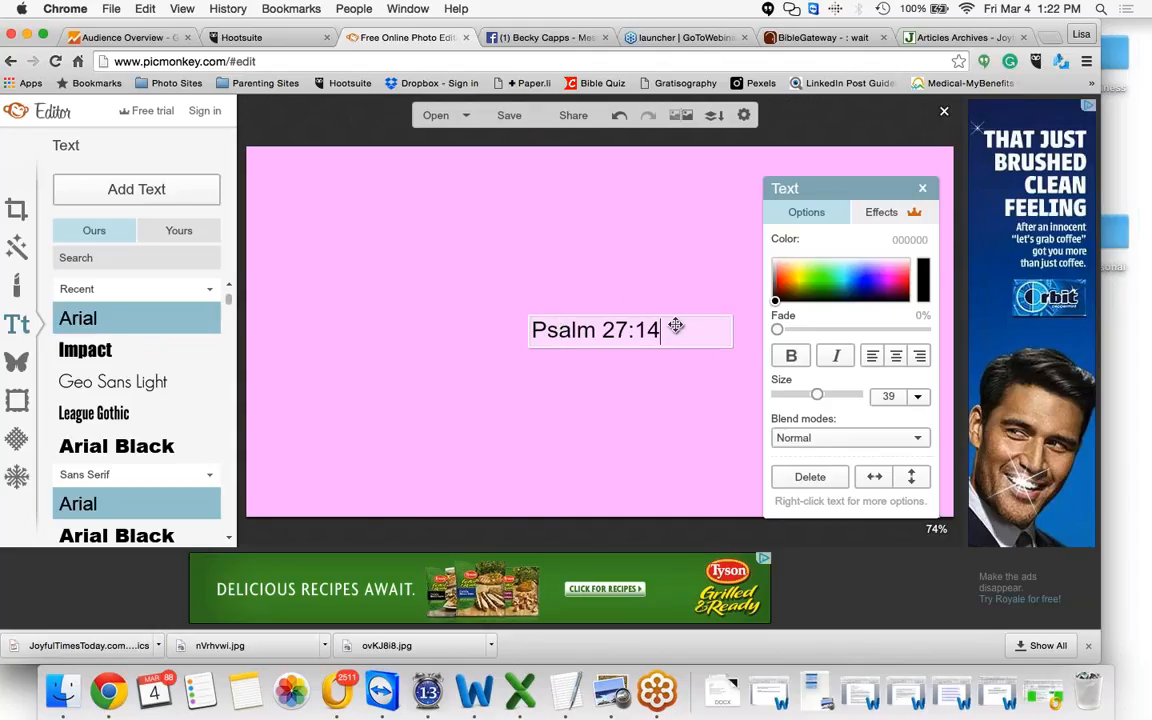
Copy the Psalm 27:14 verse from the BibleGateway tab and paste it over the text box's content
click(822, 38)
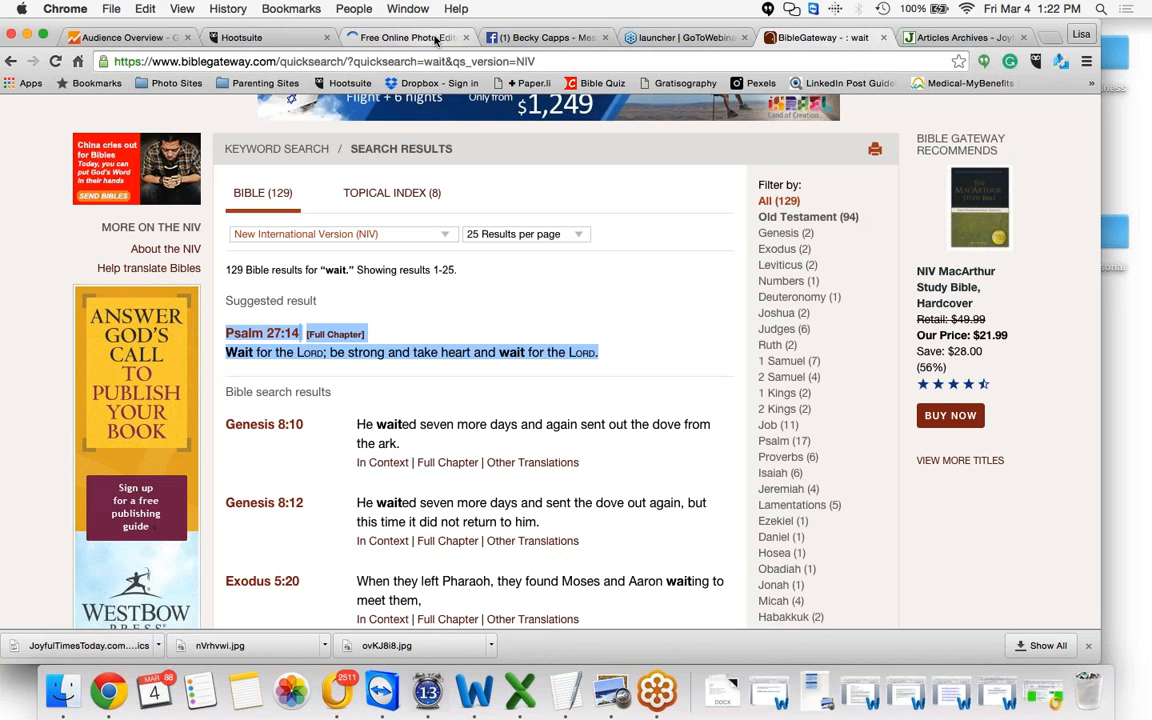
click(436, 40)
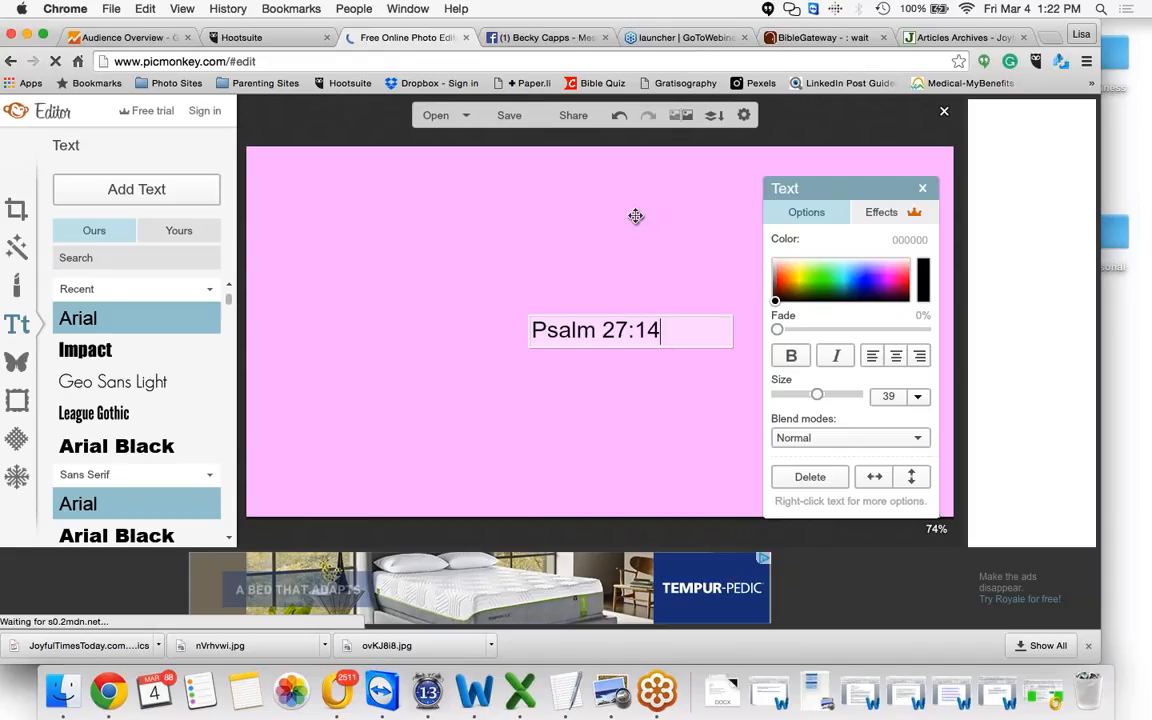
drag(662, 331, 524, 318)
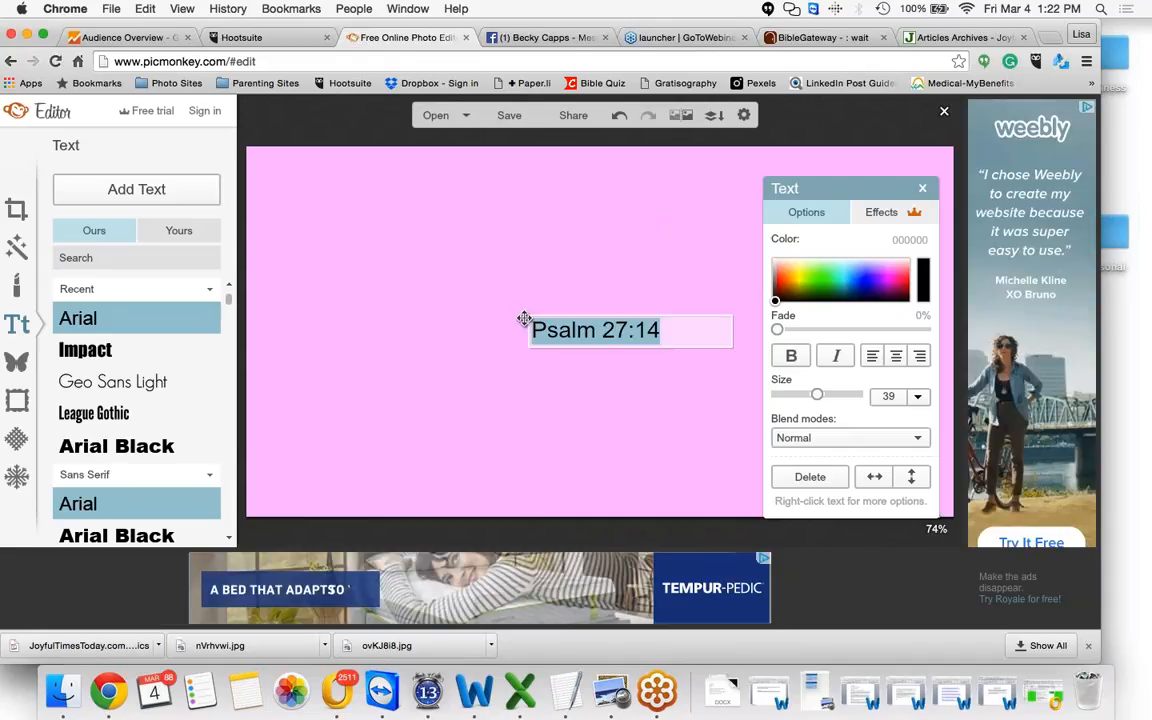
text(Psalm 27:14 [Full Chapter] Wait for the Lord; be strong and take heart and wait for the Lord.)
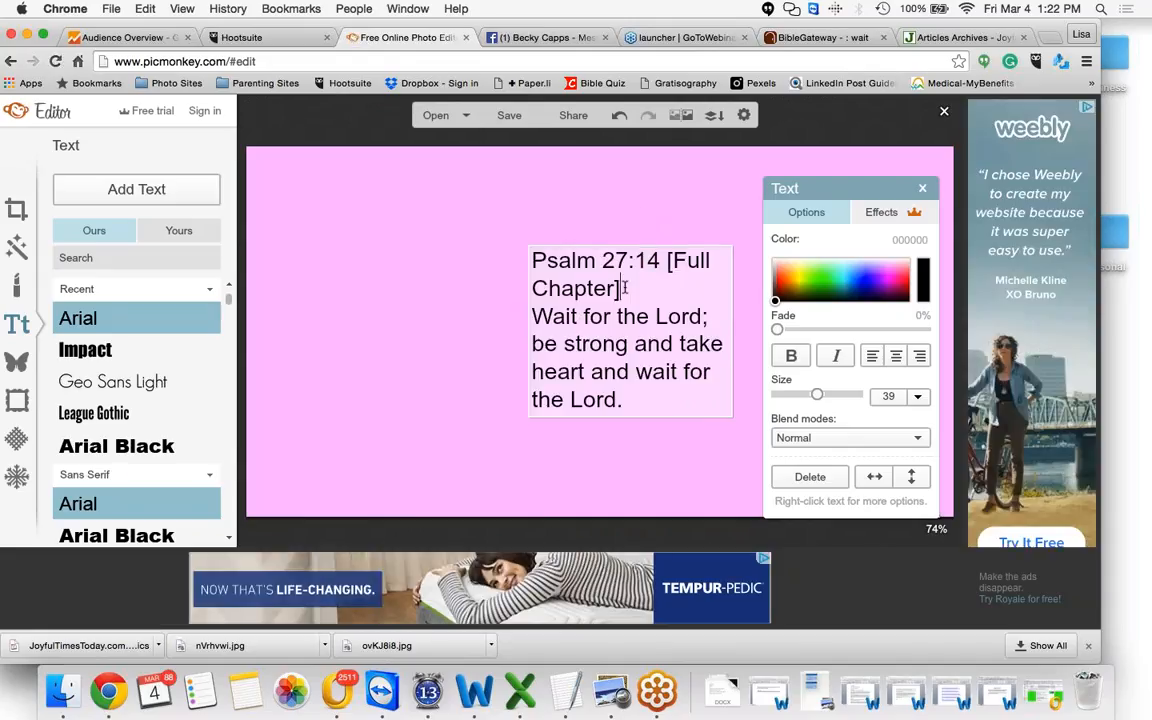
Delete the "[Full Chapter]" label from the pasted text
key(BackSpace)
key(BackSpace)
key(BackSpace)
key(BackSpace)
key(BackSpace)
key(BackSpace)
key(BackSpace)
key(BackSpace)
key(BackSpace)
key(BackSpace)
key(BackSpace)
key(BackSpace)
key(BackSpace)
key(BackSpace)
key(BackSpace)
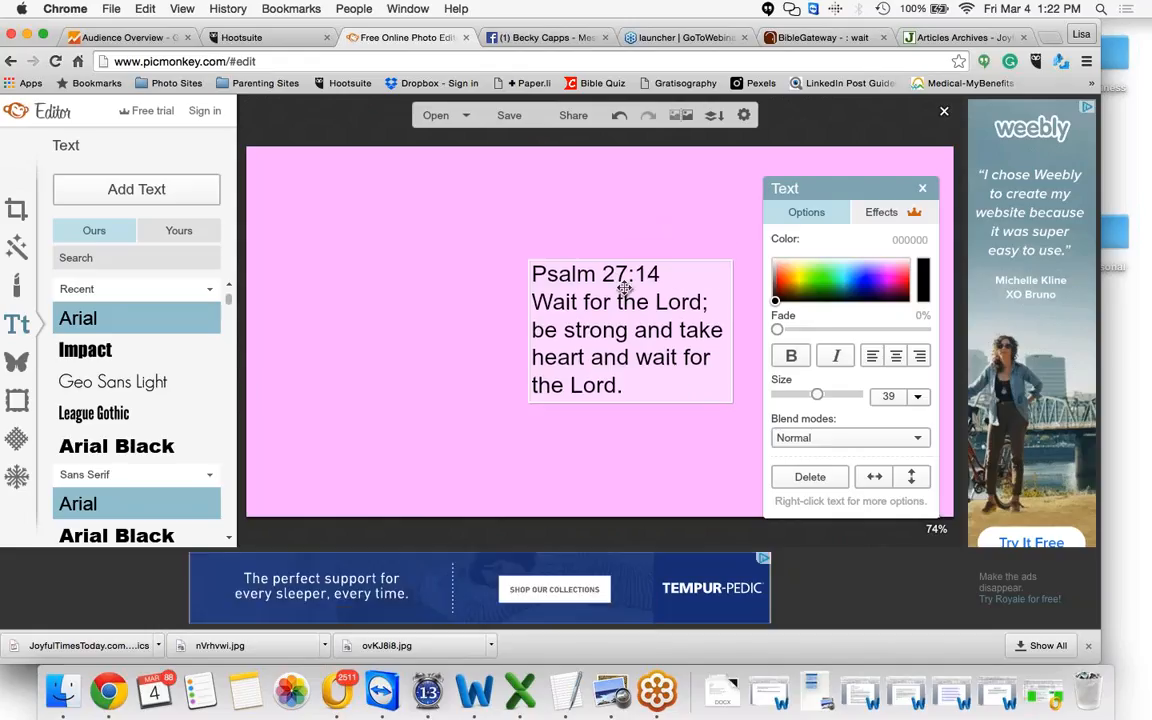
Move the Psalm 27:14 reference from the top to below the verse, separated by a blank line
drag(662, 272, 524, 271)
key(super+c)
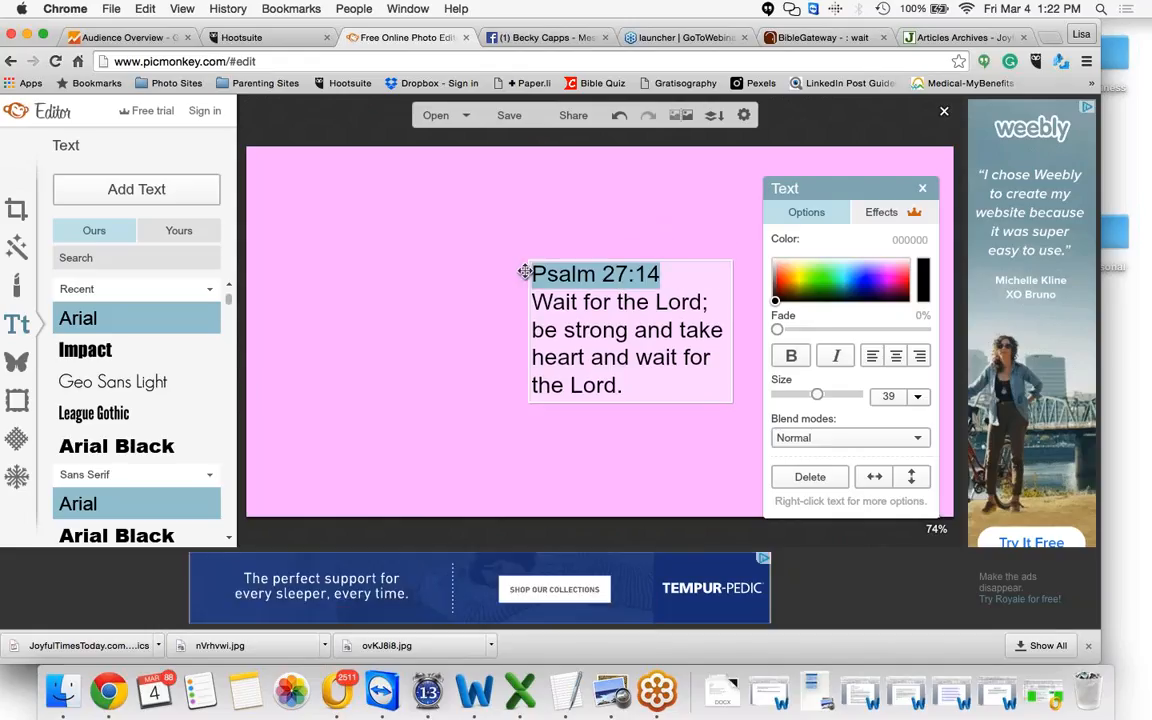
key(BackSpace)
key(Delete)
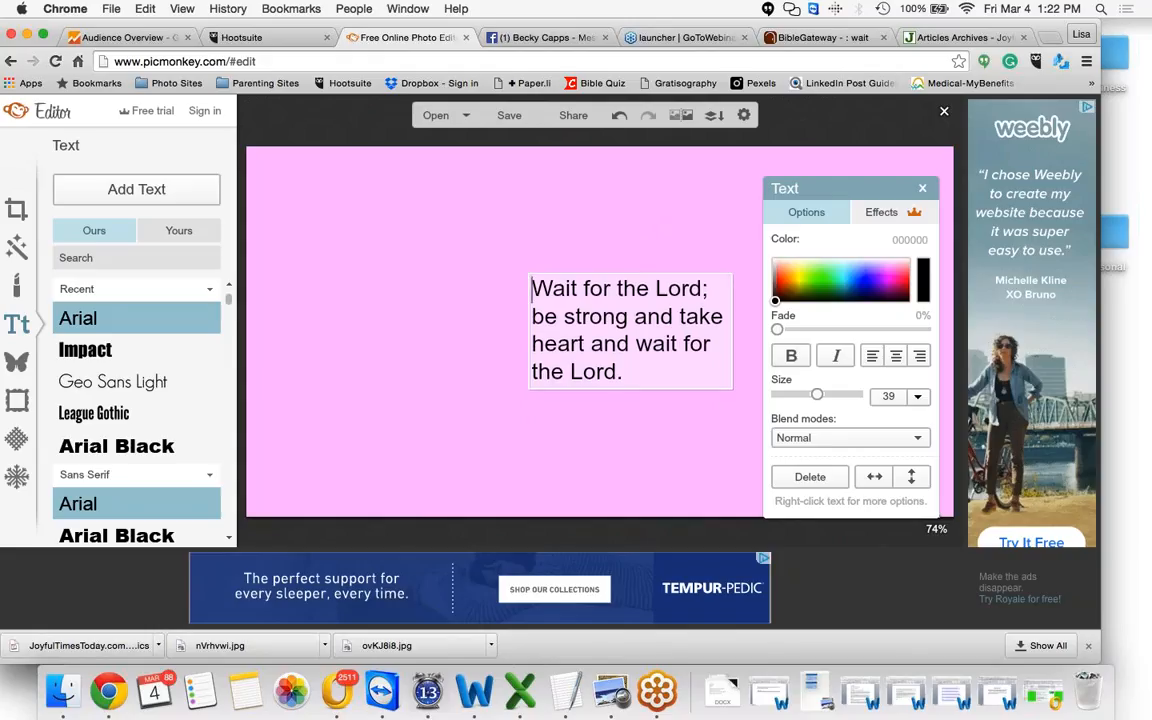
click(646, 370)
key(Return)
key(Return)
key(super+v)
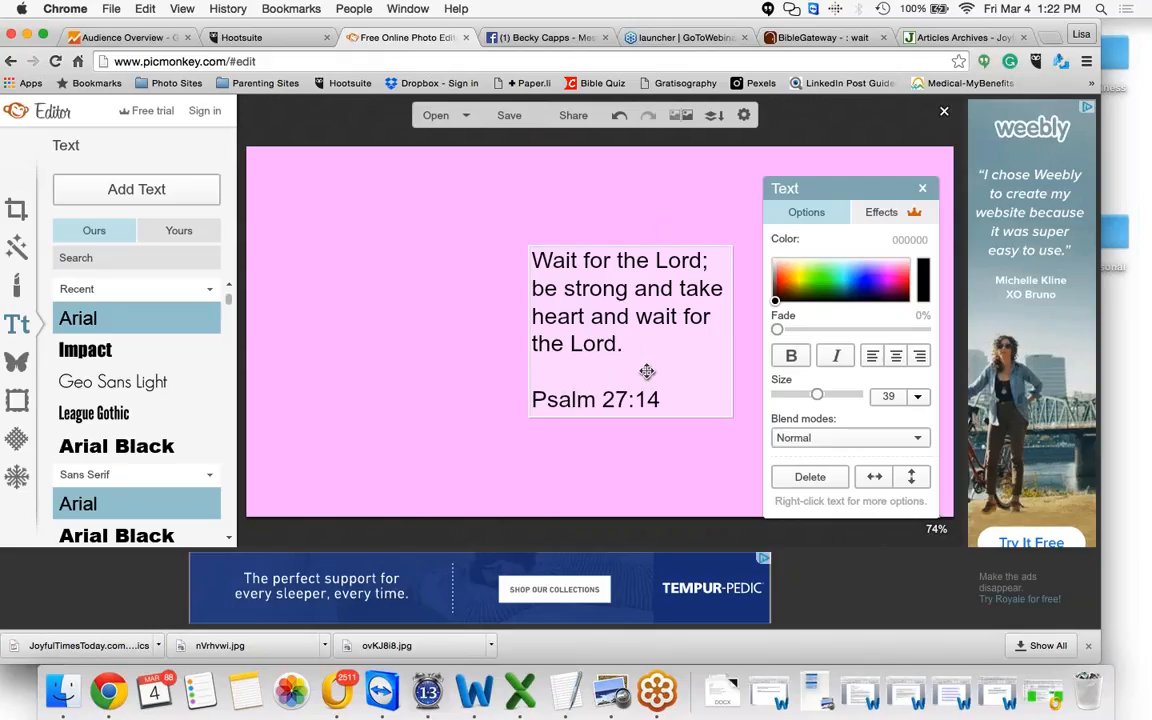
Select the Psalm 27:14 reference line and set its font size to 18
key(shift+Left)
key(shift+Left)
key(shift+Left)
key(shift+Left)
key(shift+Left)
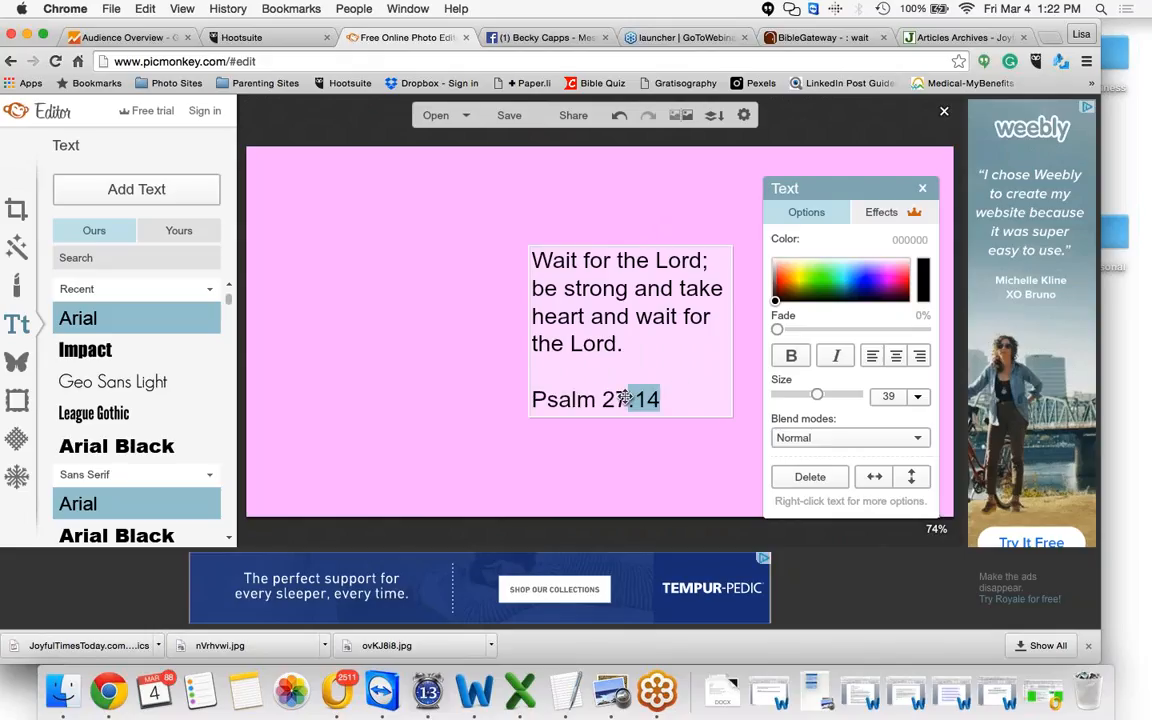
key(shift+Left)
key(shift+Left)
key(shift+Left)
key(shift+Left)
key(shift+Left)
key(shift+Left)
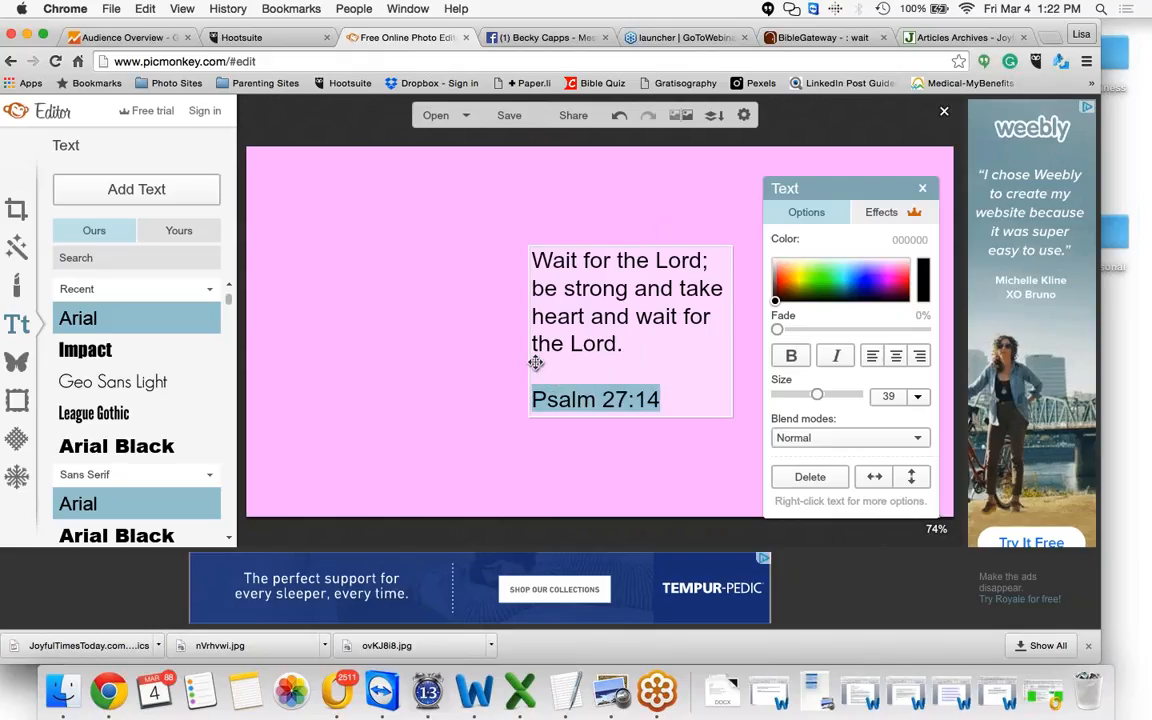
key(shift+Up)
key(shift+Up)
key(shift+Down)
drag(817, 396, 794, 399)
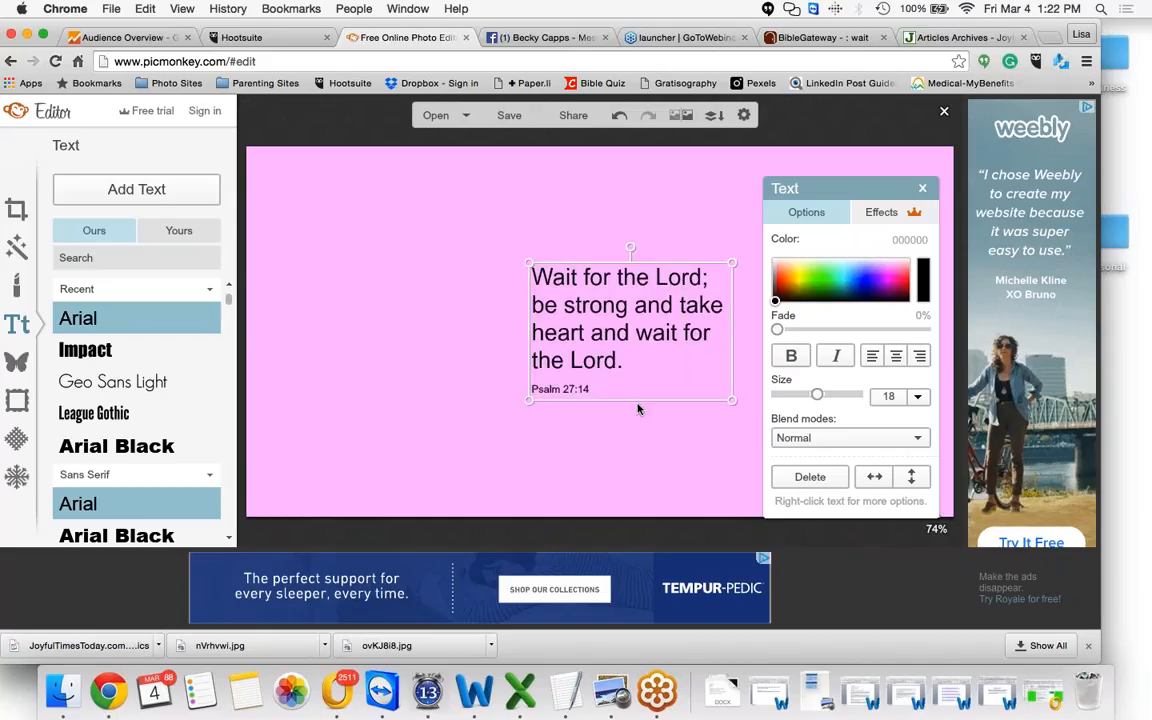
Move the text palette aside and enlarge the verse text box by dragging its corners
double_click(614, 383)
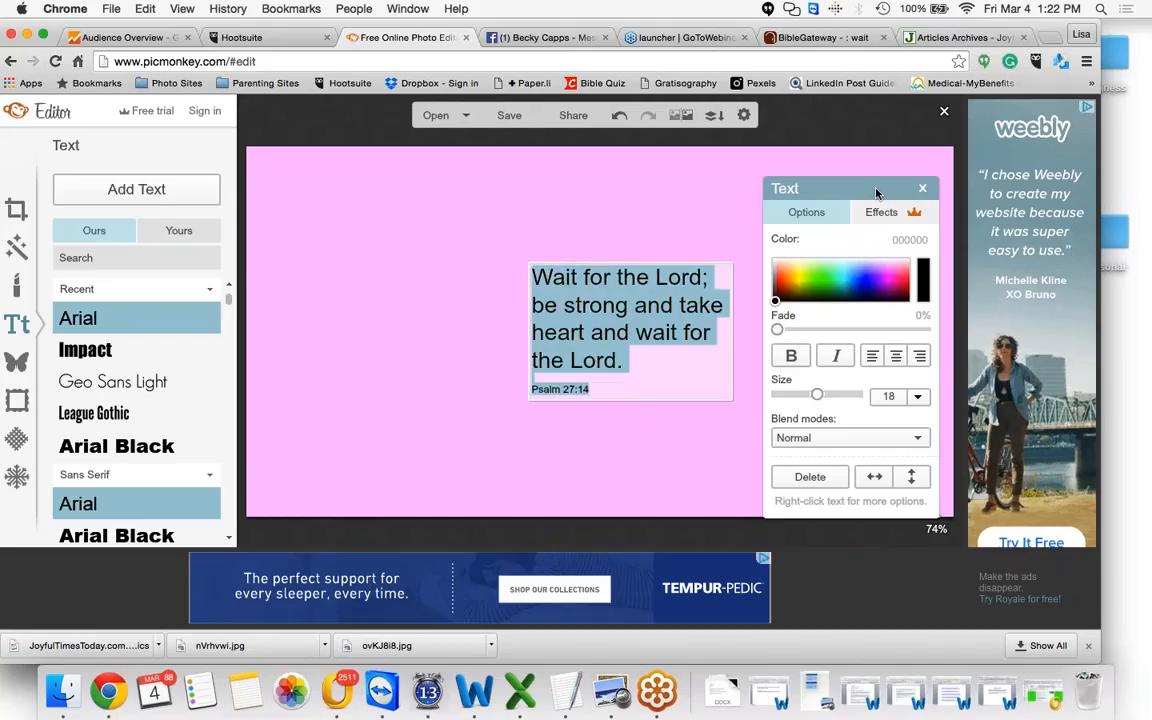
drag(882, 186, 1039, 107)
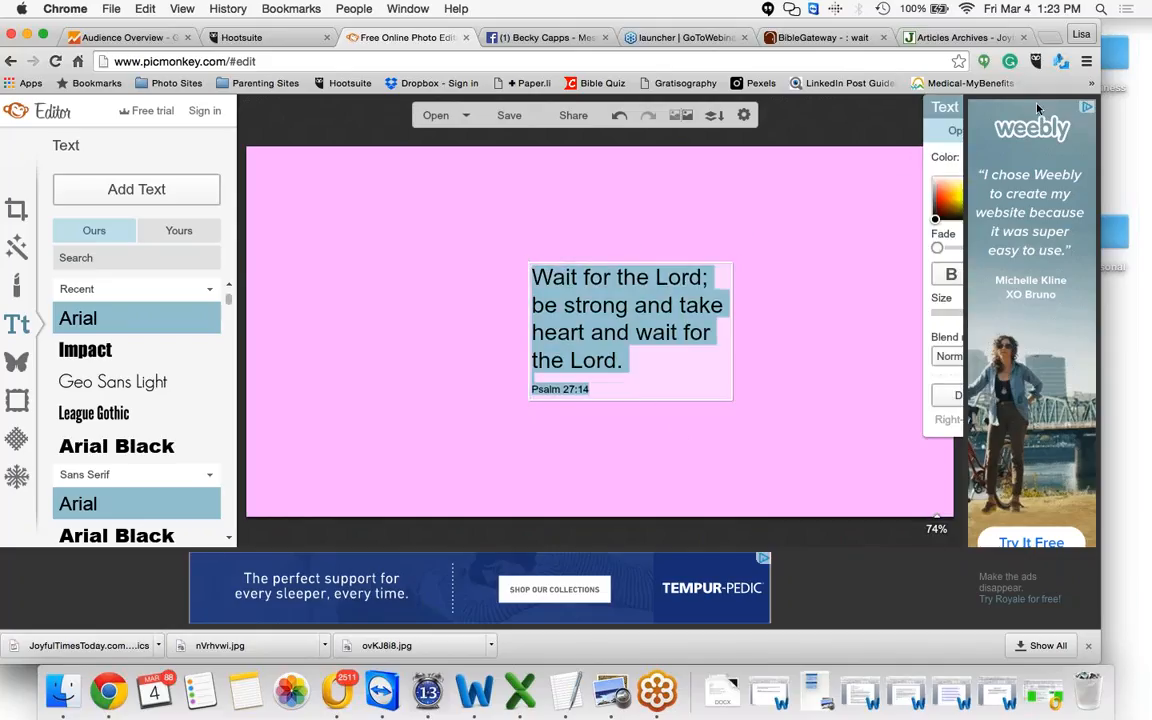
click(749, 270)
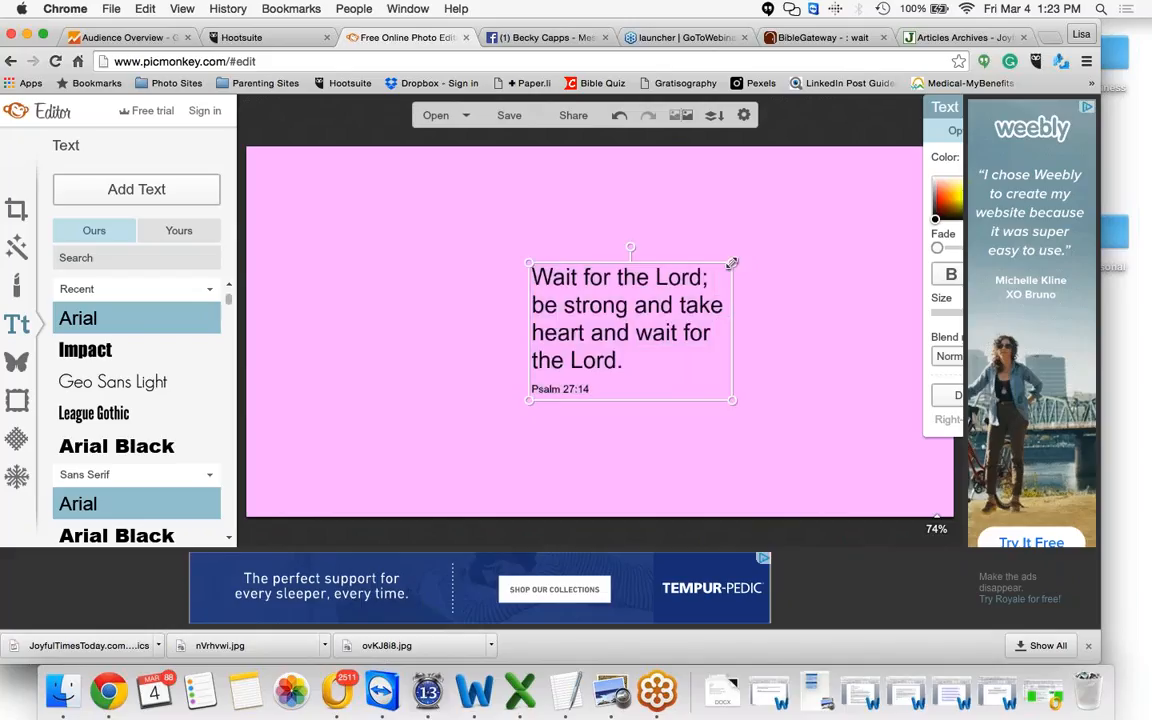
drag(733, 262, 815, 211)
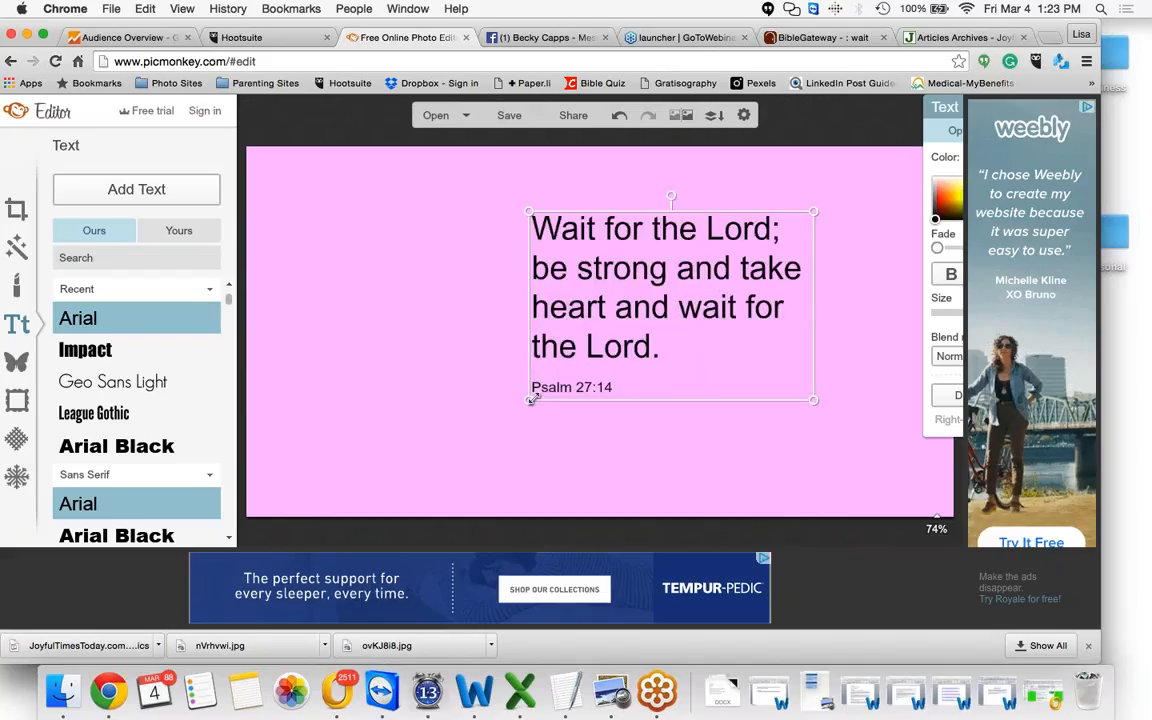
drag(531, 399, 441, 456)
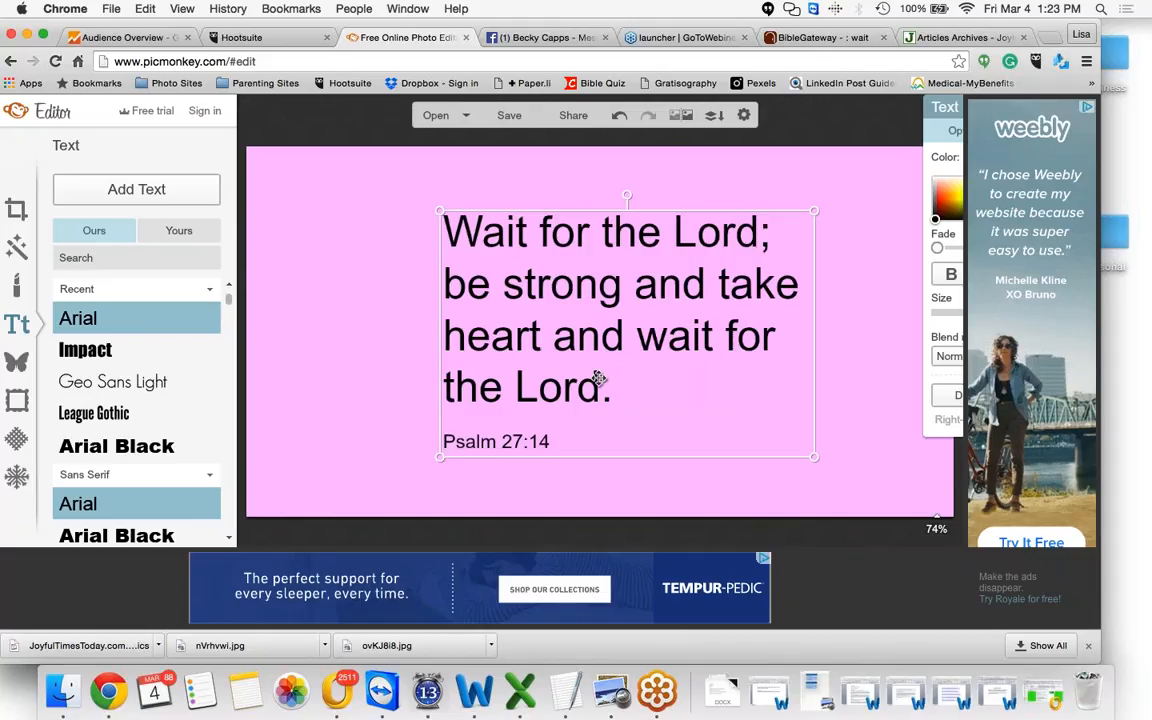
Select all the verse text and change its font to Cardo
double_click(757, 231)
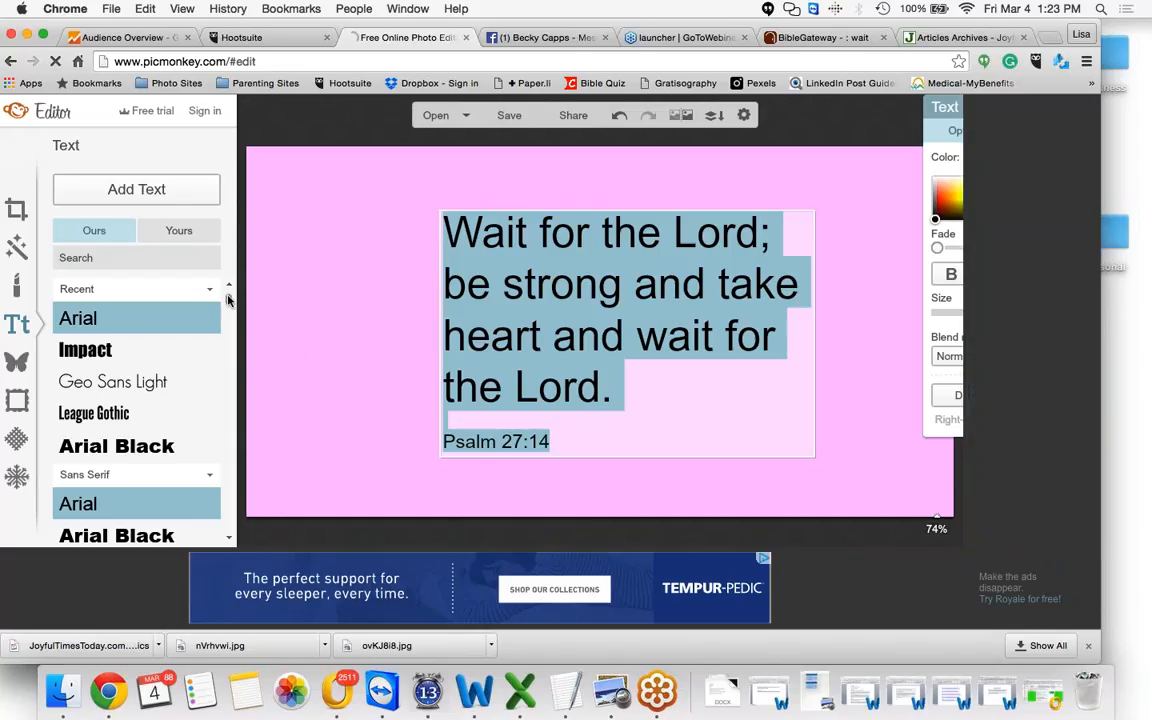
drag(228, 300, 228, 341)
click(103, 405)
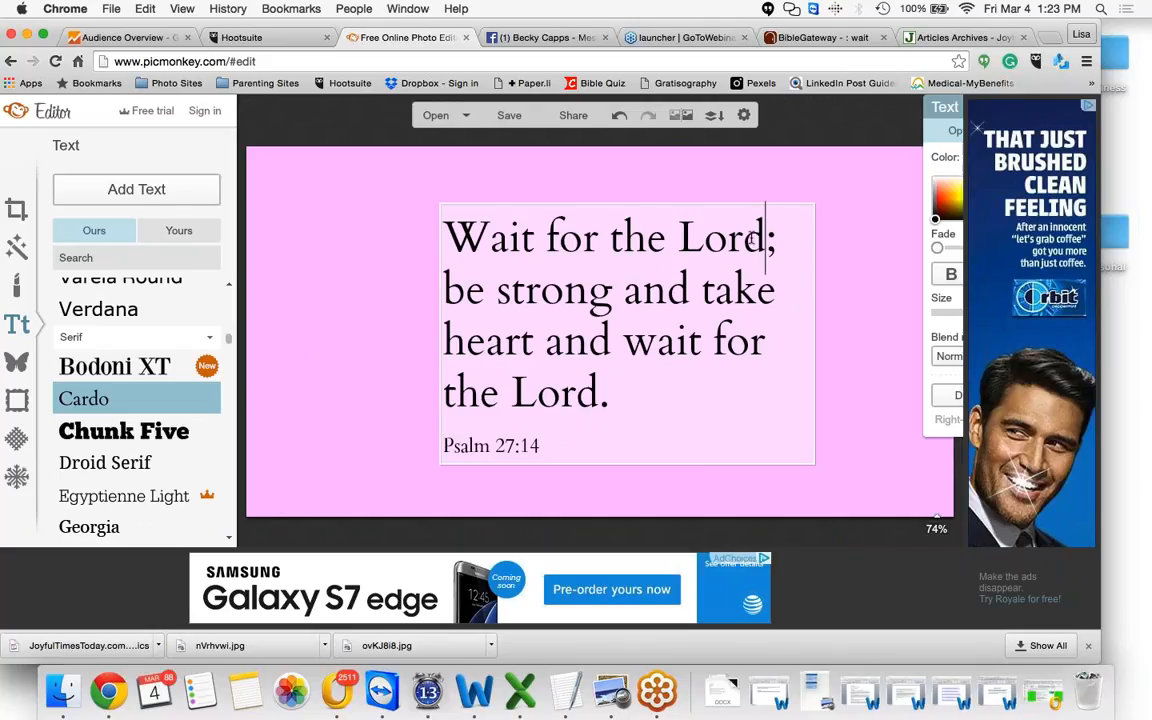
Select the first word "Lord" and change its font to Bilbo Swash Caps
drag(681, 237, 766, 237)
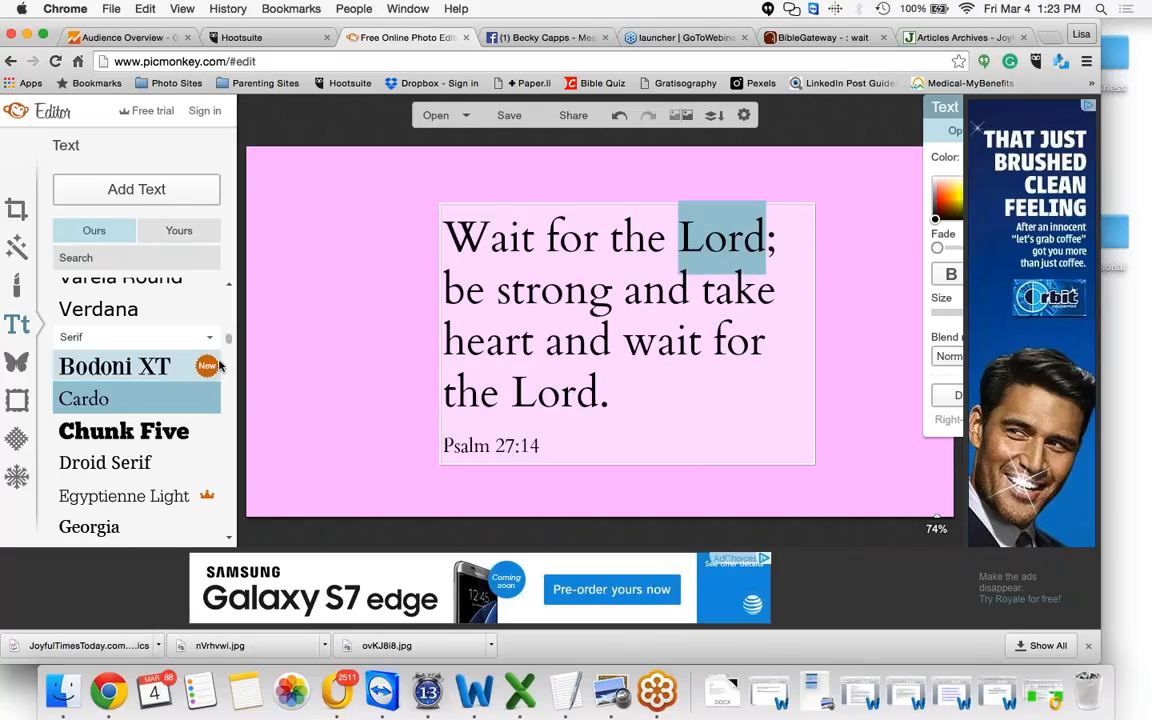
scroll(228, 343, down, 1)
drag(228, 343, 229, 360)
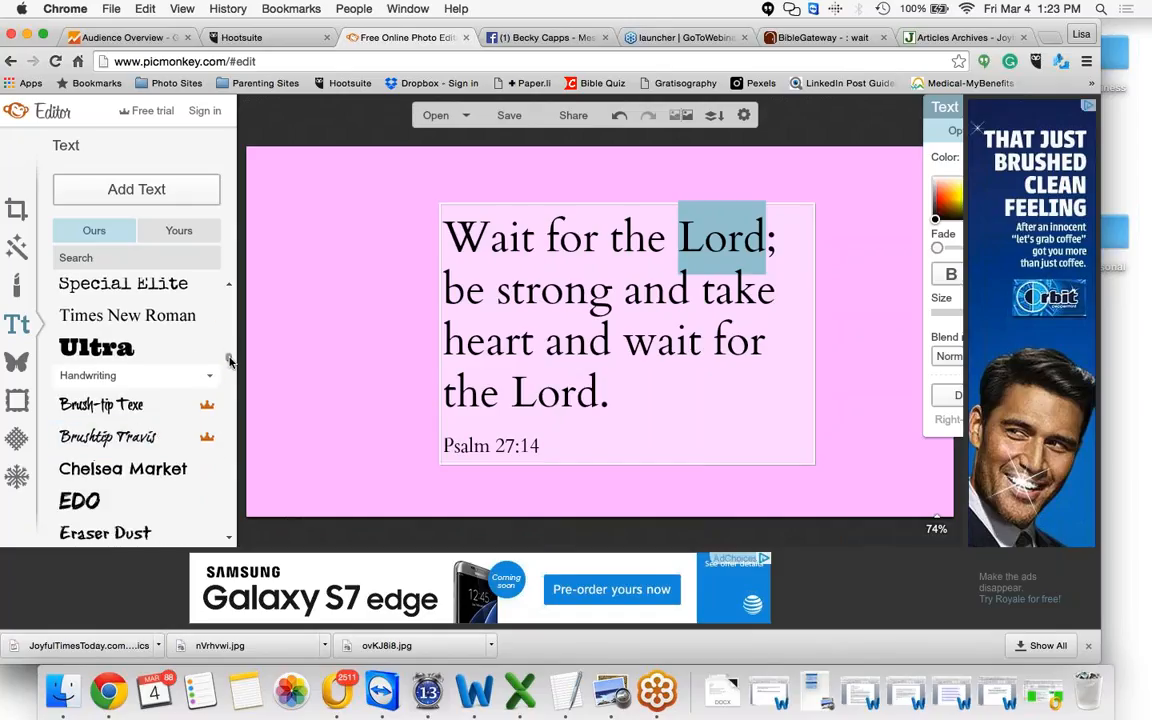
click(157, 433)
click(157, 433)
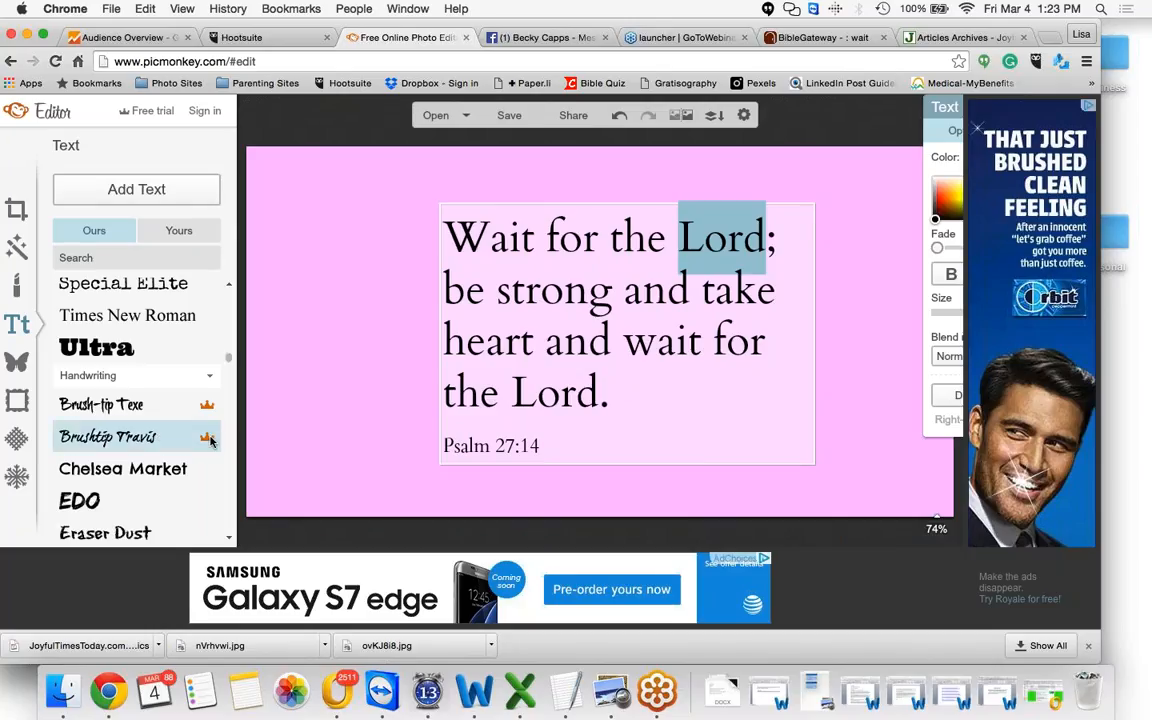
drag(227, 355, 228, 374)
scroll(227, 377, down, 2)
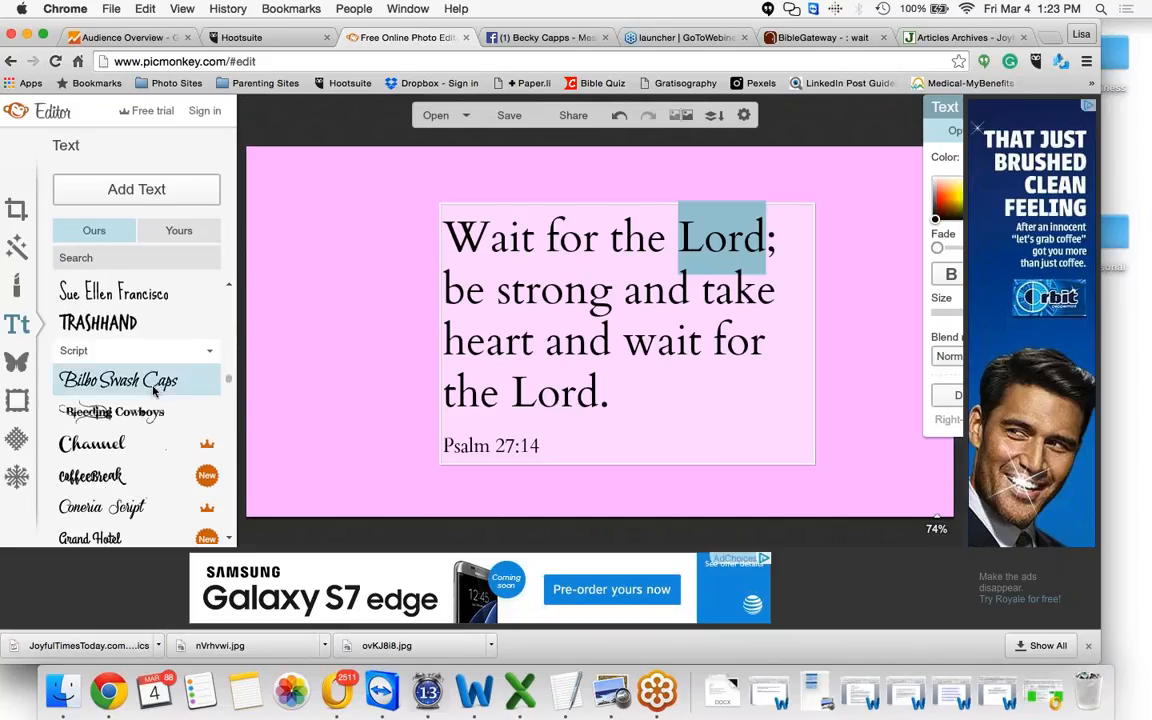
click(154, 388)
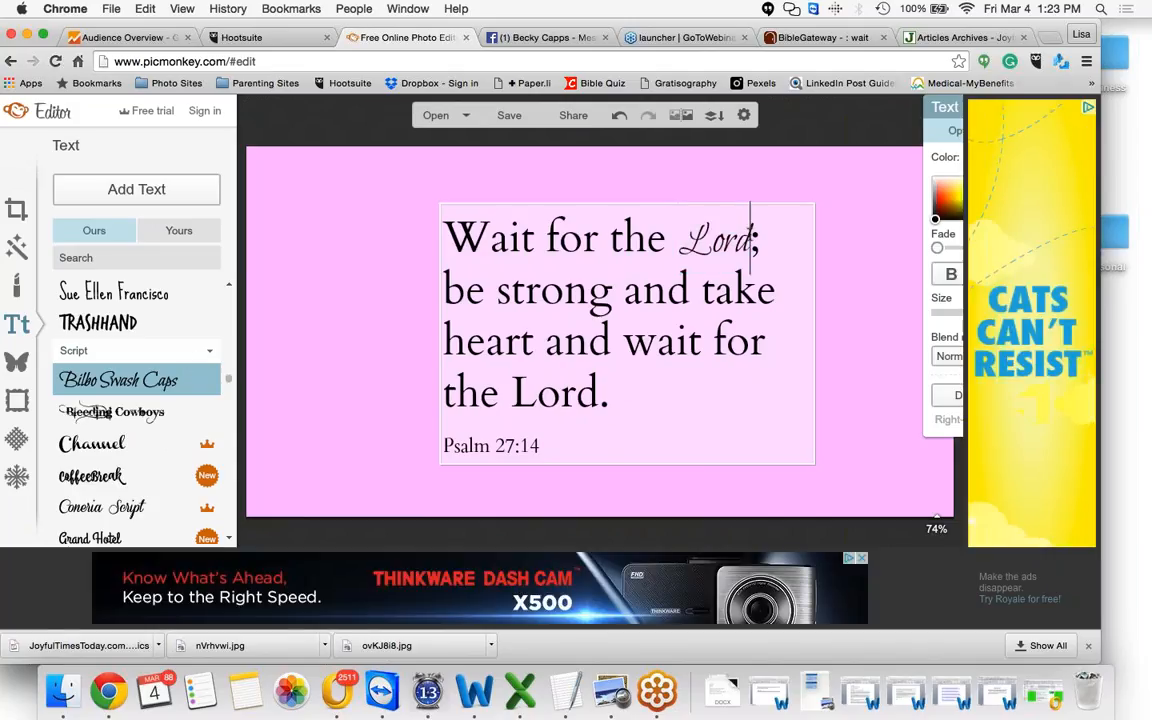
Select the first "Lord" in the verse and increase its font size to 116
drag(749, 240, 678, 240)
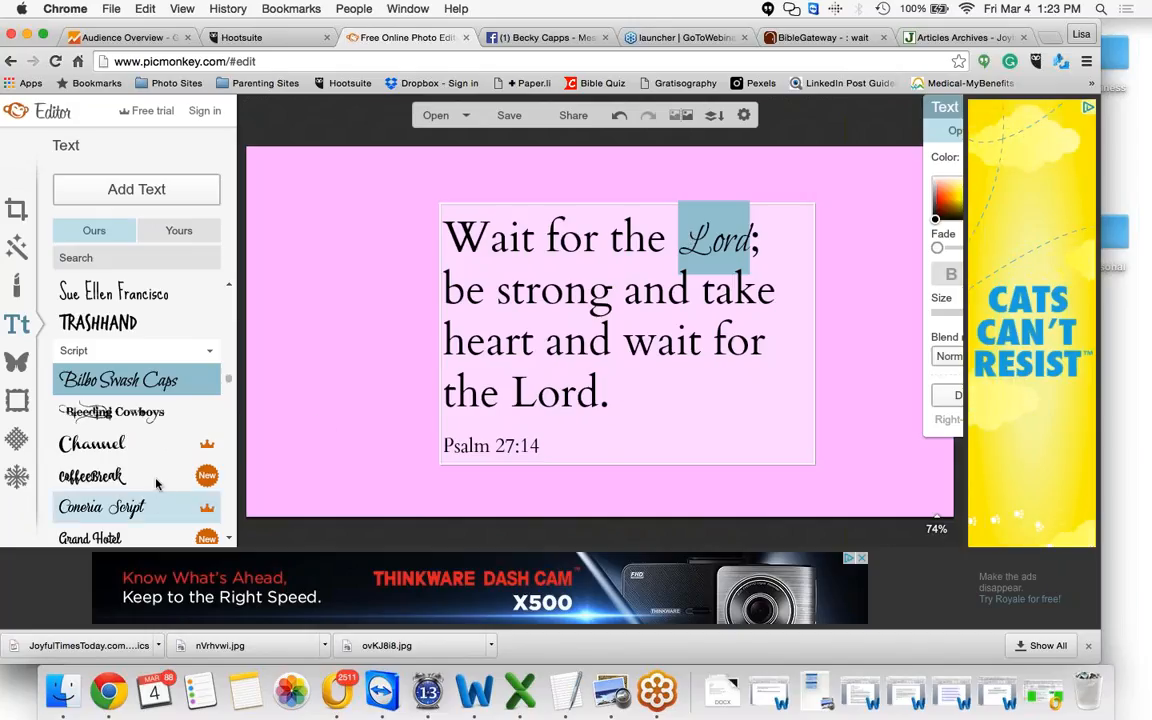
click(1086, 109)
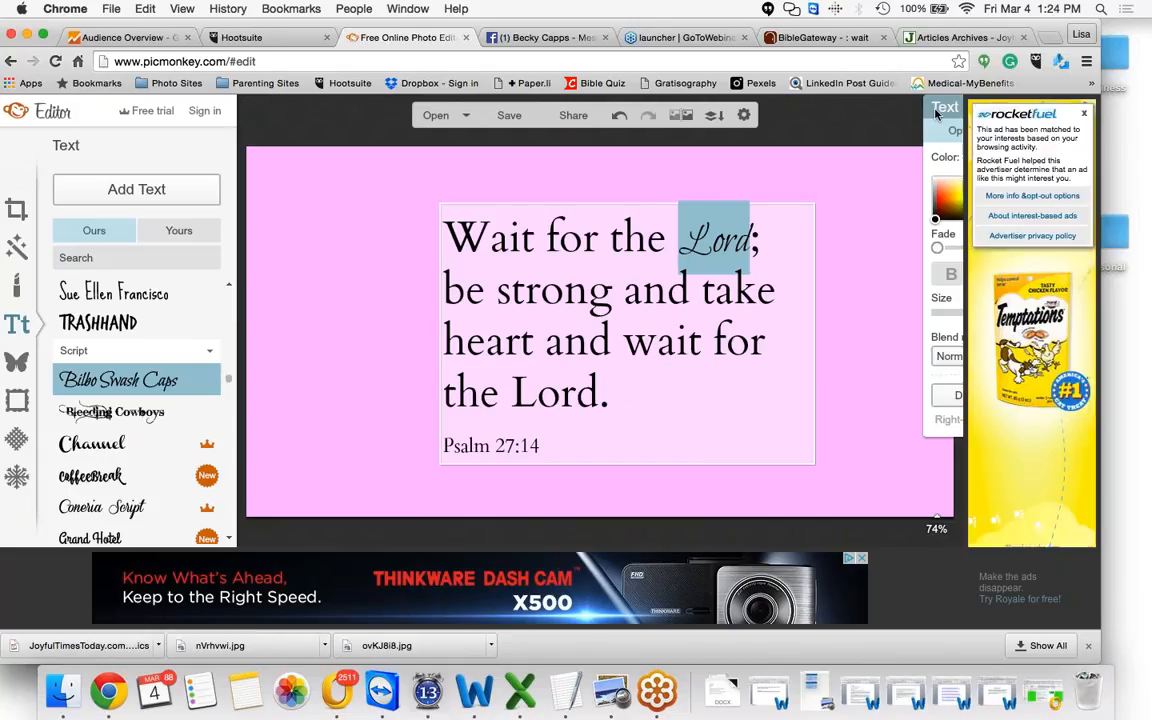
drag(936, 114, 792, 114)
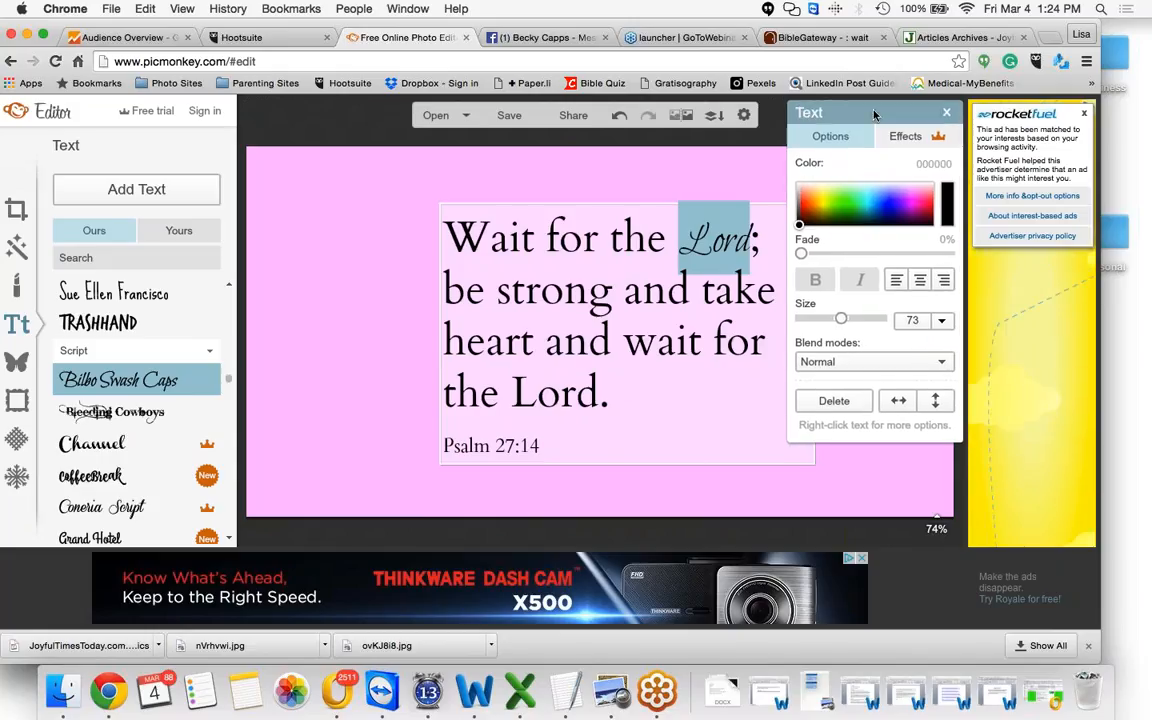
drag(874, 114, 862, 179)
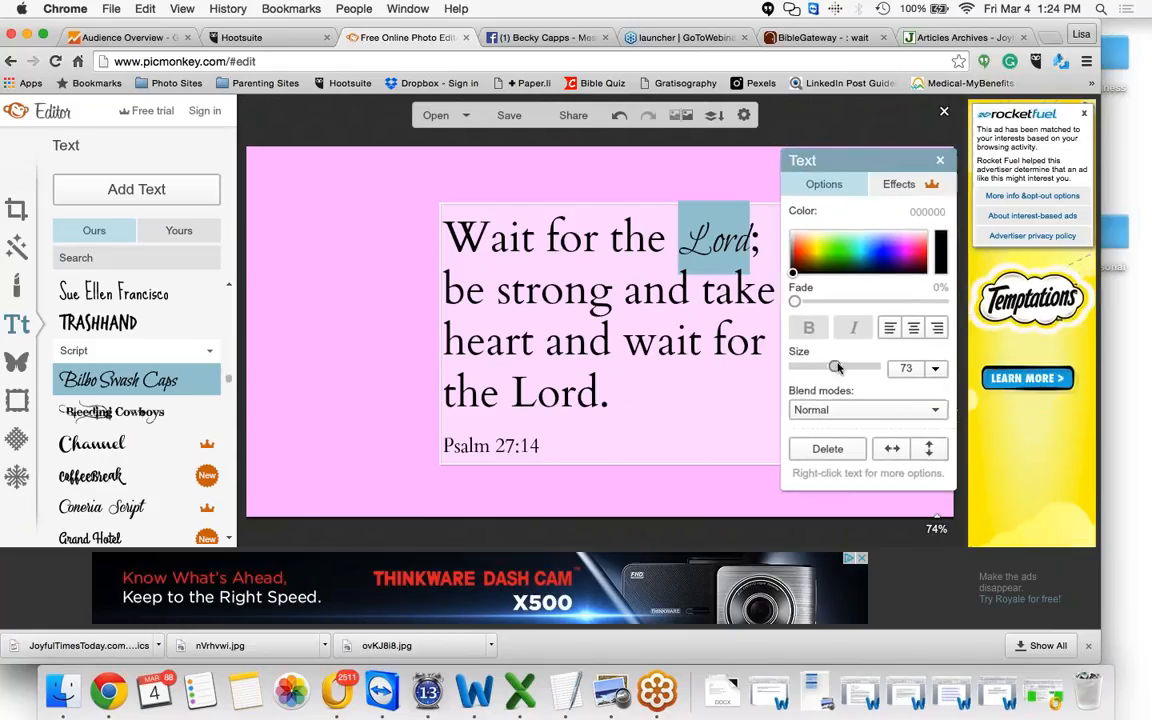
drag(836, 367, 848, 367)
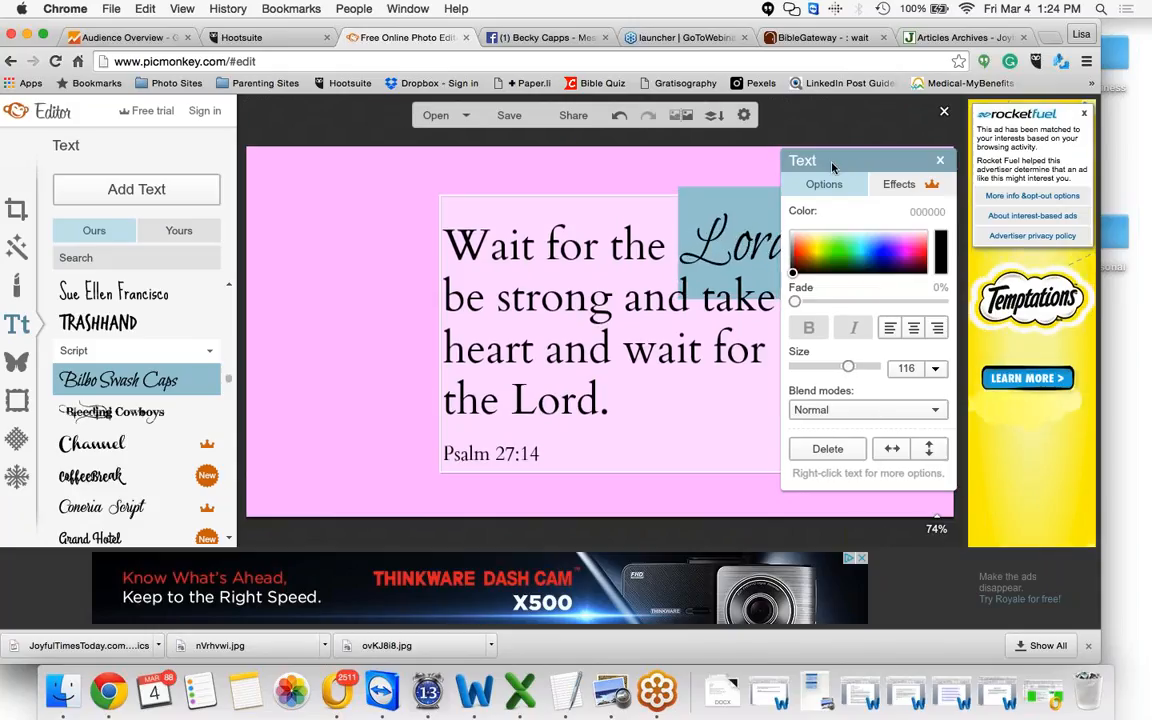
click(775, 390)
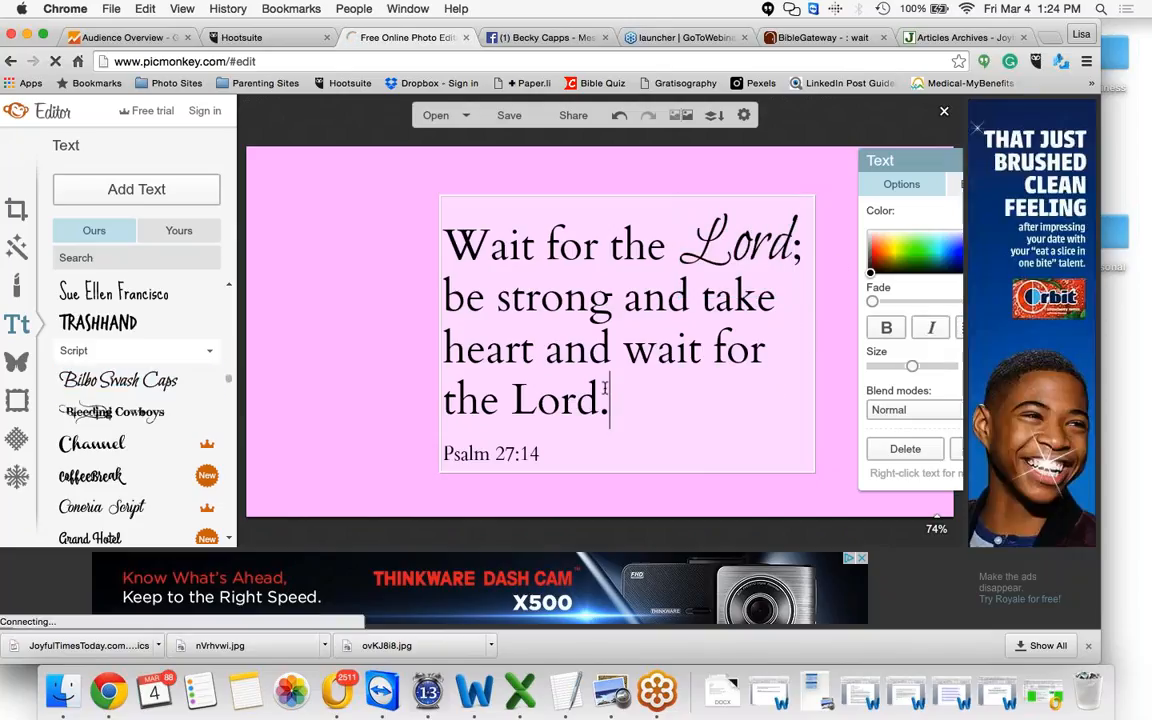
Select the last "Lord", change its font to Bilbo Swash Caps and reduce its size slightly
drag(599, 402, 508, 404)
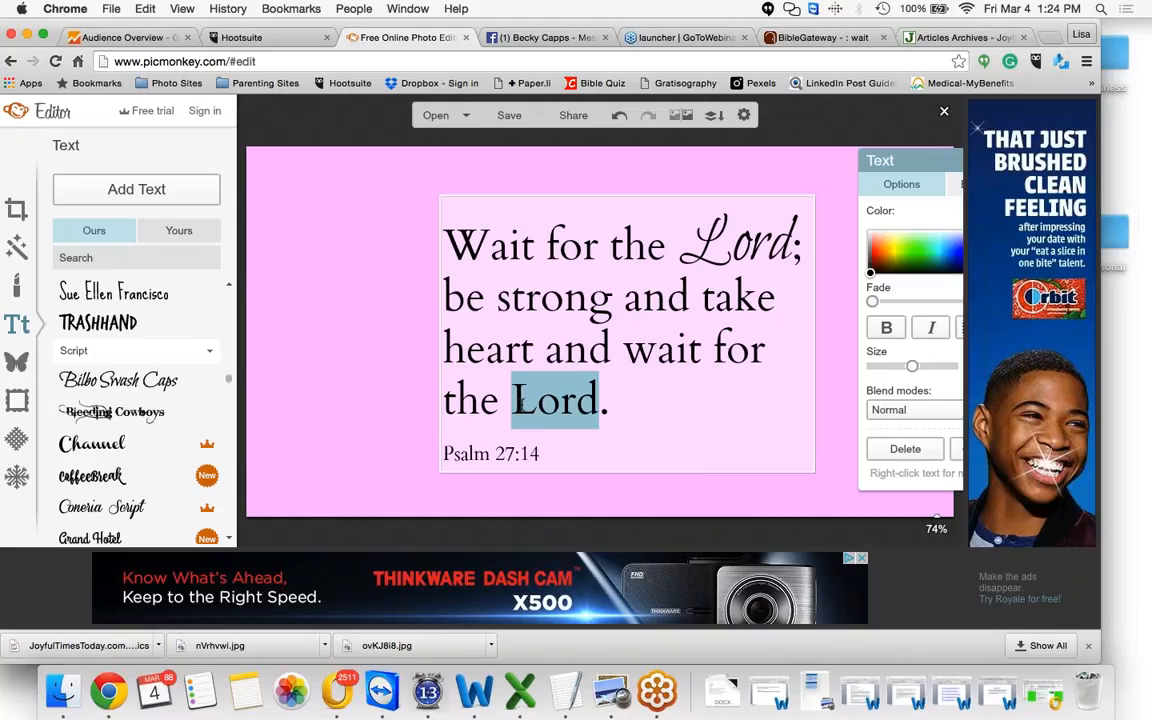
click(173, 385)
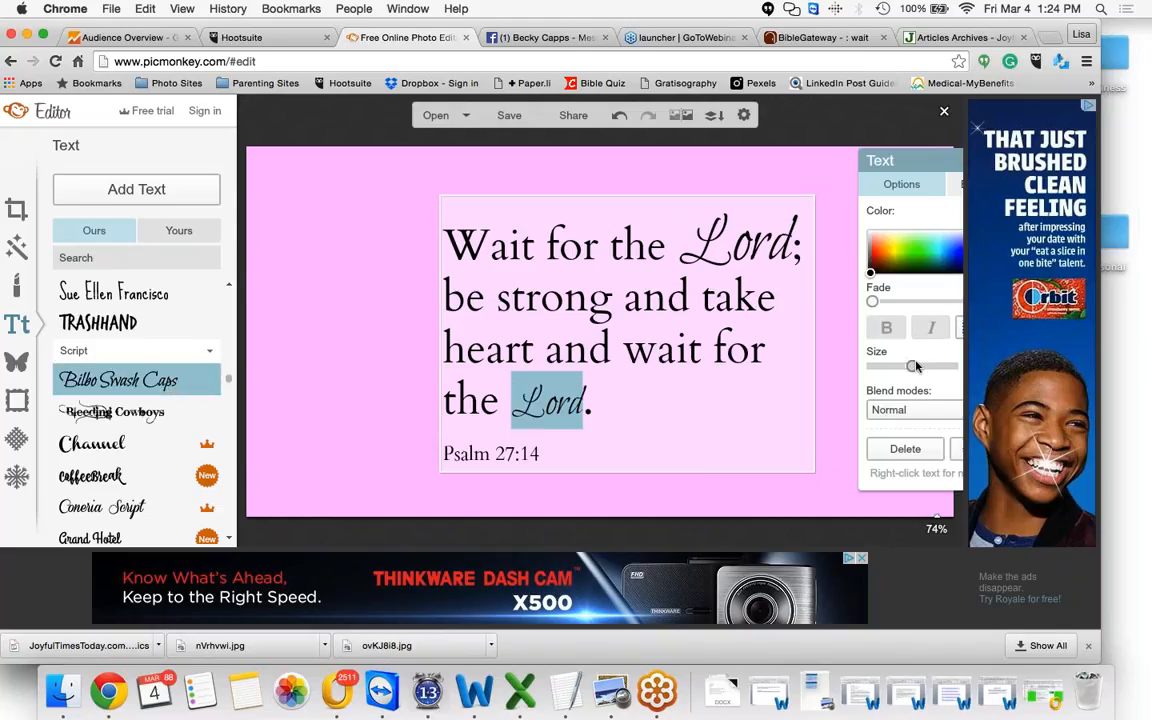
mouse_move(912, 366)
mouse_down()
mouse_move(927, 367)
mouse_move(892, 370)
mouse_up()
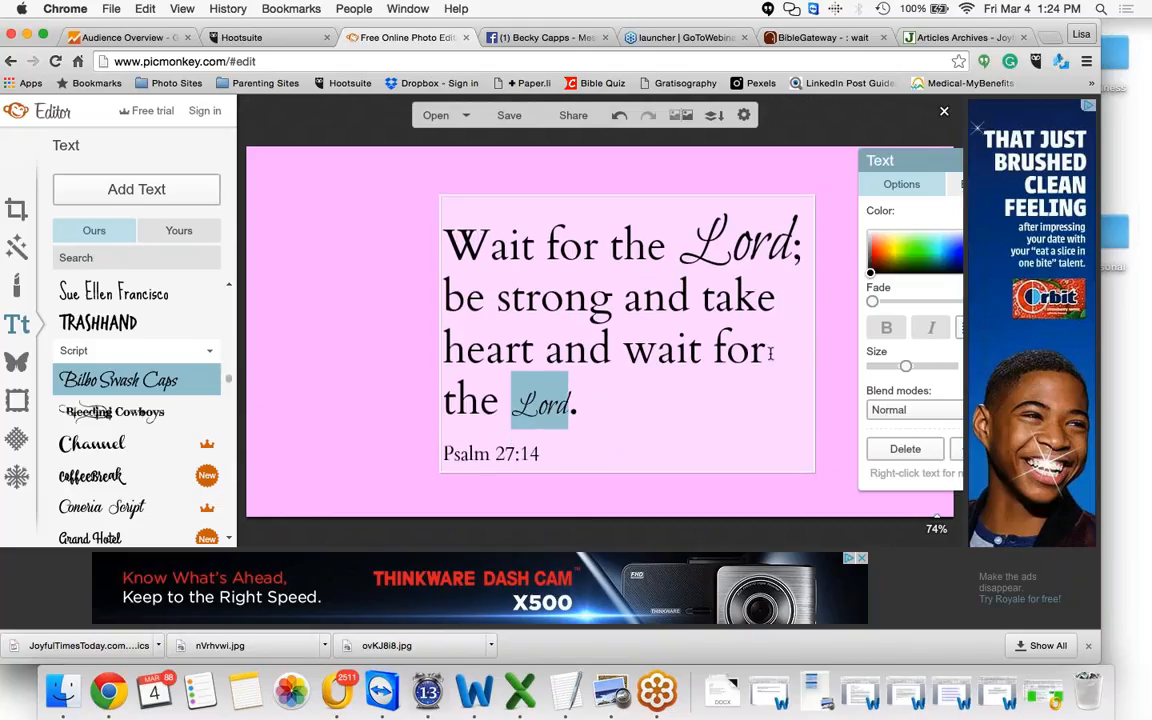
Try to break the last "Lord" onto its own line and edit the line before it, then undo those edits
click(510, 402)
key(Return)
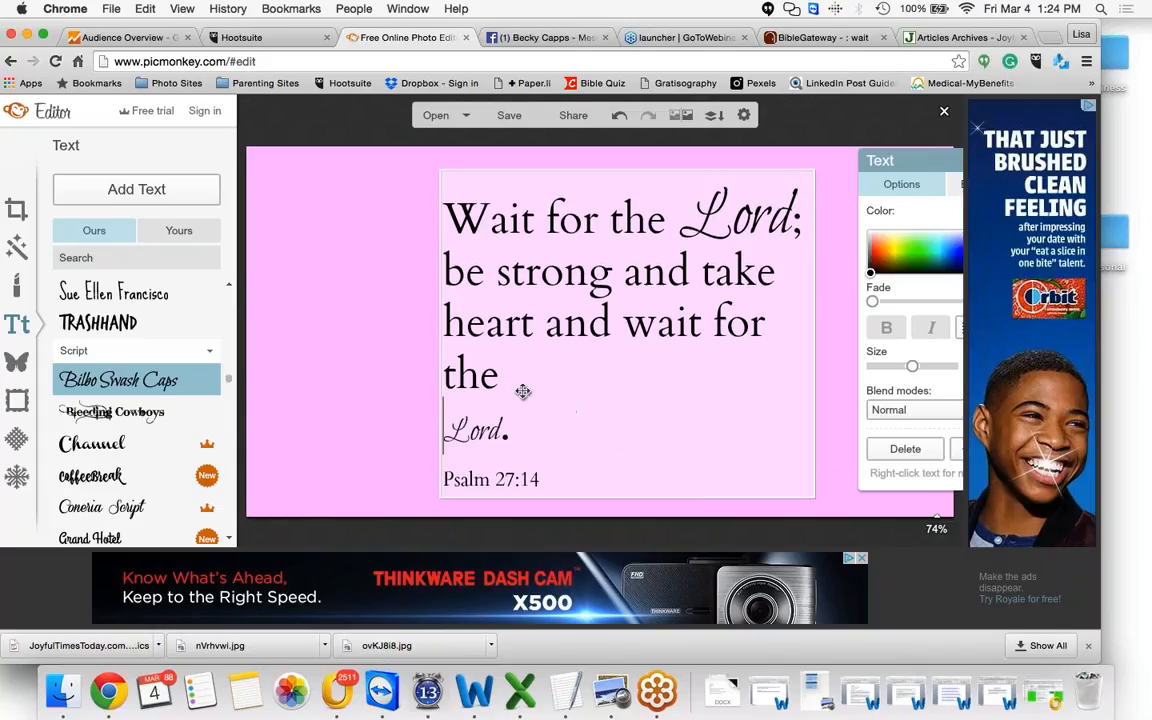
click(768, 324)
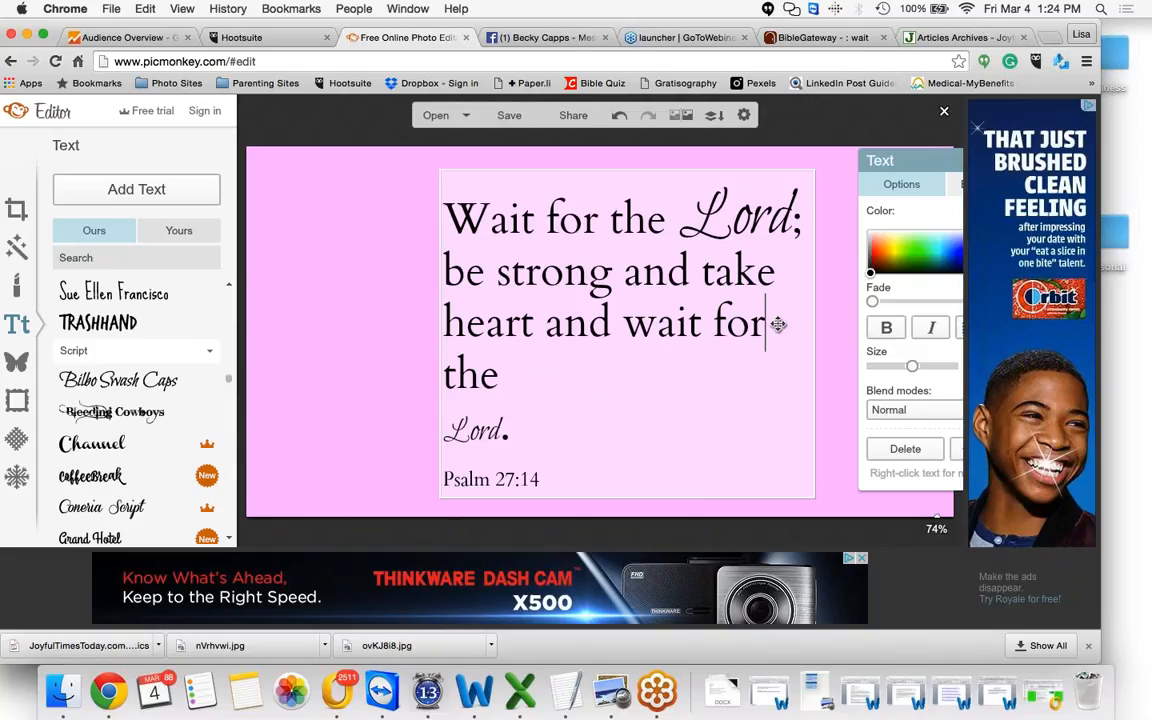
key(Delete)
key(Delete)
text(t)
key(BackSpace)
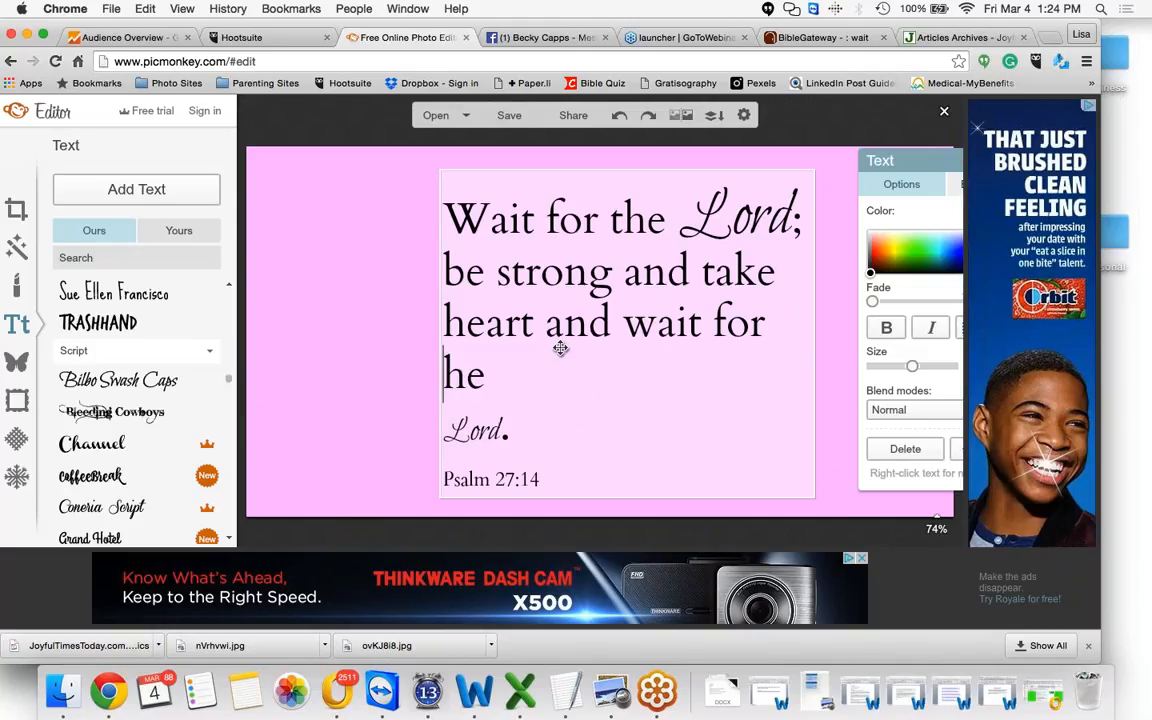
key(super+z)
key(super+z)
key(super+z)
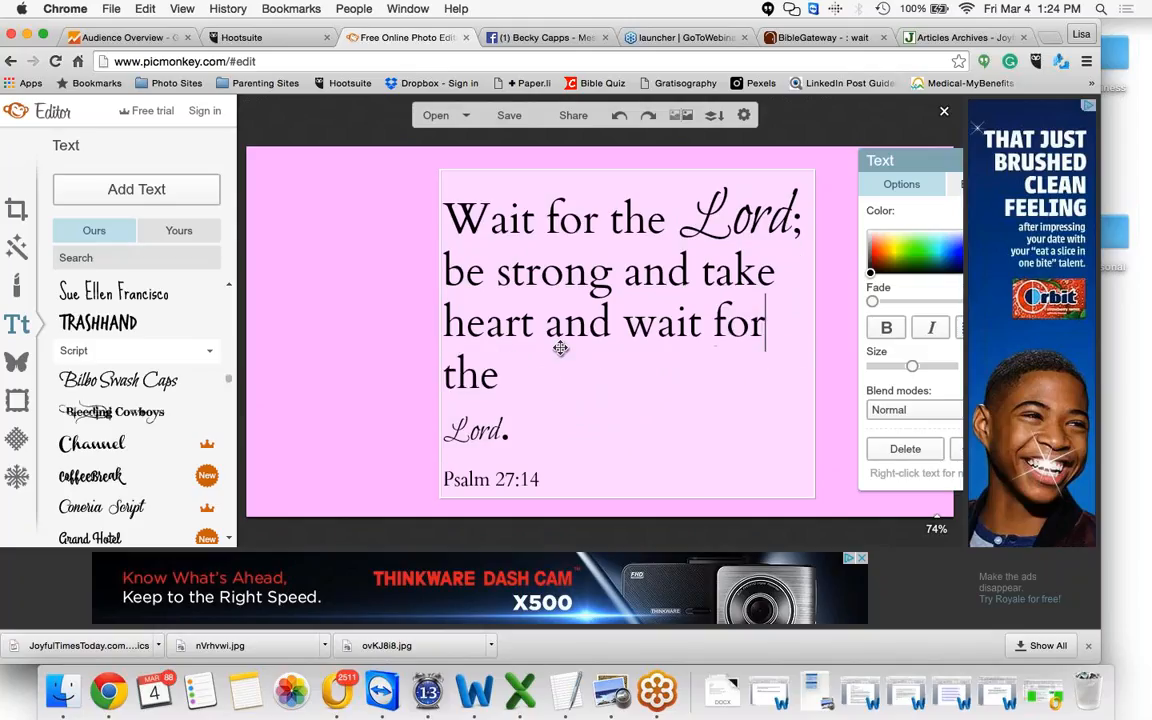
key(super+z)
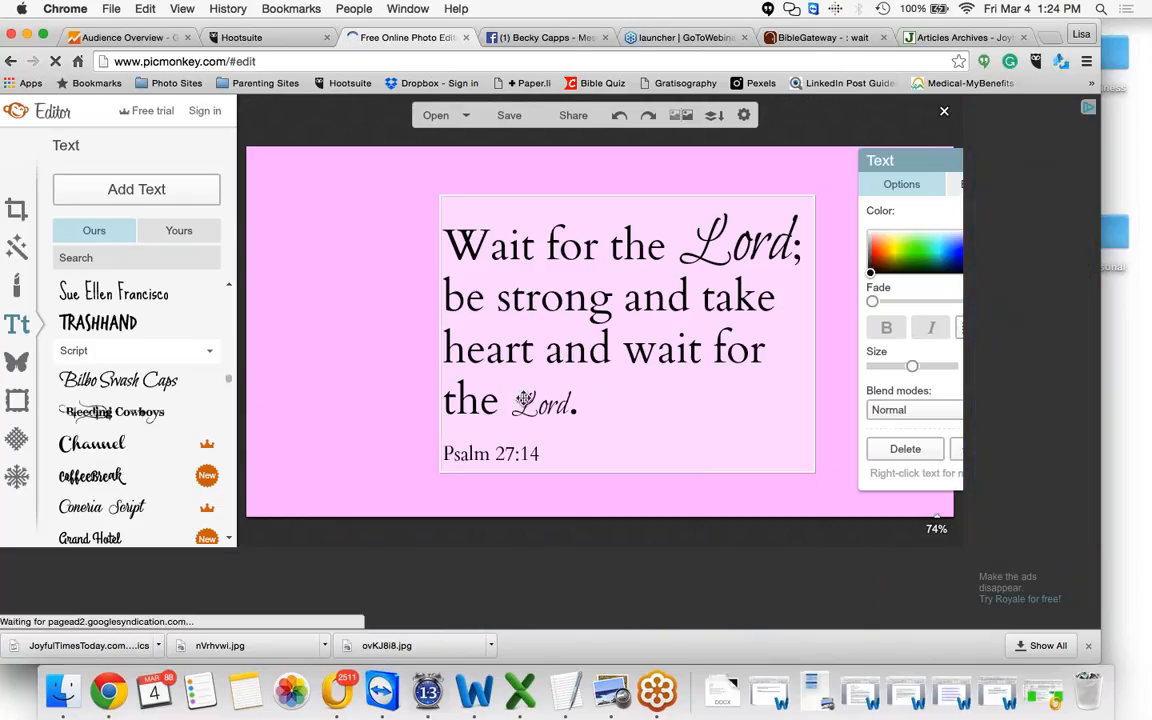
Select the last "Lord" in the verse and delete it
double_click(563, 397)
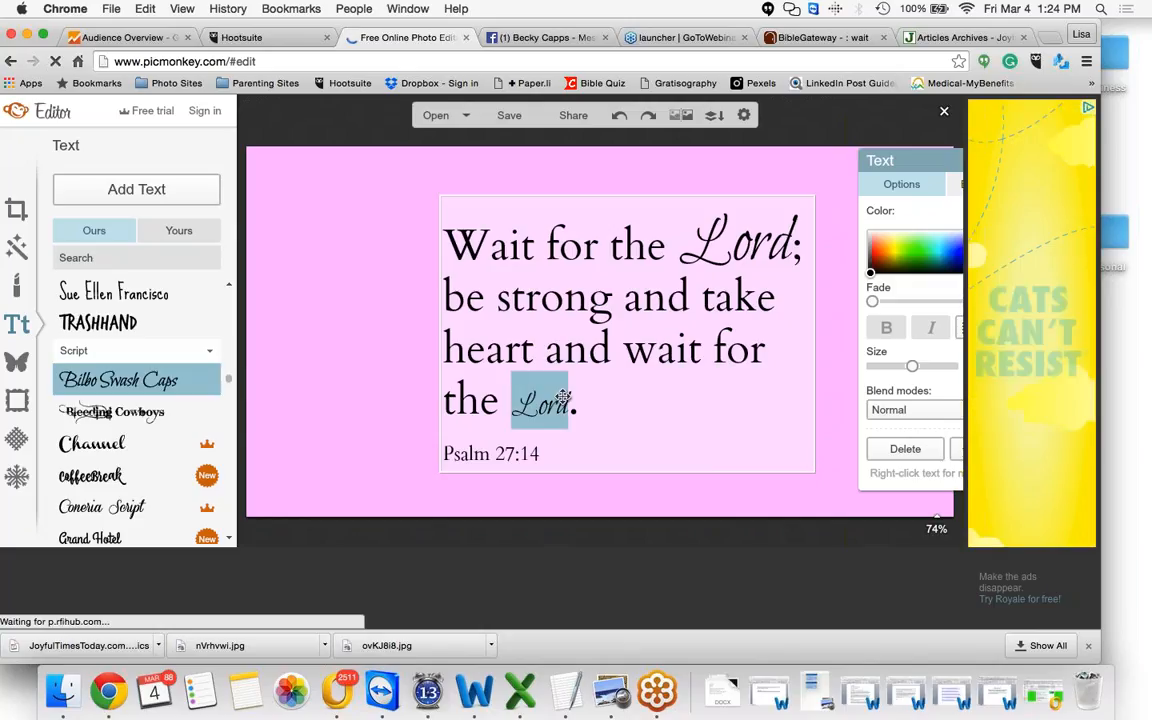
mouse_move(563, 397)
mouse_down()
mouse_move(577, 397)
mouse_move(568, 393)
mouse_up()
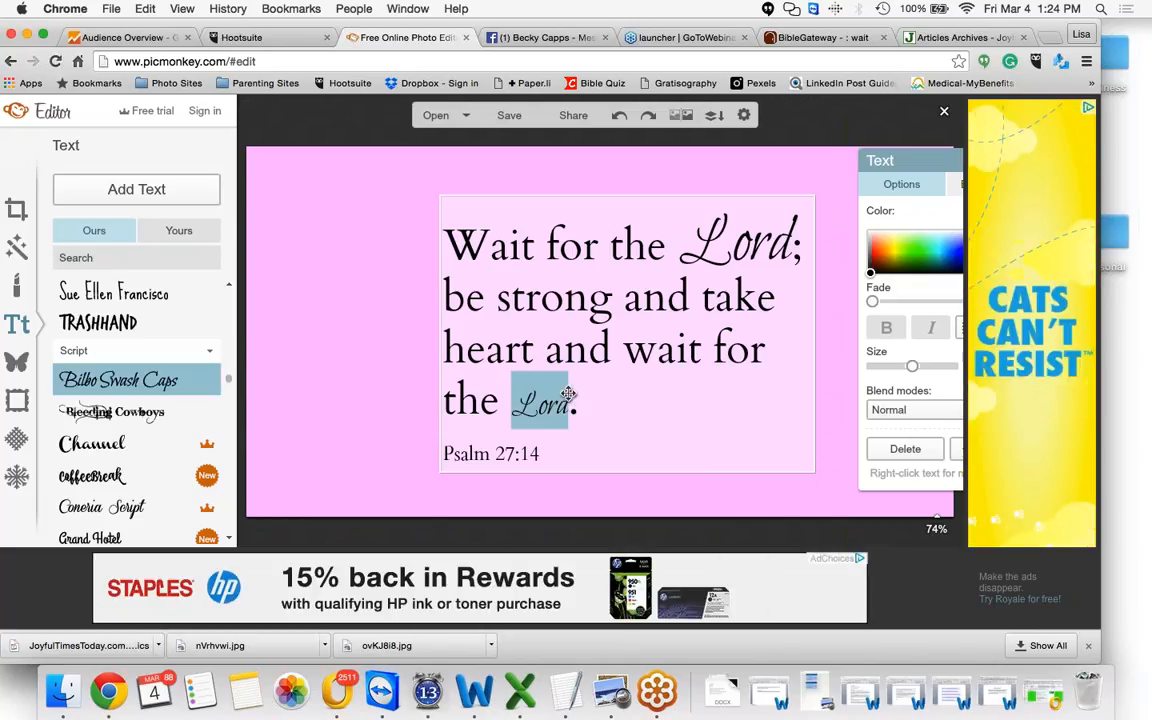
key(BackSpace)
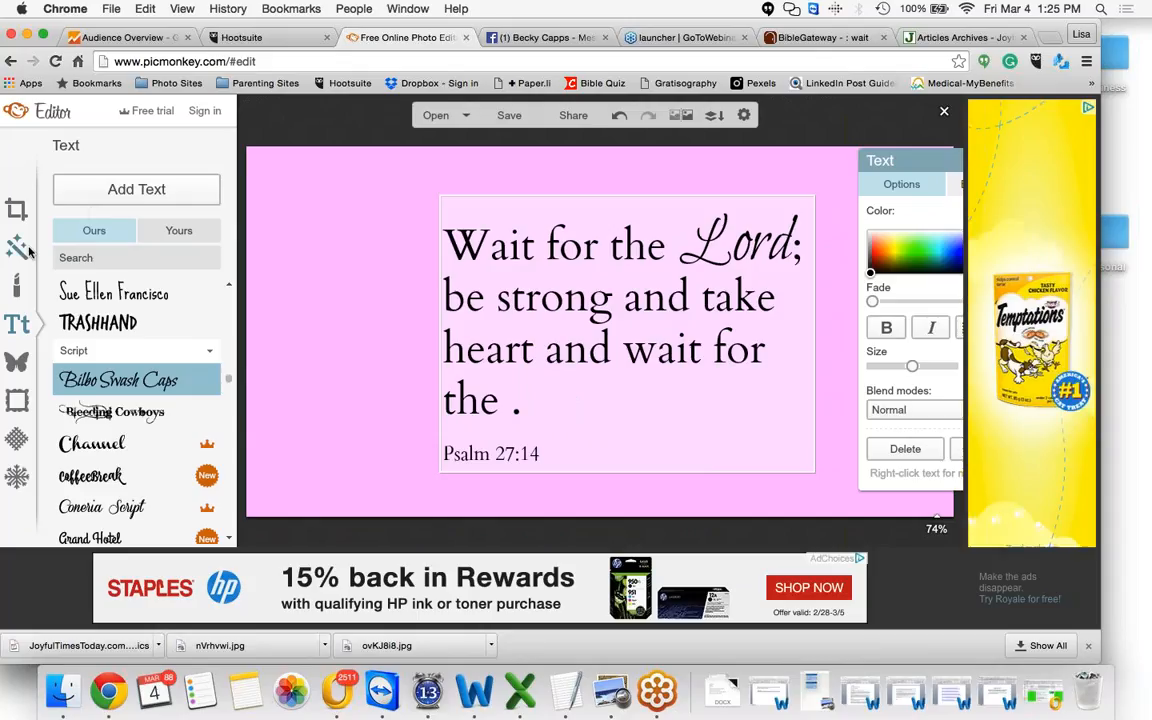
Add a new text box reading "Lord" and enlarge it to the maximum size
click(136, 190)
text(Lord)
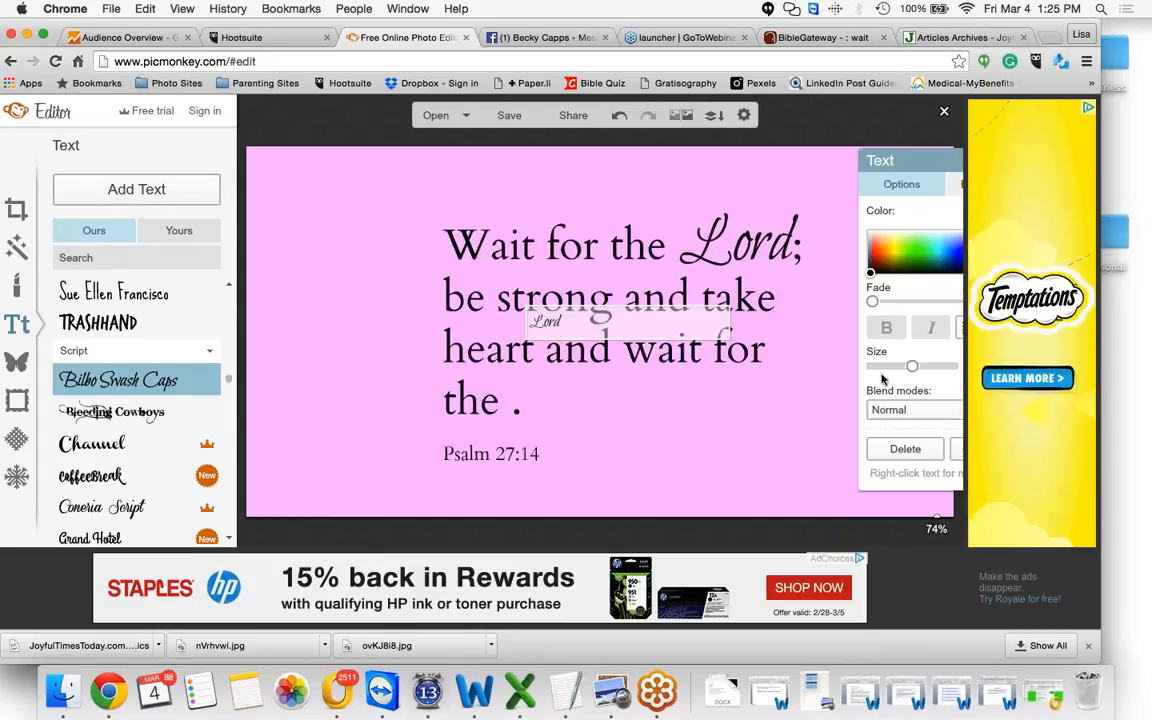
drag(912, 366, 949, 366)
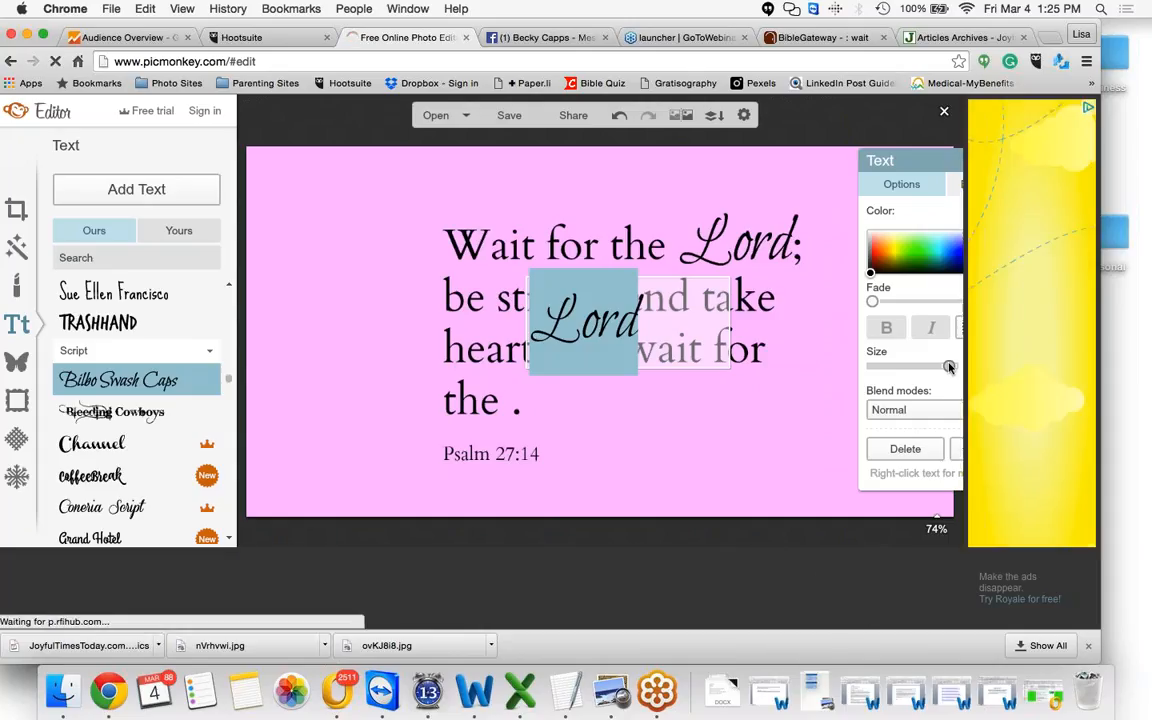
click(786, 288)
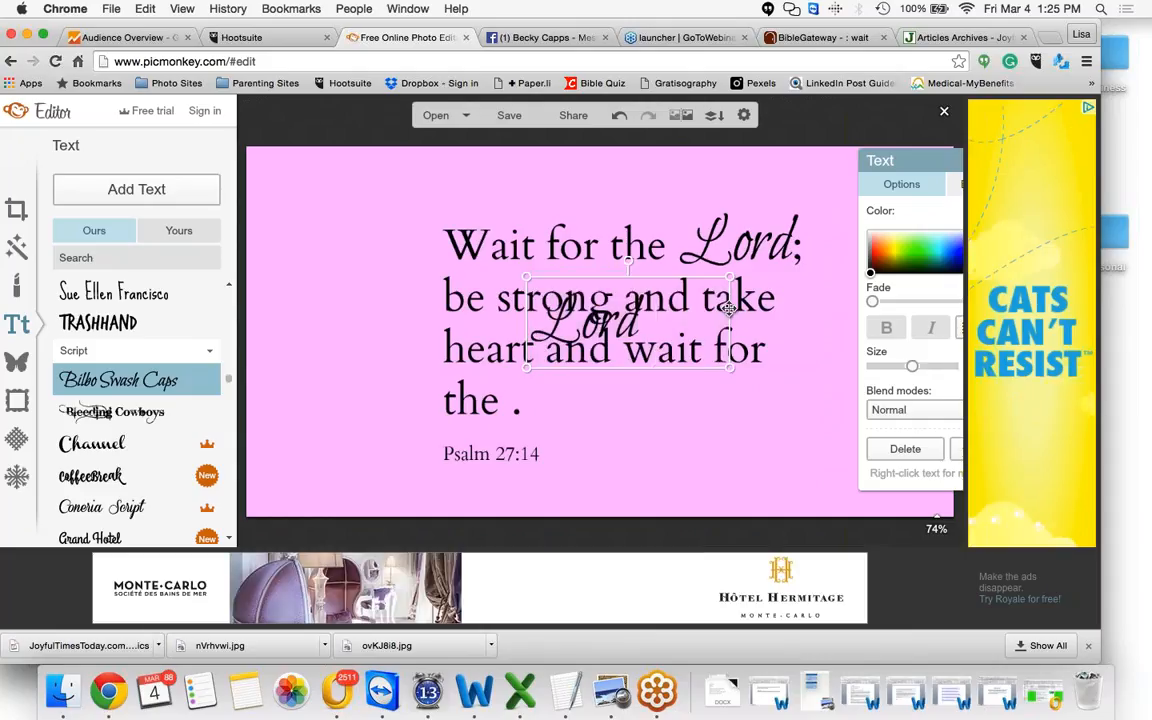
Move the new "Lord" text onto the verse's last line and resize it to fit beside "the"
drag(728, 309, 647, 389)
click(519, 405)
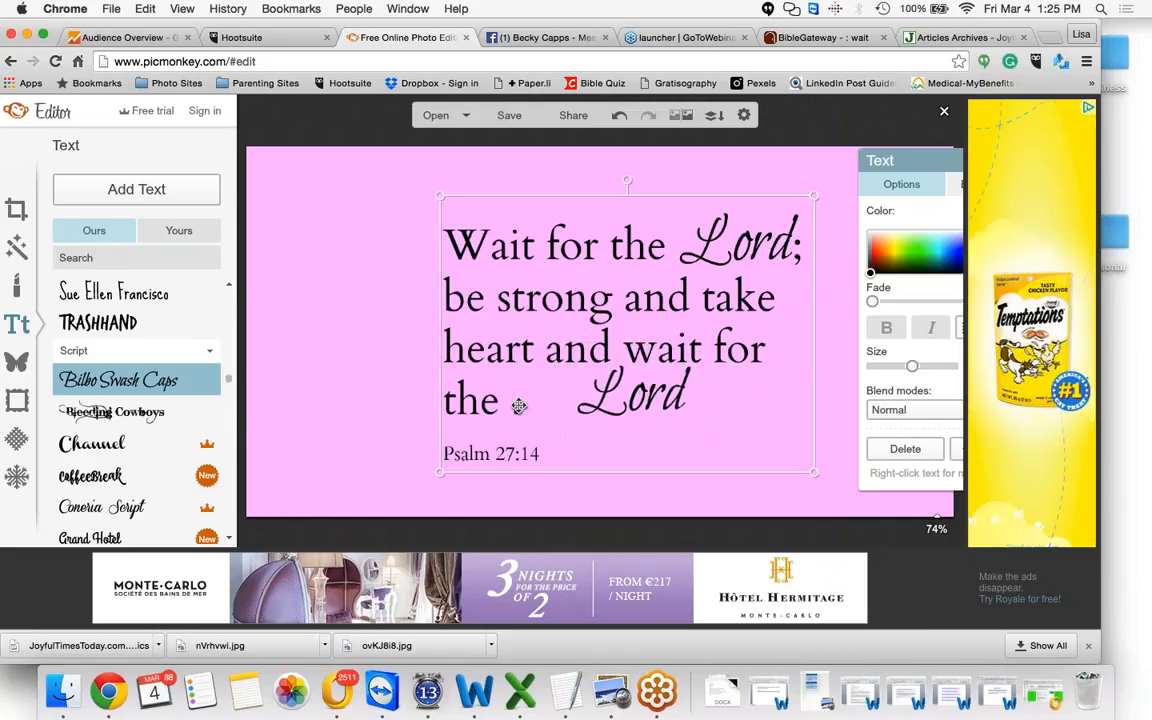
click(519, 405)
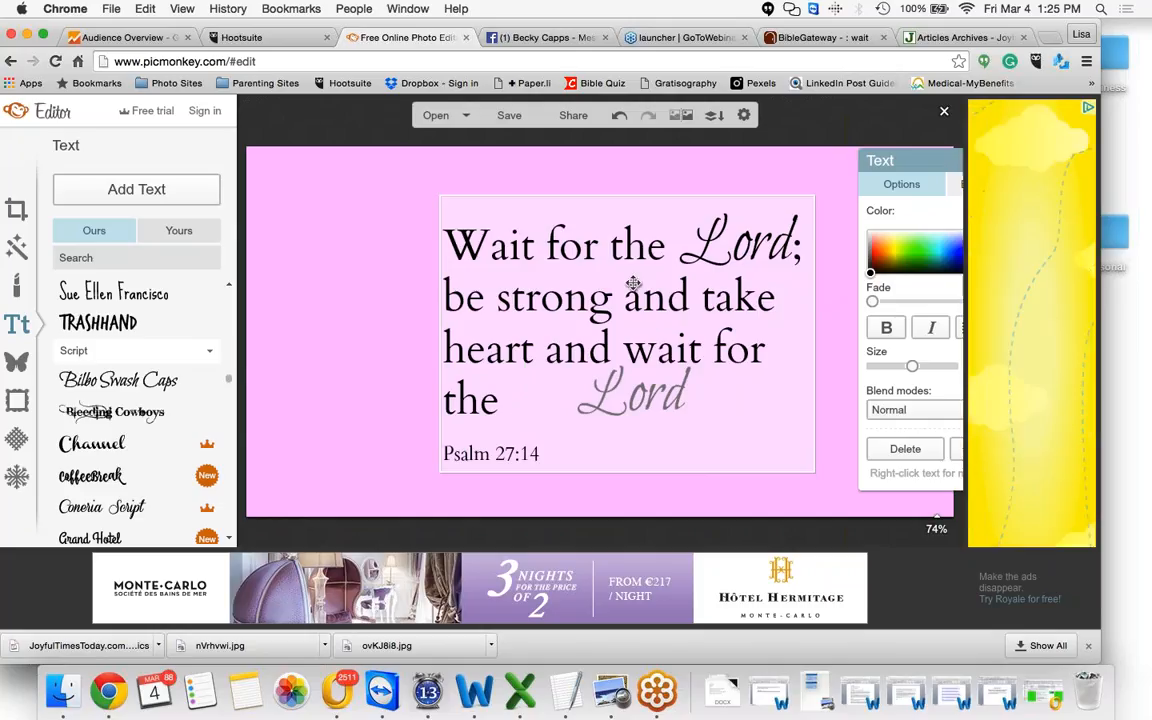
drag(664, 238, 746, 203)
click(642, 191)
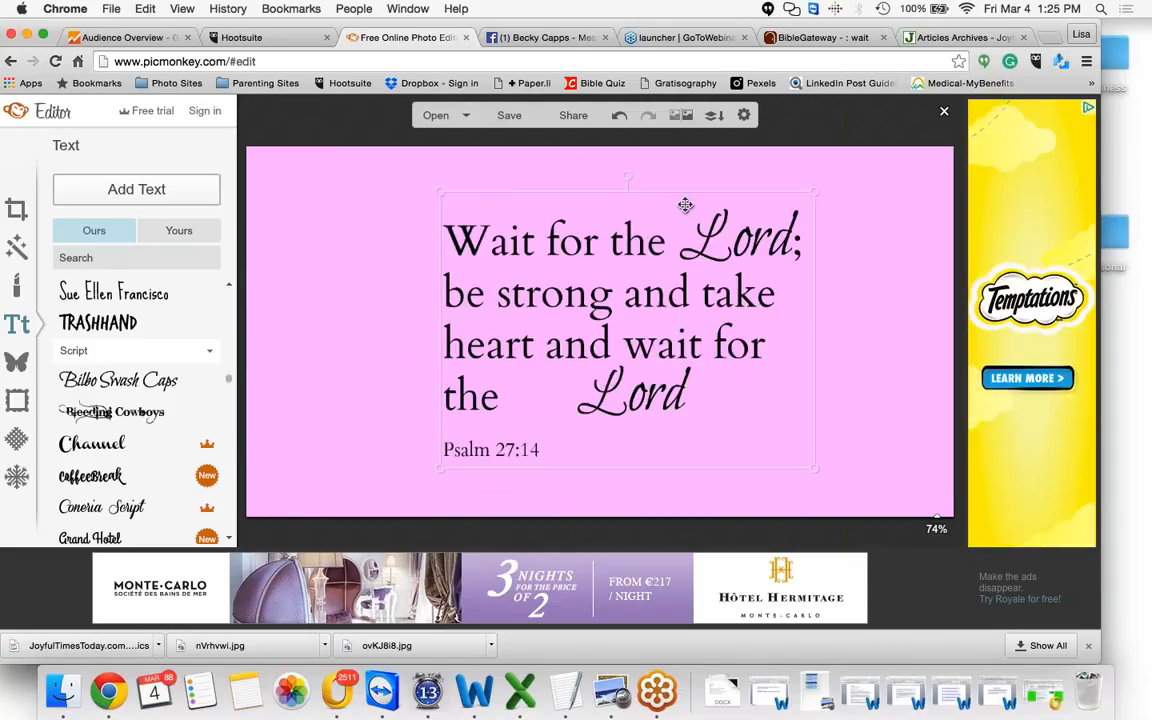
drag(685, 205, 554, 199)
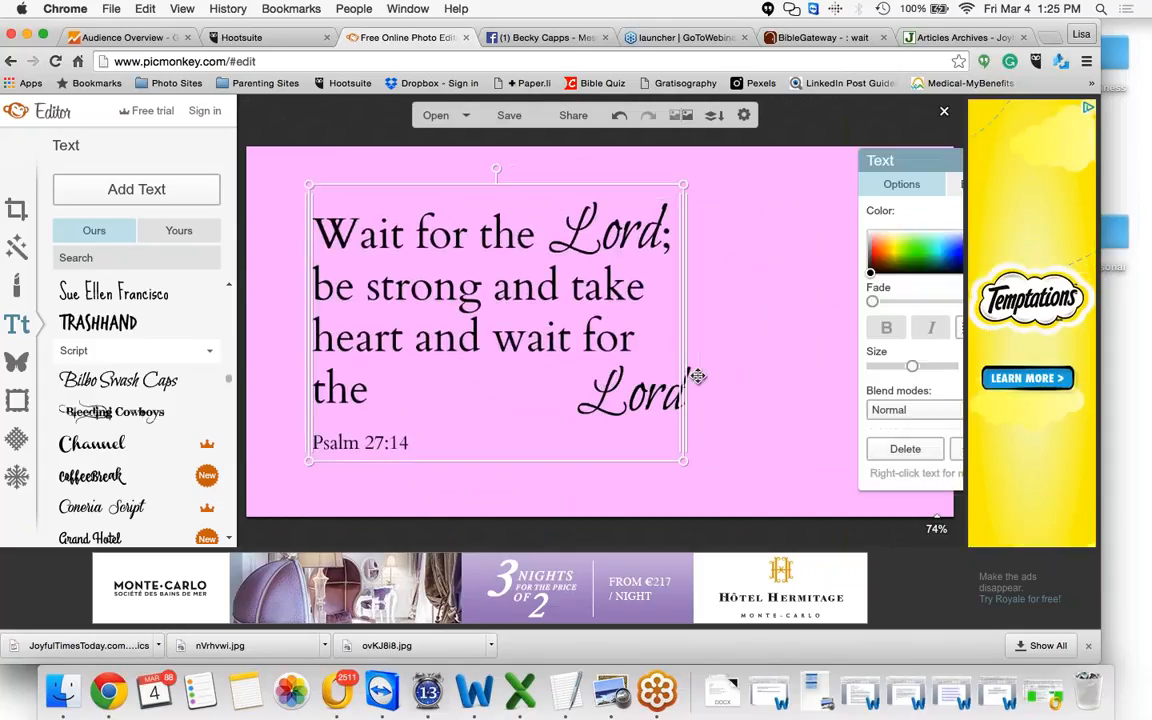
click(688, 374)
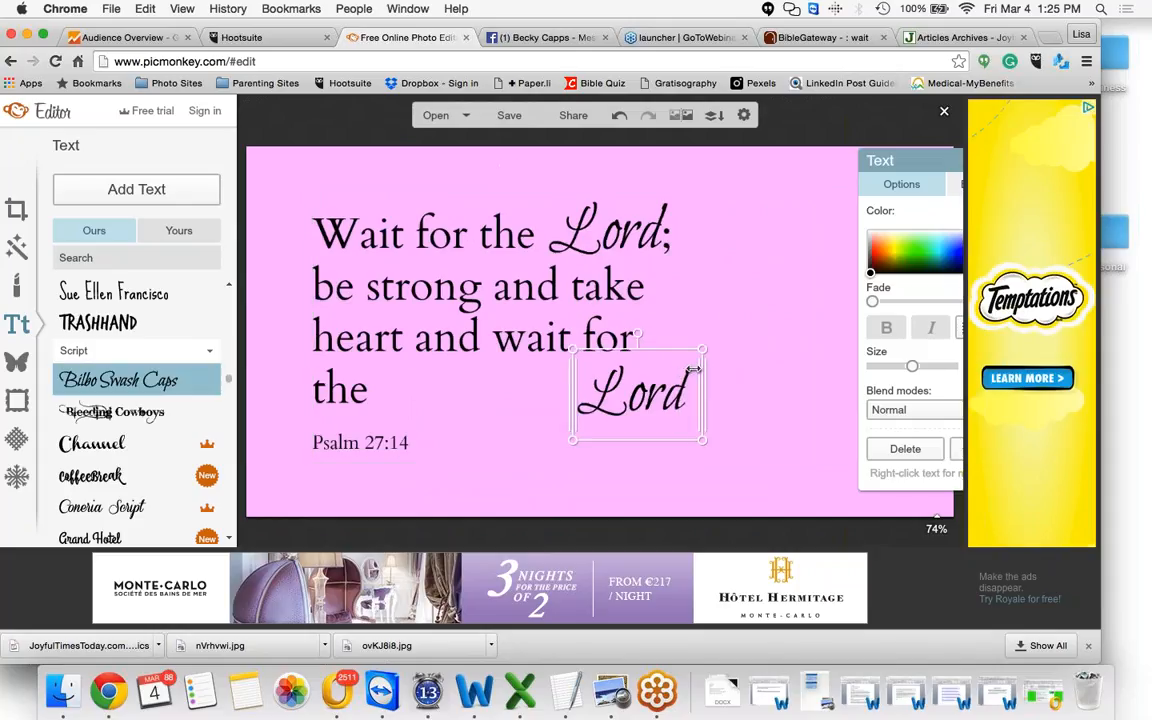
mouse_move(681, 386)
mouse_down()
mouse_move(625, 379)
mouse_move(694, 378)
mouse_up()
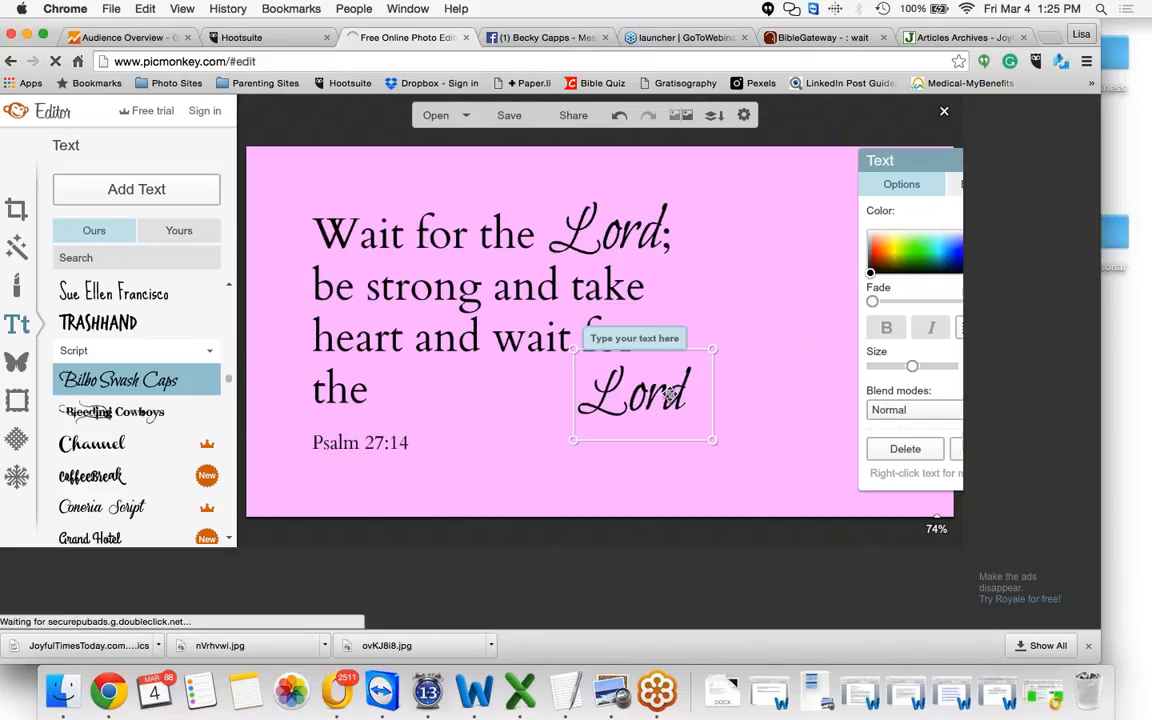
drag(670, 394, 608, 398)
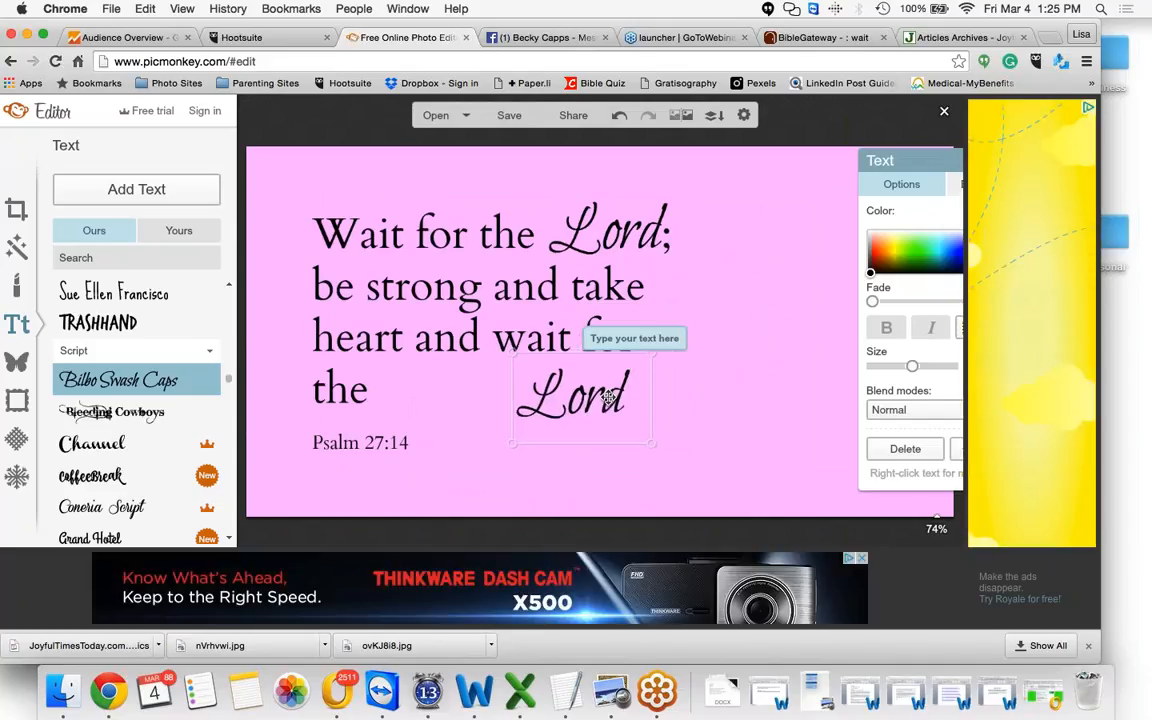
Reposition the verse text box so "Lord" sits directly after "the" on the last line
click(554, 300)
drag(554, 300, 688, 318)
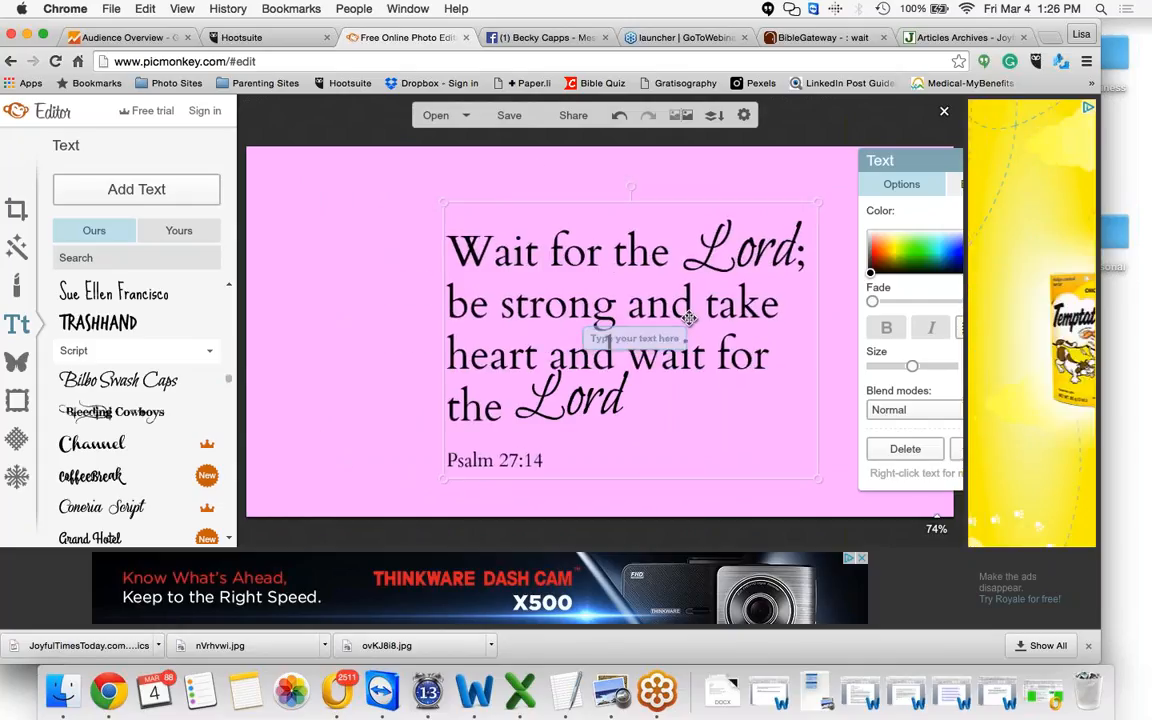
drag(689, 318, 689, 315)
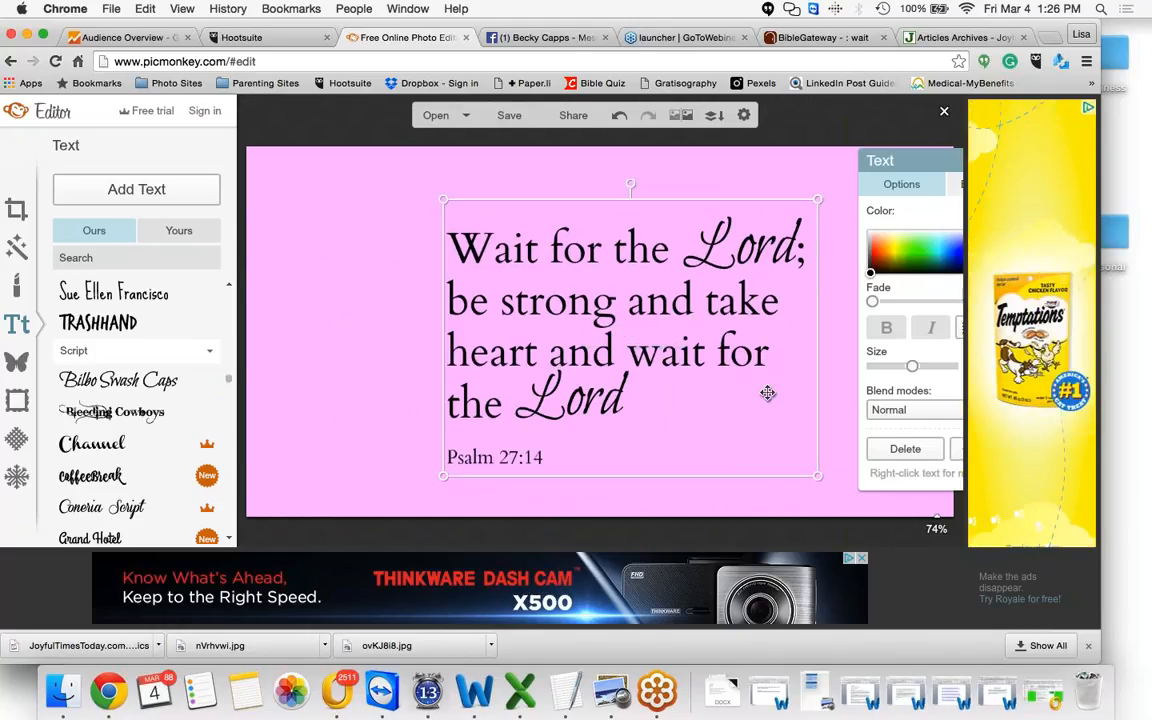
click(831, 347)
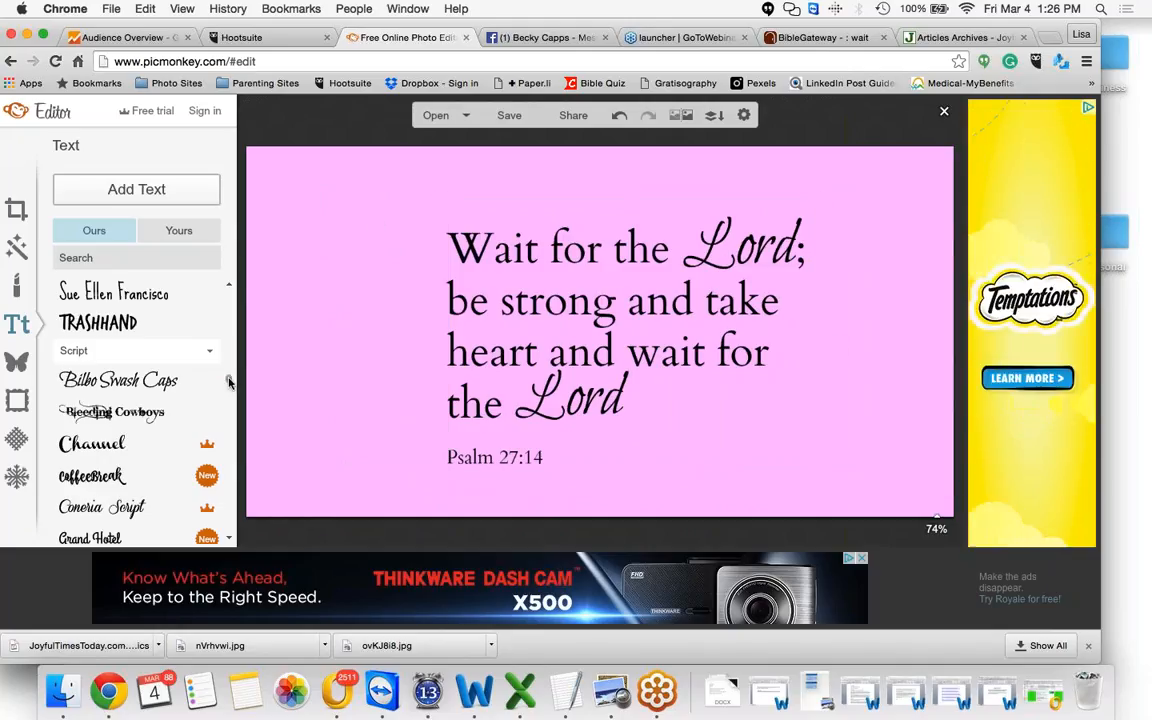
Add the Dark Edges effect to the graphic
click(17, 247)
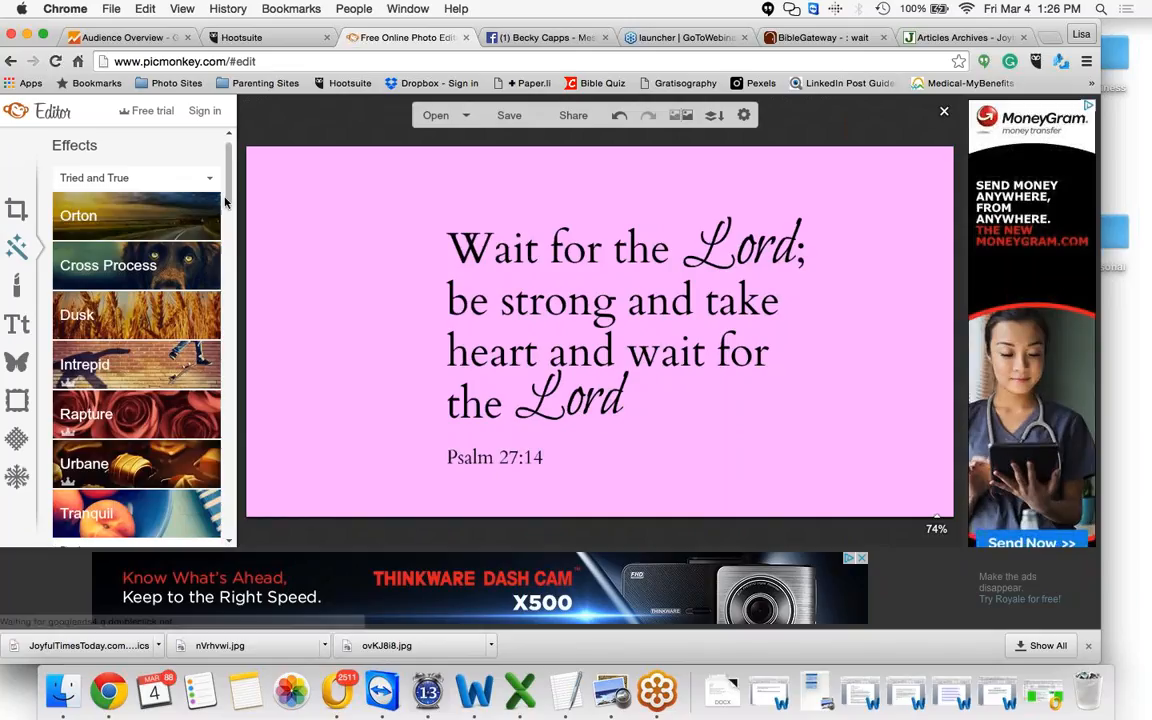
scroll(227, 188, down, 1)
scroll(227, 190, down, 6)
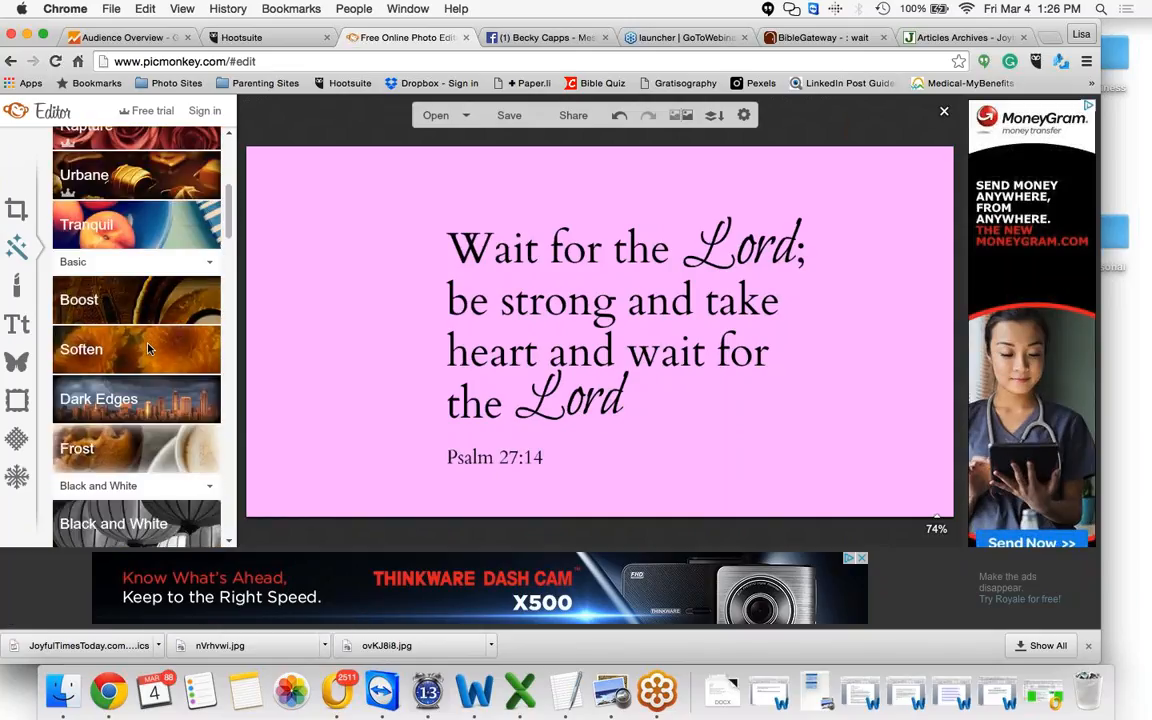
click(145, 396)
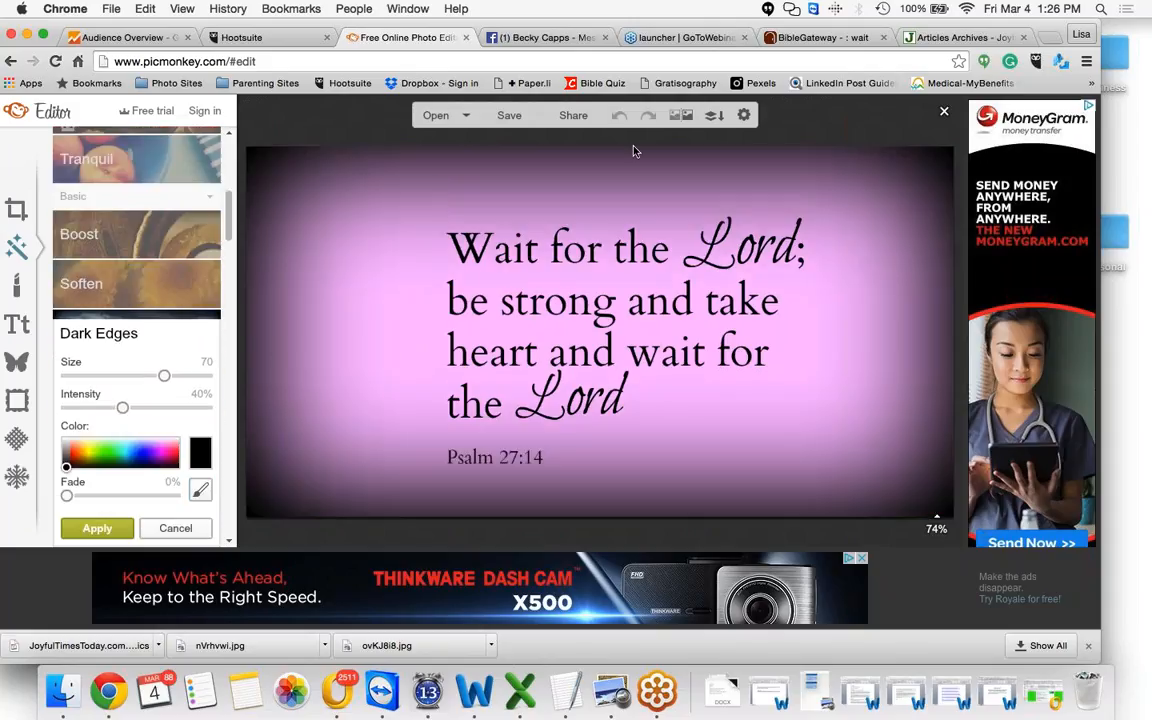
Set the Dark Edges size to 53 and intensity to 49%
click(141, 377)
click(155, 408)
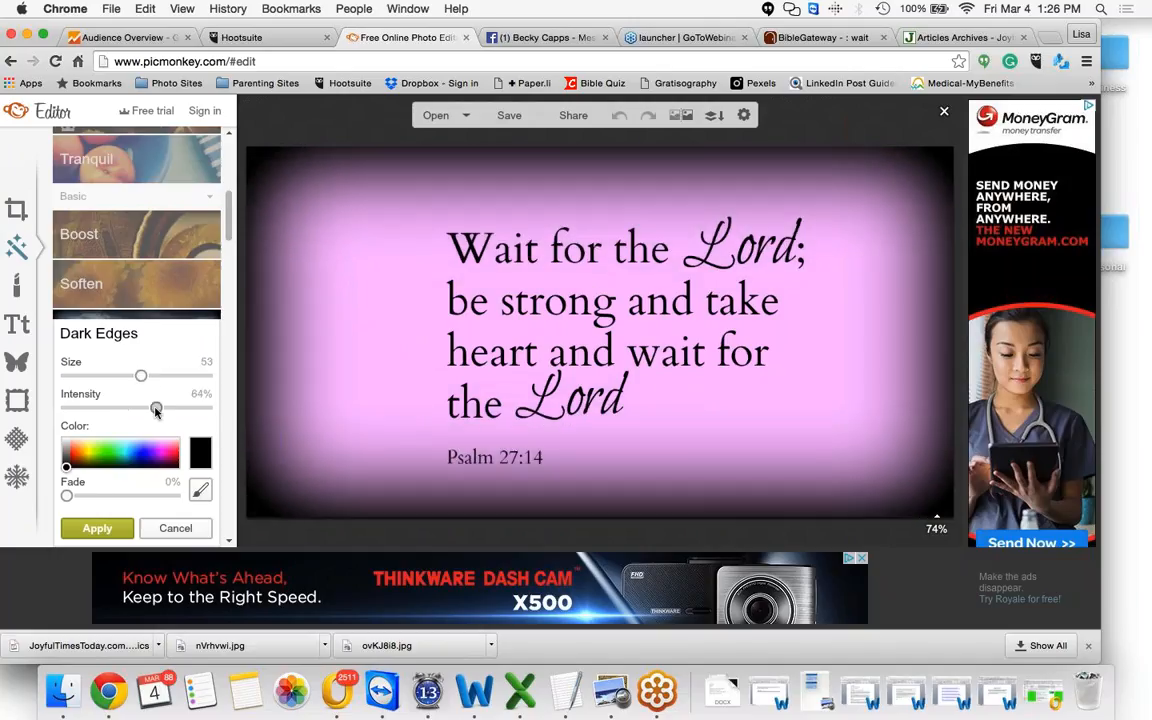
drag(155, 410, 135, 408)
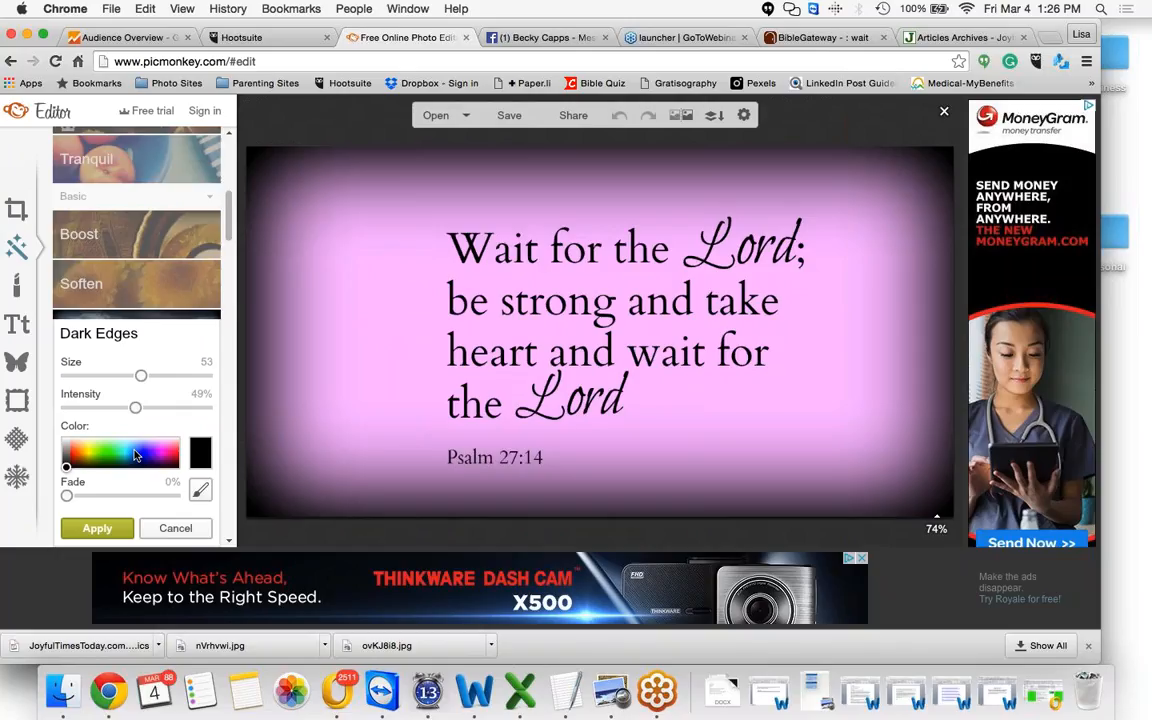
Try a green edge colour for the Dark Edges effect, then cancel the effect
click(136, 455)
click(112, 451)
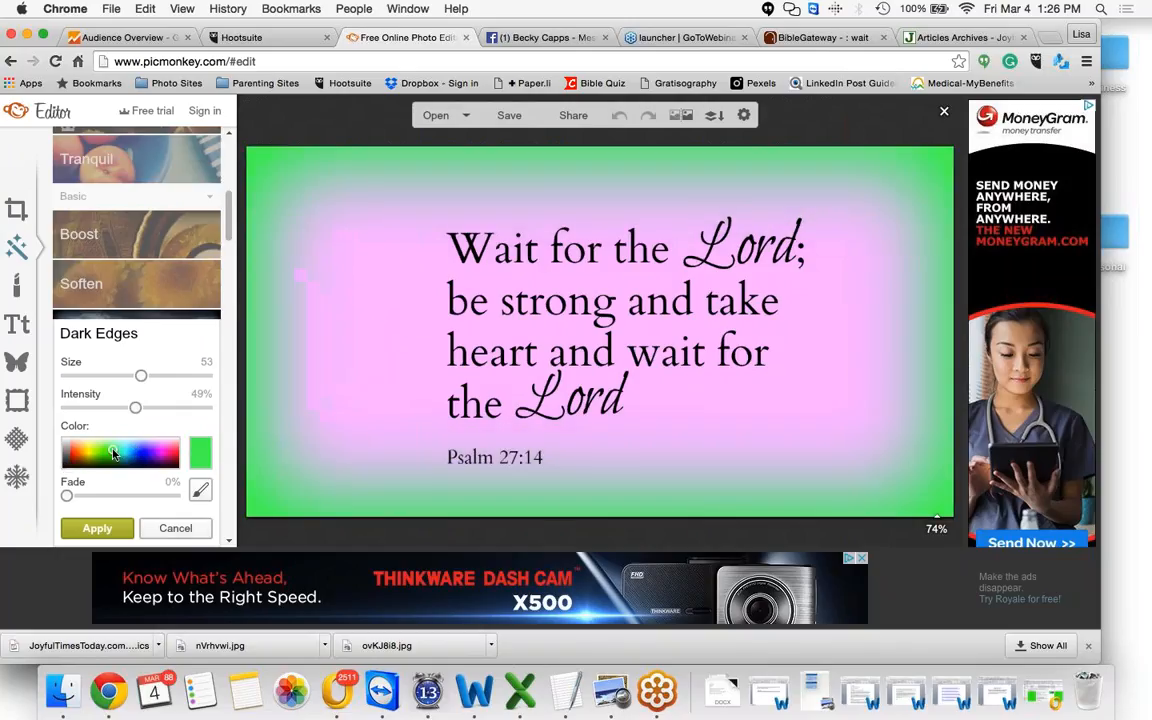
click(160, 529)
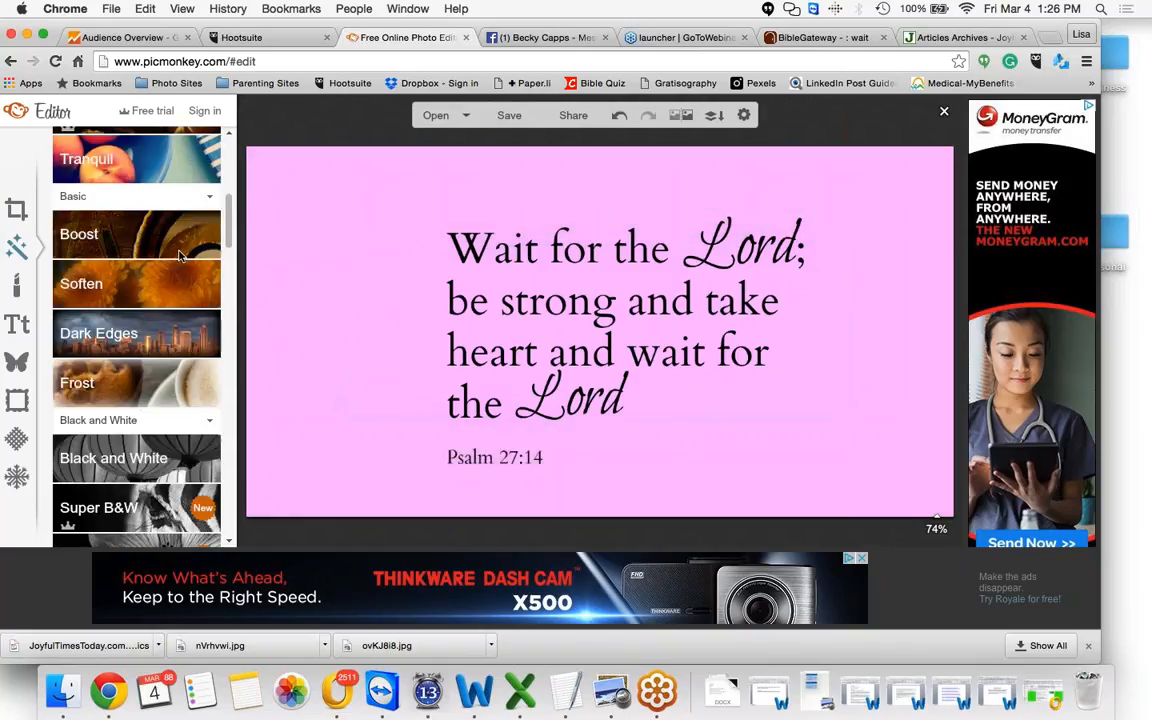
Reapply the Dark Edges effect with its black edge colour
click(139, 340)
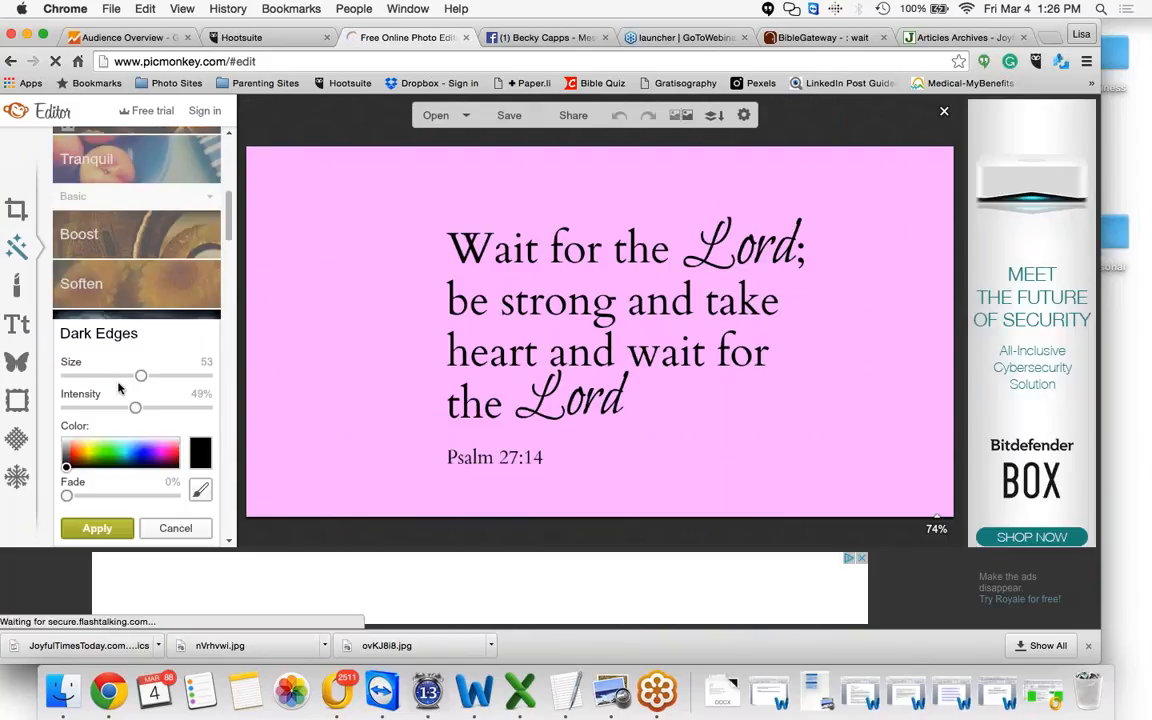
click(98, 529)
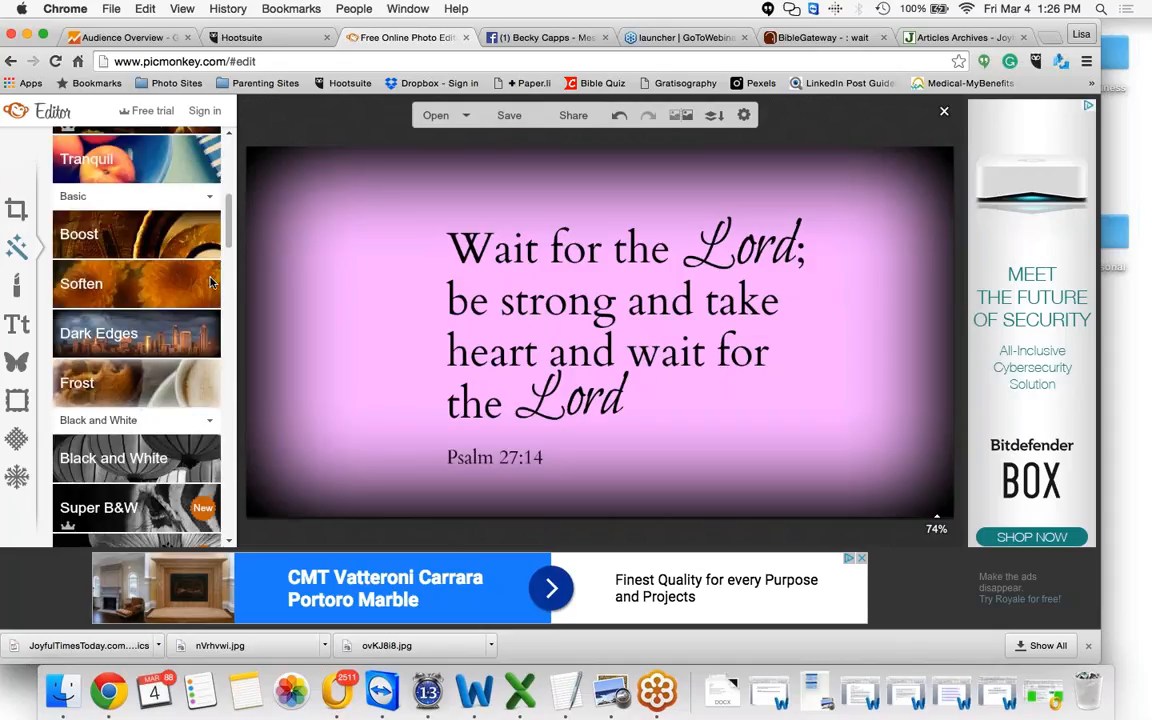
Browse the effects list through the Light and Area categories for other options
scroll(231, 234, down, 1)
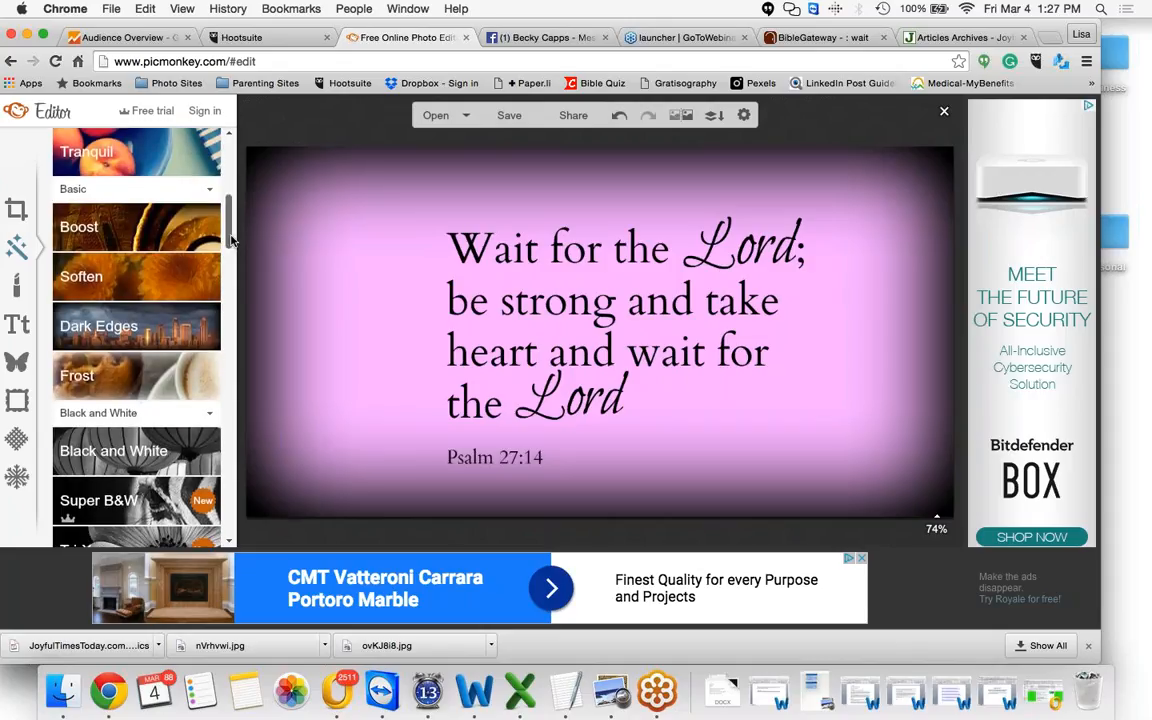
drag(231, 238, 225, 406)
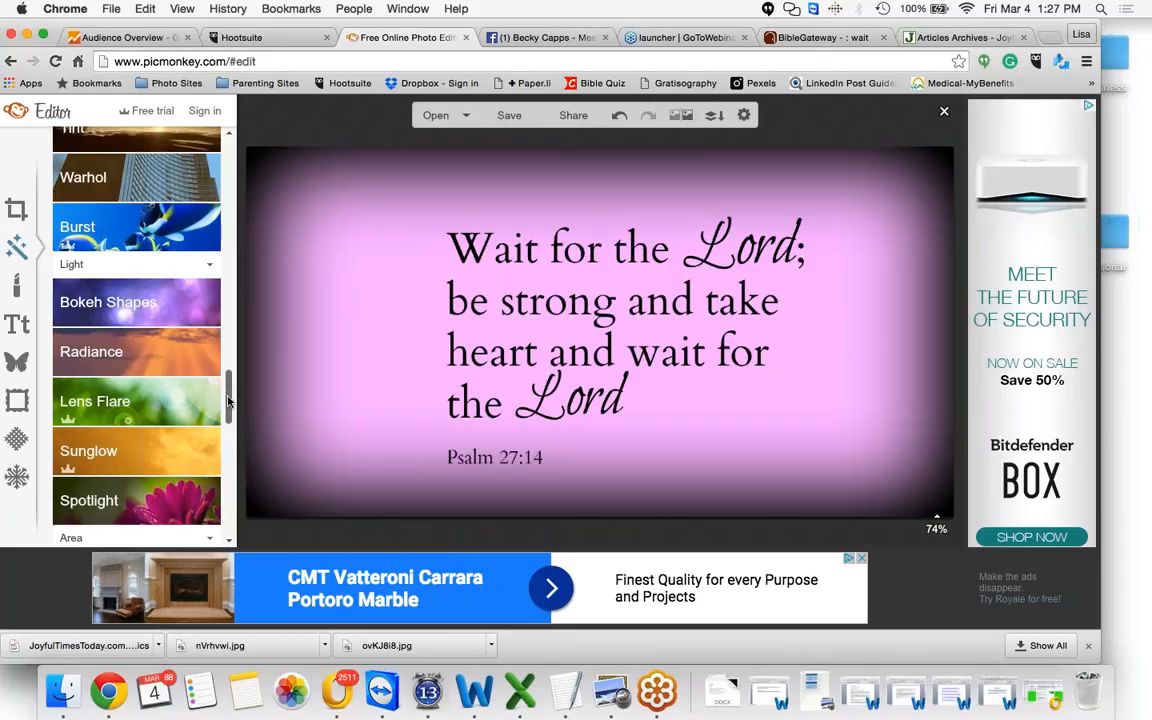
drag(228, 404, 197, 402)
scroll(228, 303, up, 2)
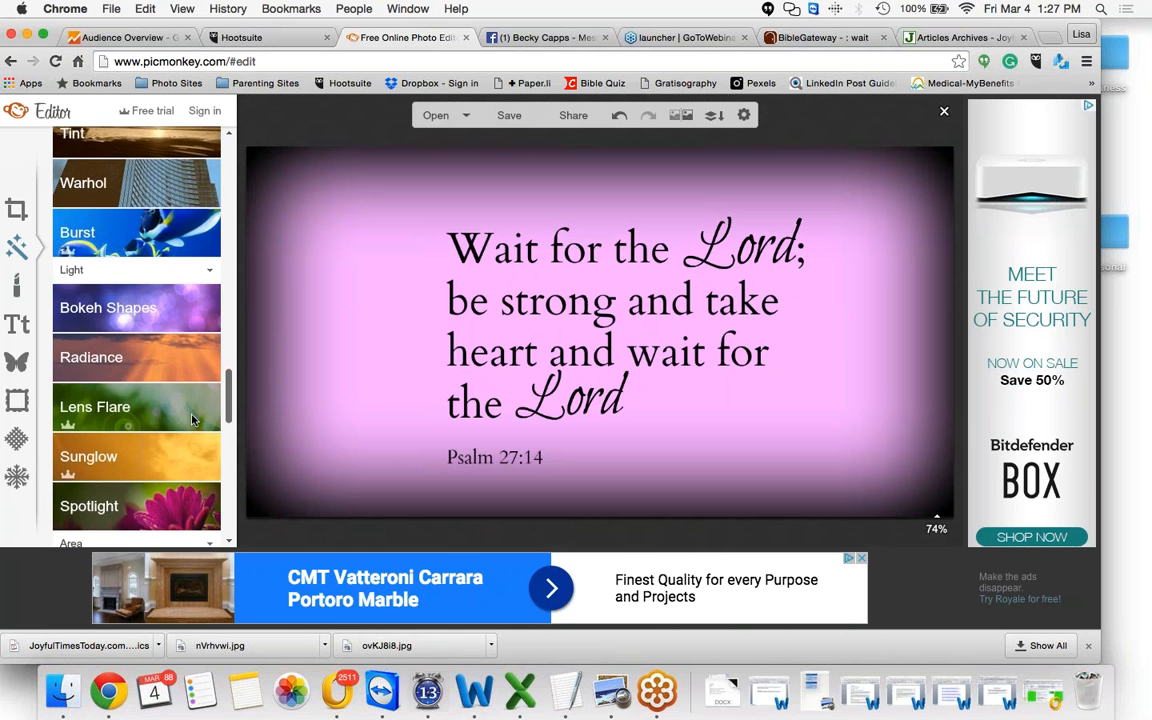
scroll(195, 412, down, 3)
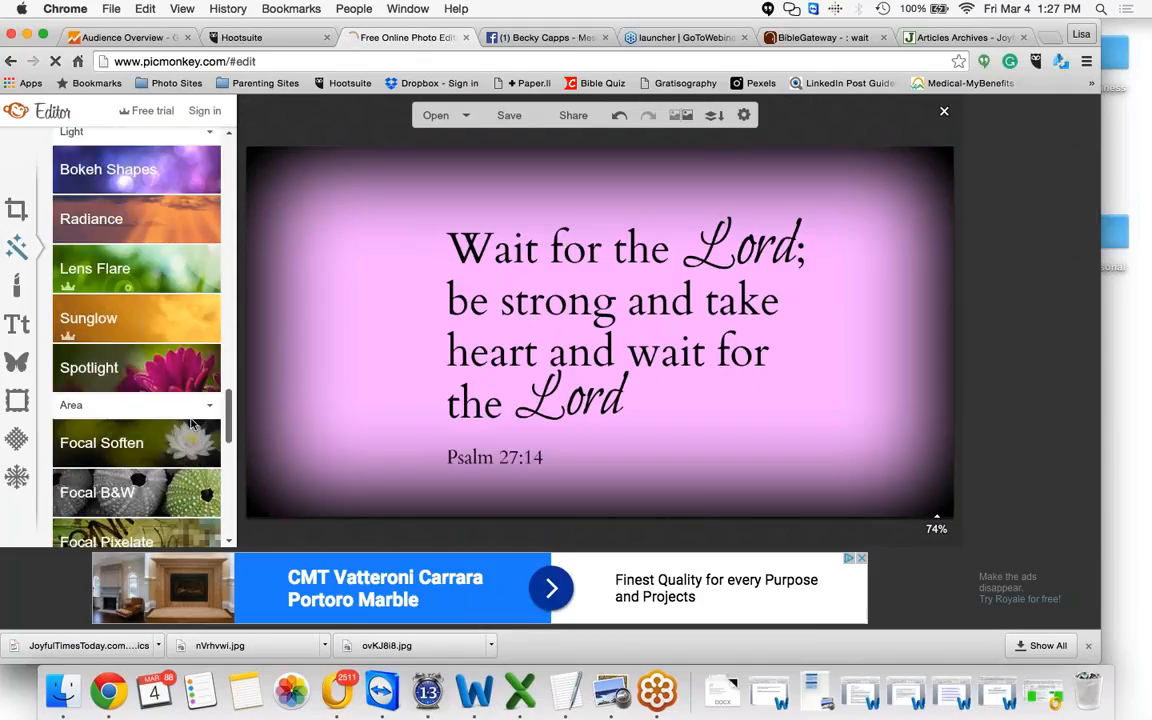
scroll(193, 430, down, 2)
scroll(190, 437, down, 1)
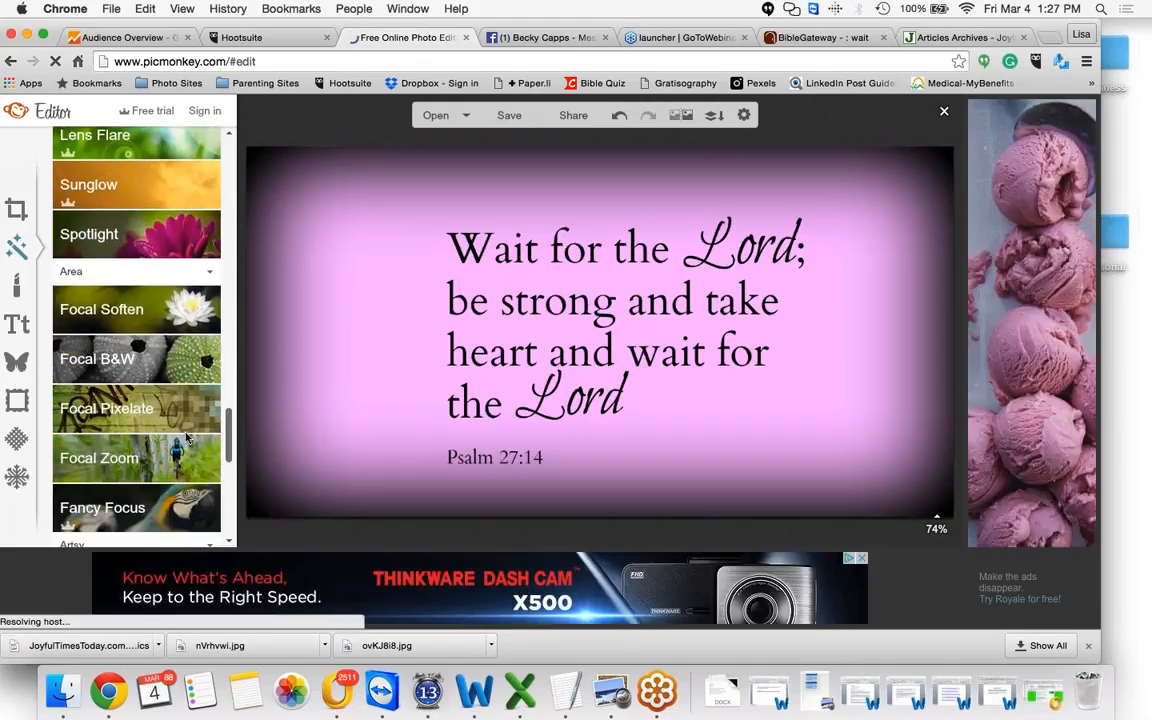
scroll(229, 436, up, 1)
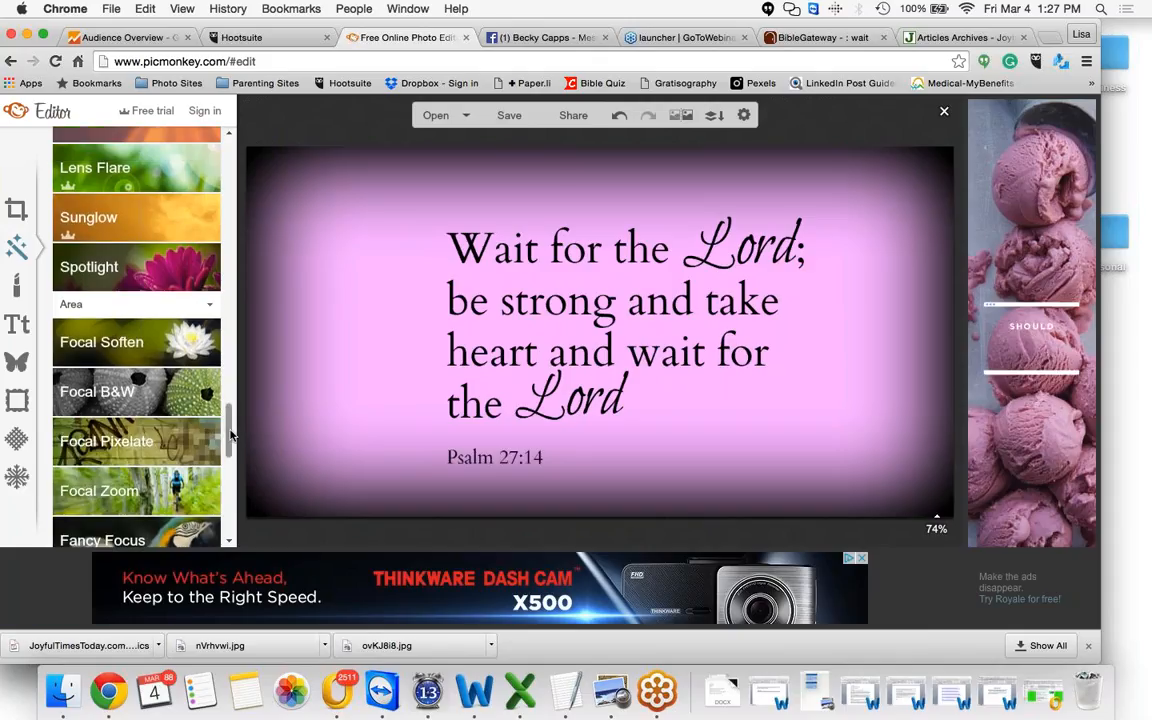
scroll(230, 437, down, 1)
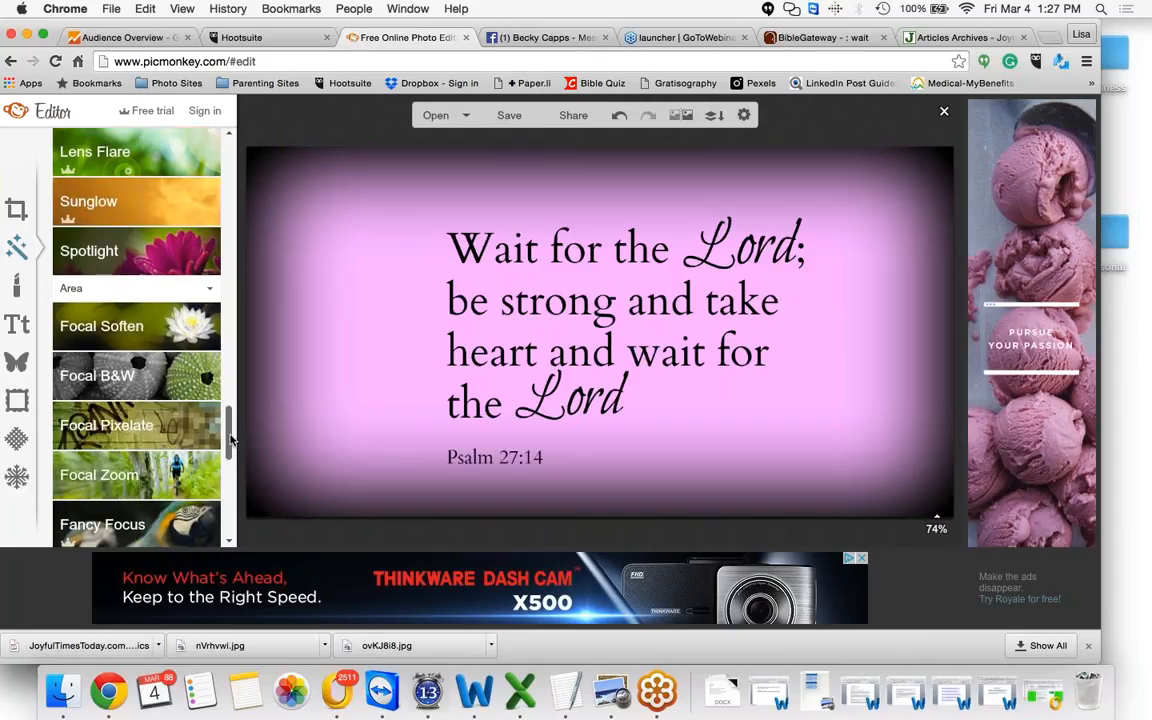
mouse_move(230, 437)
mouse_down()
mouse_move(228, 518)
mouse_move(221, 338)
mouse_up()
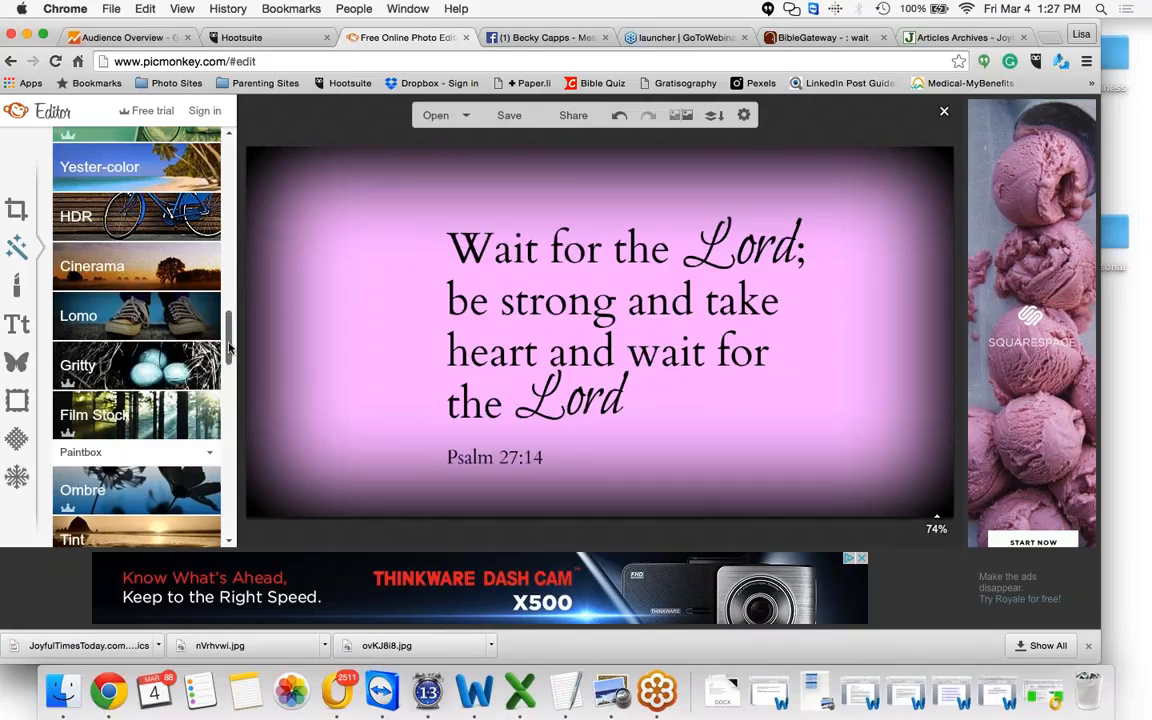
Preview the Bokeh Shapes effect on the graphic, then cancel it
scroll(228, 340, up, 3)
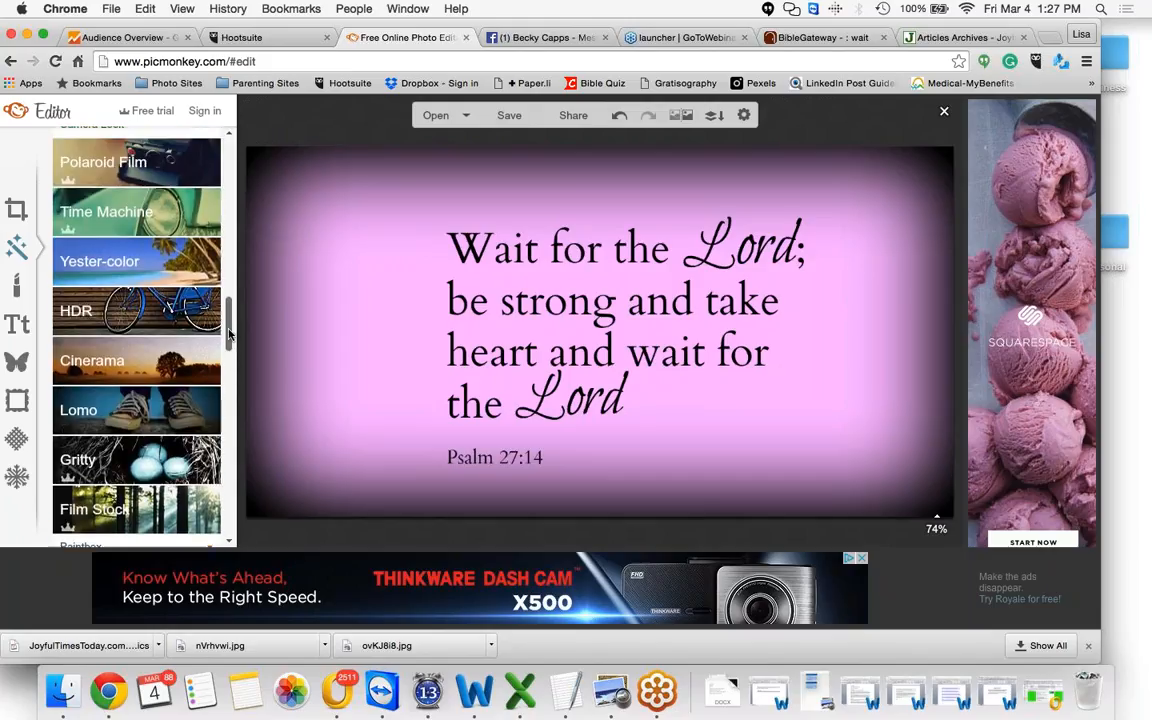
drag(228, 335, 217, 402)
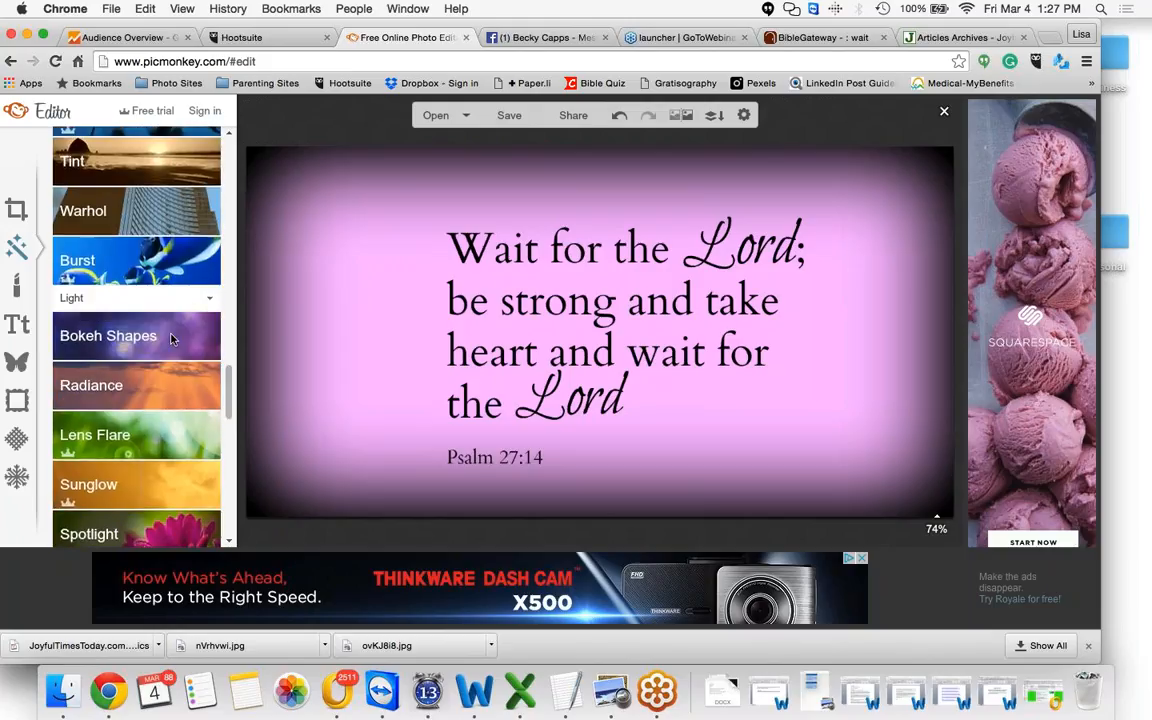
click(171, 339)
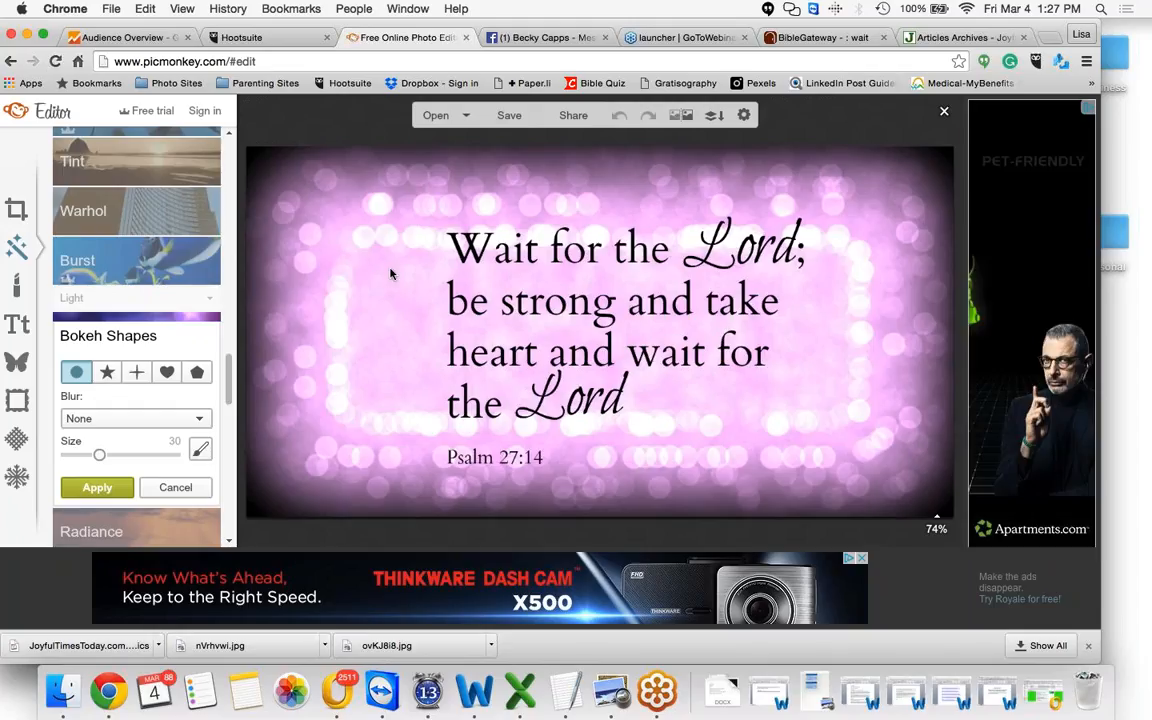
click(175, 487)
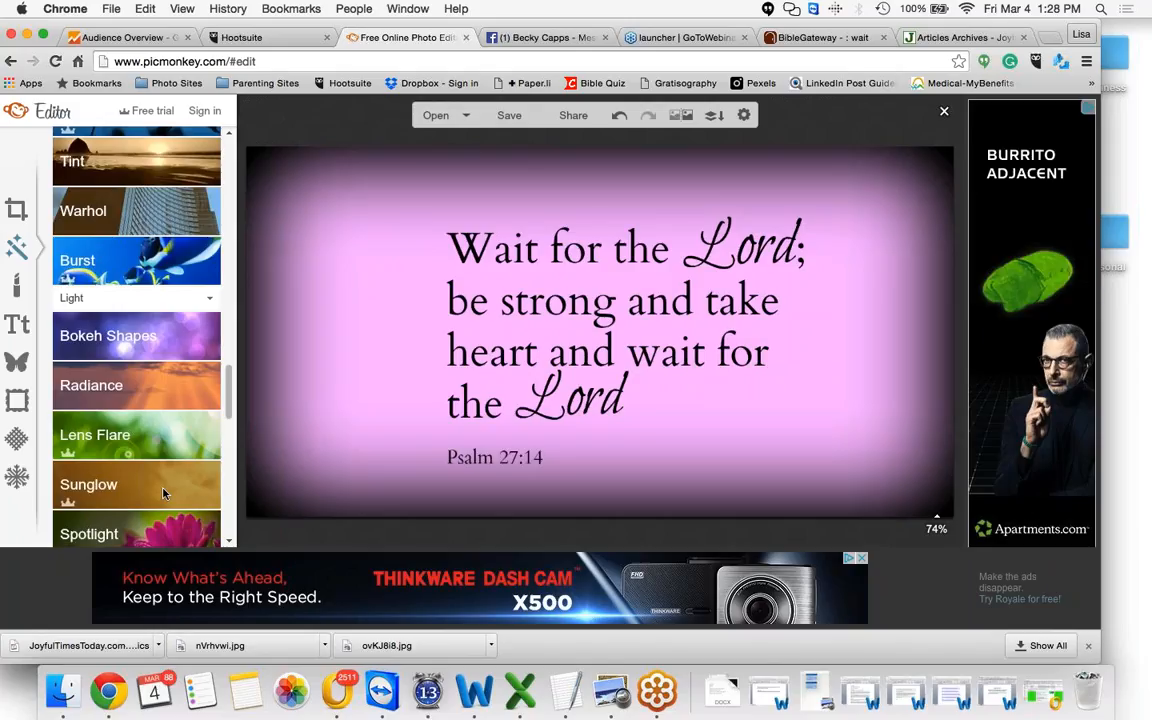
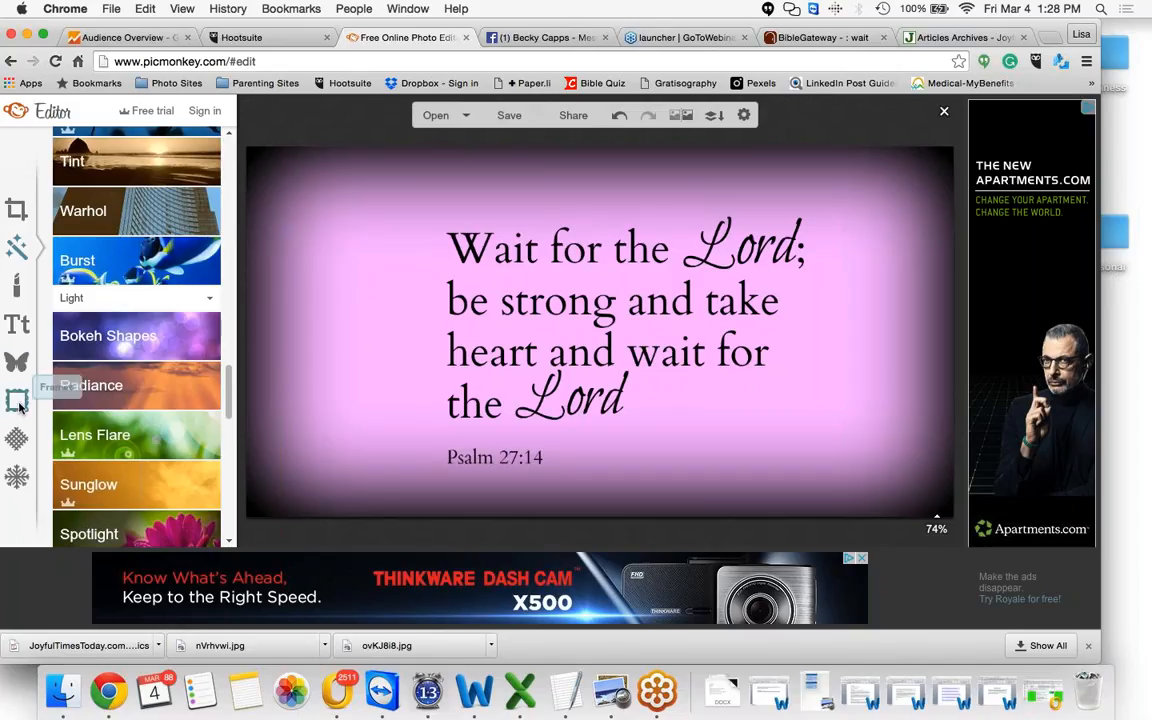
Preview the Museum Matte frame on the graphic, then cancel it
click(18, 402)
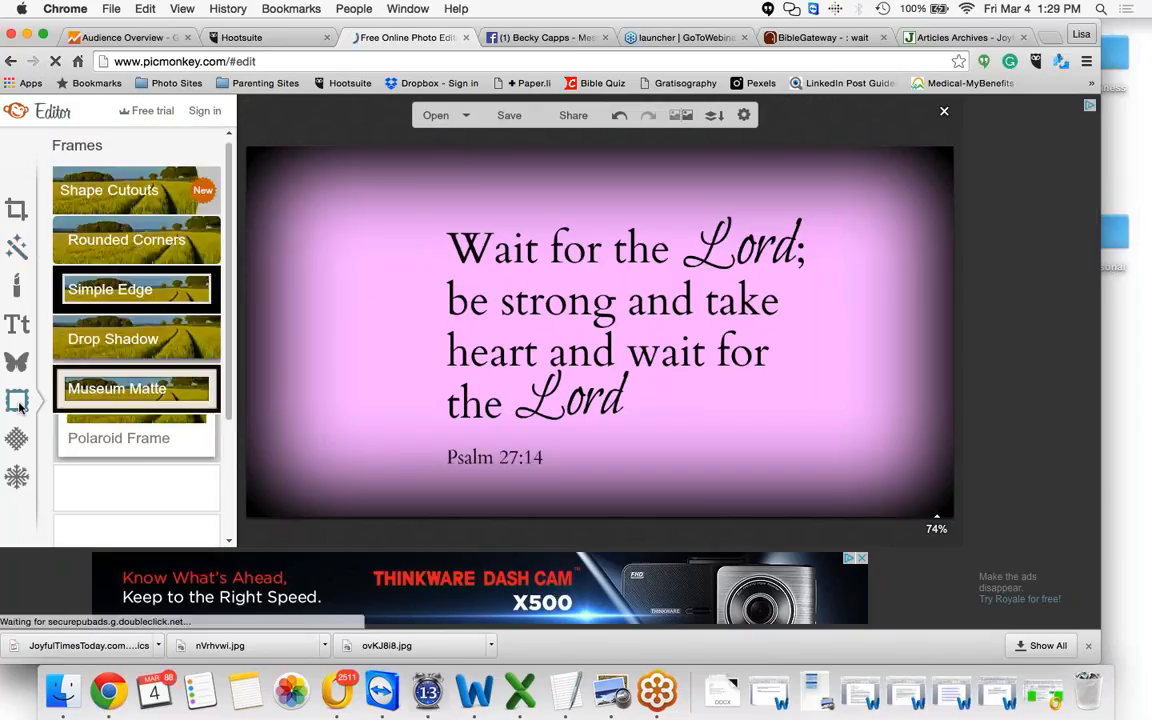
click(184, 388)
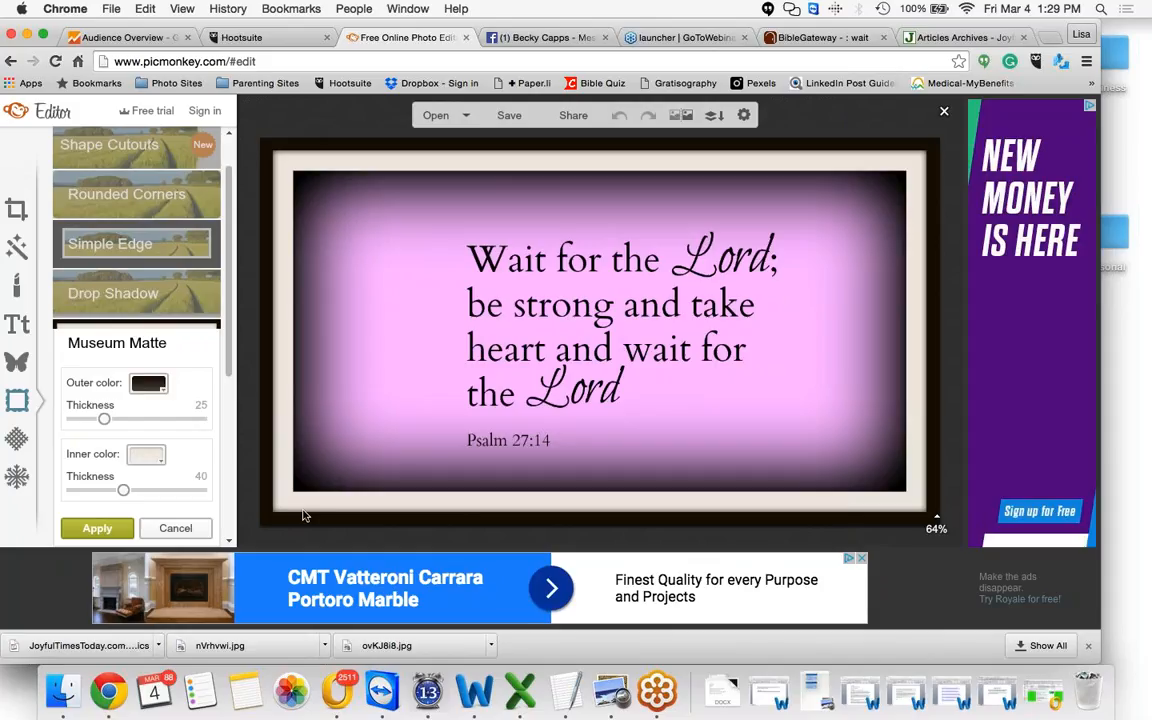
click(172, 529)
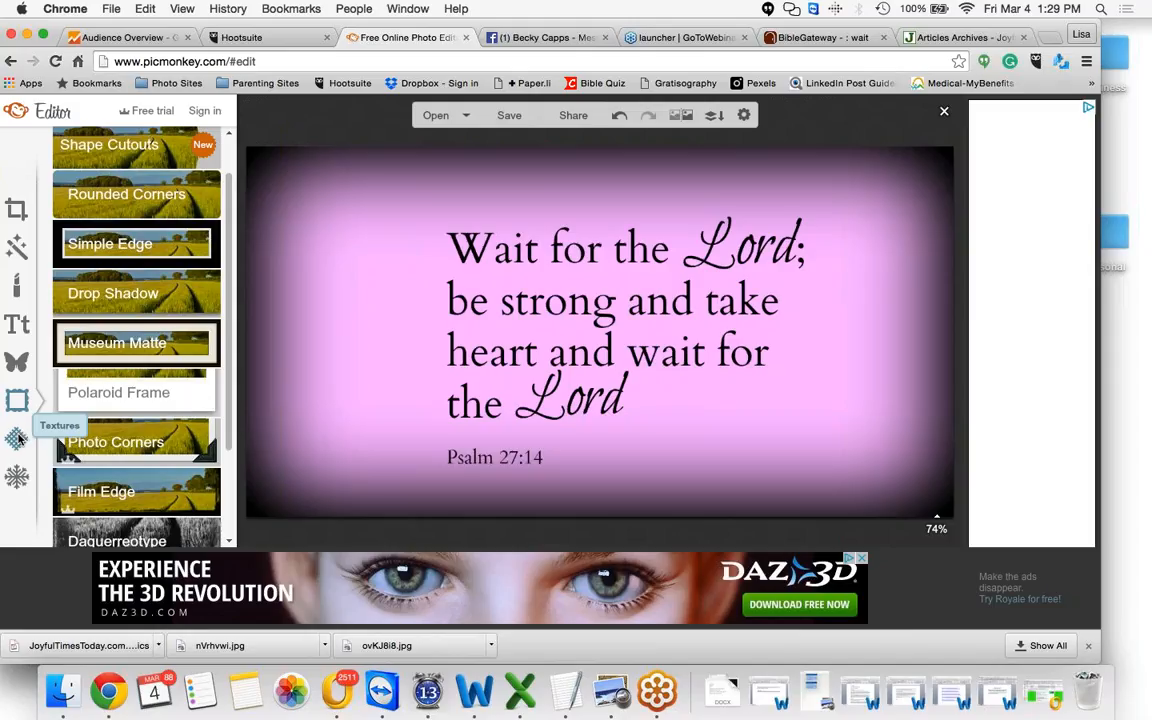
Preview two Space texture variants on the graphic, then cancel the texture
click(17, 440)
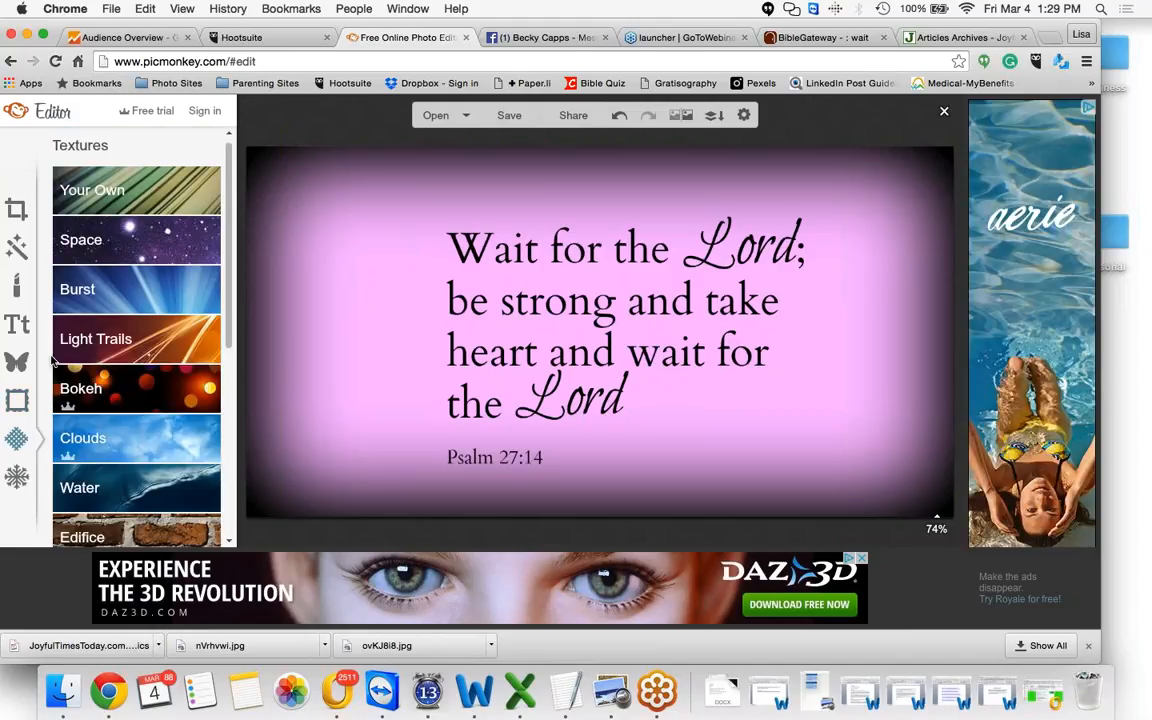
click(197, 247)
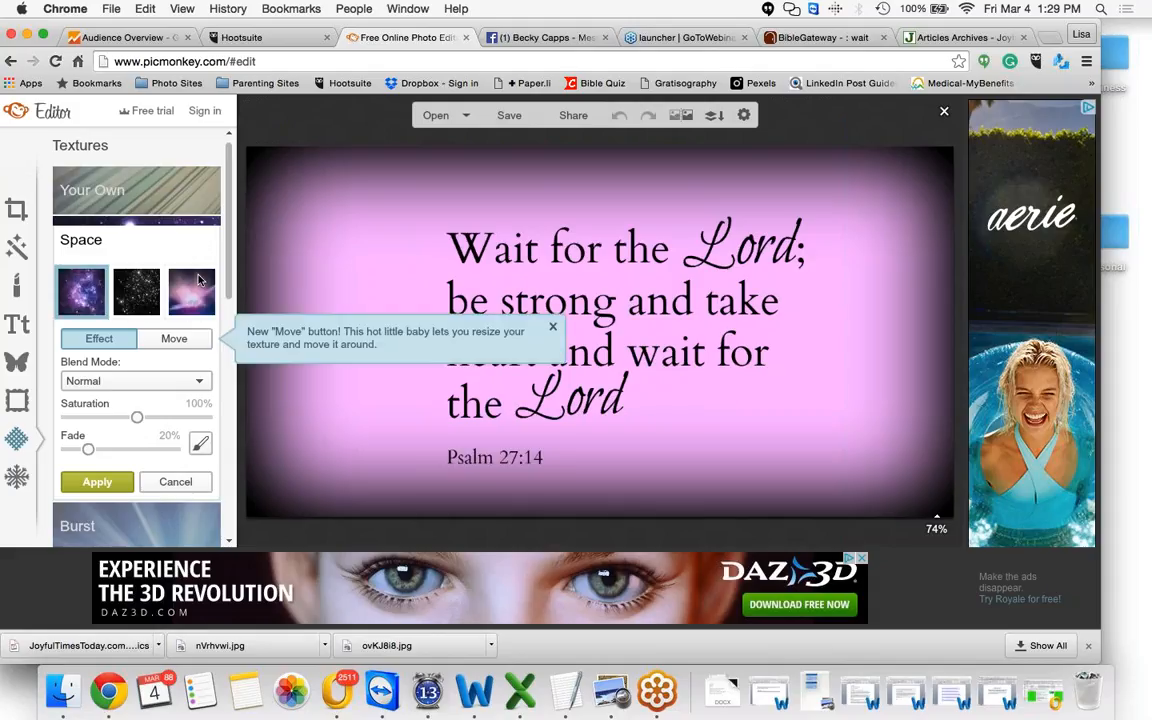
click(198, 288)
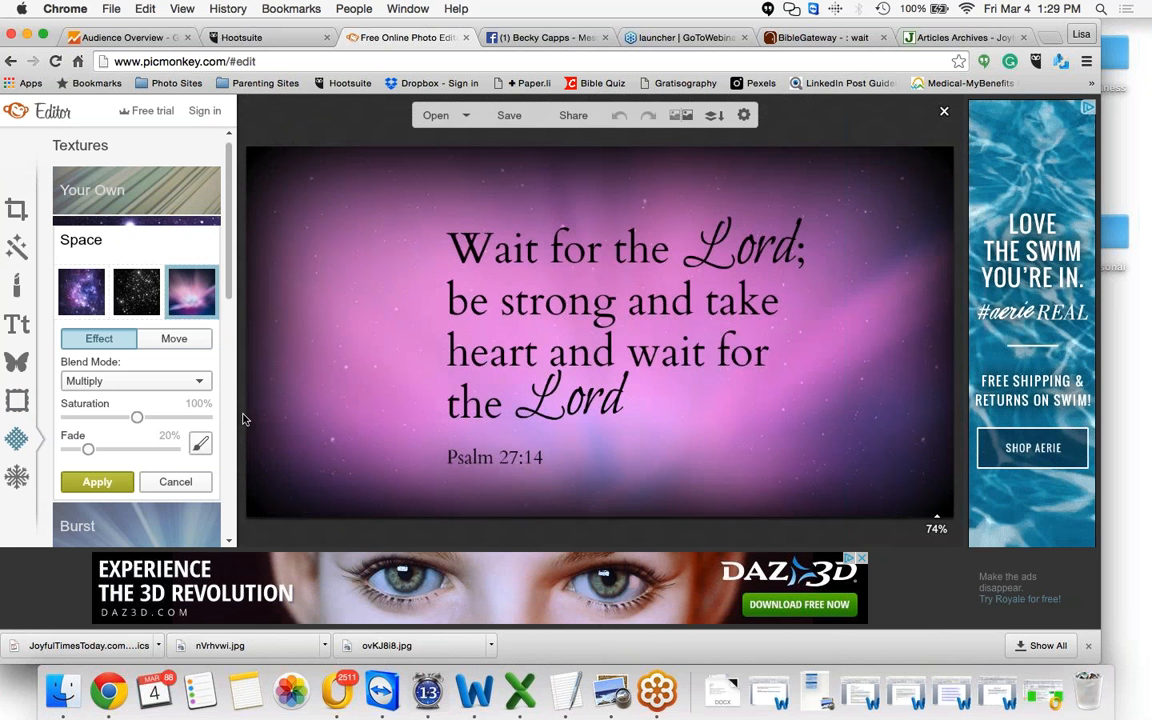
click(80, 300)
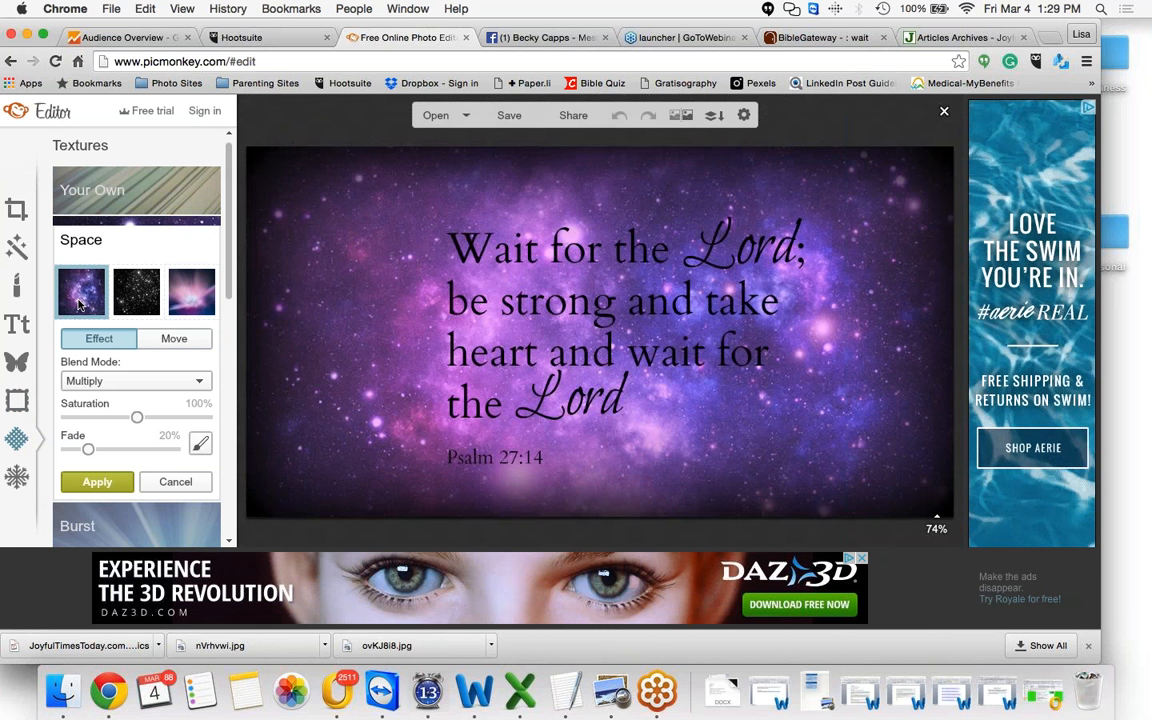
click(176, 482)
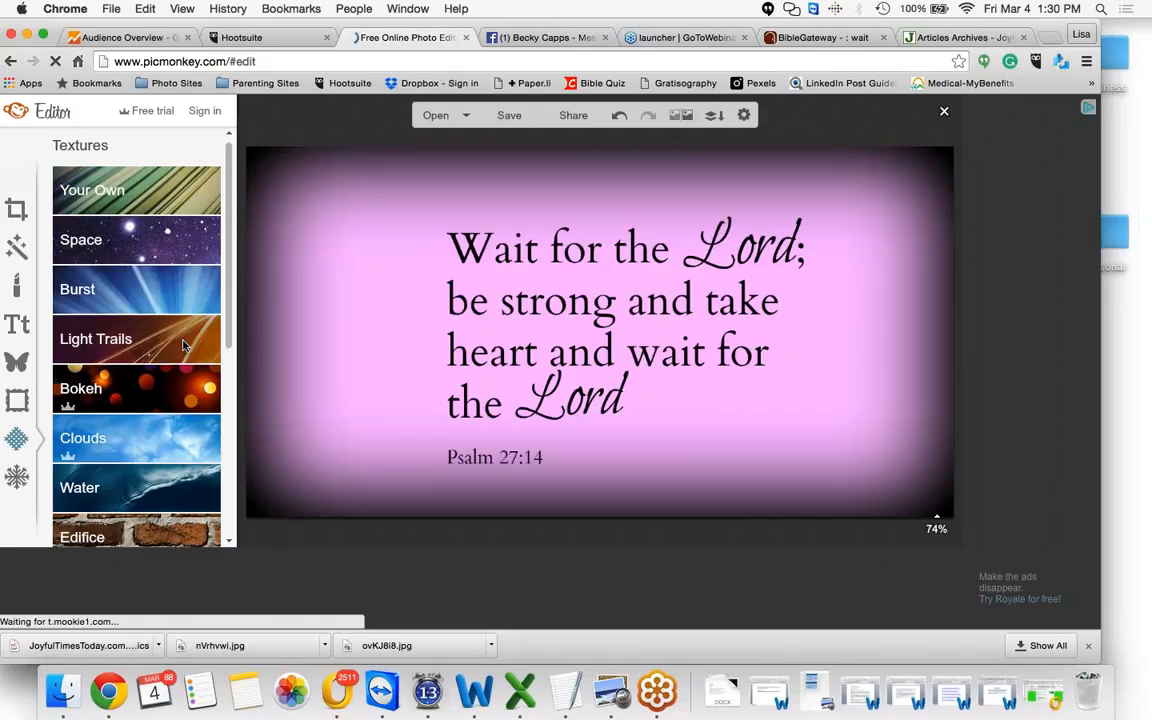
Preview Light Trails texture variants, reposition one over the graphic, then cancel the texture
click(183, 345)
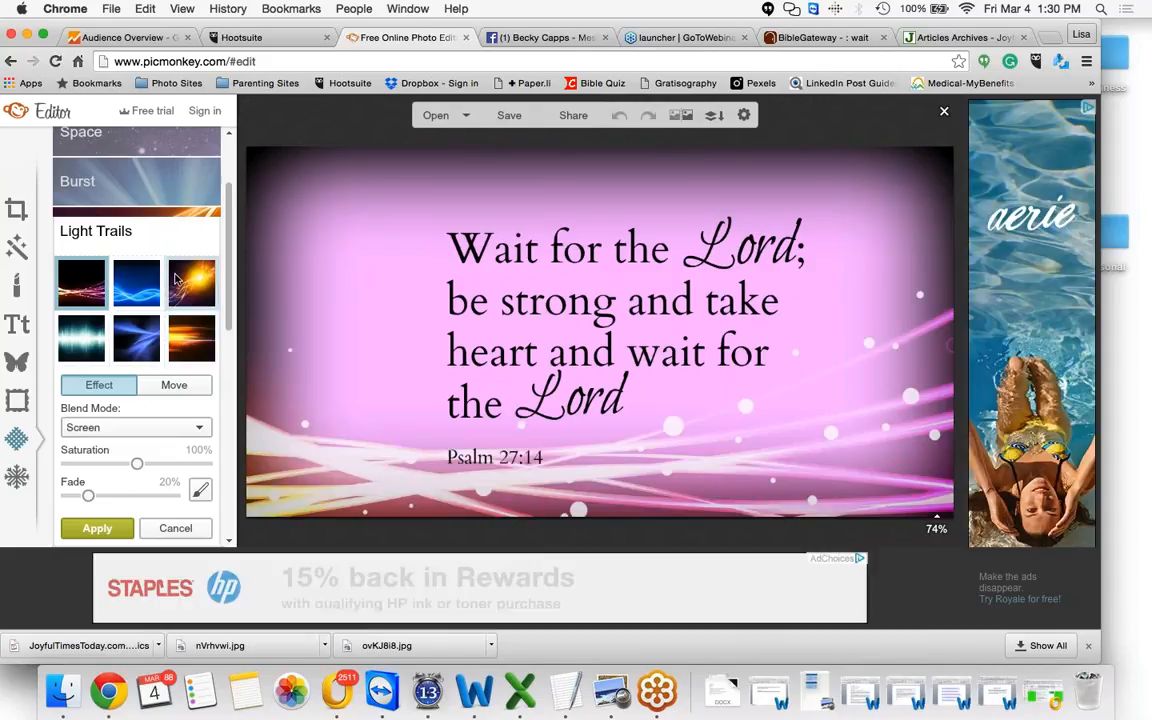
click(136, 282)
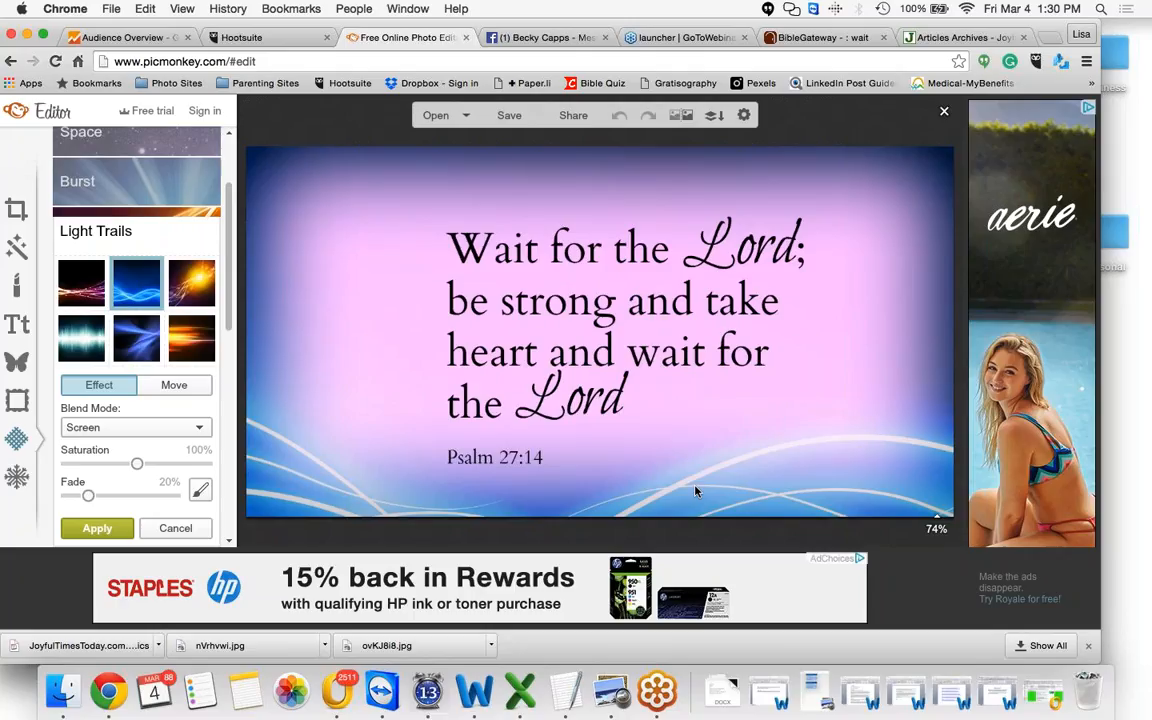
click(174, 385)
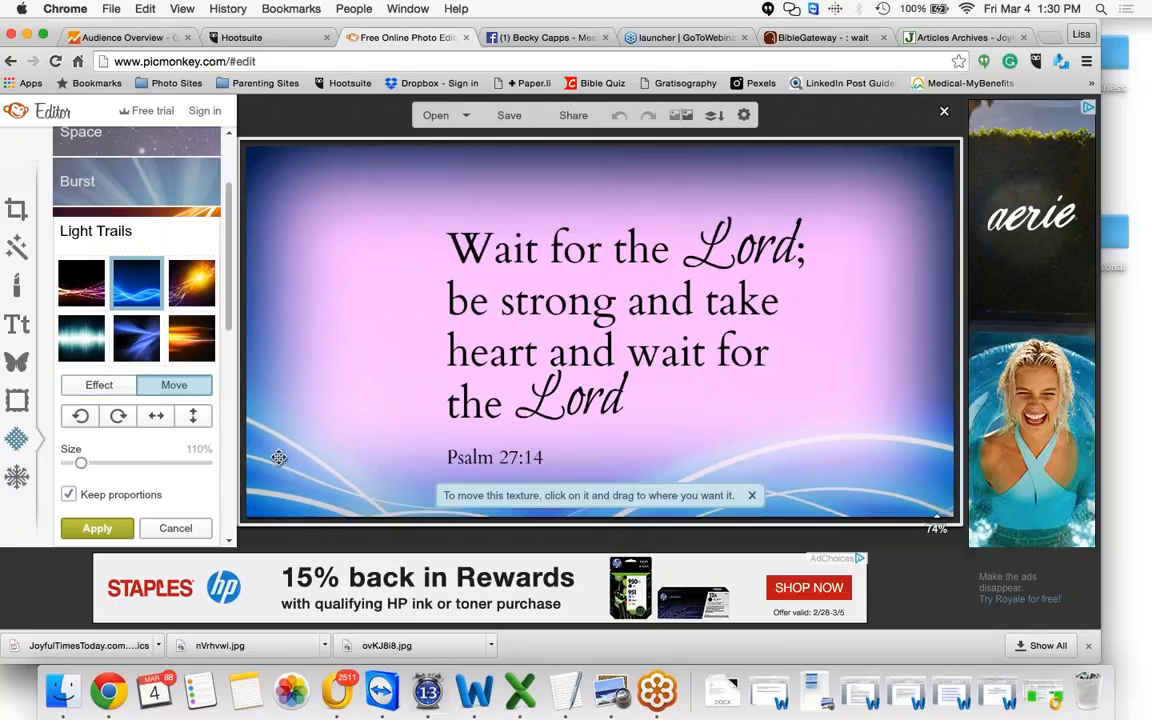
drag(279, 457, 308, 297)
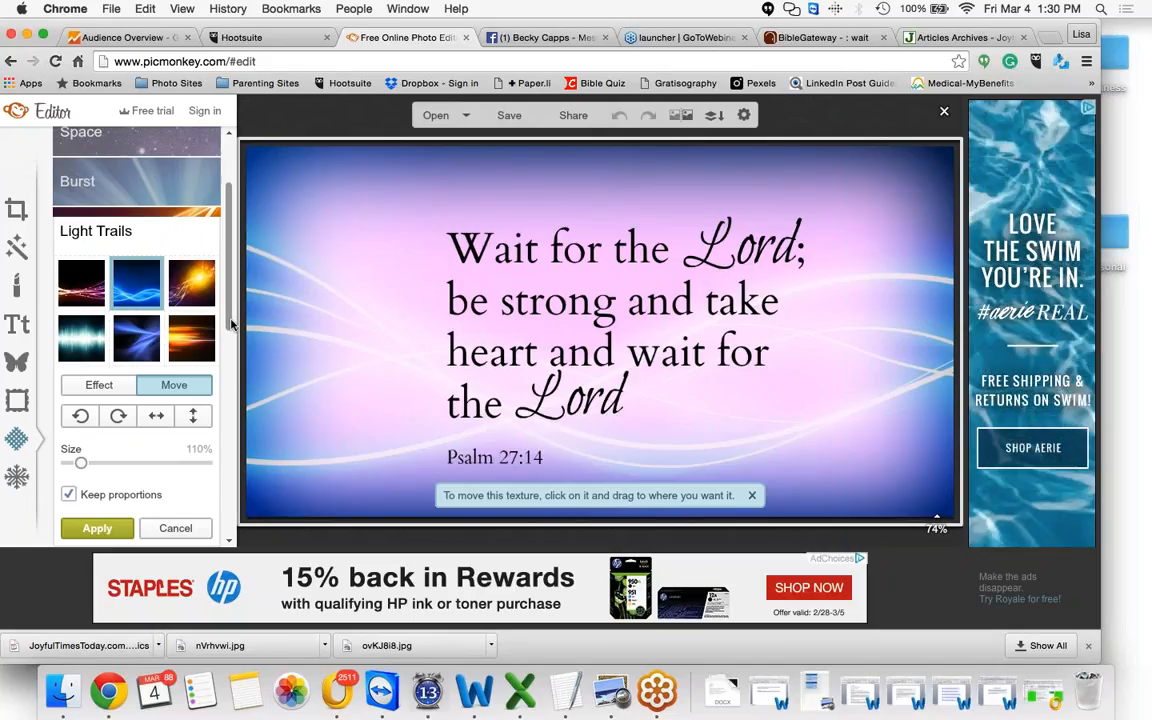
click(198, 286)
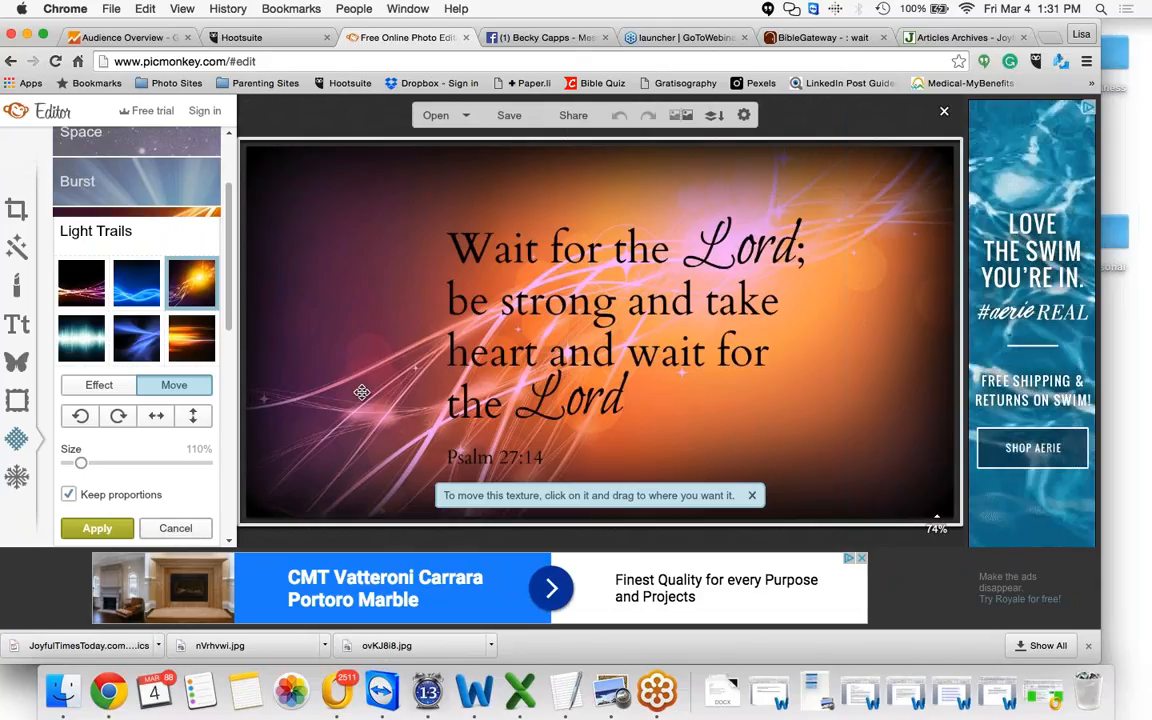
click(175, 528)
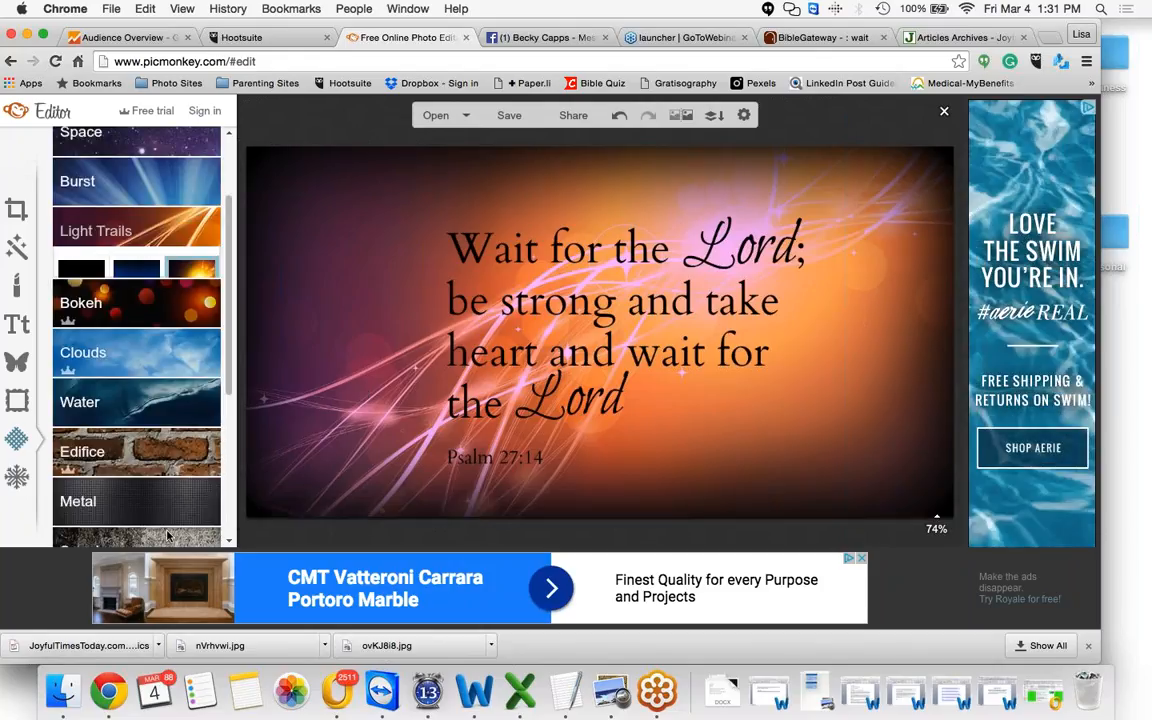
Select the verse text and set its colour to white
click(504, 283)
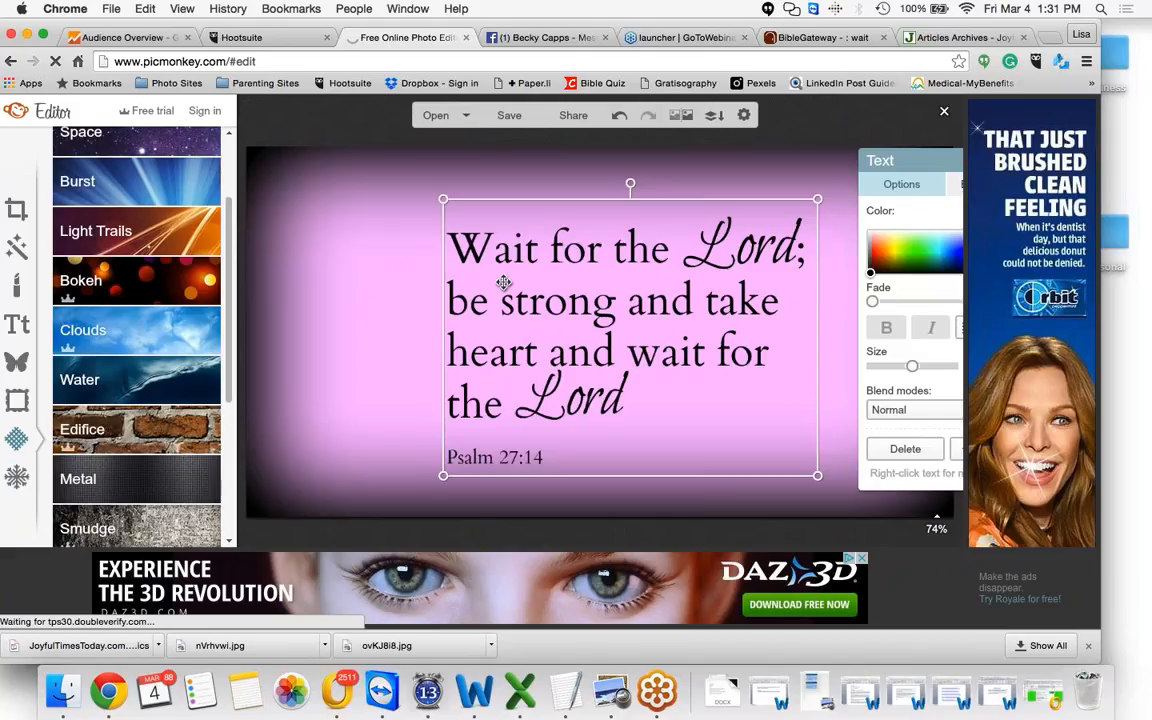
double_click(504, 283)
click(745, 237)
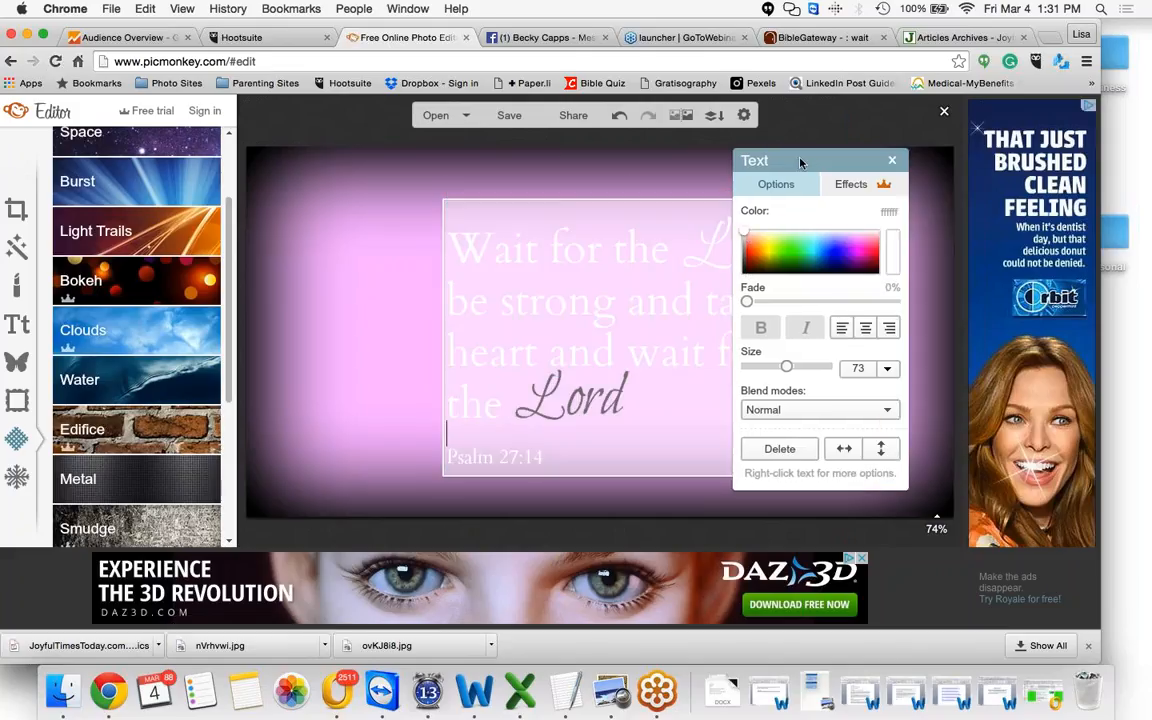
Try centre and right alignment on the selected verse text, then restore left alignment
drag(765, 167, 868, 130)
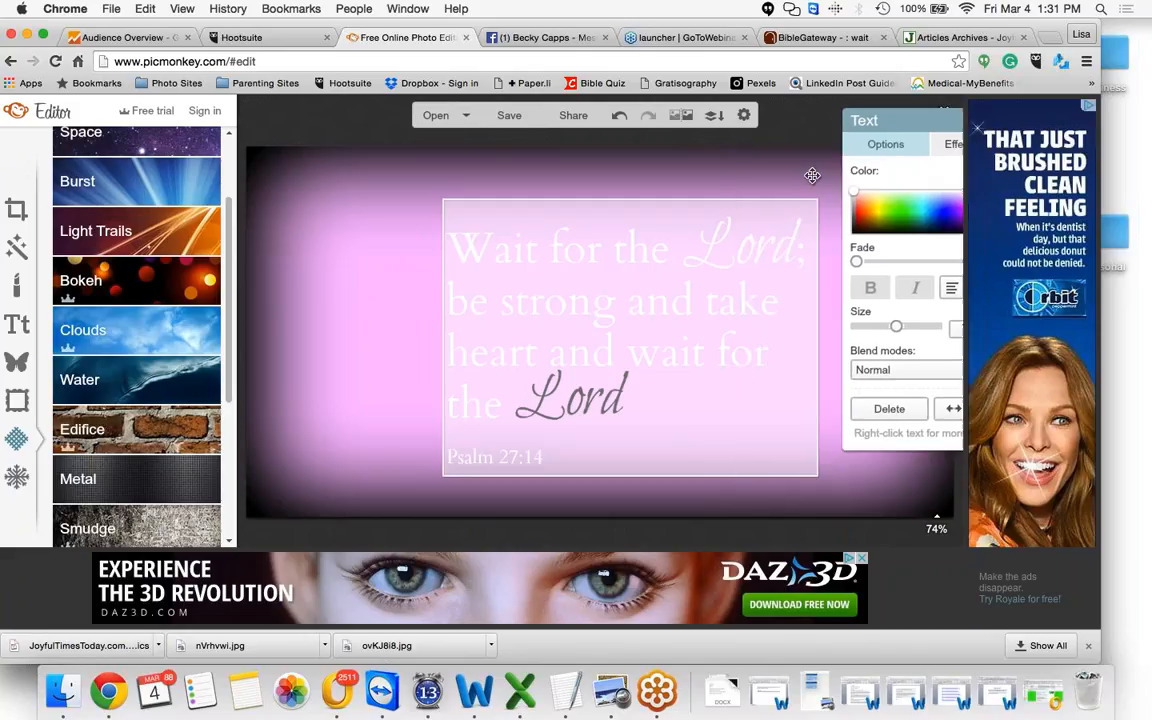
click(812, 175)
double_click(740, 262)
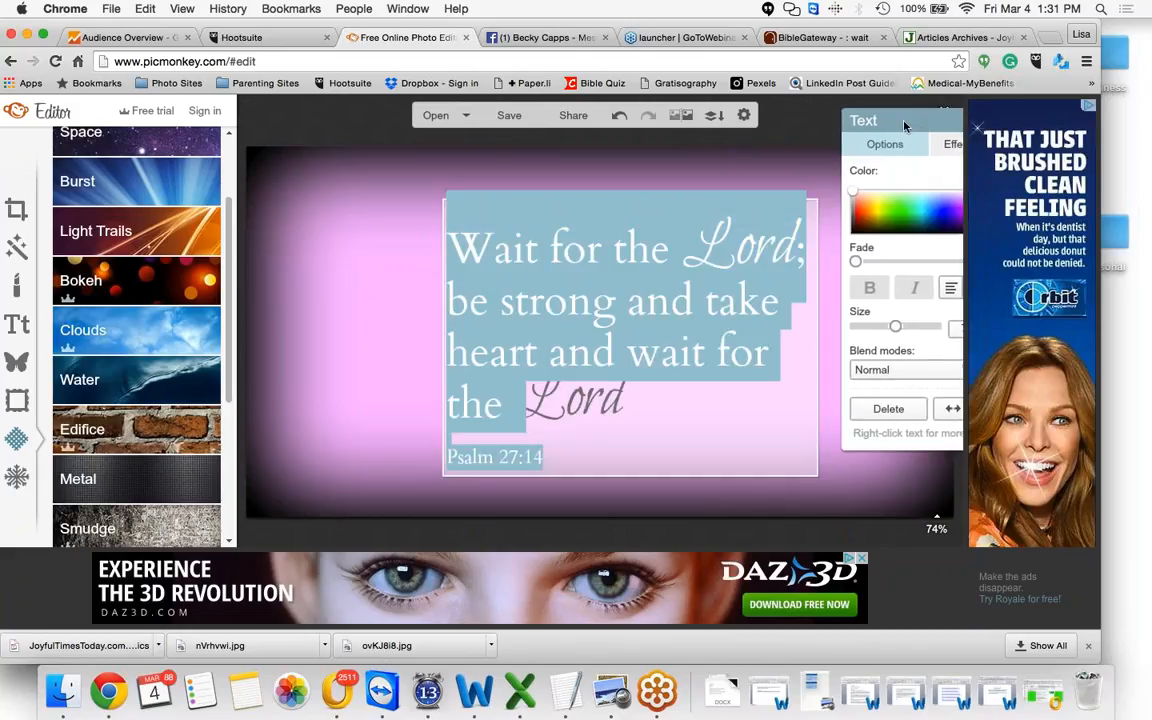
drag(914, 125, 851, 125)
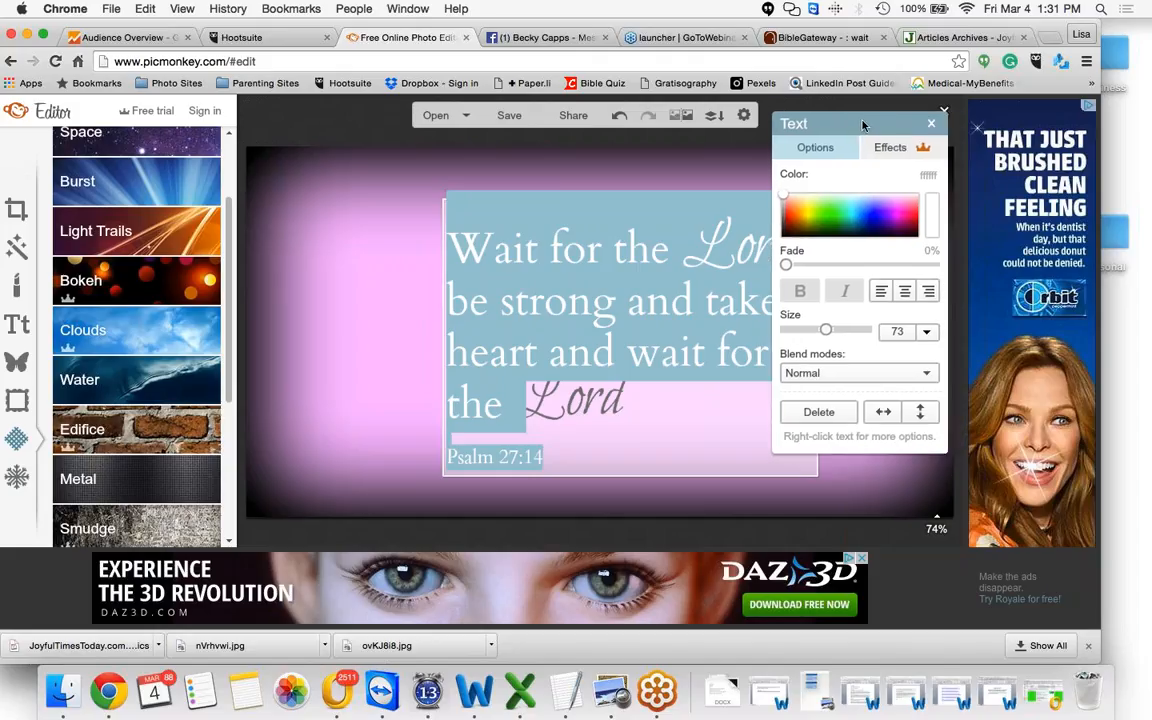
click(905, 292)
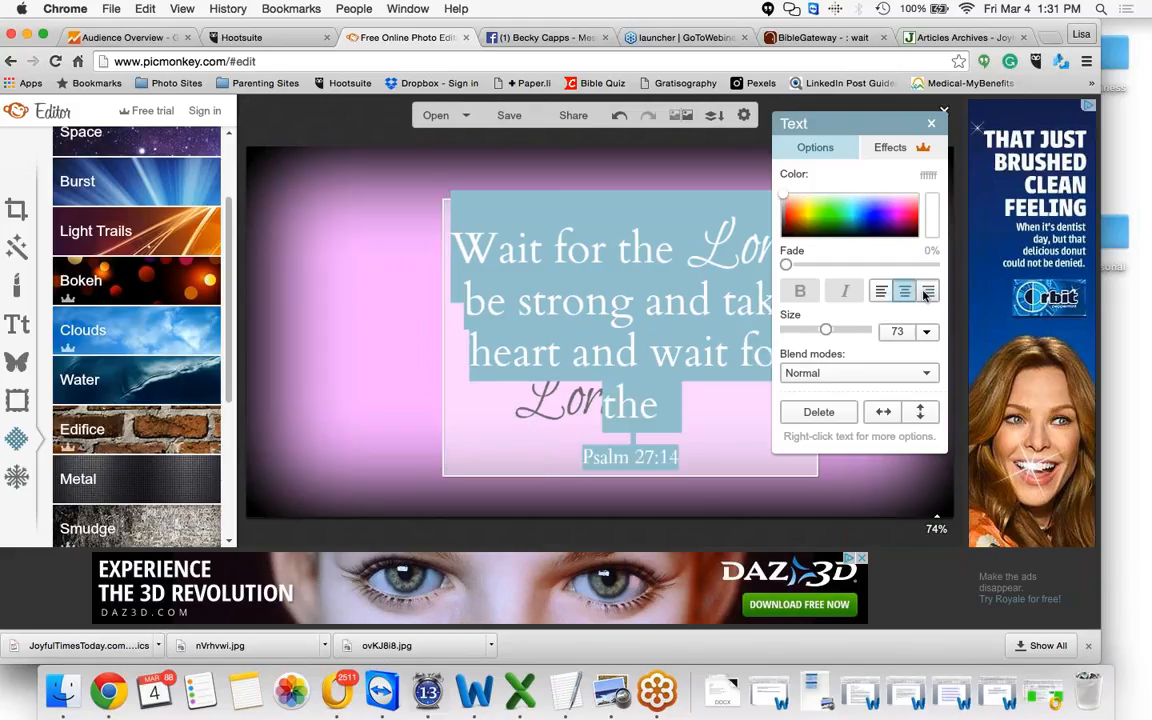
click(927, 292)
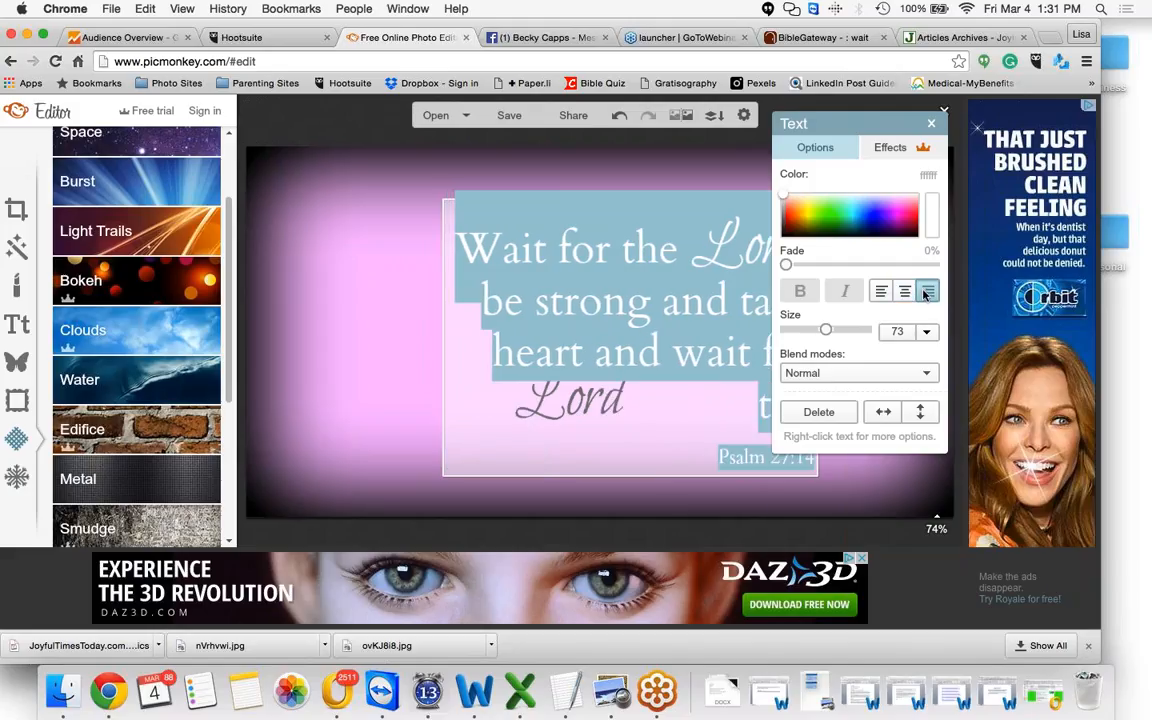
click(928, 374)
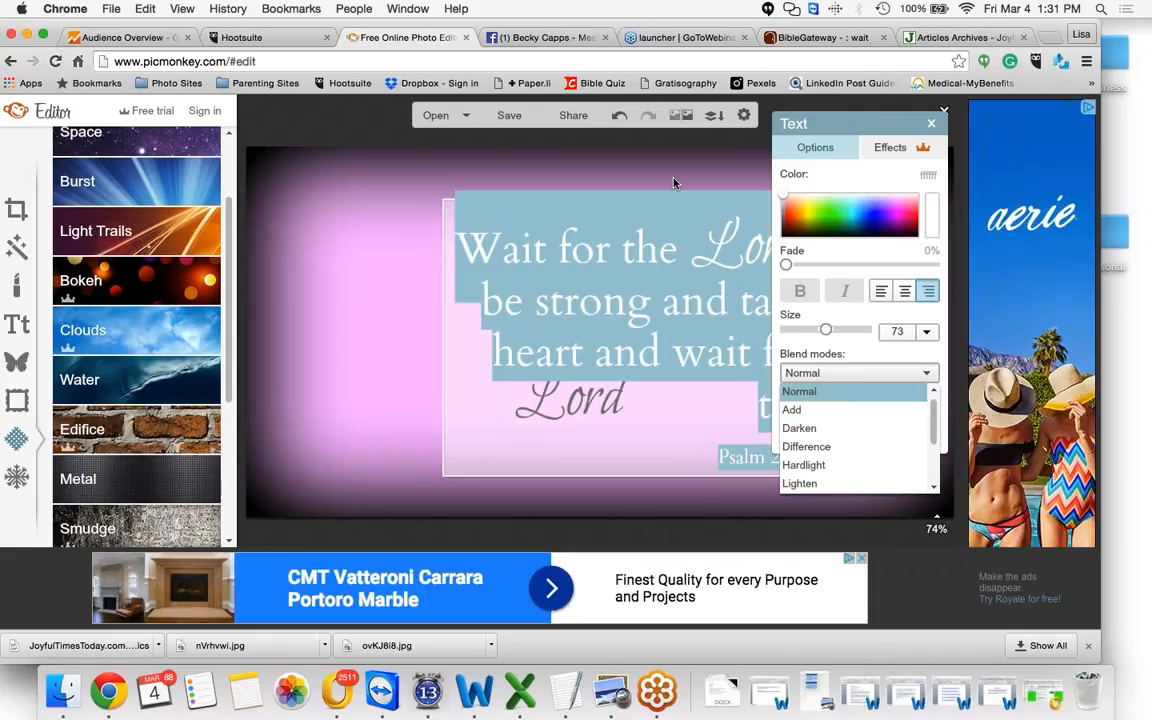
click(881, 291)
drag(886, 121, 952, 112)
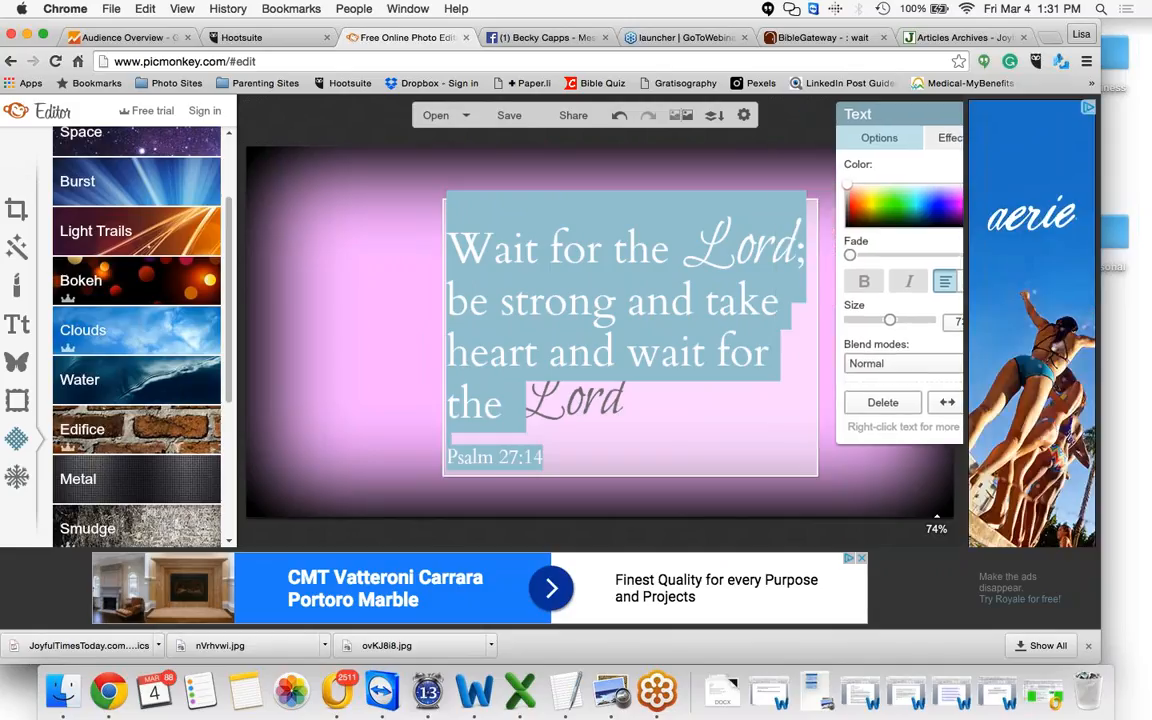
click(628, 418)
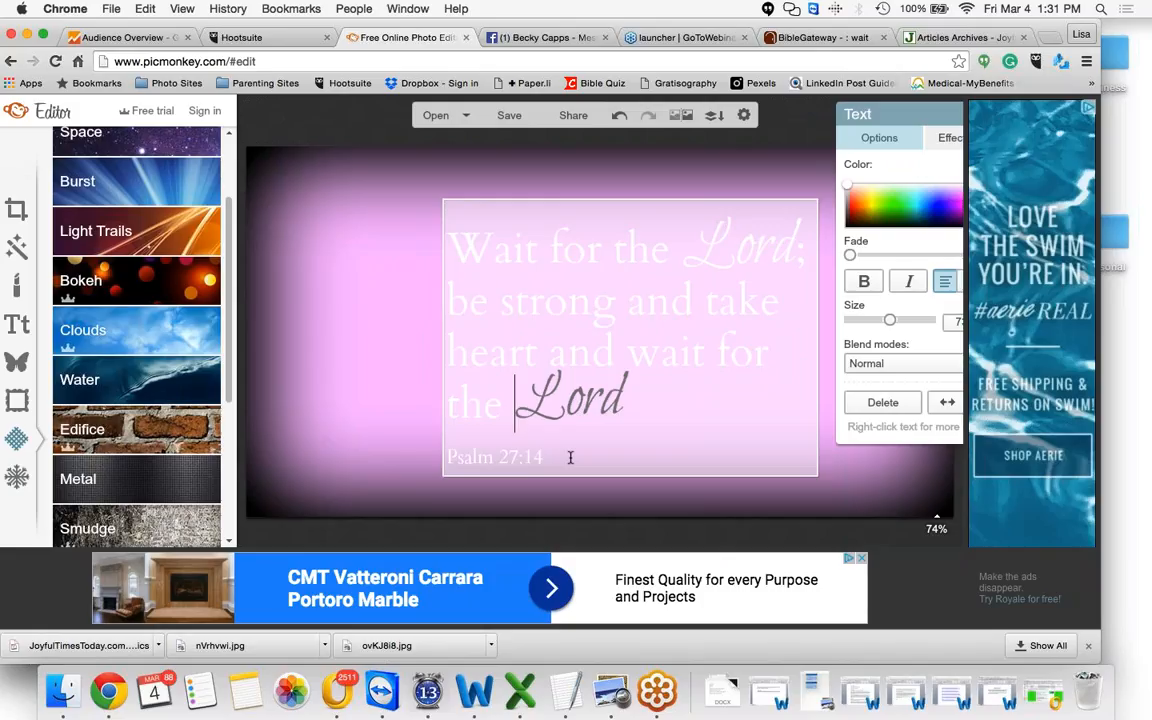
drag(570, 457, 448, 249)
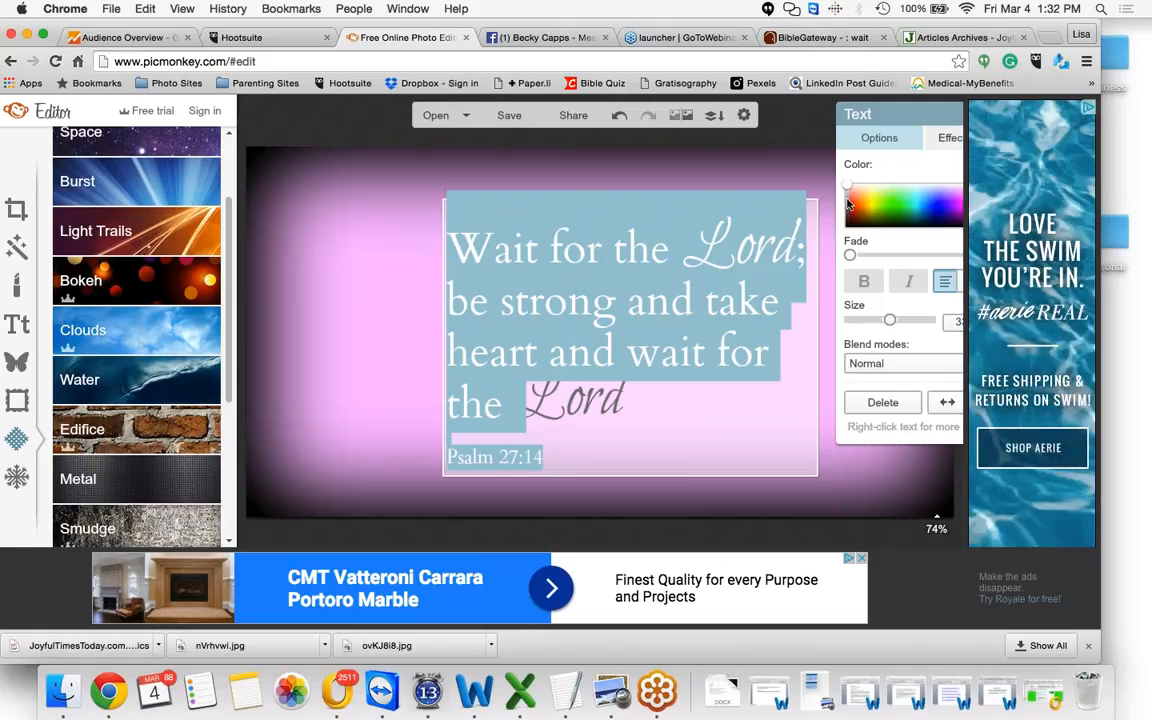
click(617, 390)
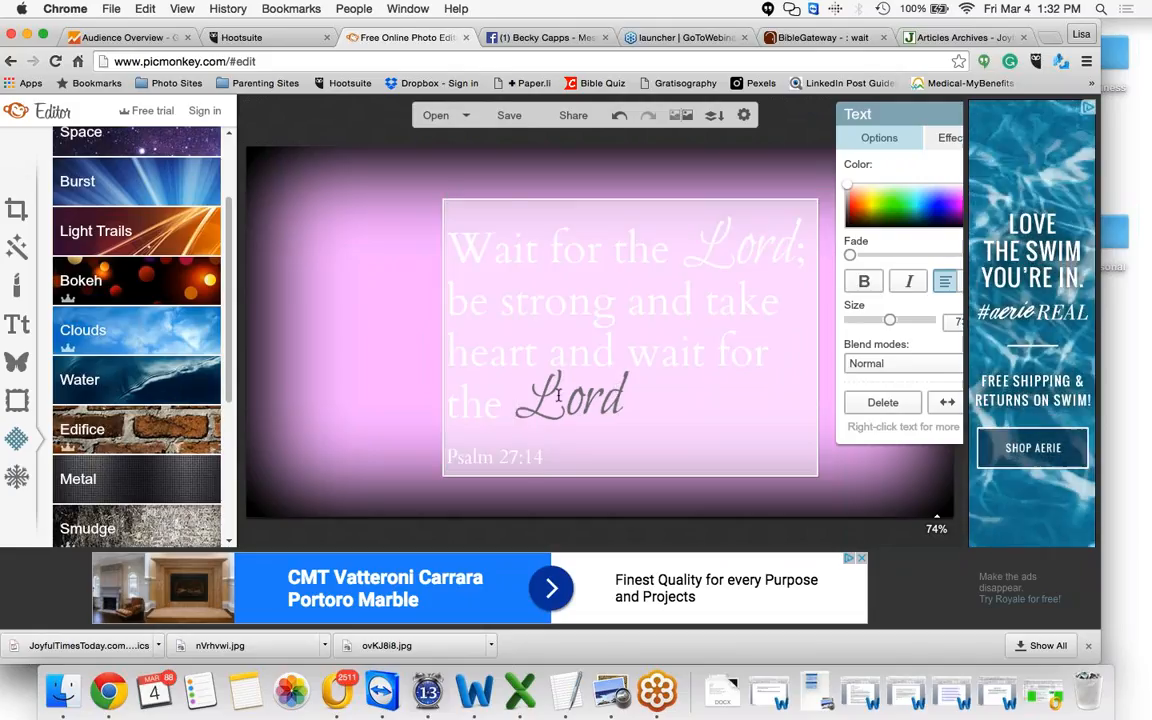
Apply the first Space texture to the graphic and set the verse text colour to black
click(169, 145)
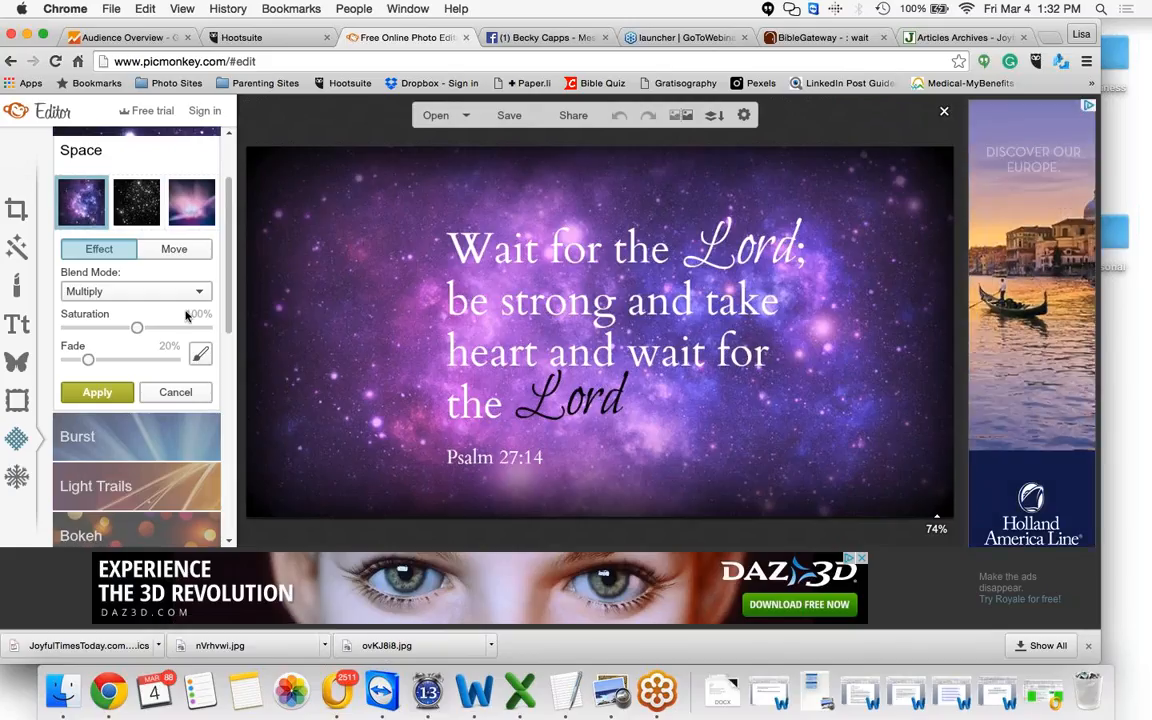
click(97, 392)
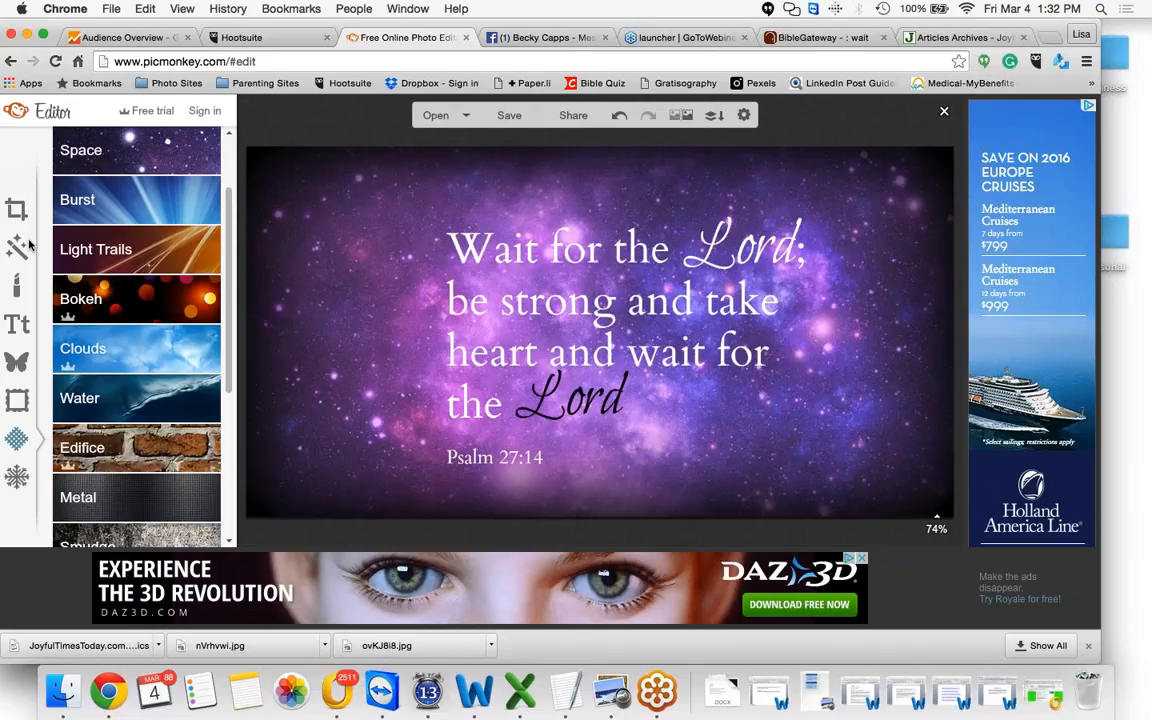
click(16, 323)
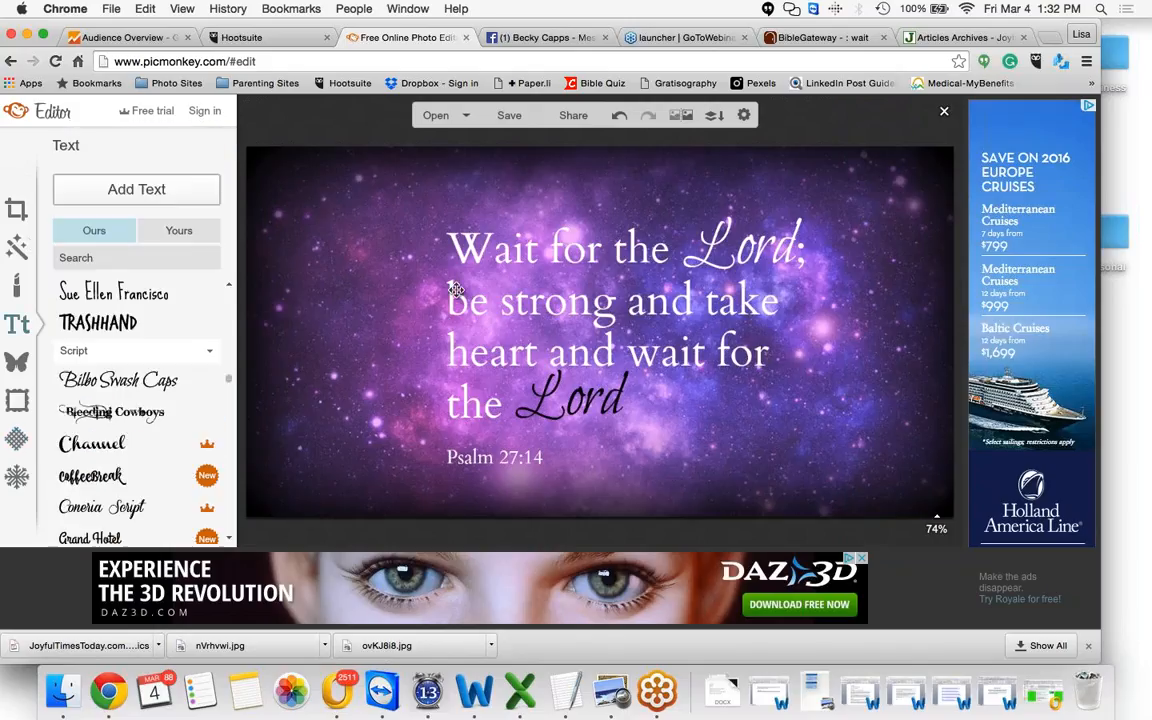
click(455, 289)
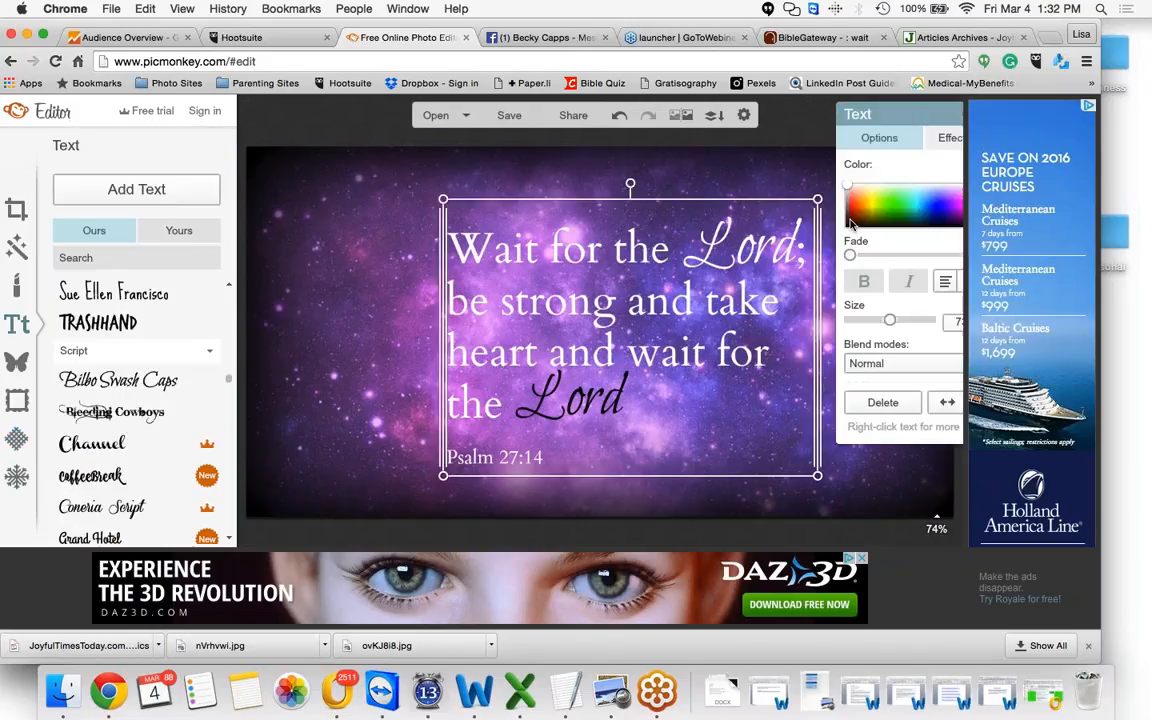
click(850, 224)
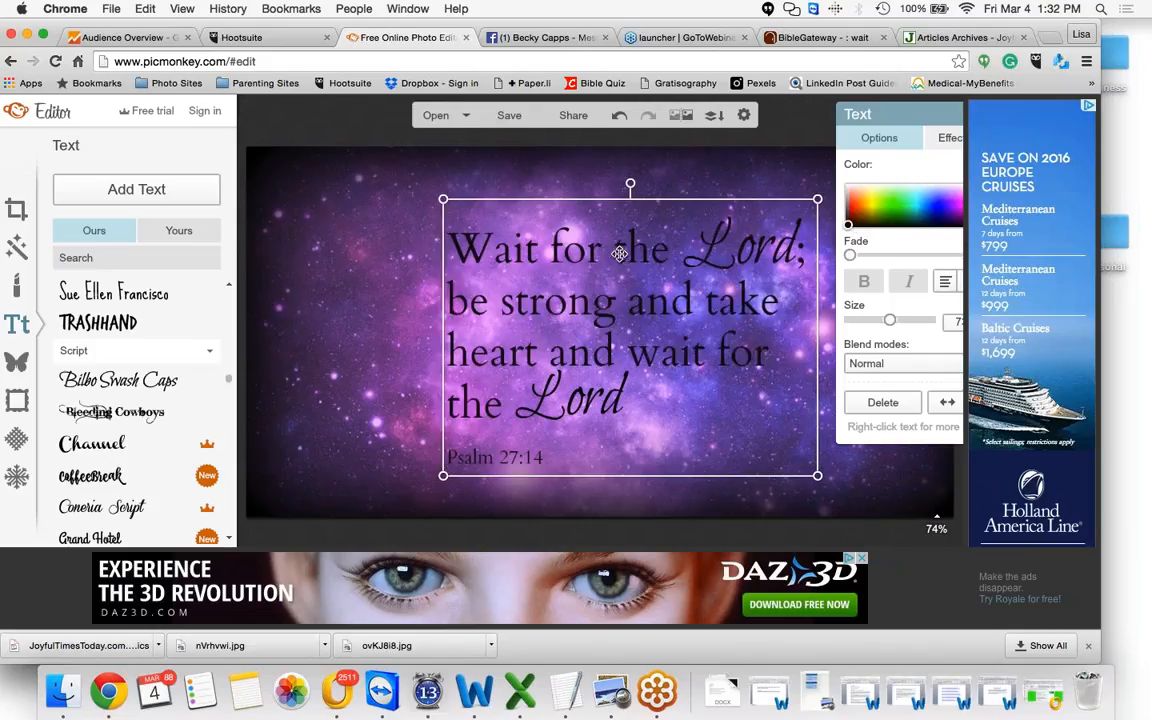
click(124, 281)
Undo the Space texture and colour change, then recolour the verse text black
click(620, 117)
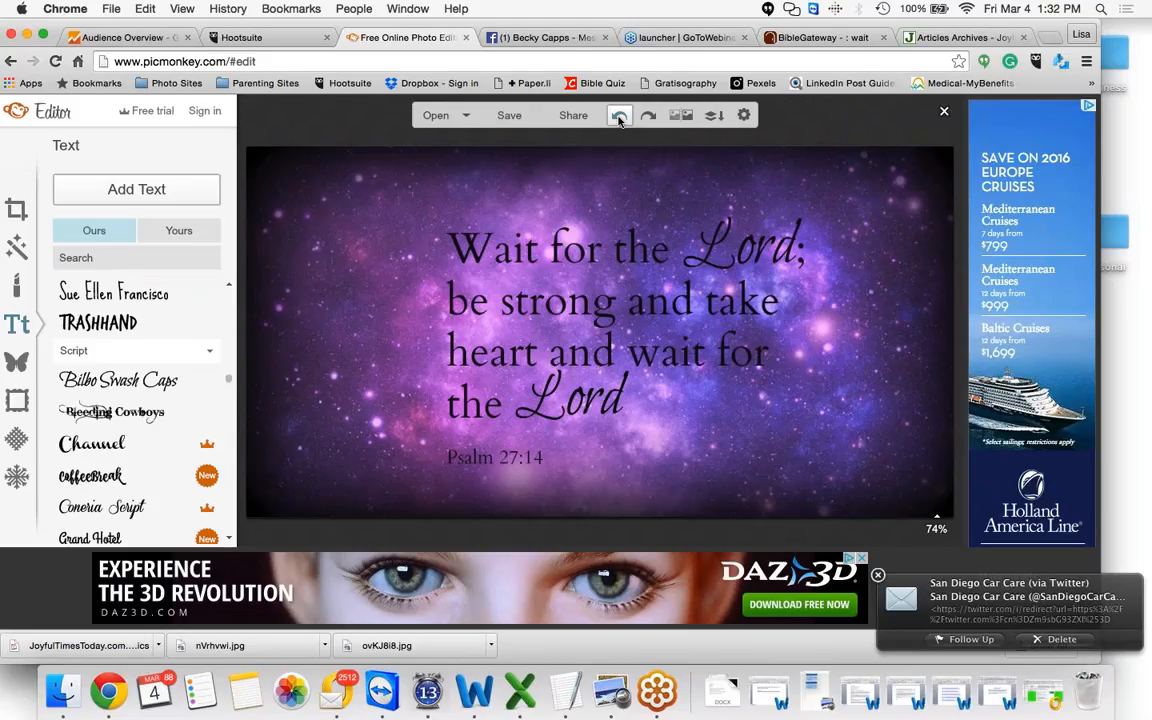
click(619, 118)
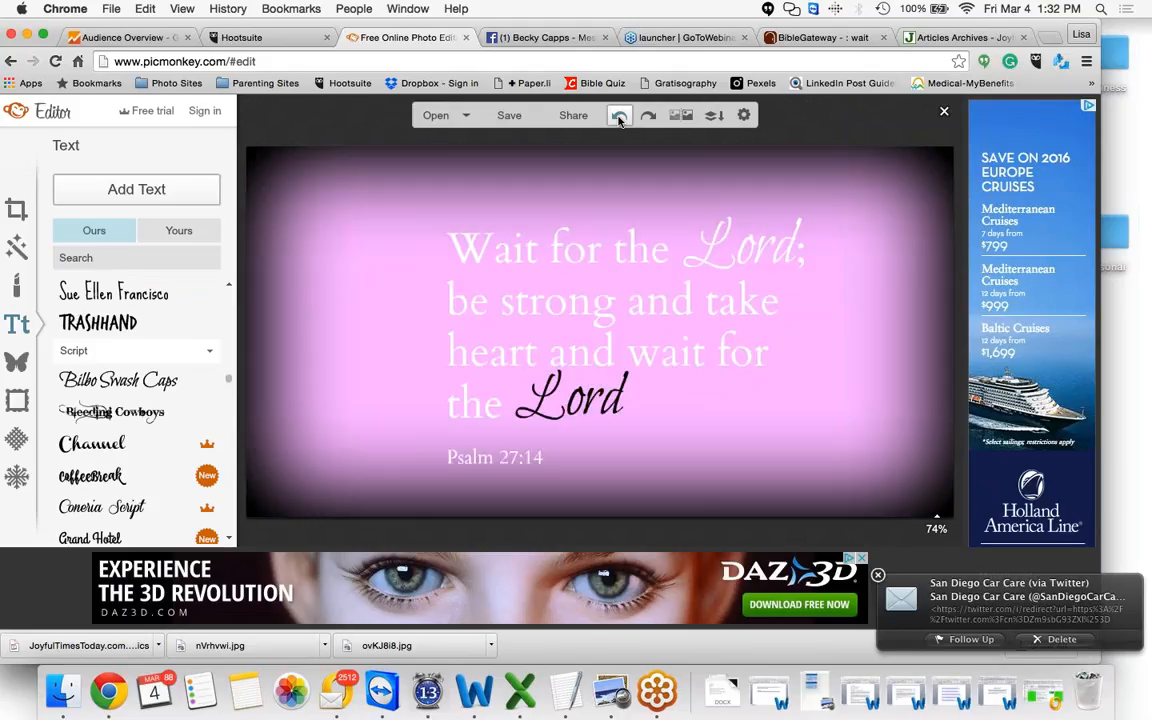
click(594, 245)
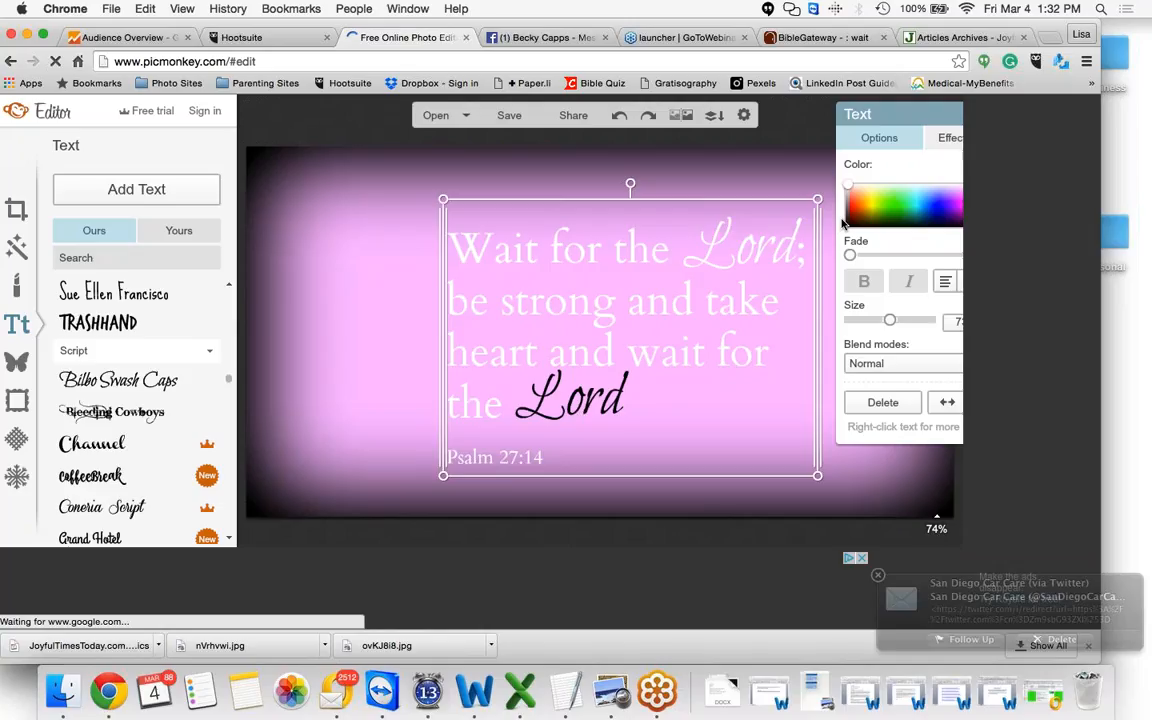
click(847, 225)
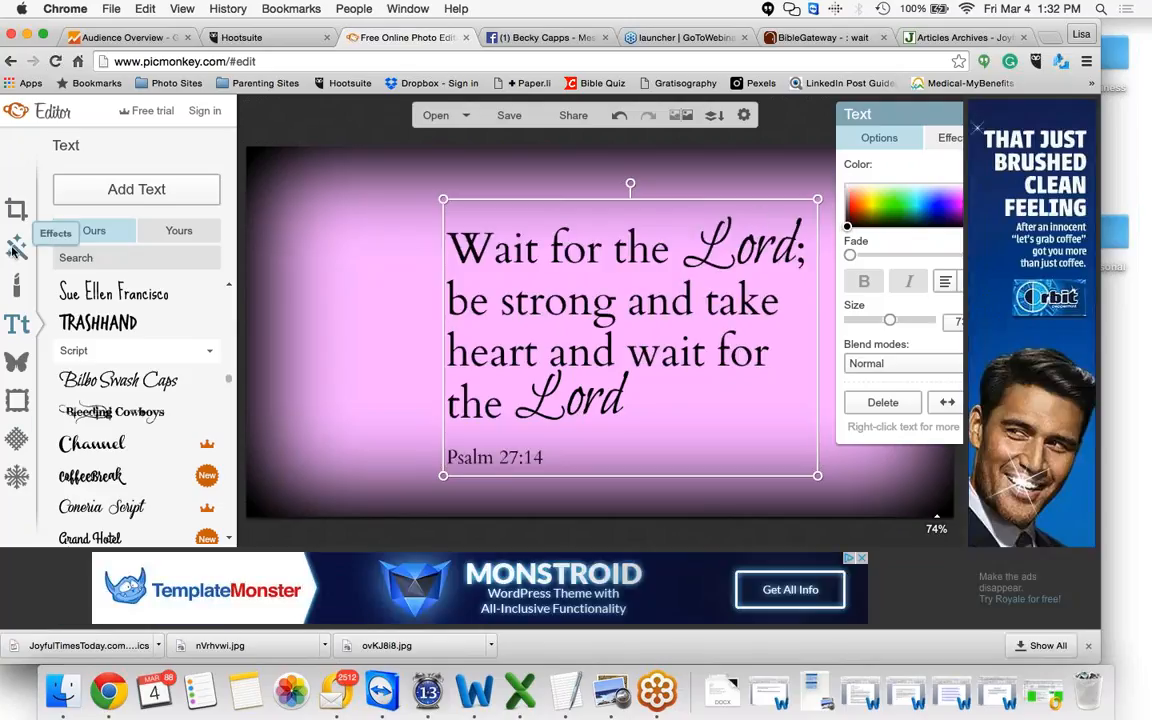
Preview the first Space texture on the graphic and browse its blend modes, then cancel it
click(17, 445)
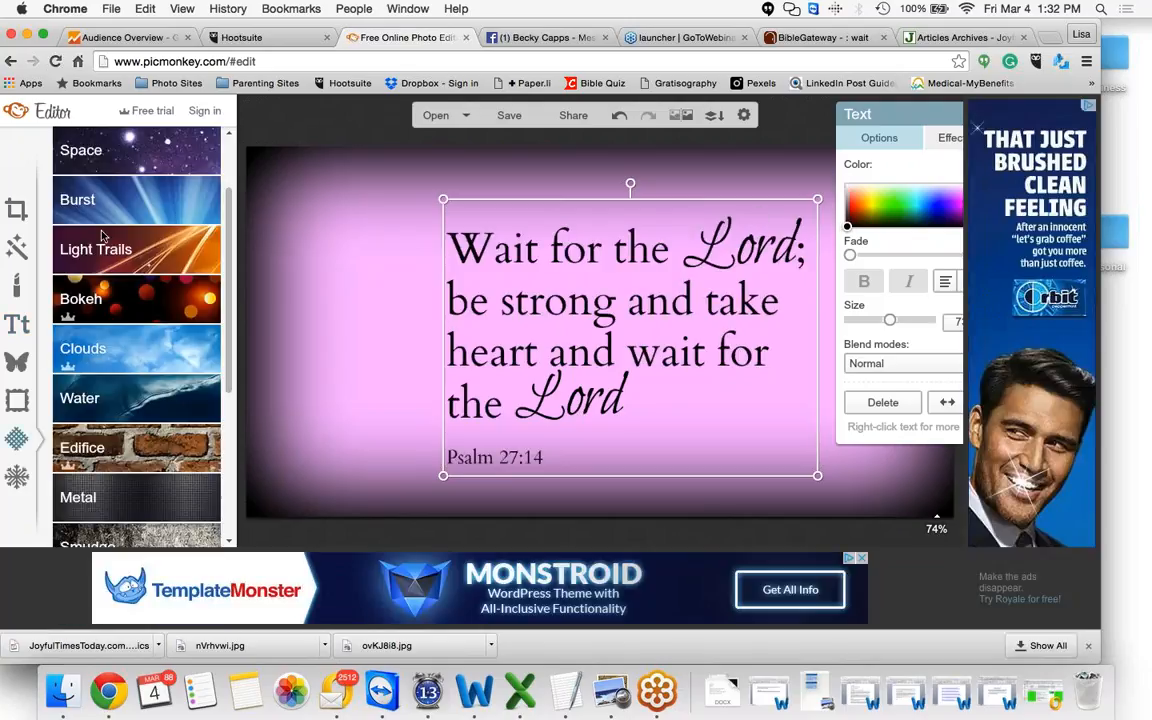
click(147, 156)
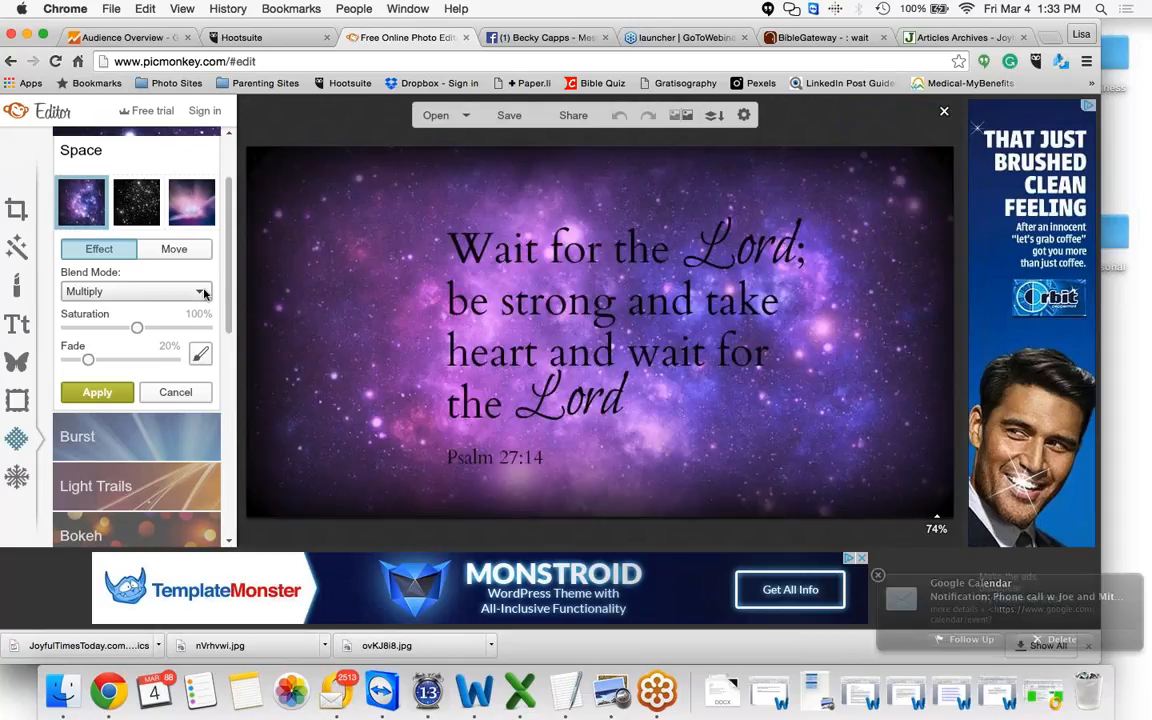
click(204, 292)
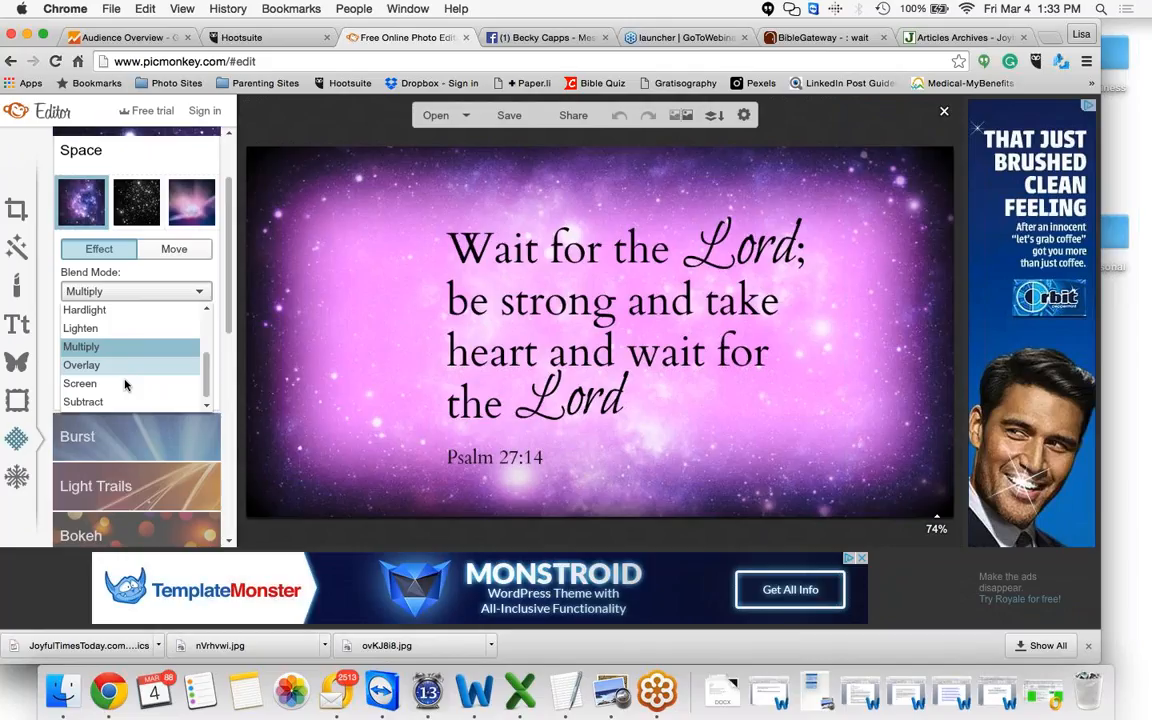
scroll(191, 311, up, 2)
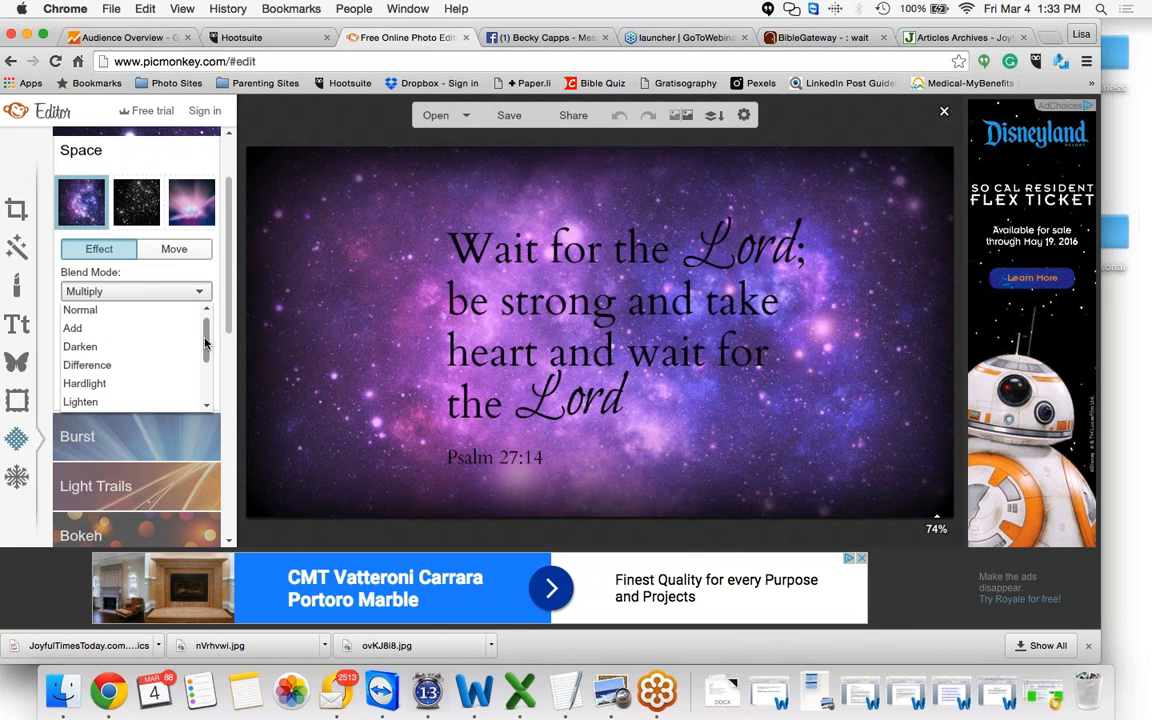
click(231, 304)
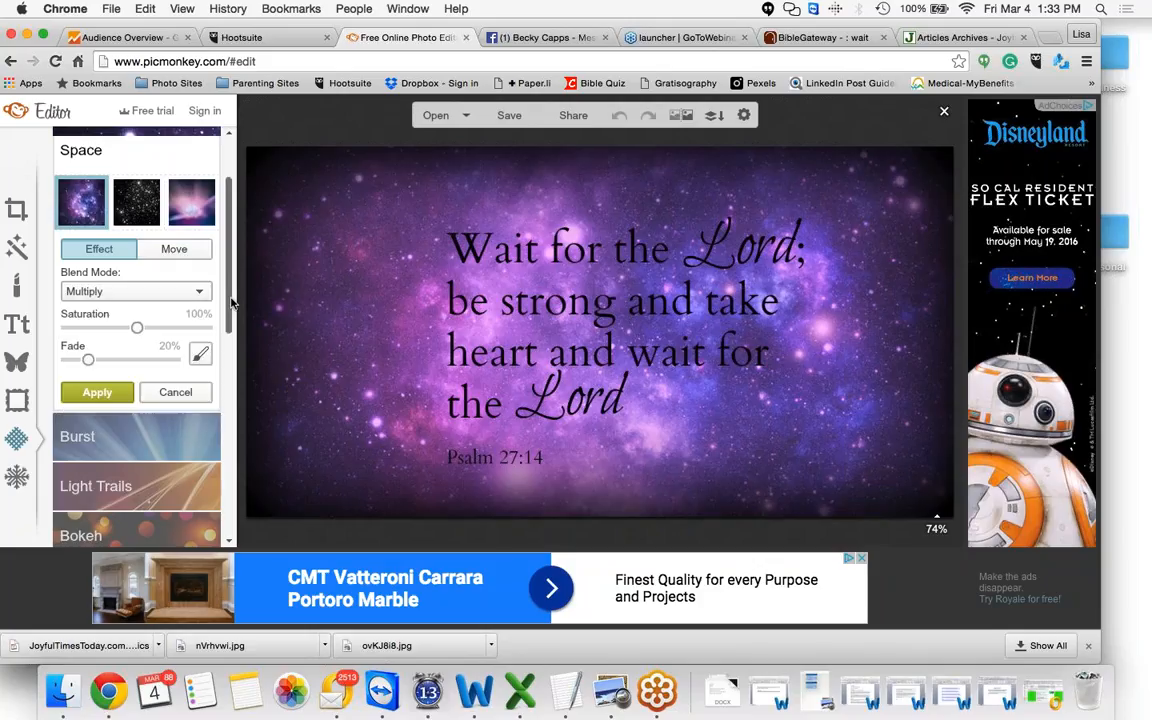
drag(231, 306, 230, 372)
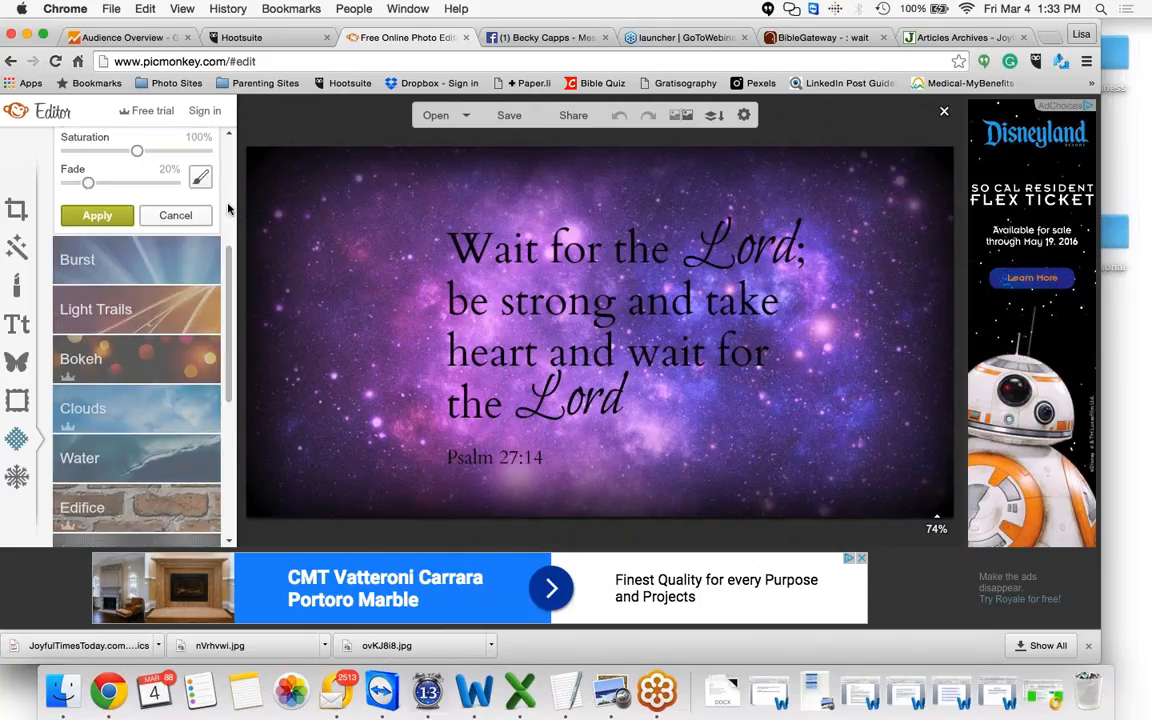
click(181, 216)
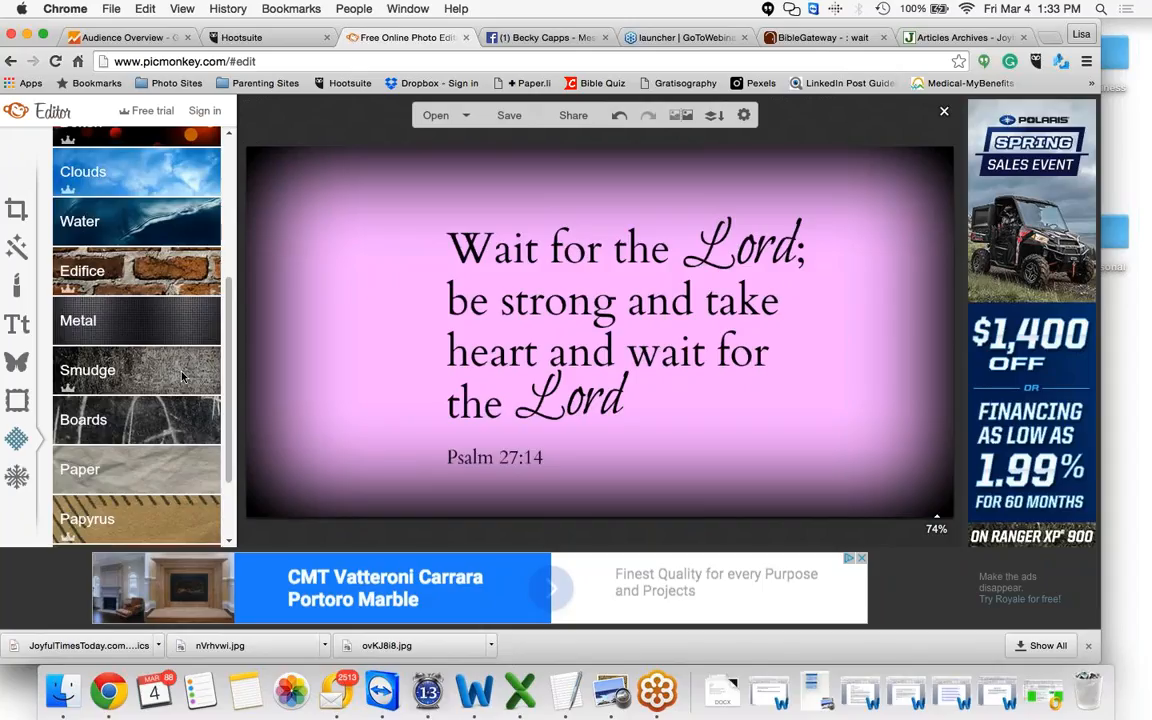
Preview the Smudge texture, then the Paint texture variants and their blend modes, without applying any
click(183, 376)
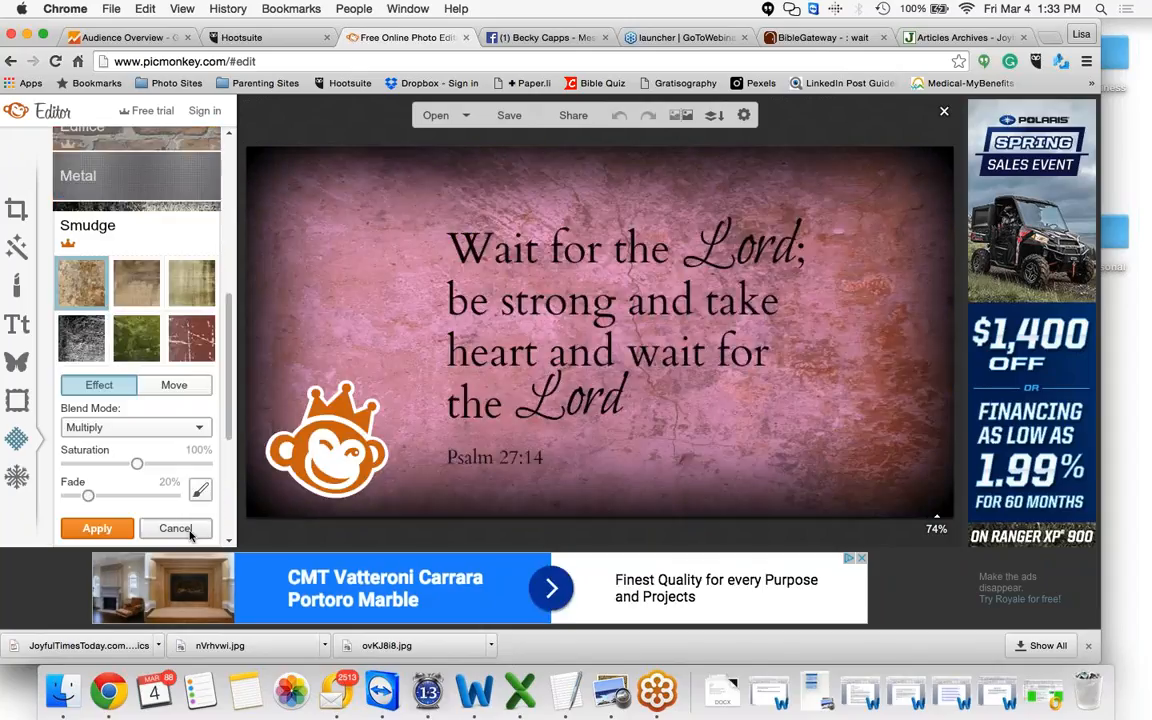
click(189, 533)
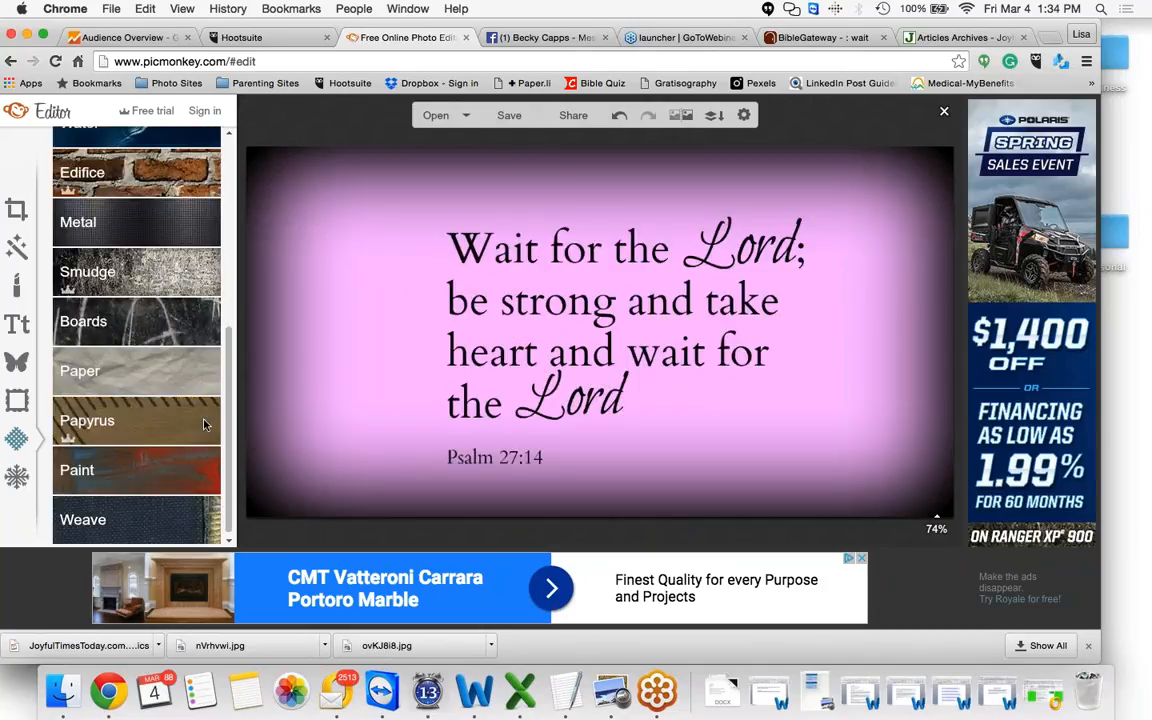
click(196, 476)
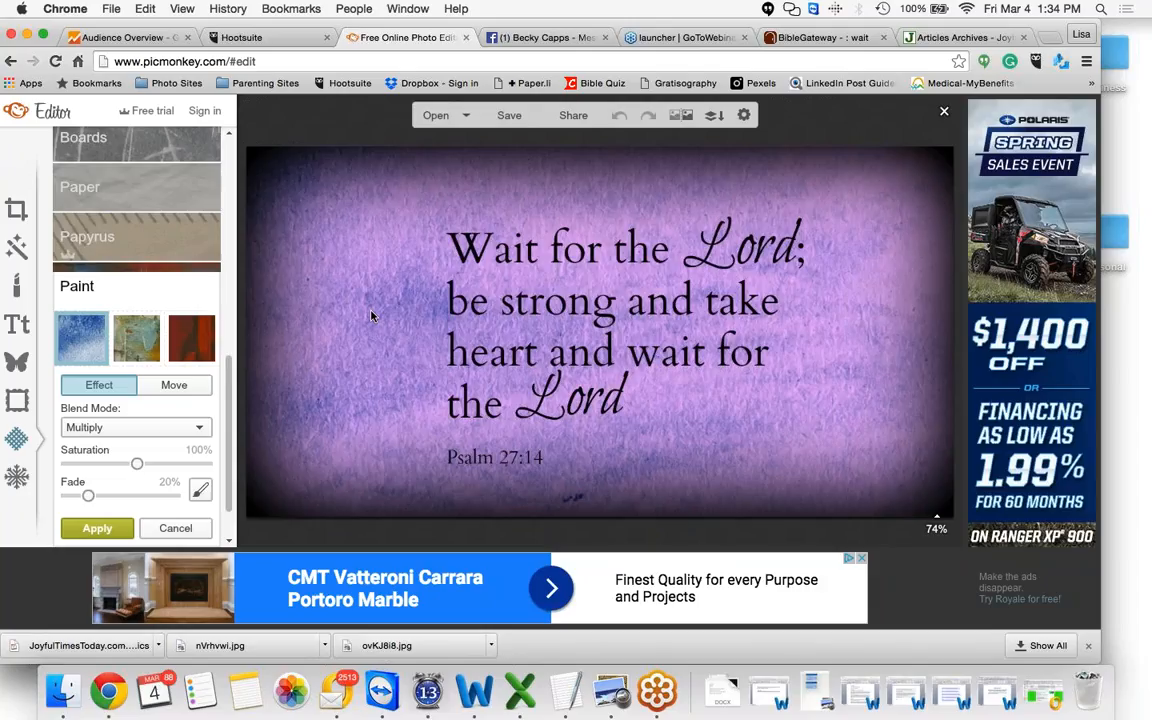
click(135, 344)
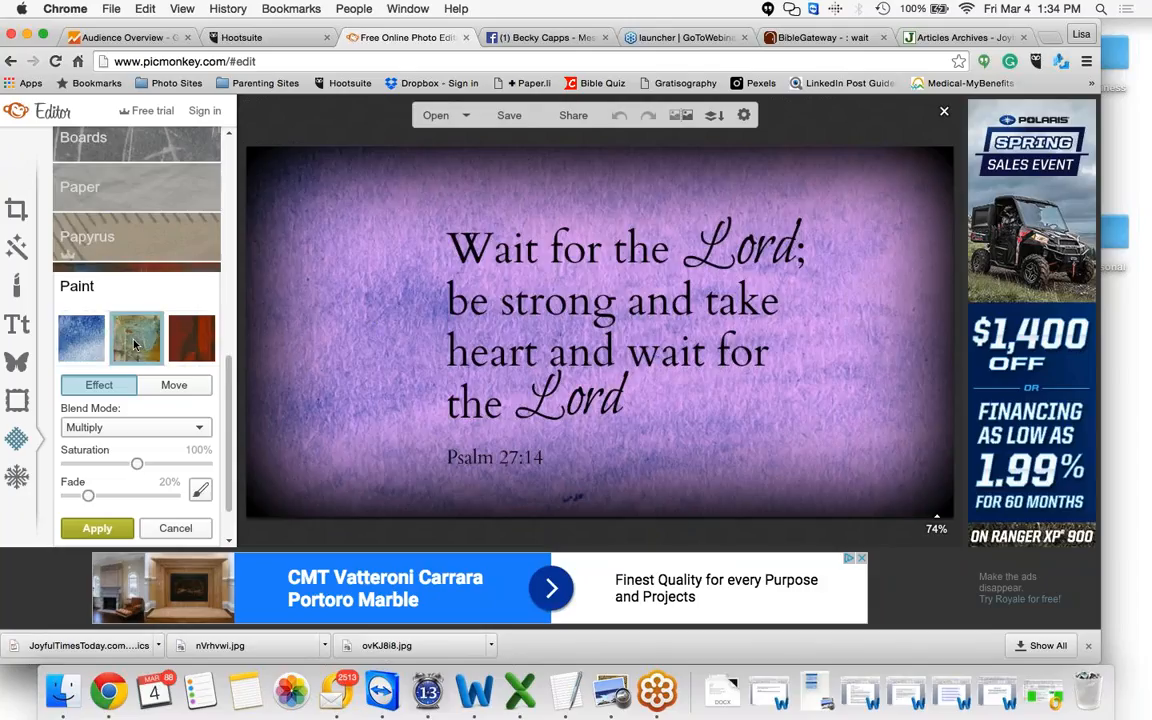
click(196, 351)
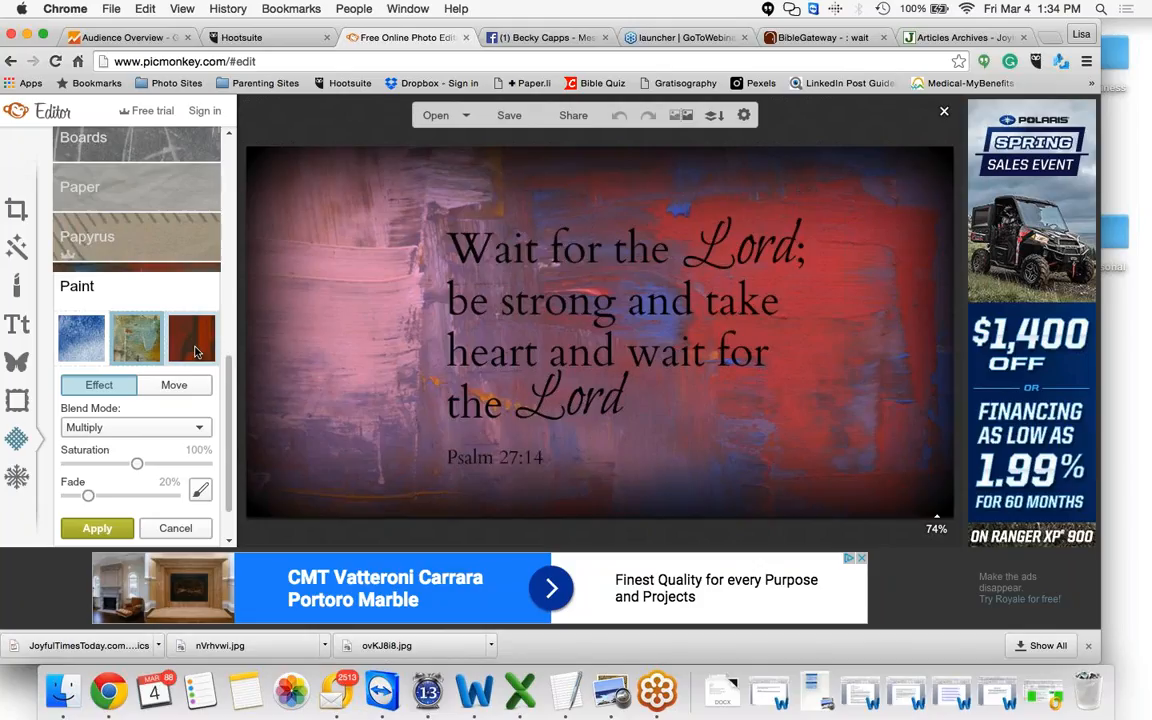
click(196, 351)
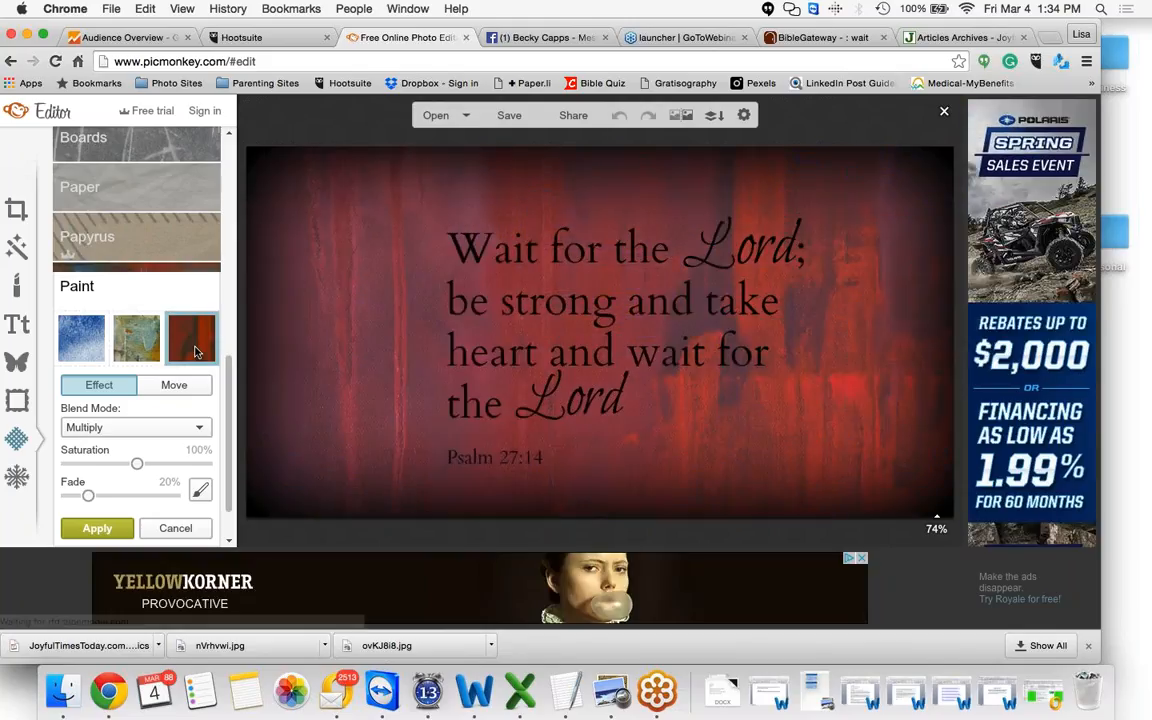
click(200, 427)
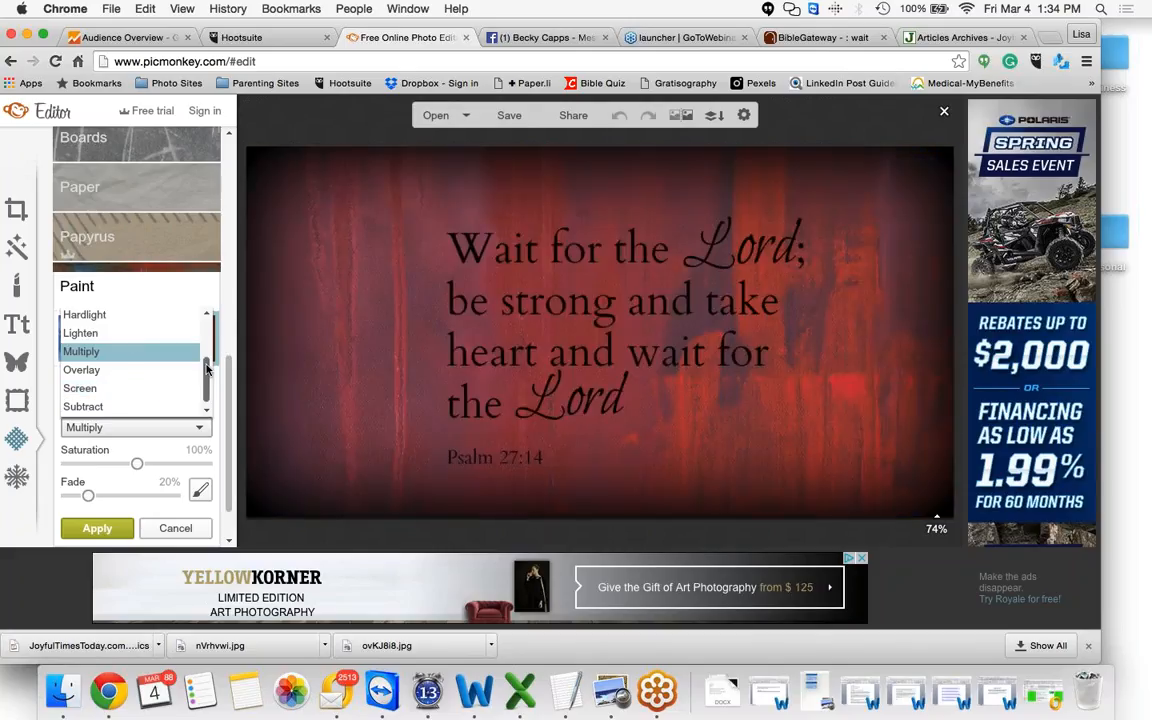
drag(207, 369, 206, 312)
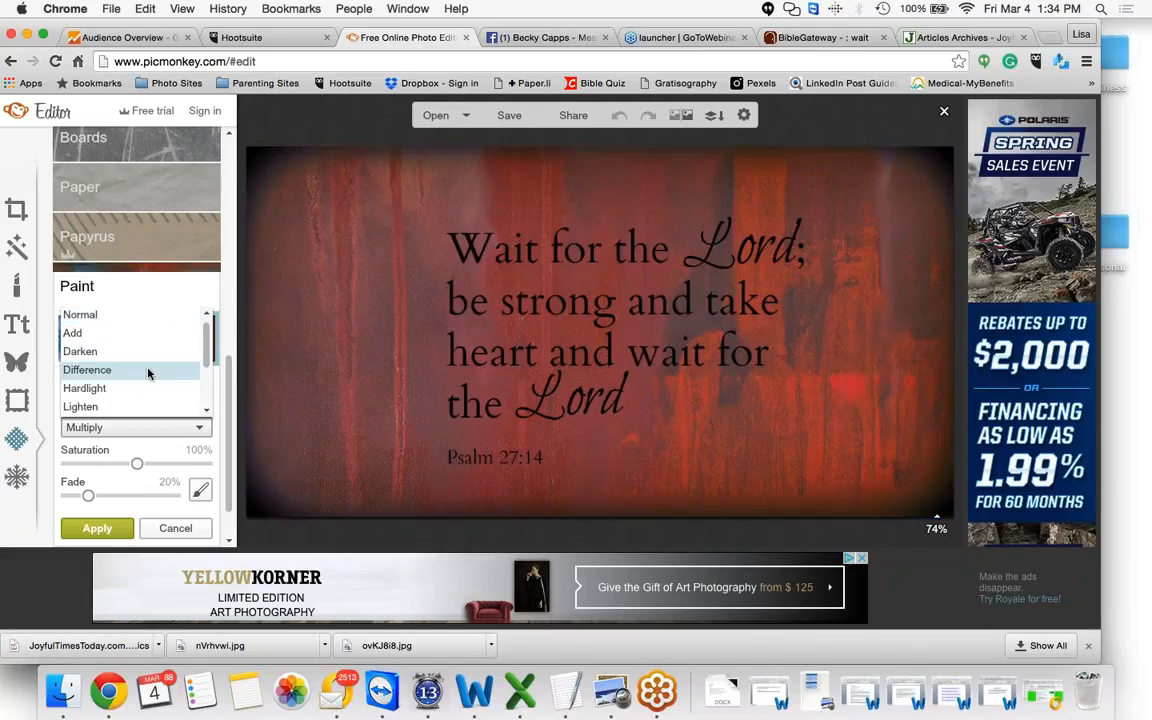
click(230, 400)
scroll(230, 400, up, 10)
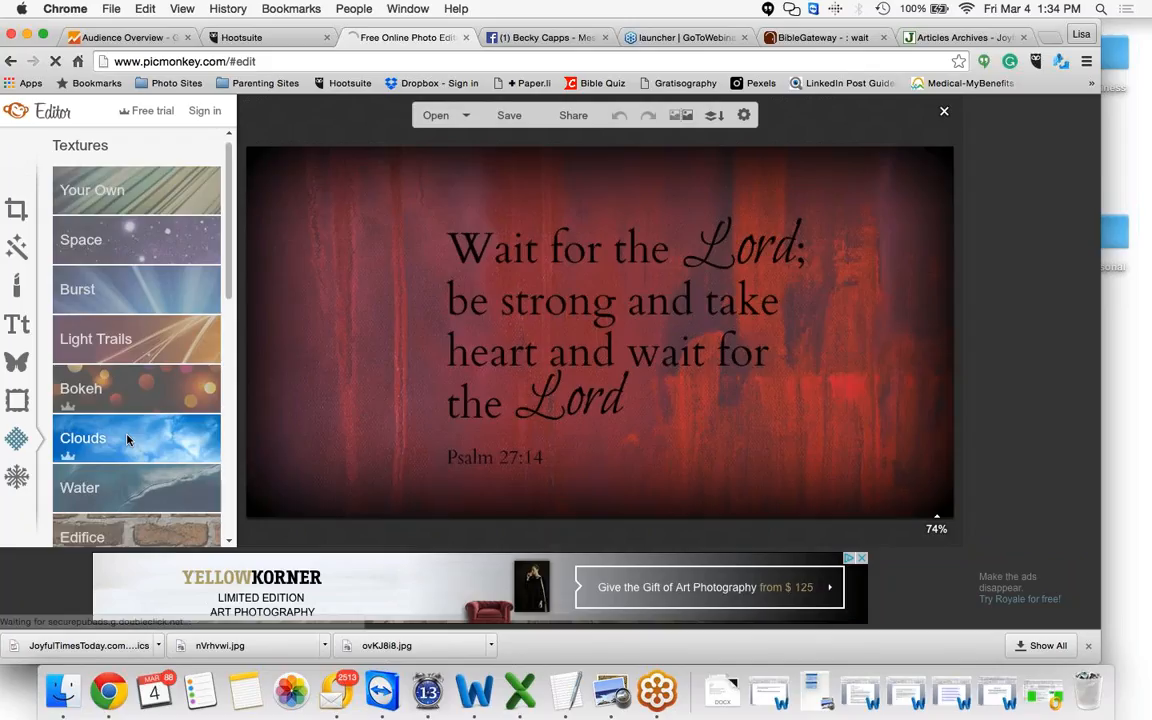
Preview several Clouds texture variants on the graphic, then cancel the texture
click(127, 440)
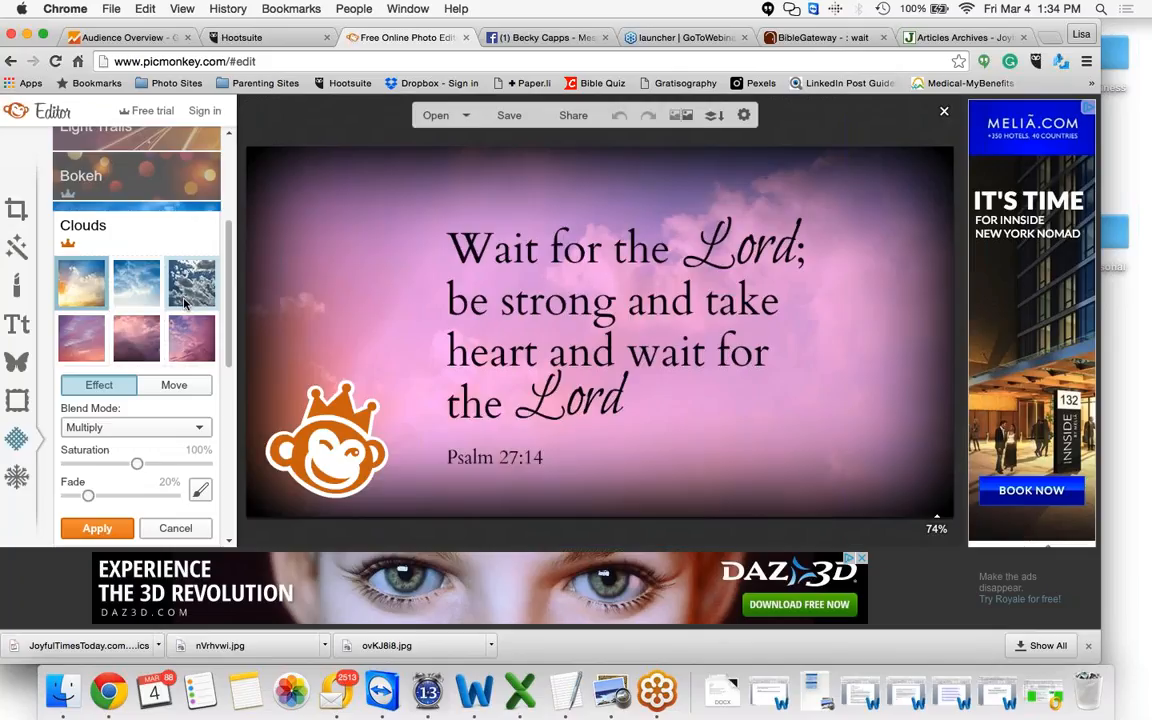
click(189, 292)
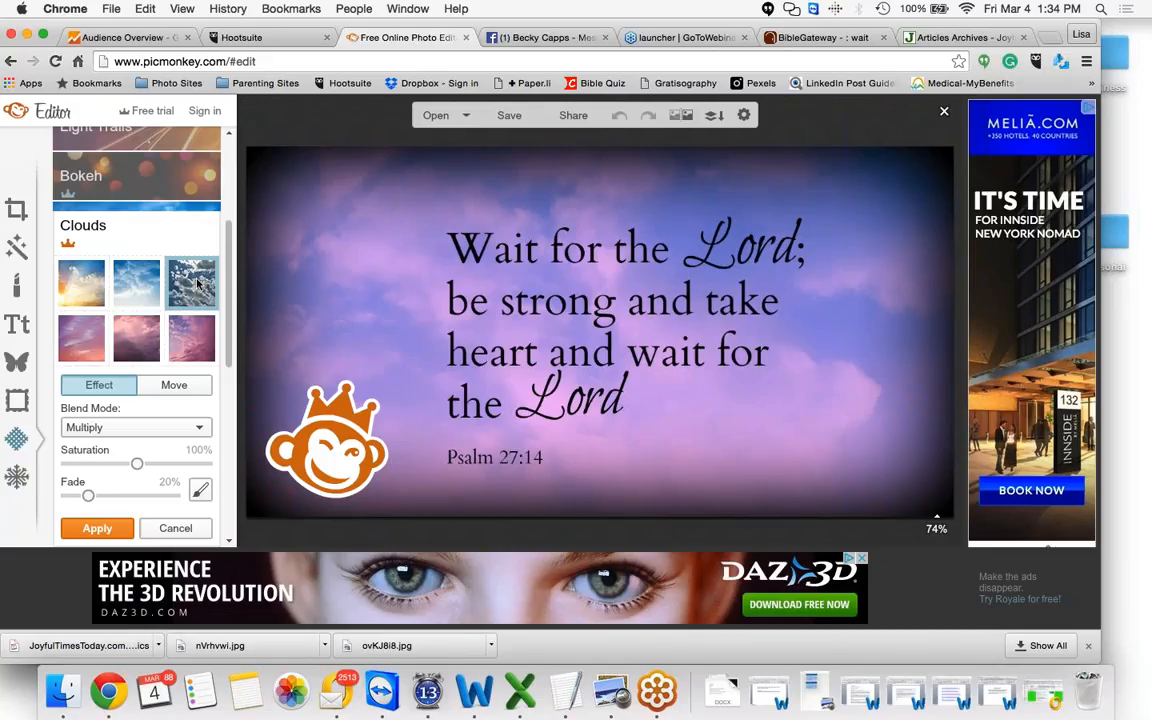
click(195, 325)
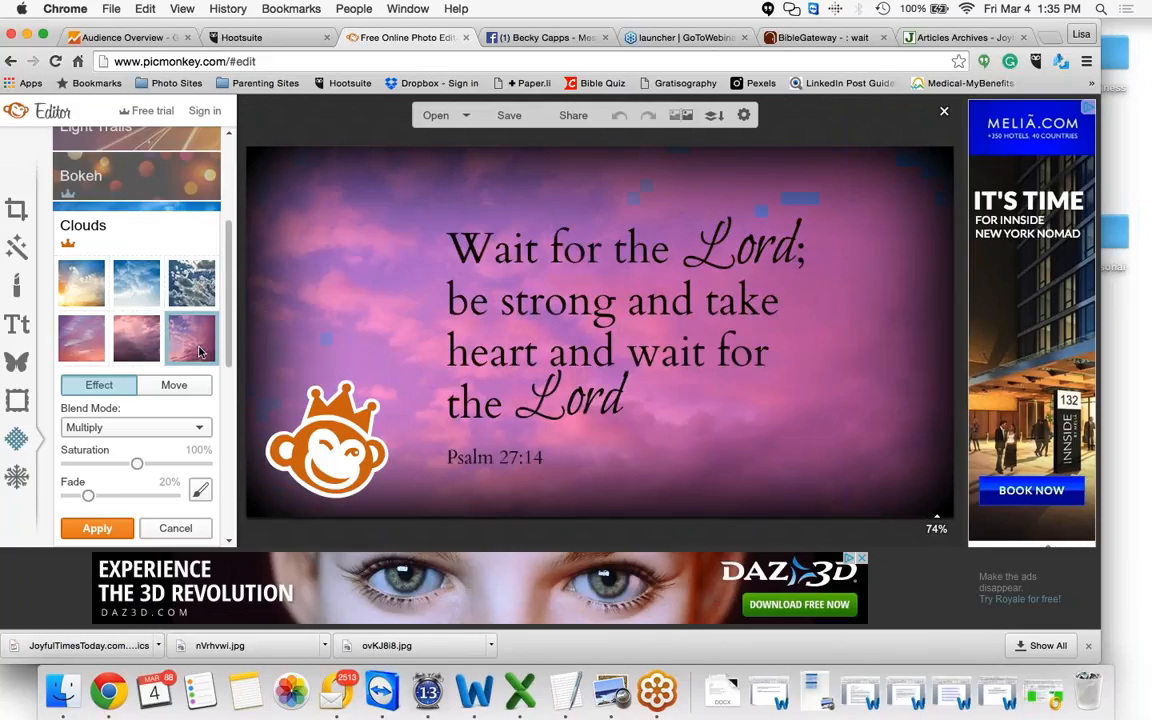
click(176, 529)
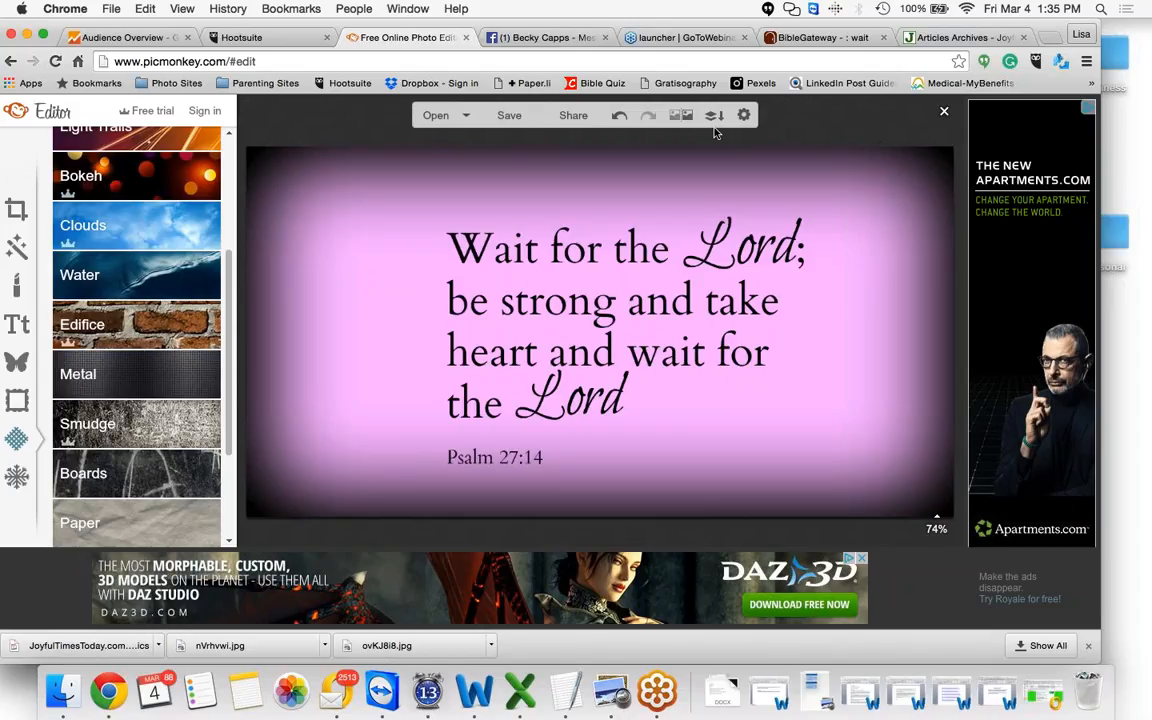
Add a pink daisy overlay, enlarge it and move it beside the verse near the upper-left corner
click(15, 364)
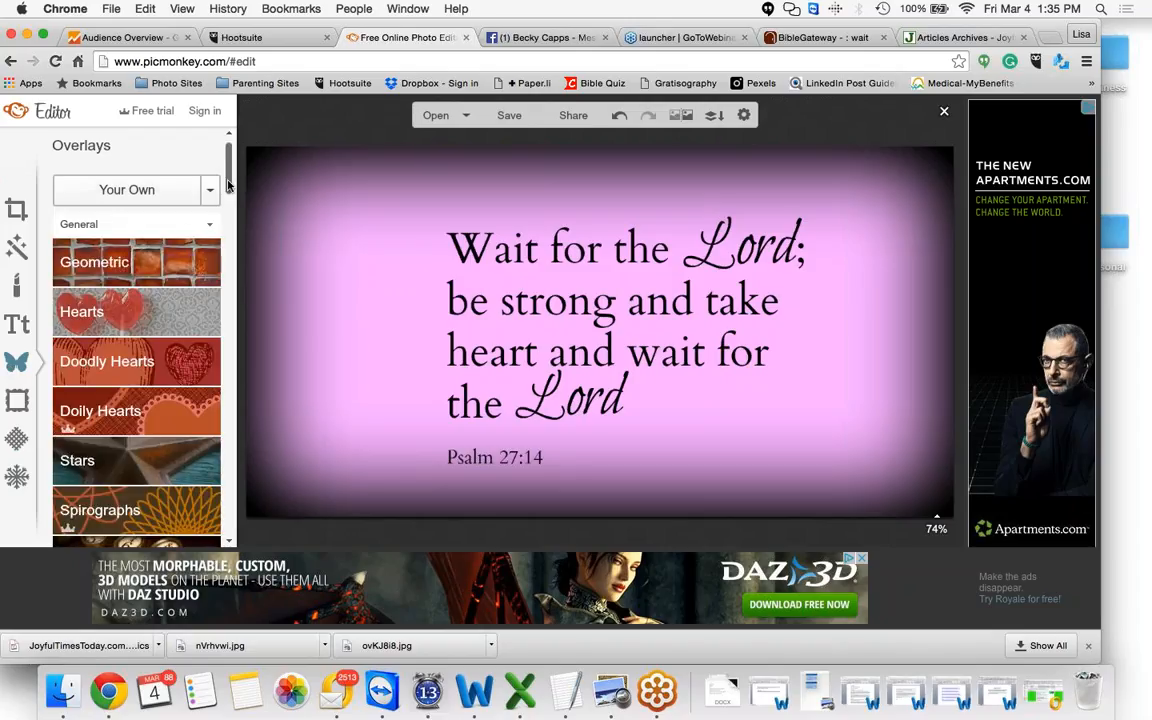
drag(228, 185, 228, 199)
drag(227, 199, 233, 512)
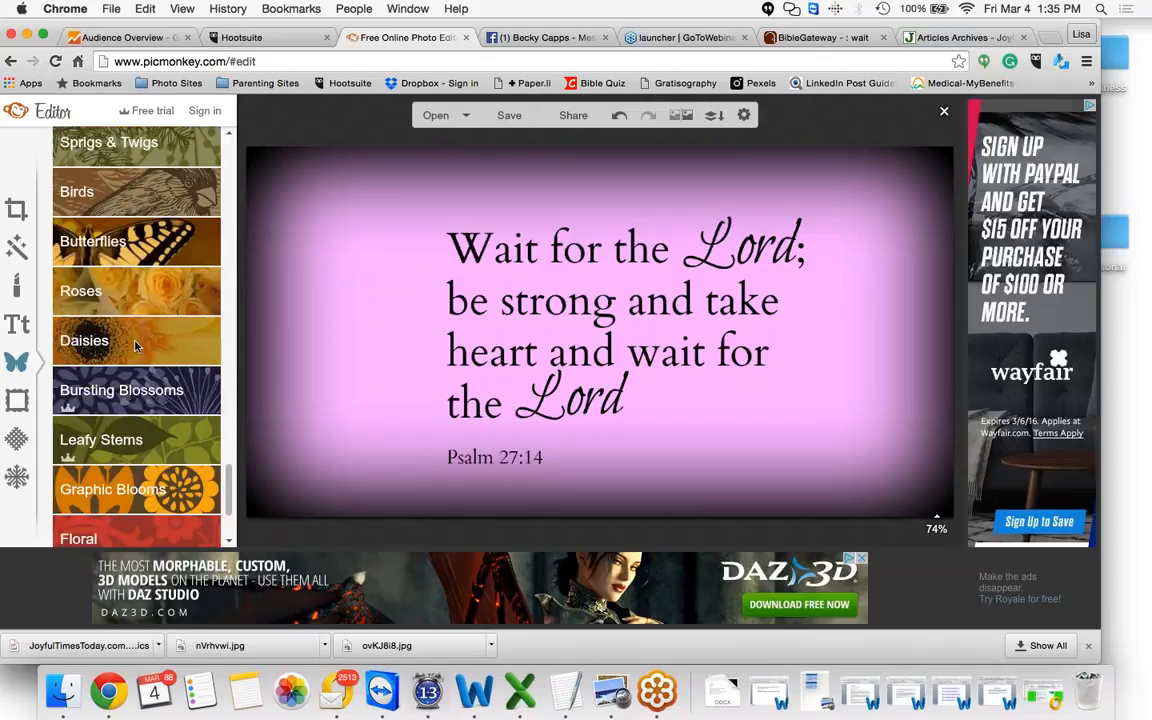
click(135, 345)
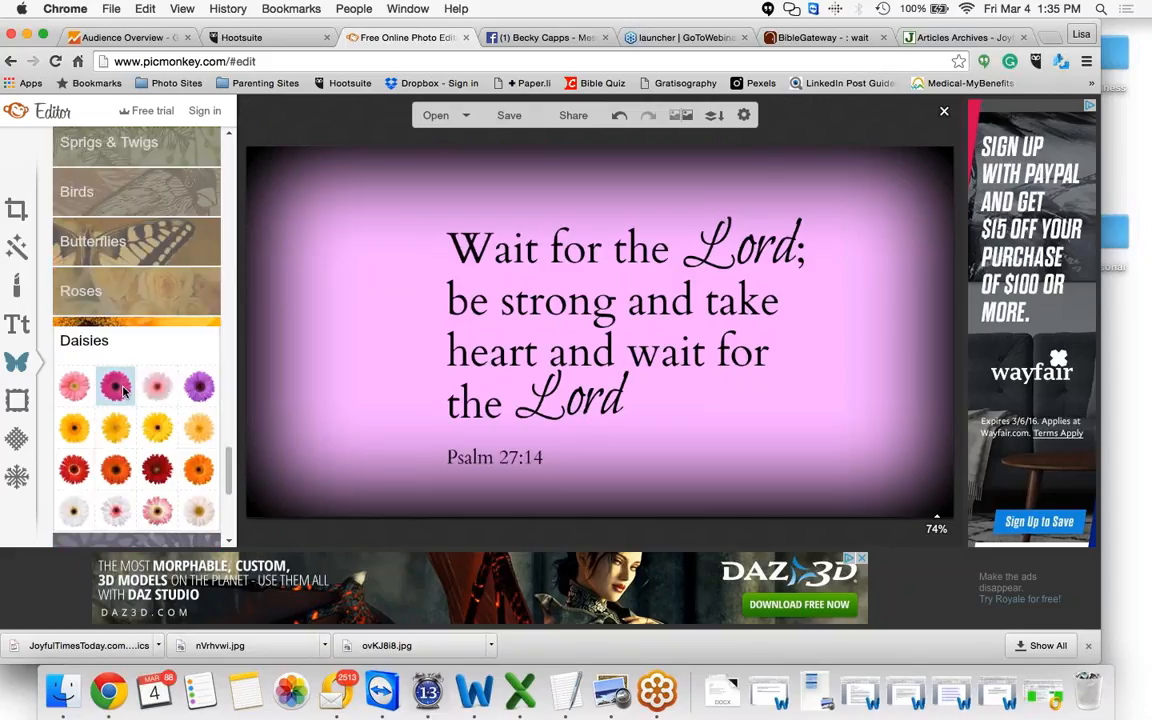
click(117, 386)
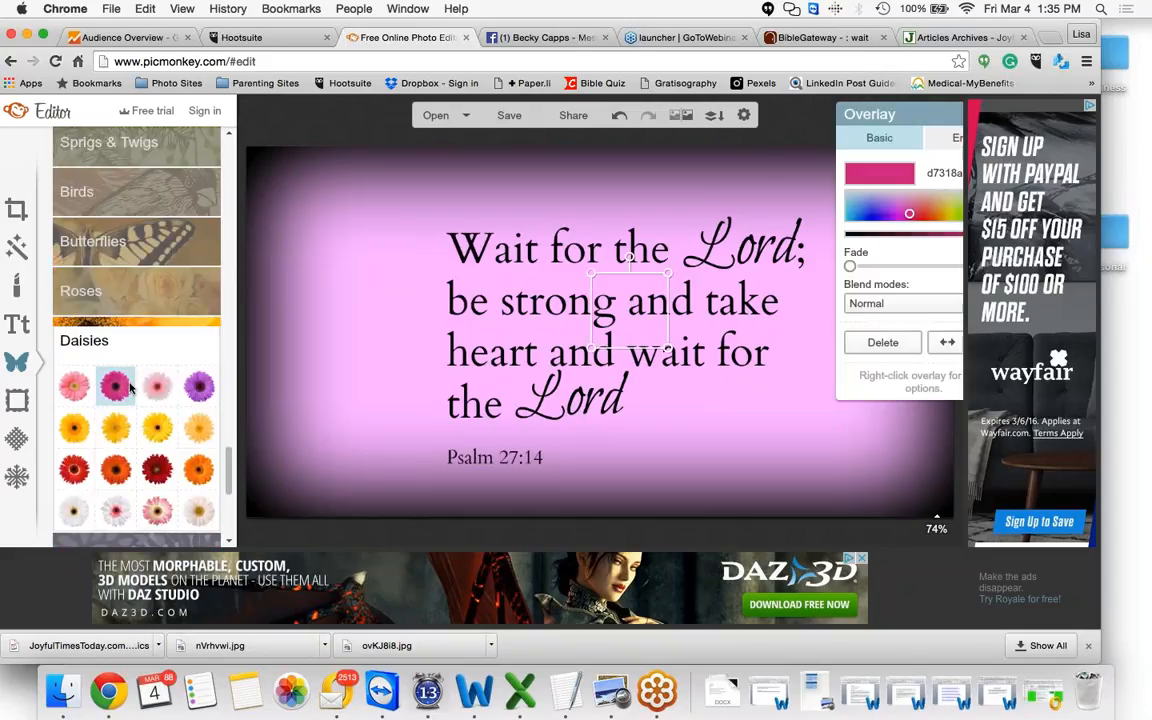
drag(590, 270, 476, 208)
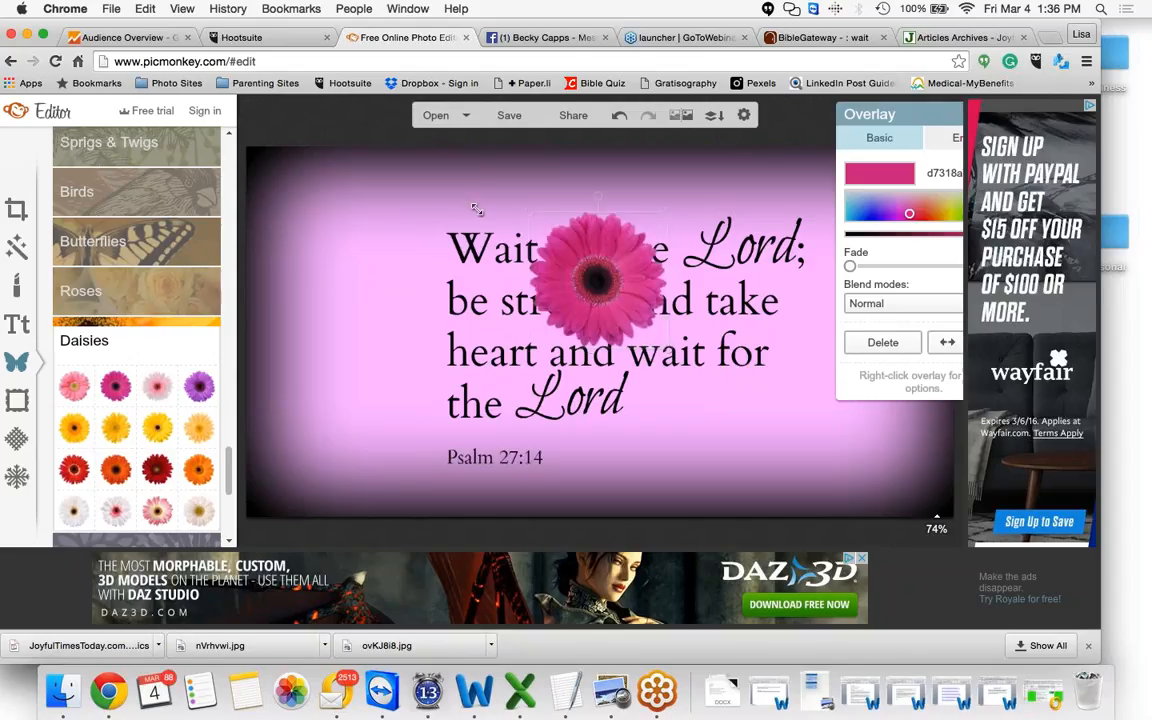
drag(551, 264, 381, 275)
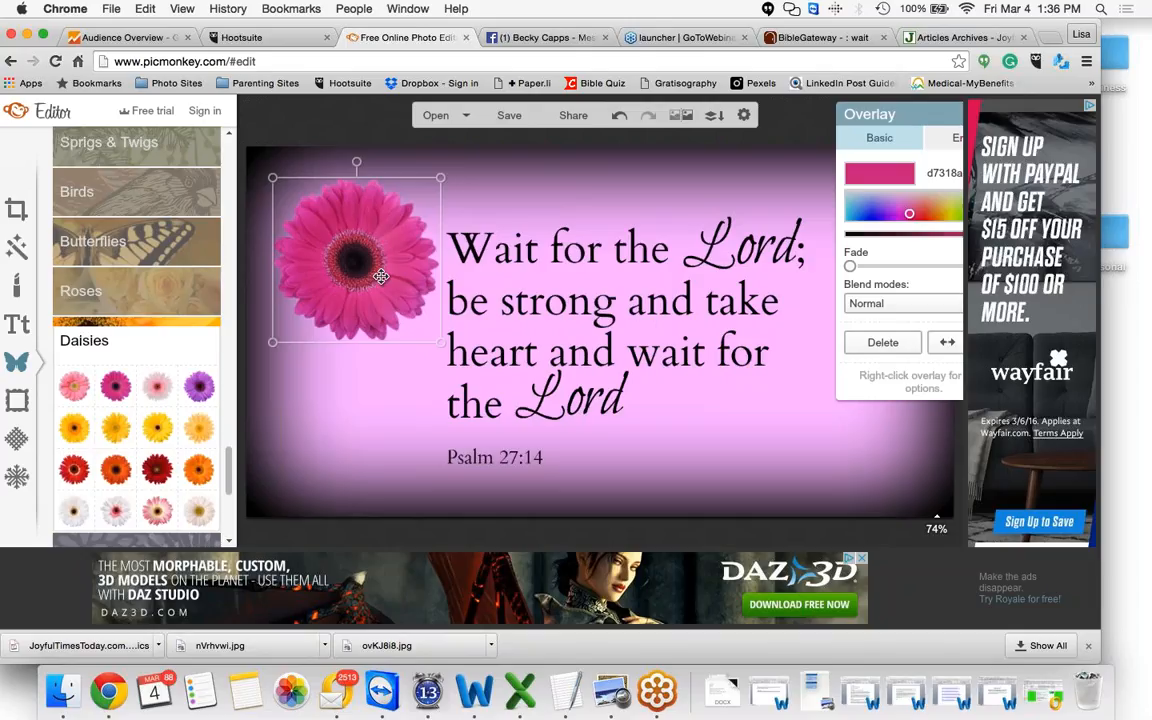
click(556, 199)
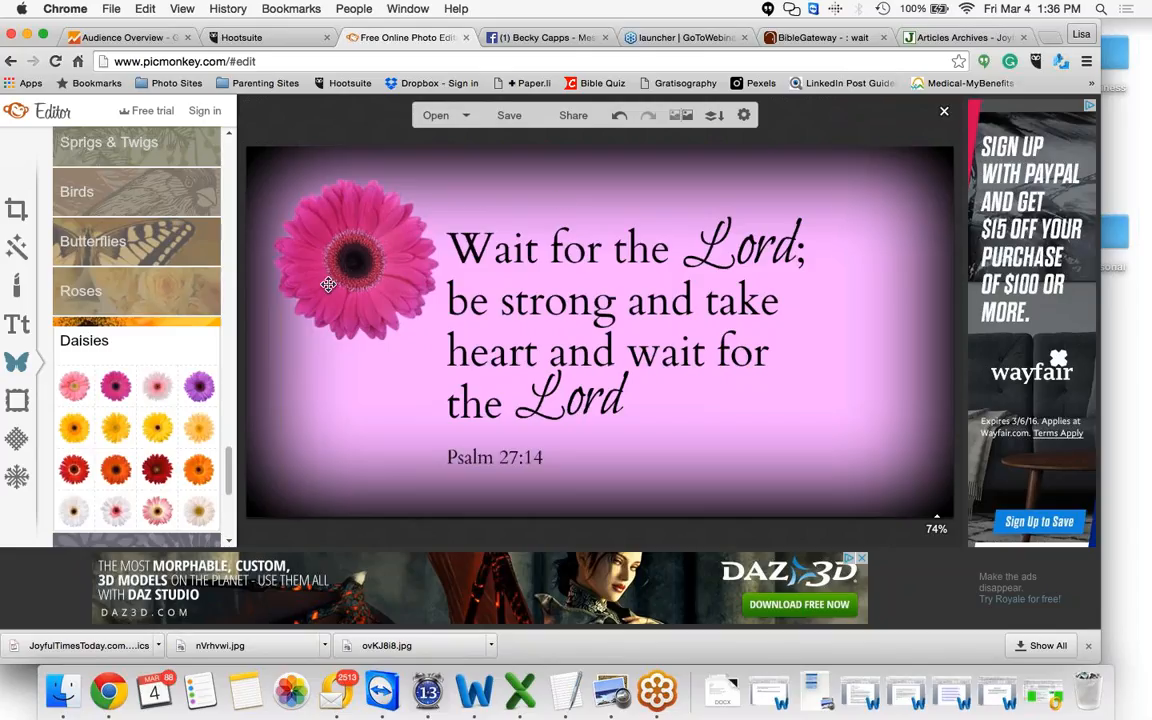
Enlarge the daisy overlay further so it extends off the graphic's upper-left corner
click(328, 285)
drag(272, 177, 174, 66)
click(557, 212)
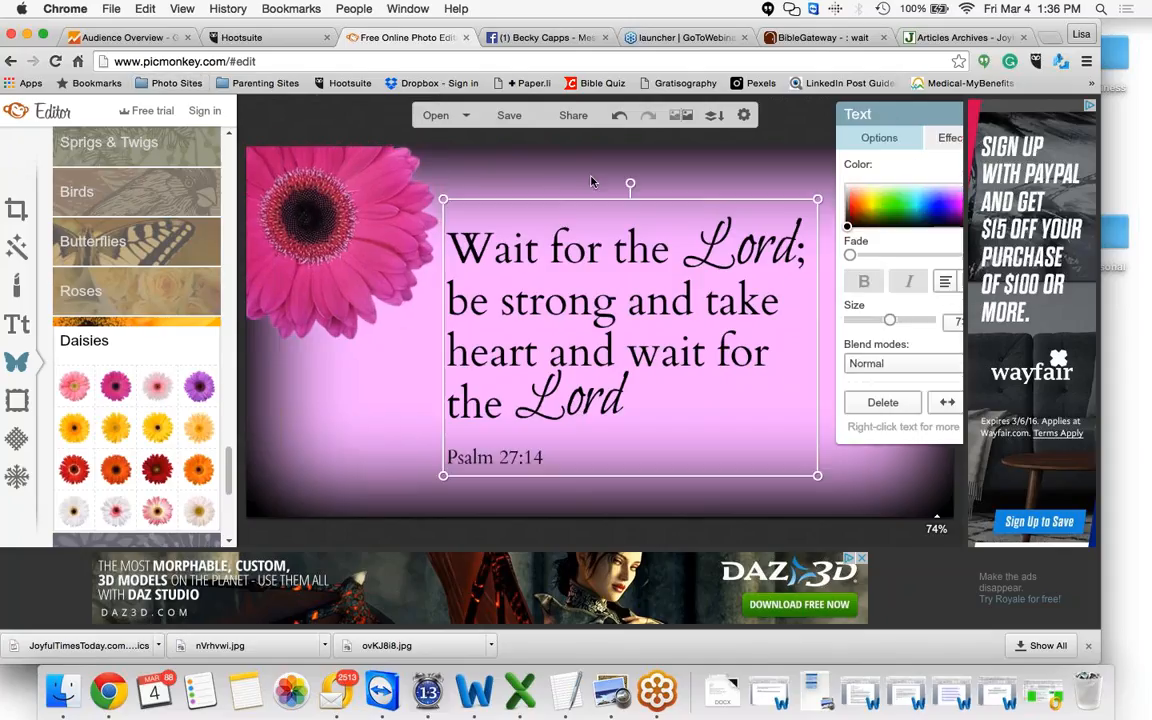
click(593, 181)
Raise the daisy overlay's fade so it becomes a soft, translucent background accent
click(369, 228)
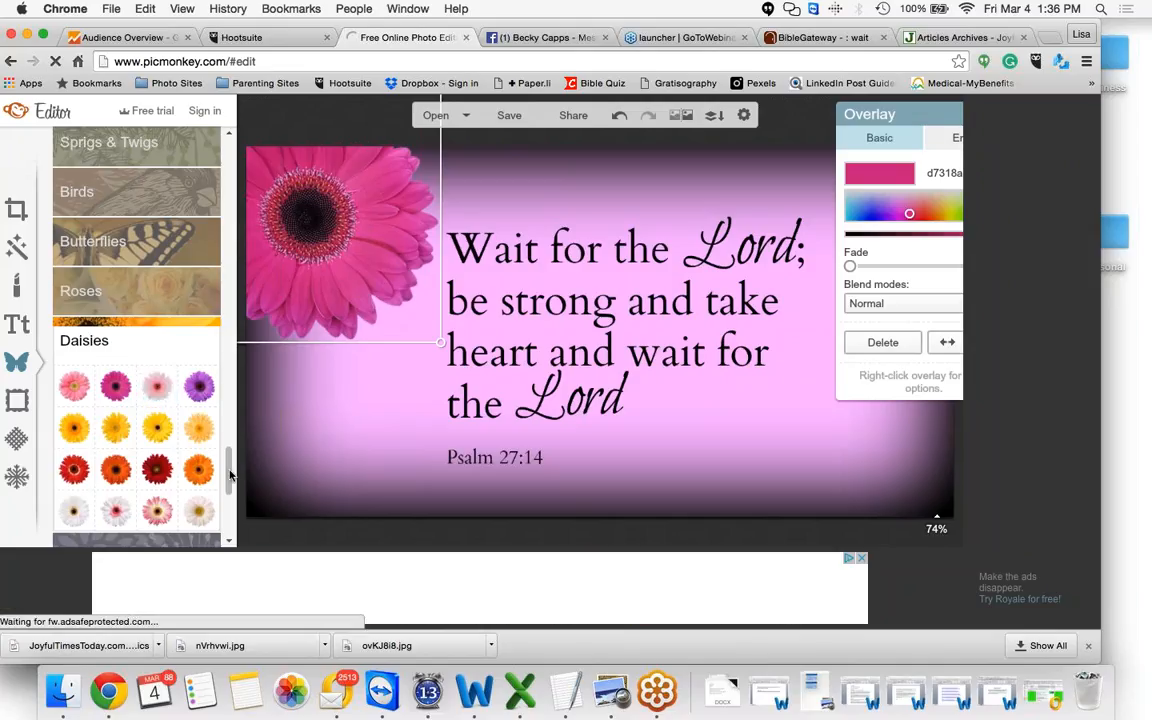
drag(229, 475, 229, 506)
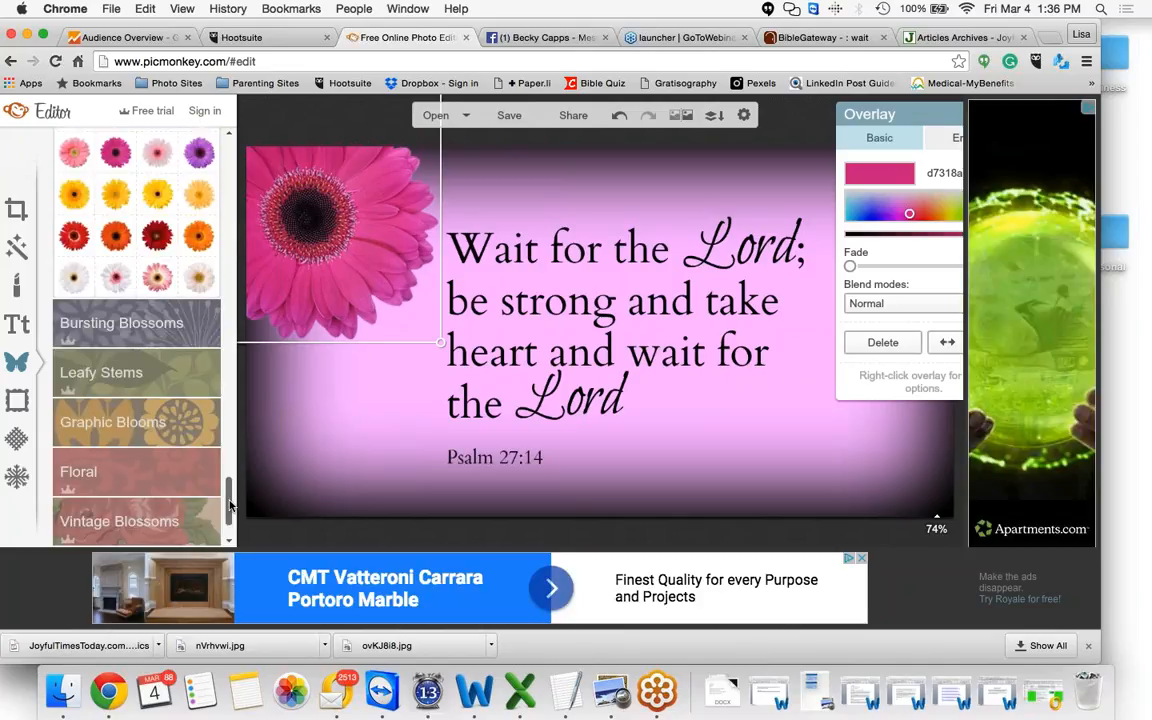
drag(849, 266, 940, 272)
click(371, 434)
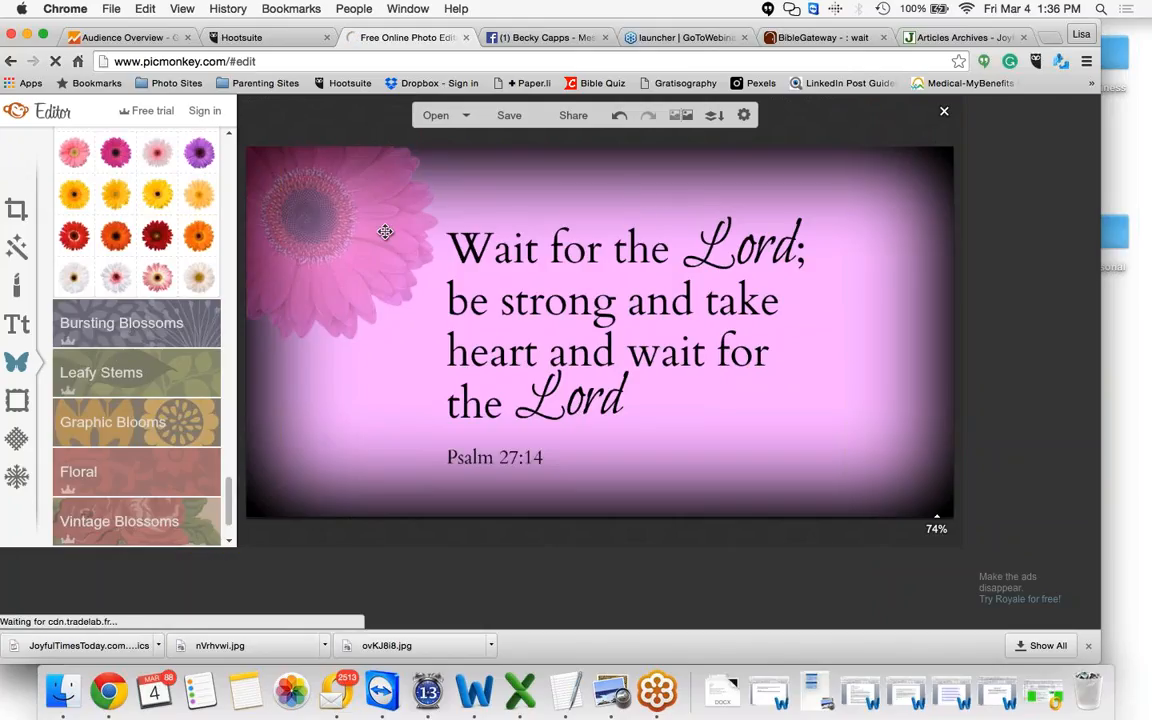
click(385, 232)
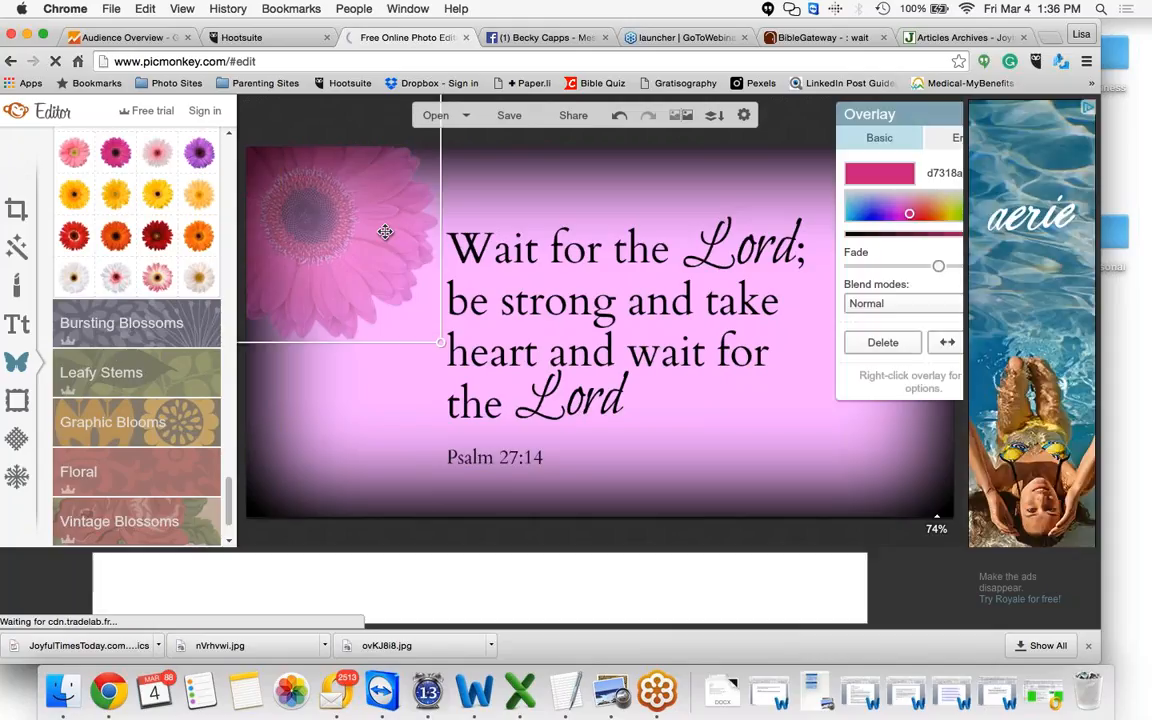
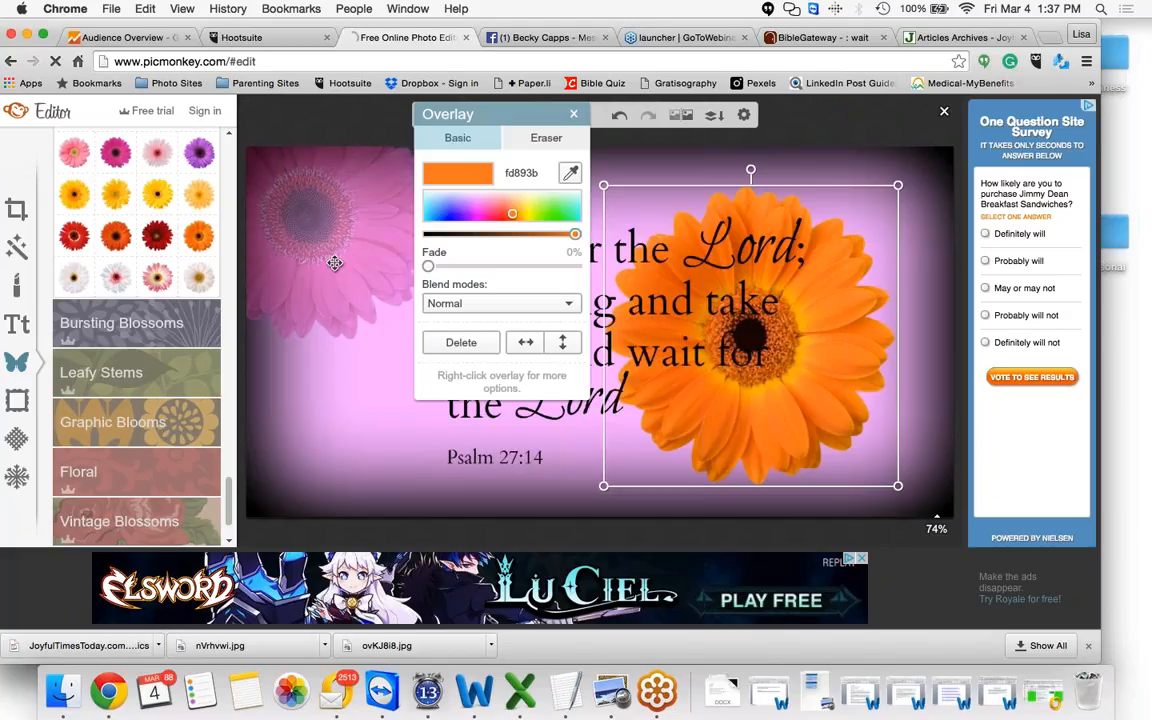
Remove the fade from the pink daisy overlay so it shows at full strength
click(334, 263)
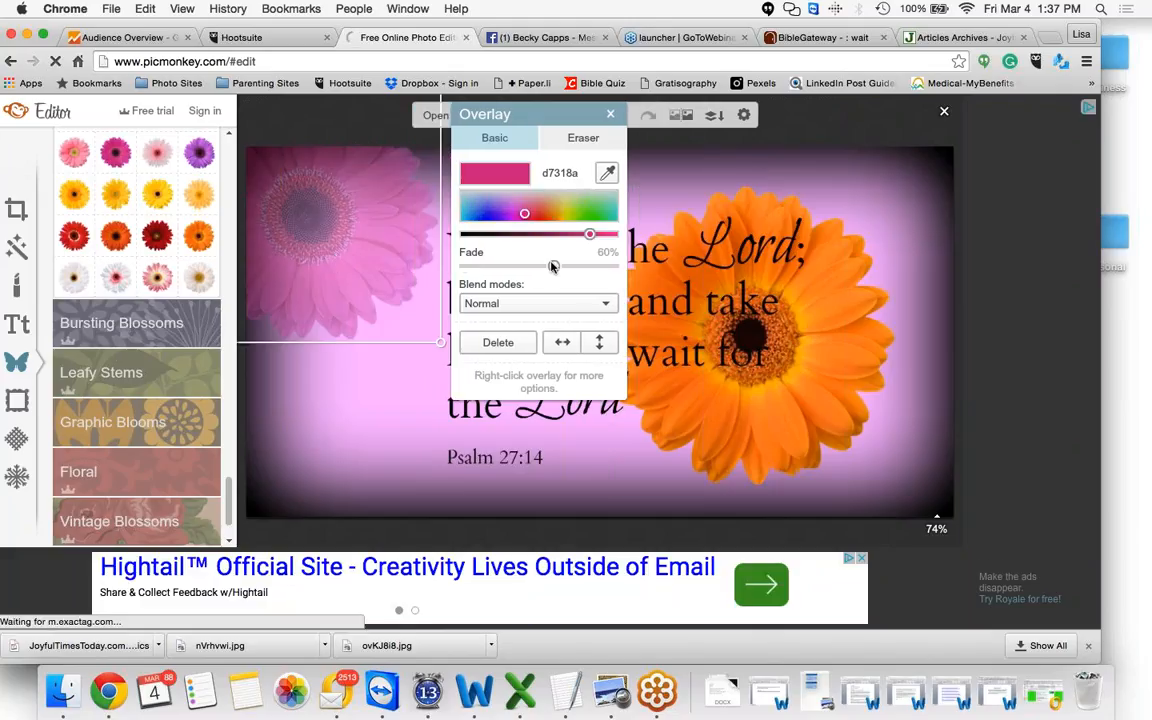
click(469, 267)
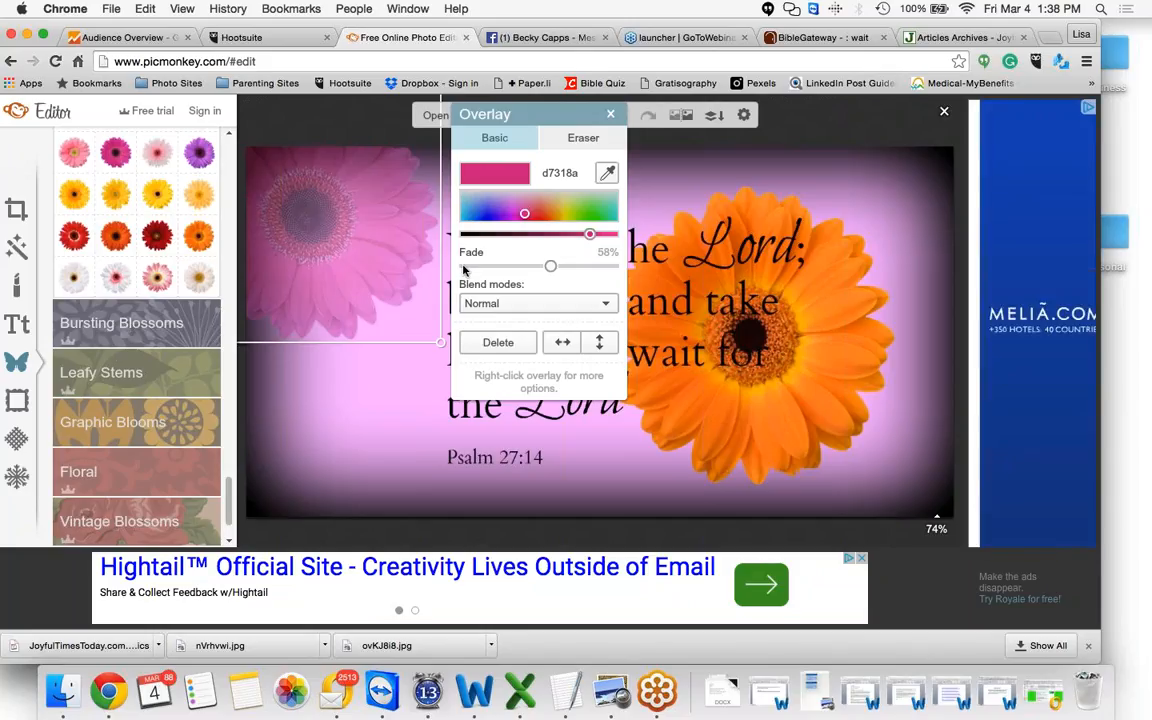
click(464, 268)
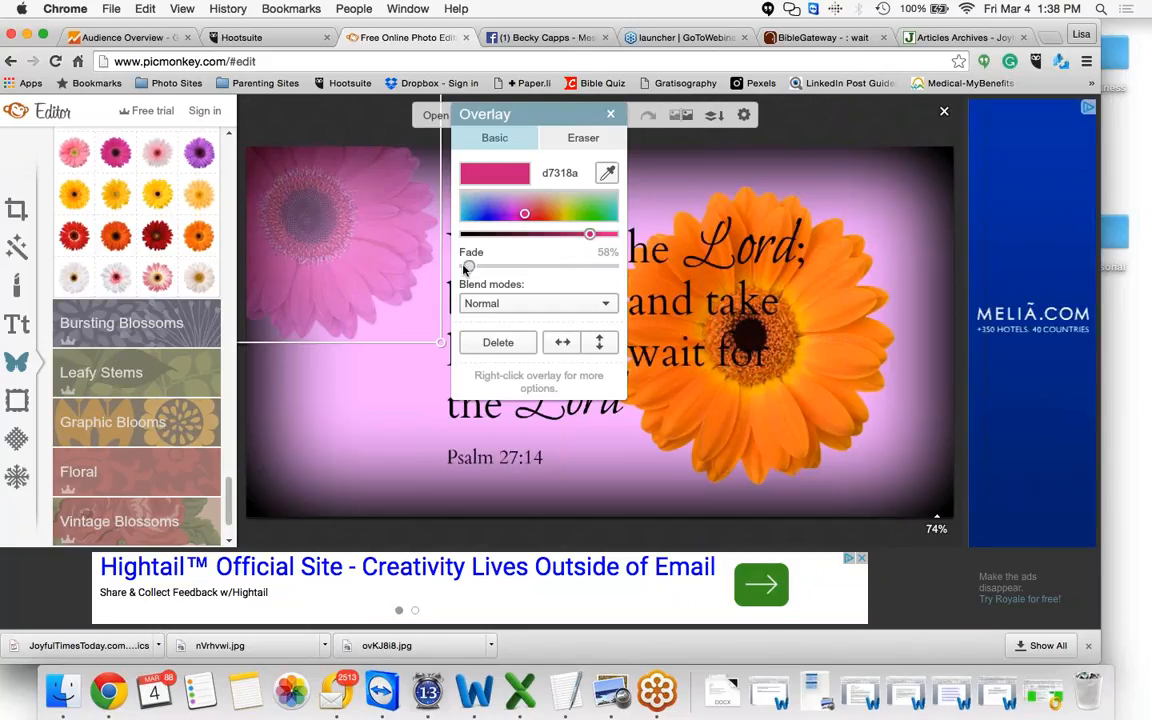
click(371, 374)
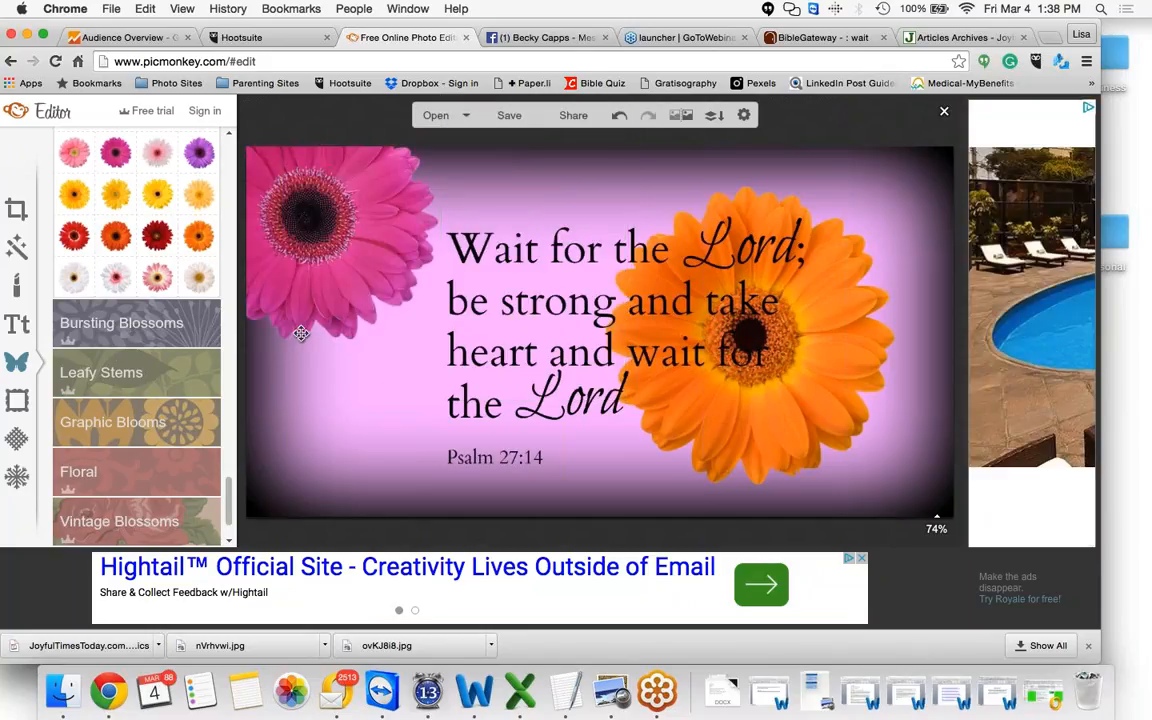
Try a red daisy overlay, enlarged and sent behind the verse near the lower-left corner, then delete it
click(160, 275)
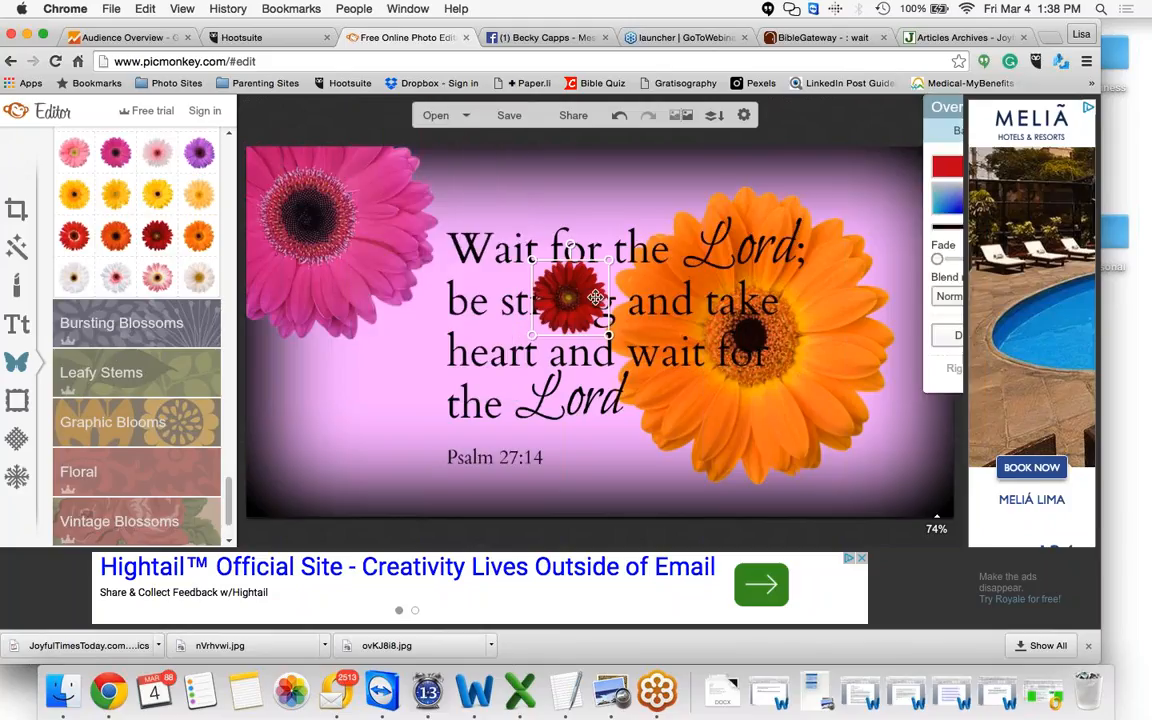
drag(596, 296, 564, 210)
right_click(481, 334)
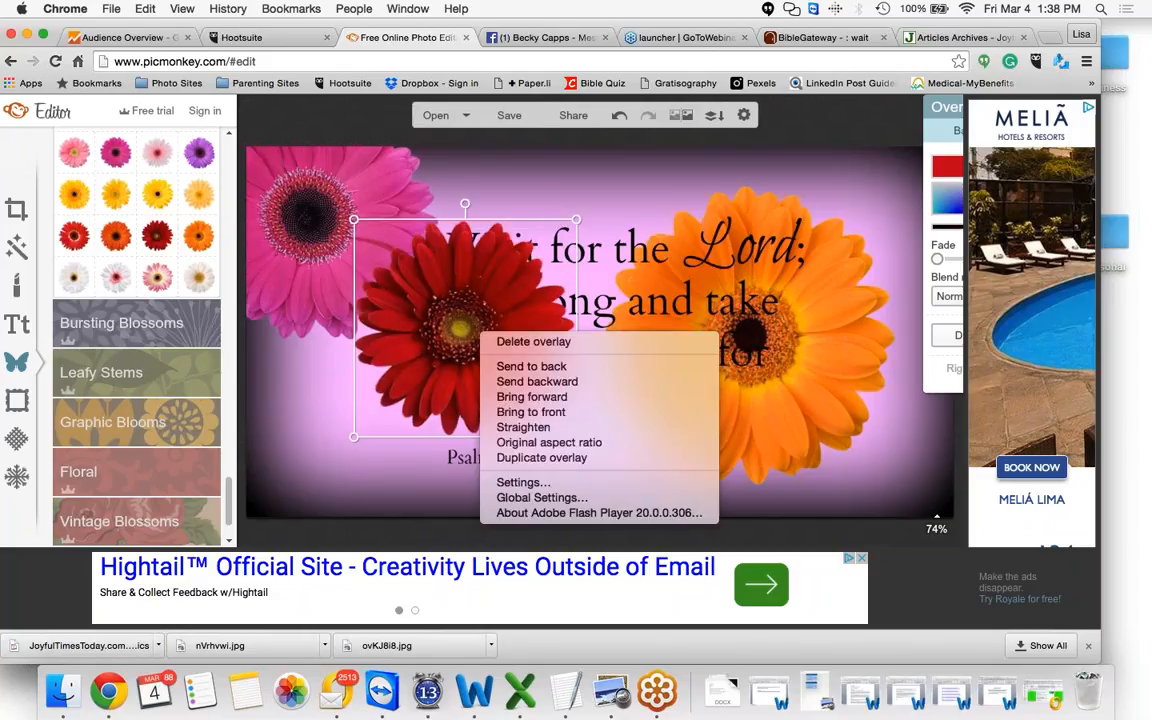
click(500, 366)
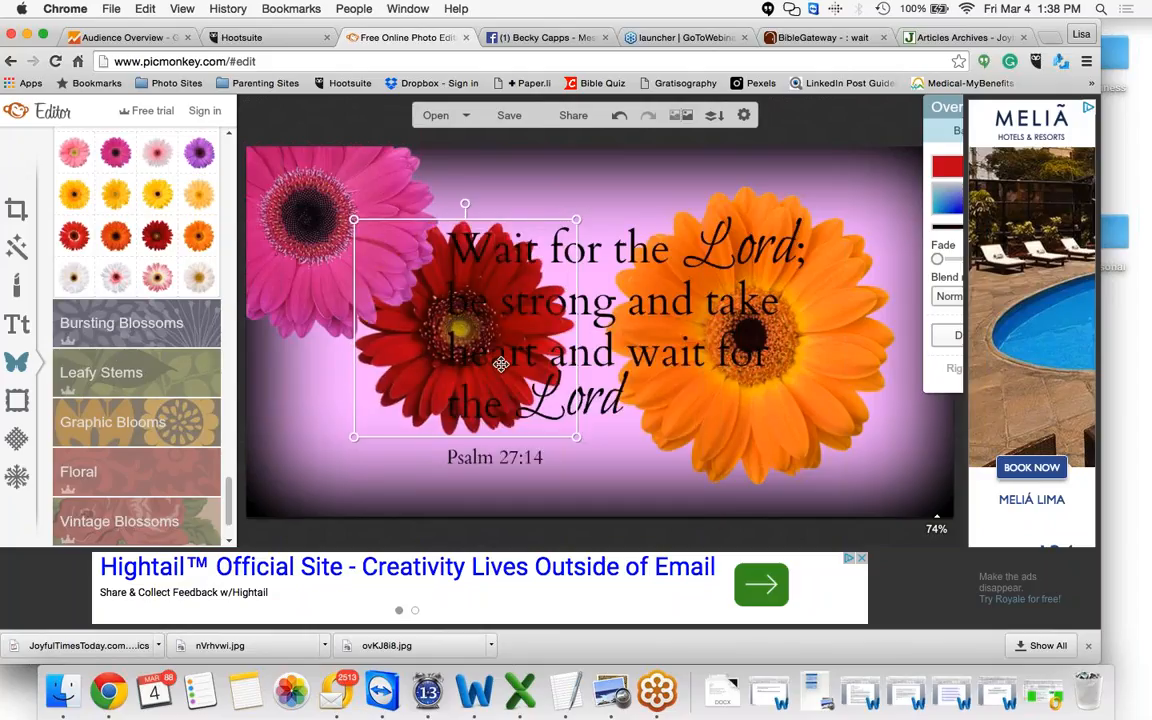
drag(500, 366, 279, 447)
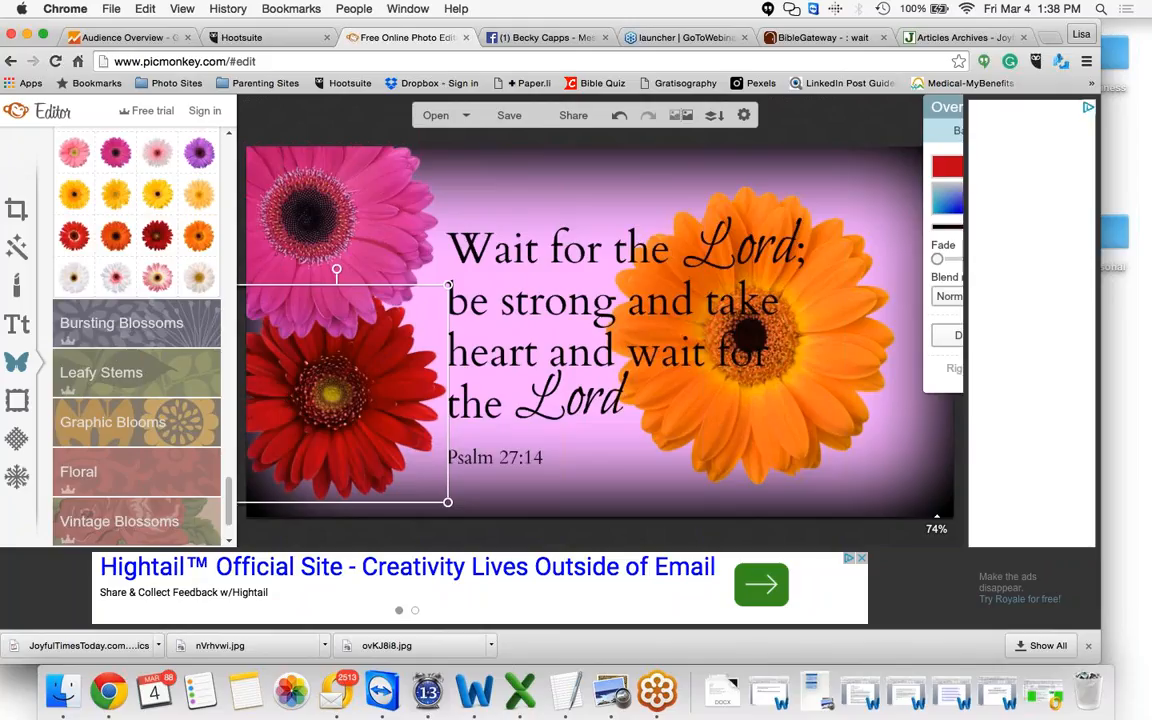
key(Delete)
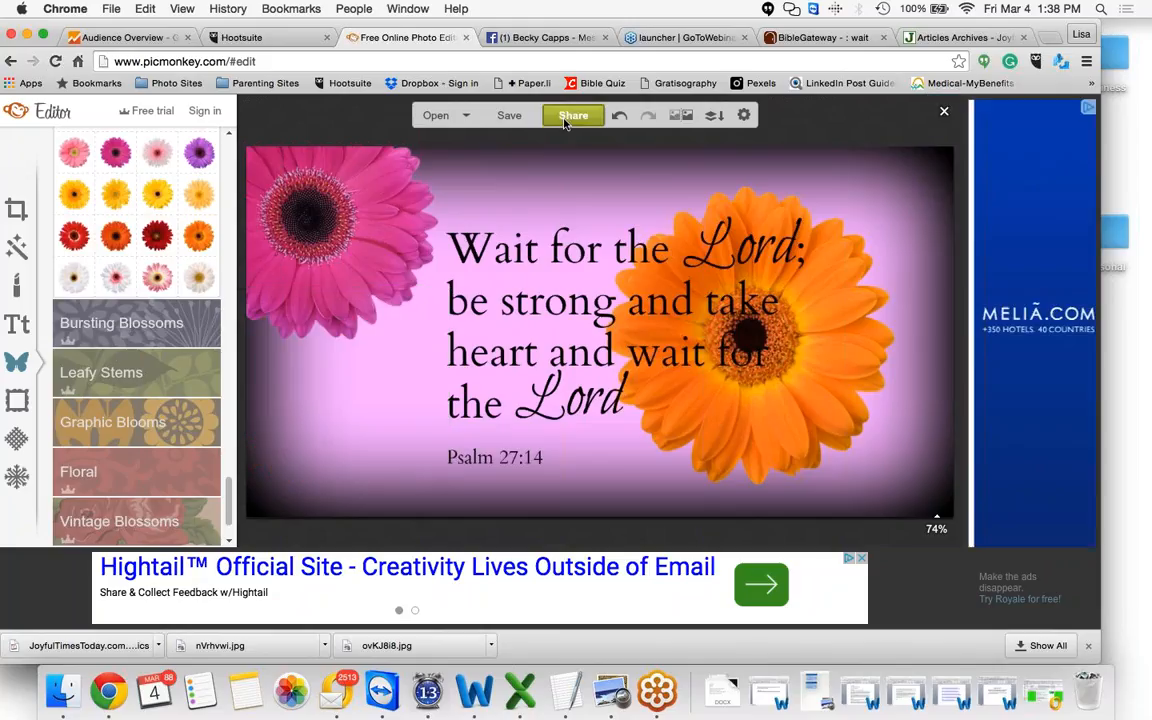
Delete the large orange daisy overlay beside the verse
click(834, 301)
key(Delete)
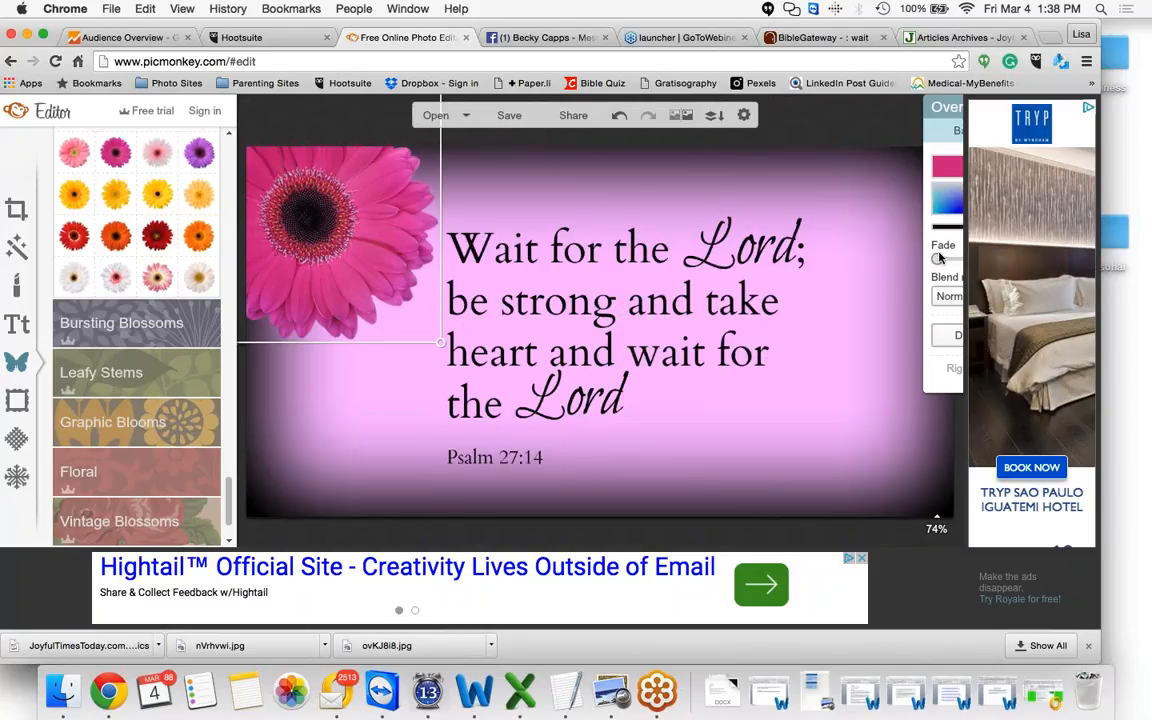
Raise the pink daisy overlay's fade so it becomes a soft translucent accent
drag(974, 258, 922, 223)
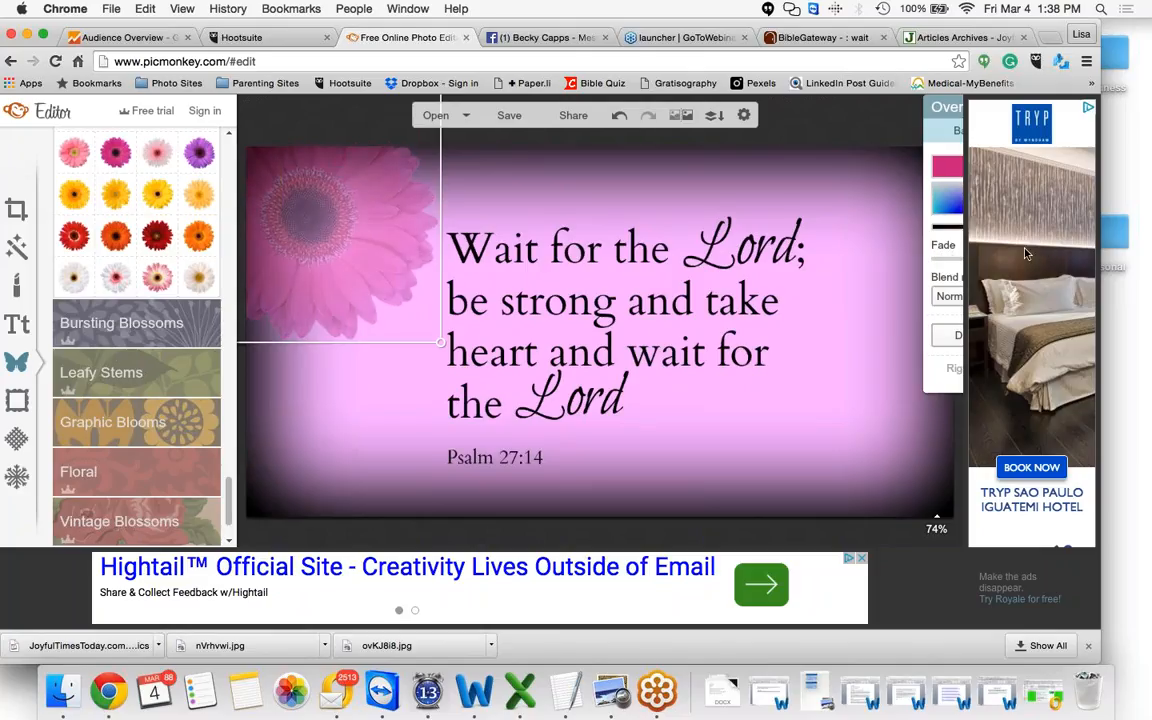
click(840, 379)
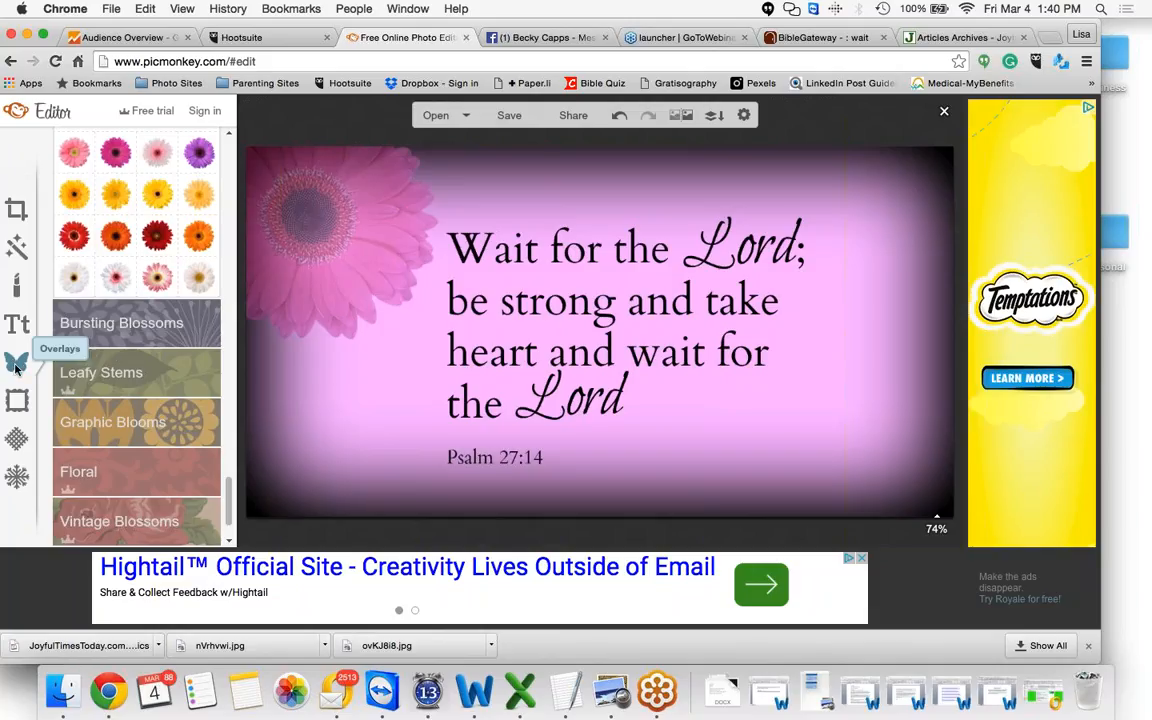
Delete the pink daisy overlay from the upper-left corner
click(337, 264)
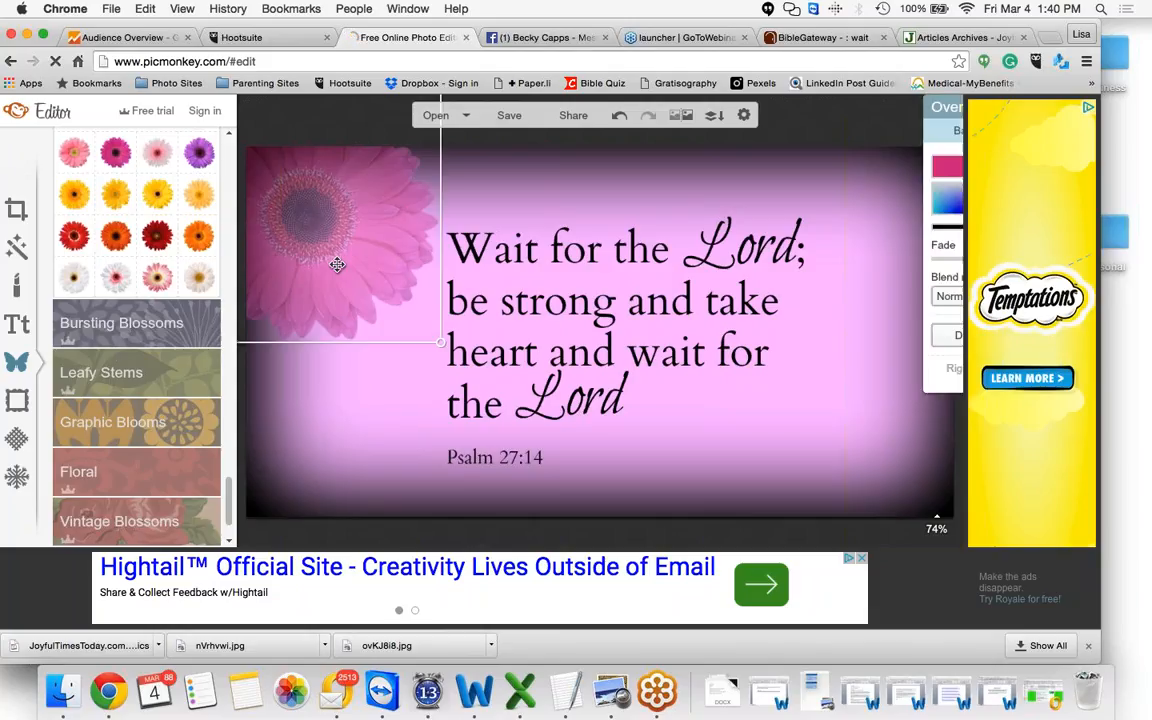
key(Delete)
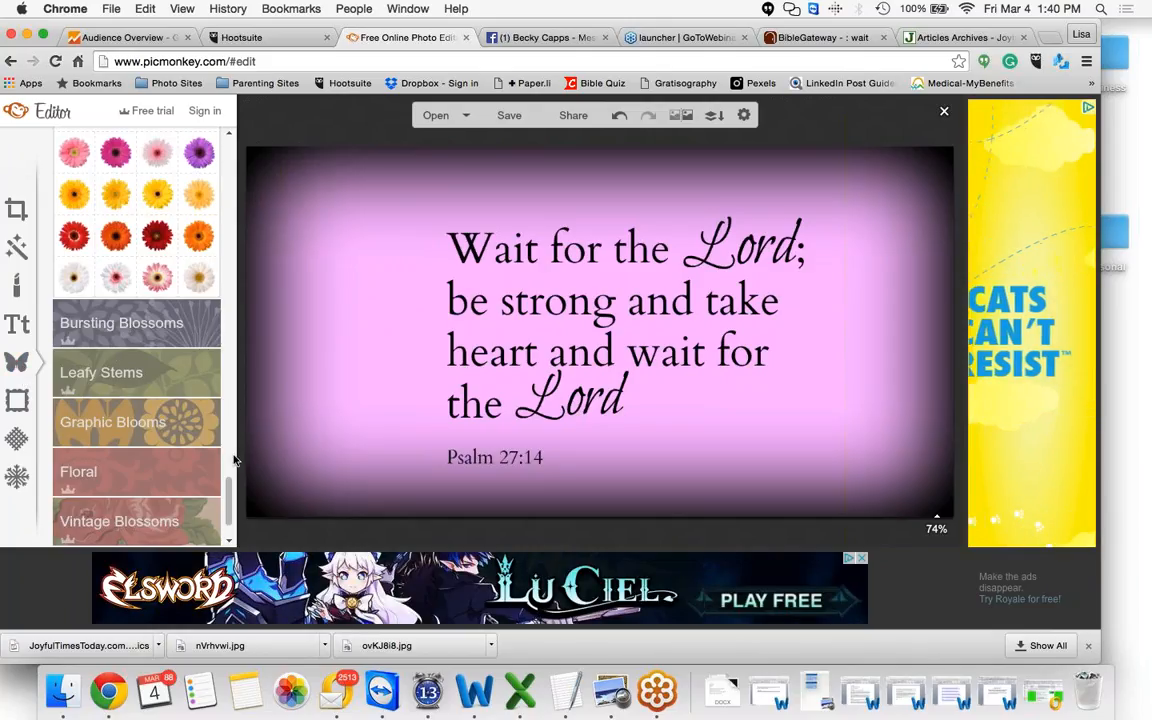
scroll(226, 428, up, 1)
scroll(226, 428, up, 20)
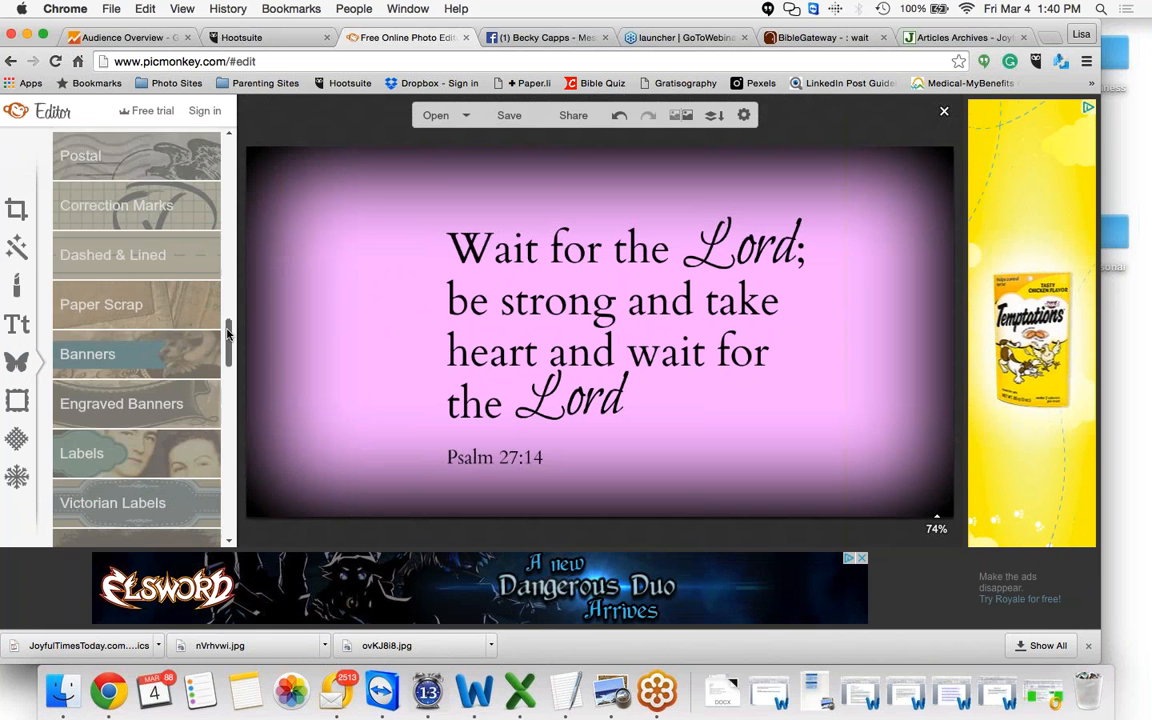
click(181, 188)
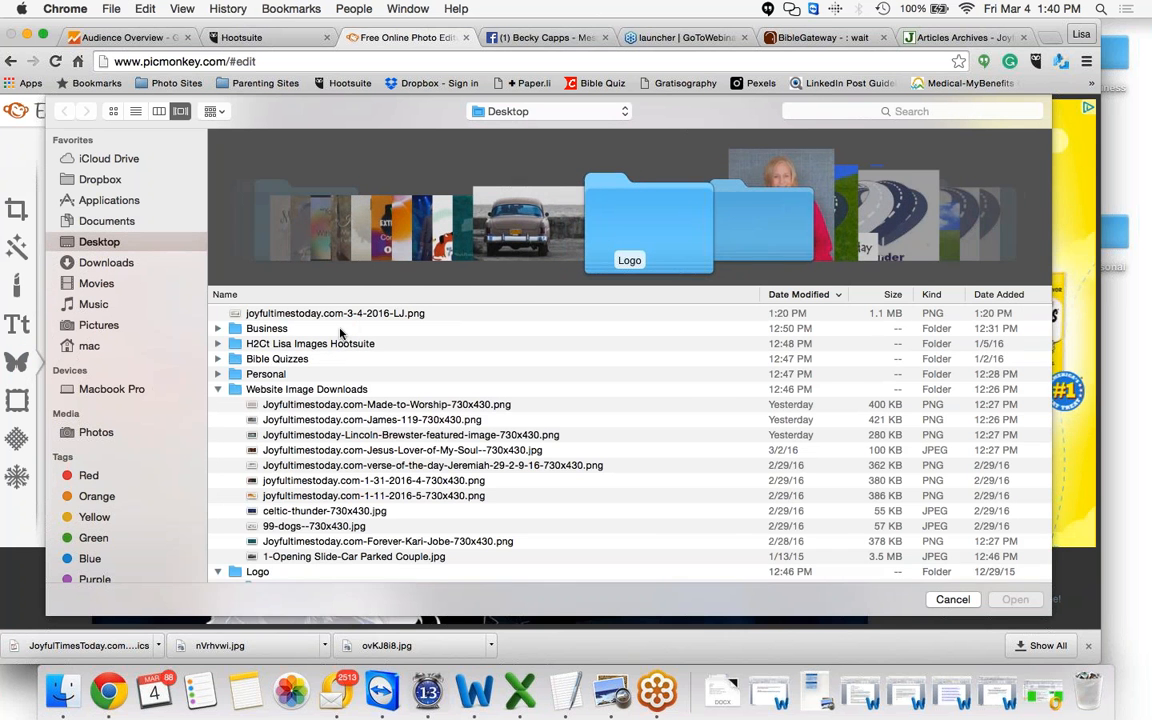
scroll(340, 333, down, 10)
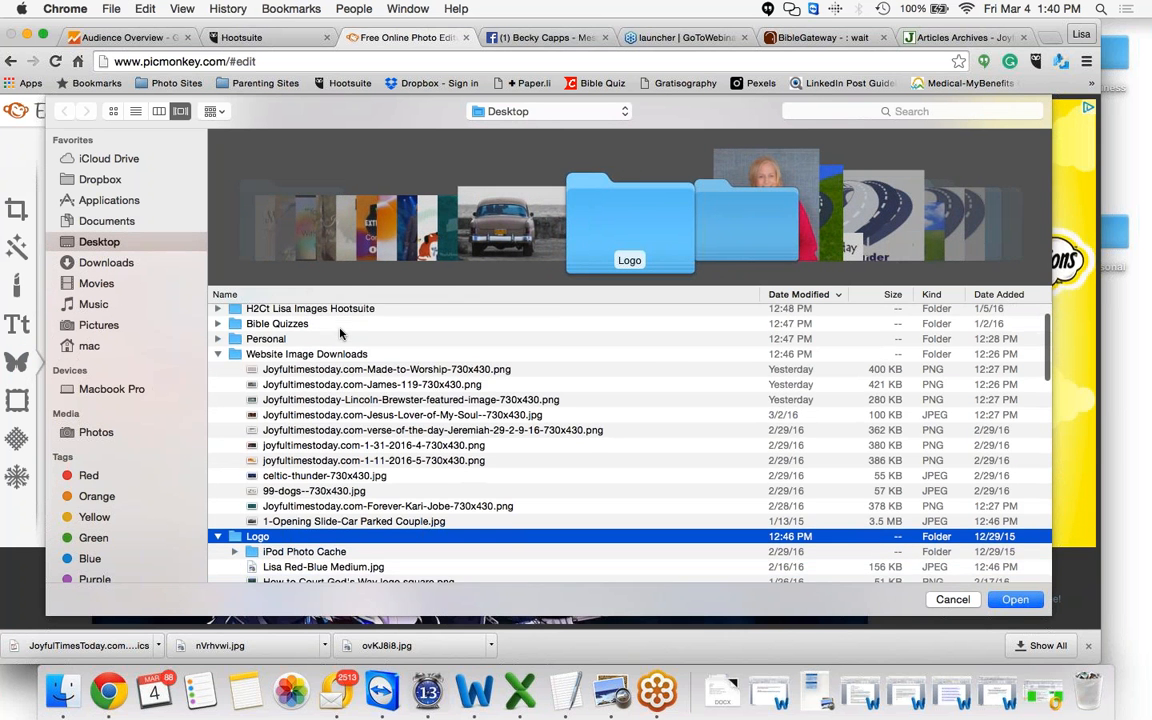
scroll(340, 333, down, 5)
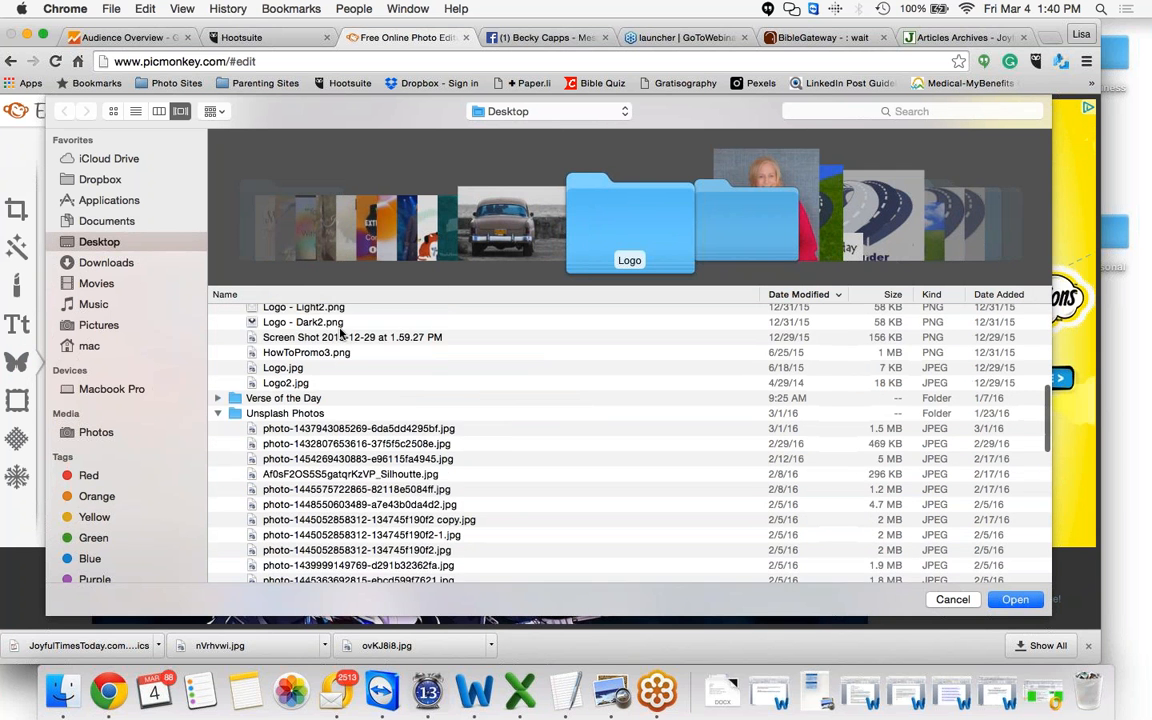
click(352, 349)
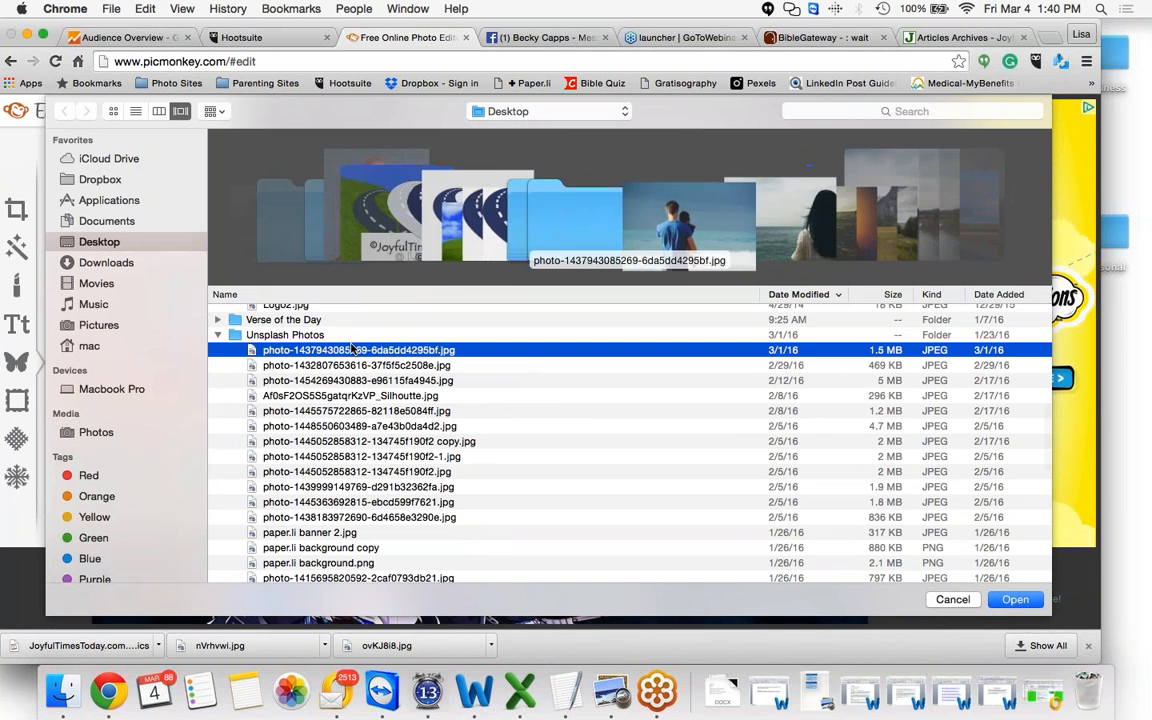
key(Down)
key(Down)
key(Down)
key(Down)
key(Down)
key(Down)
key(Down)
key(Down)
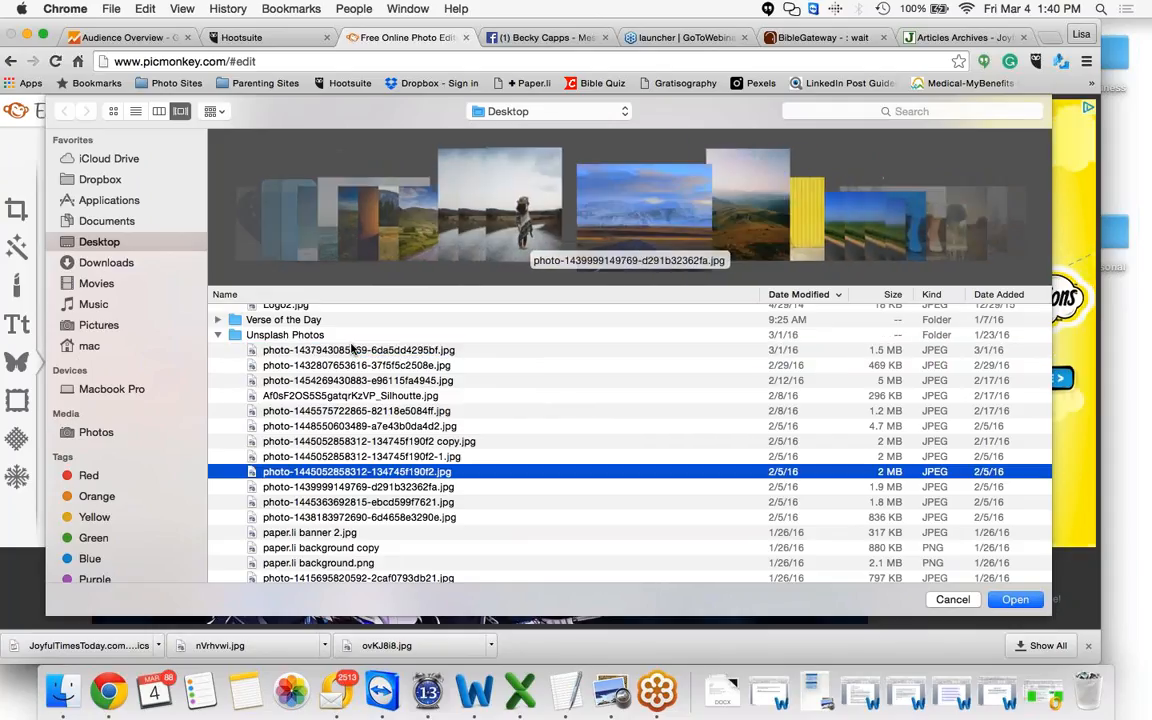
key(Down)
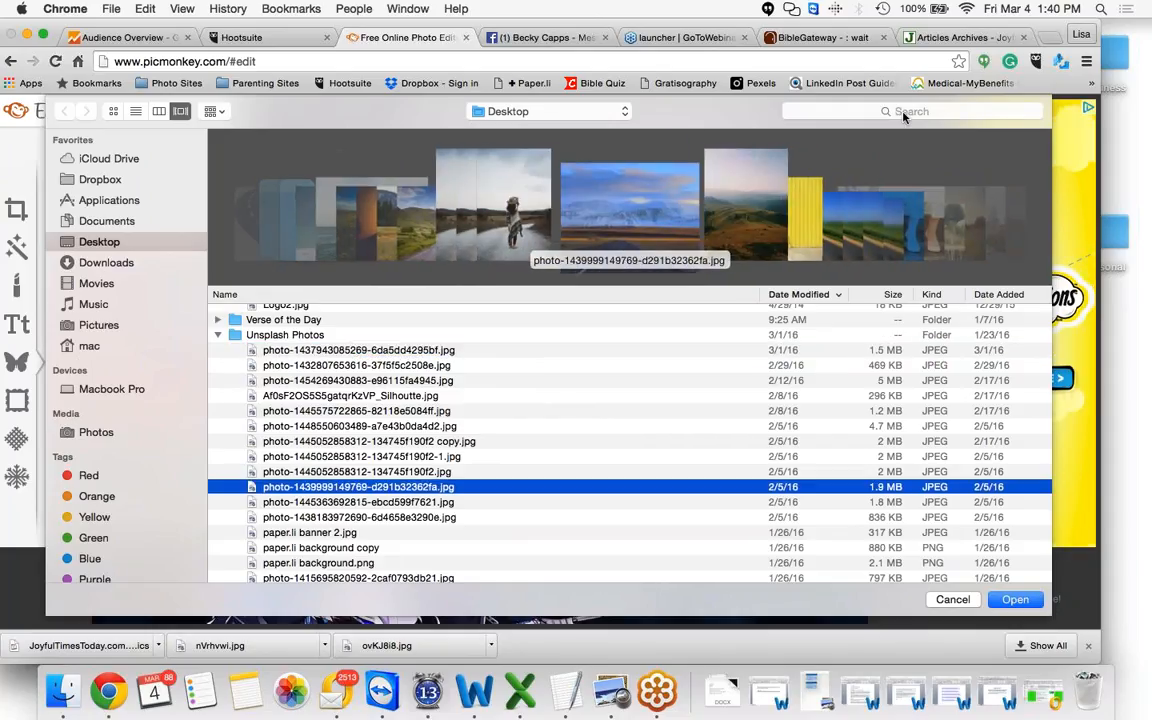
click(1069, 28)
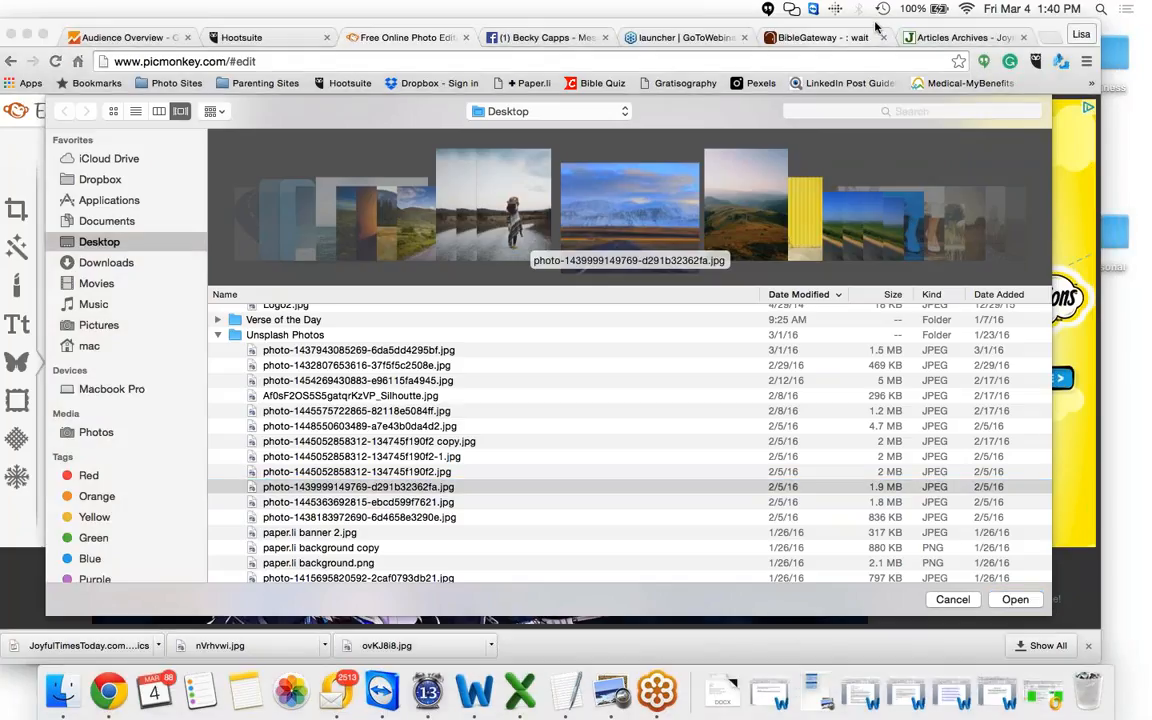
drag(873, 28, 797, 30)
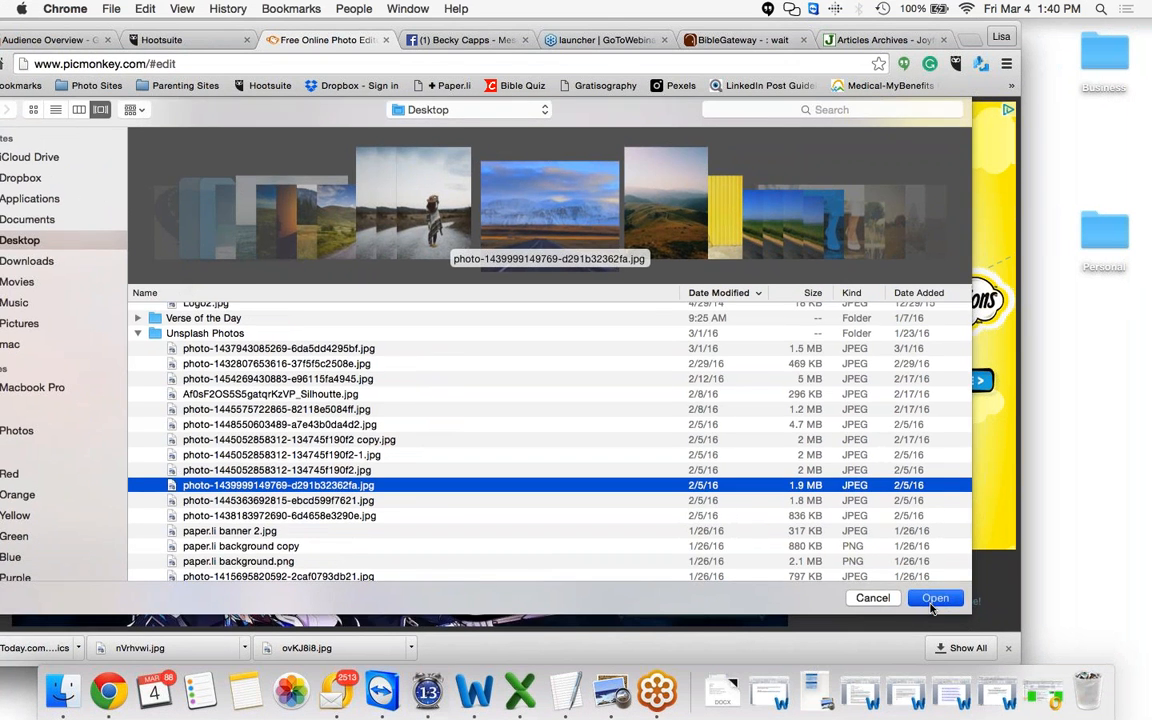
click(932, 604)
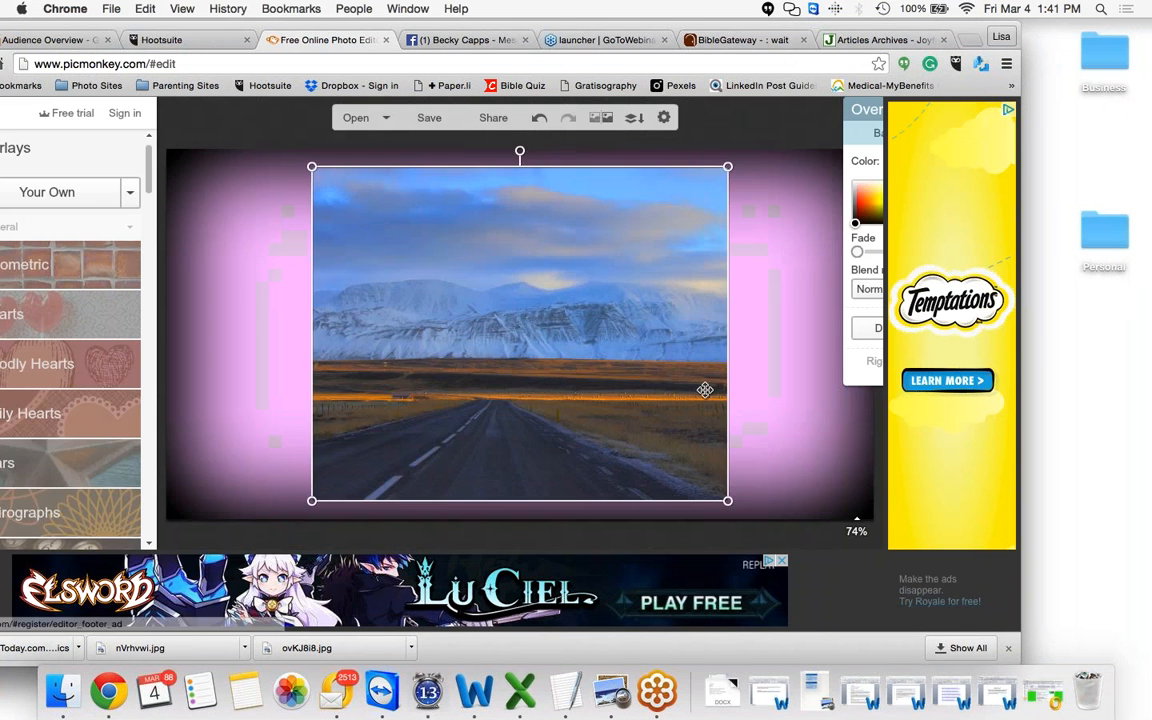
Stretch the landscape photo overlay from its corners to cover the whole graphic
drag(728, 163, 797, 110)
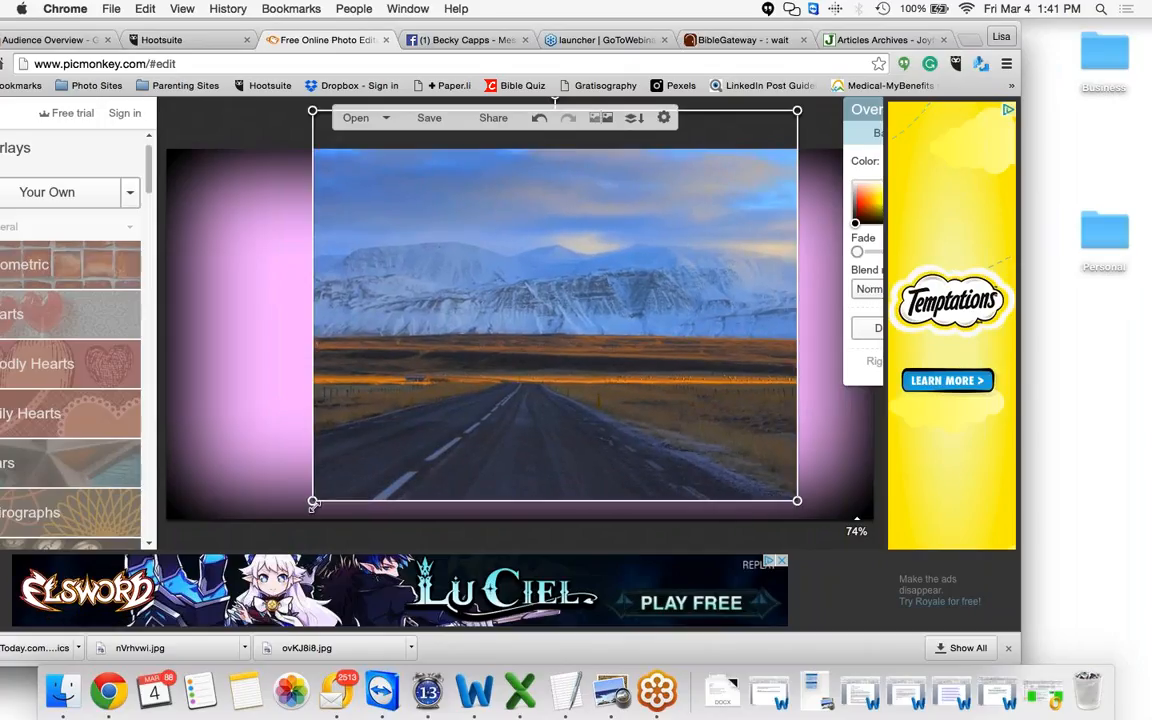
drag(310, 495, 165, 520)
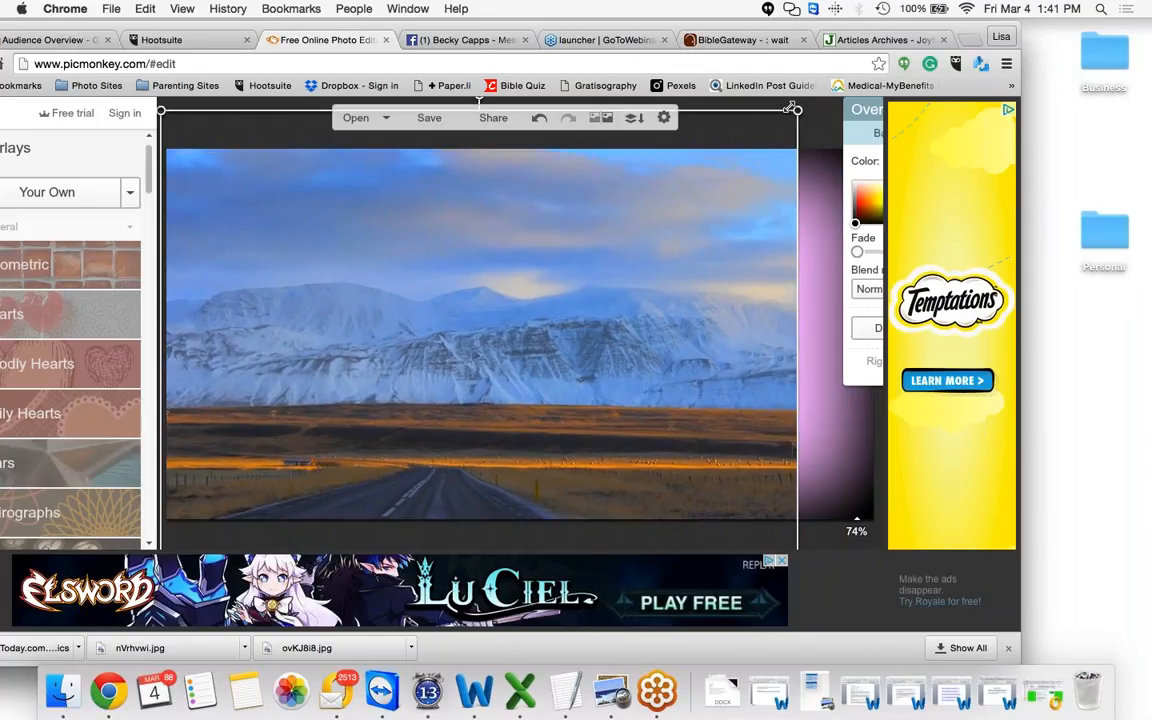
drag(796, 112, 875, 103)
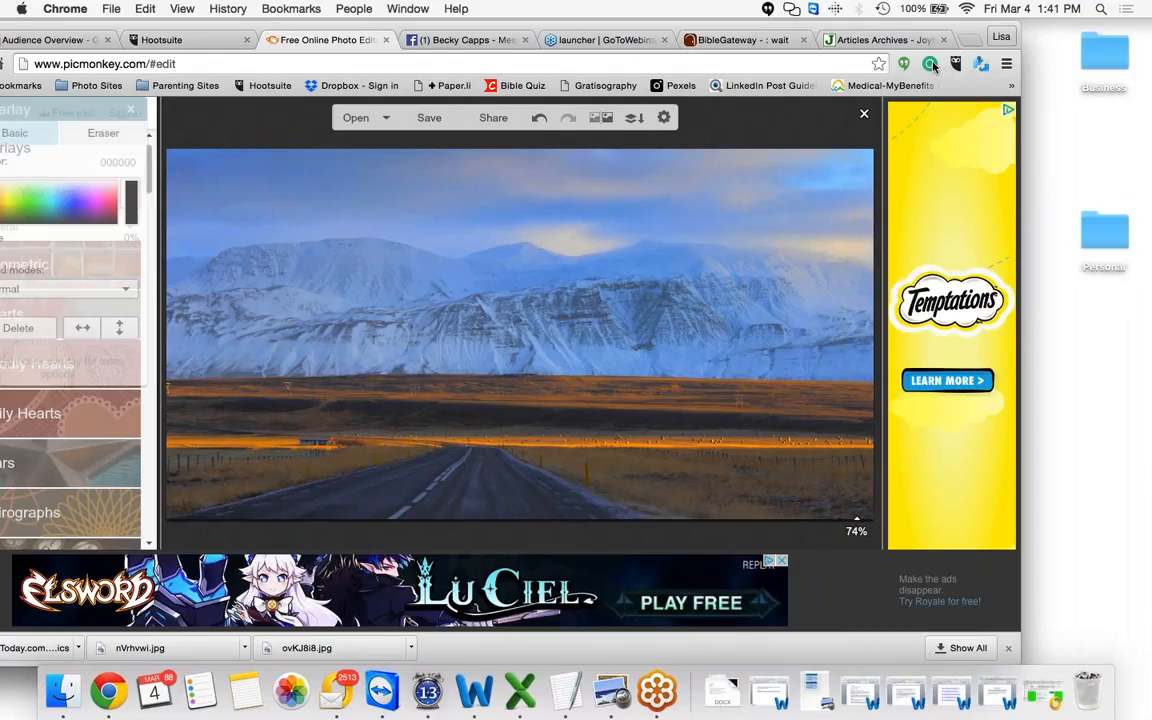
click(905, 133)
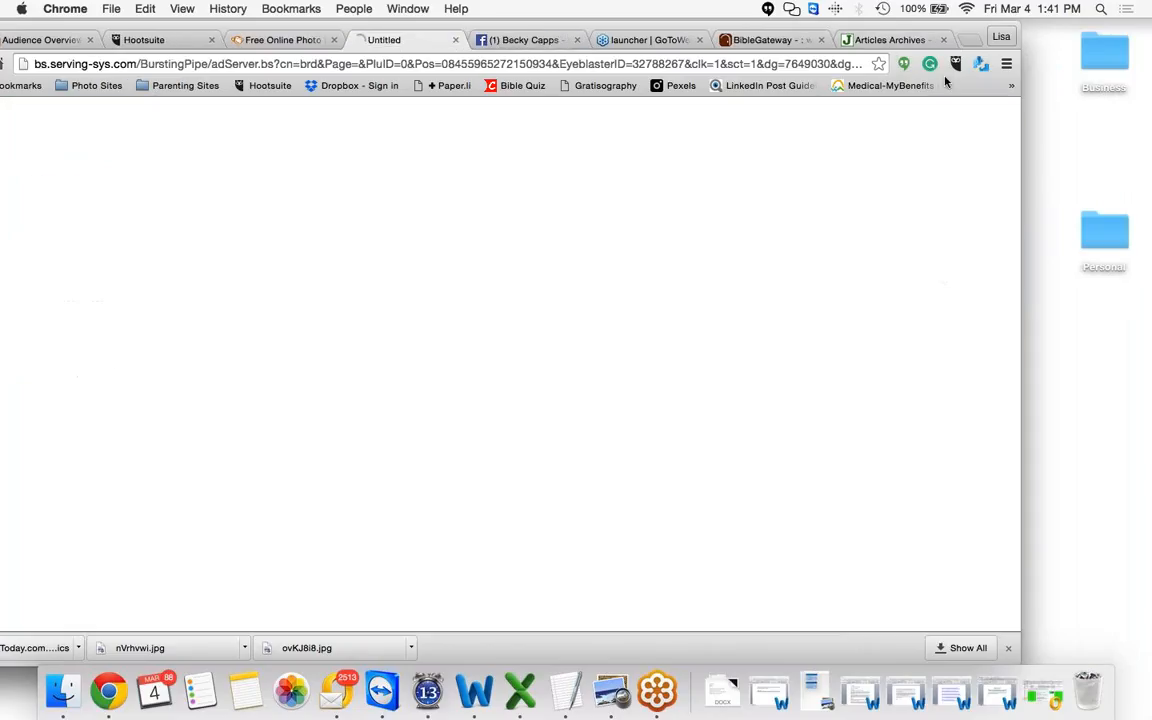
click(456, 40)
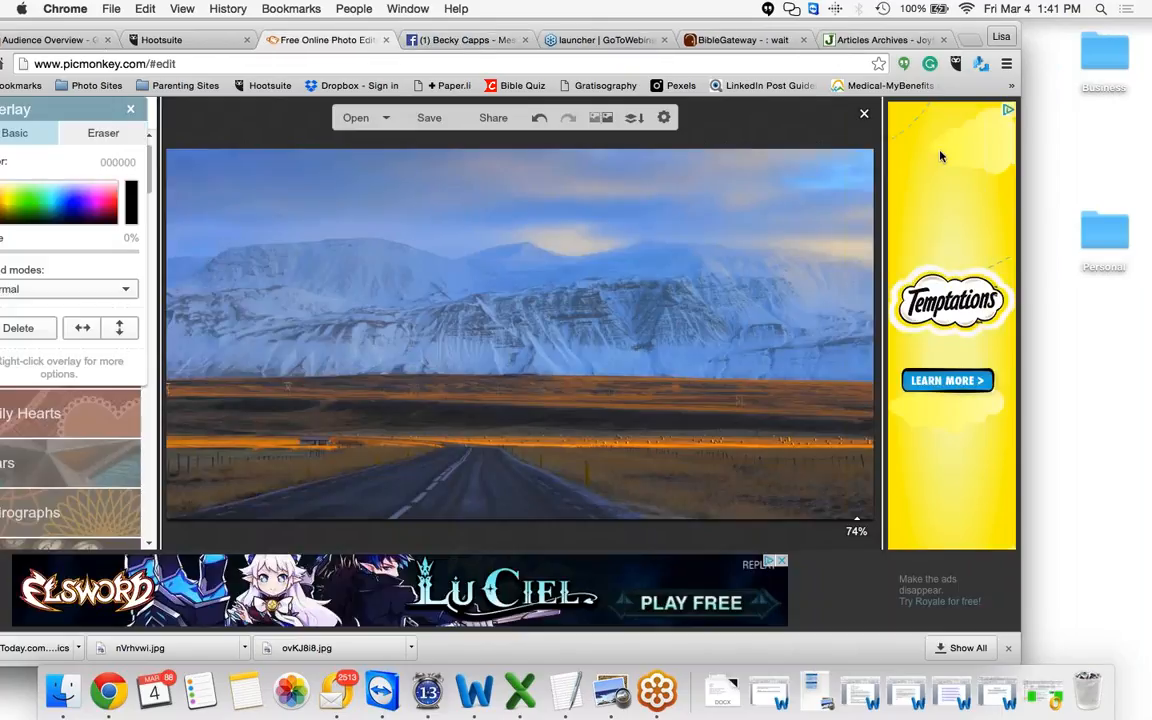
click(930, 428)
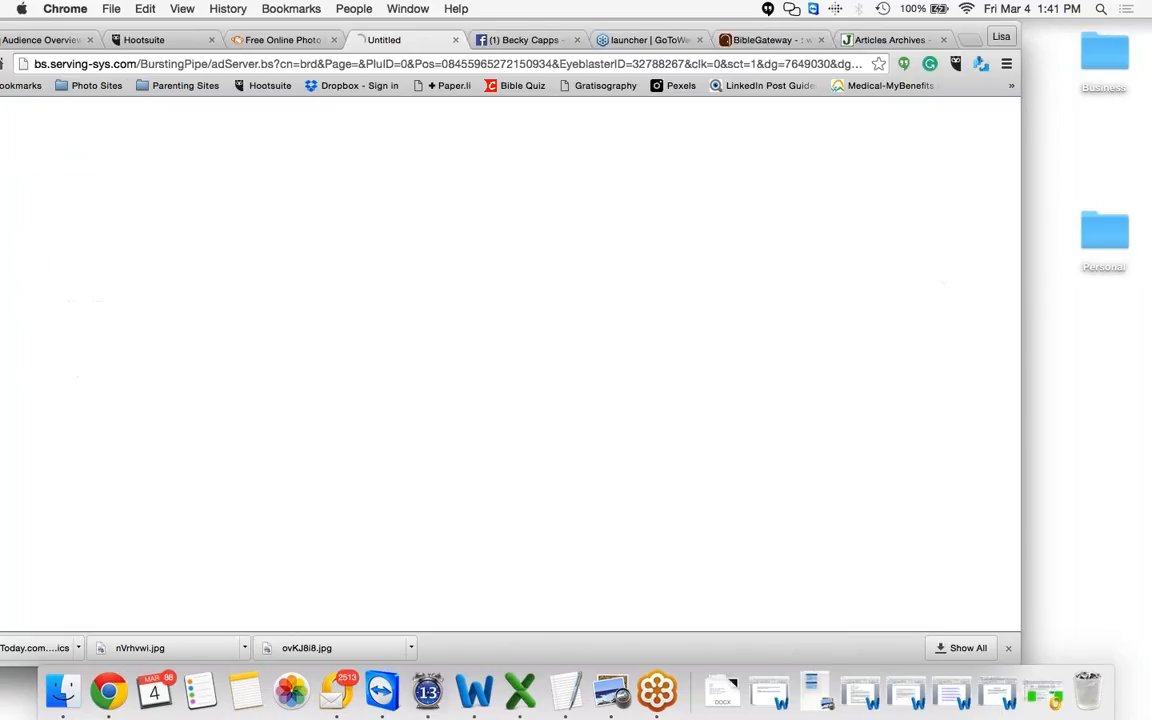
click(456, 40)
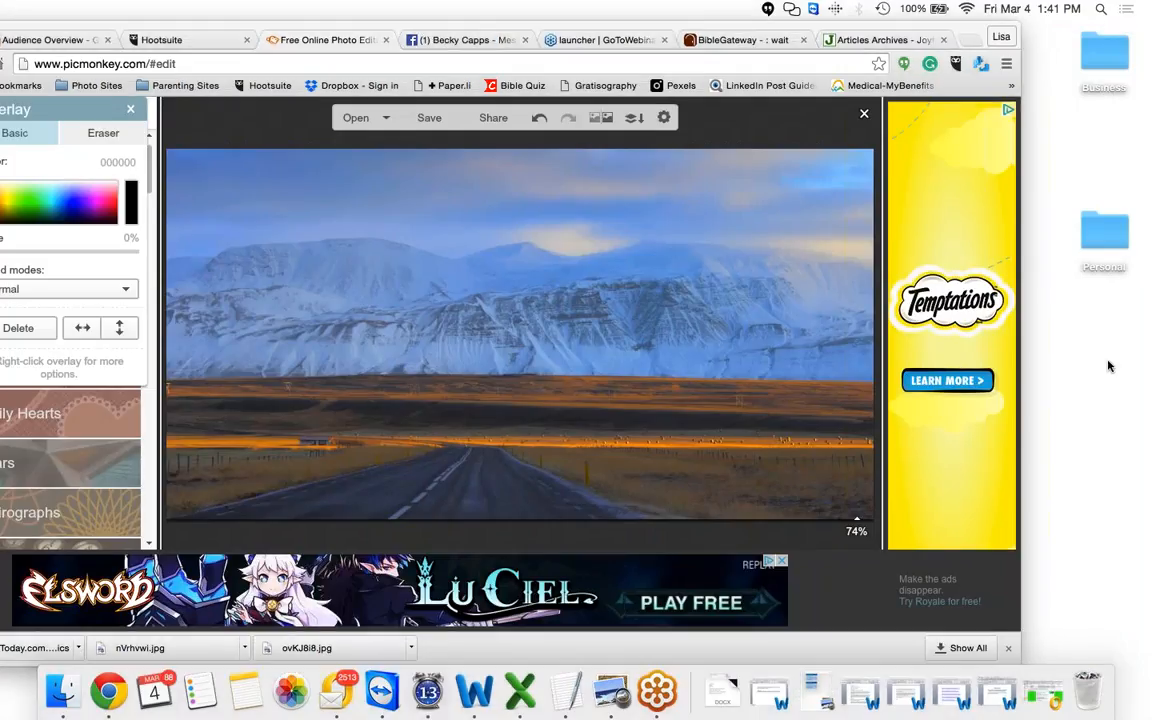
Resize the photo overlay slightly smaller from its lower-right corner
click(846, 495)
drag(878, 547, 835, 522)
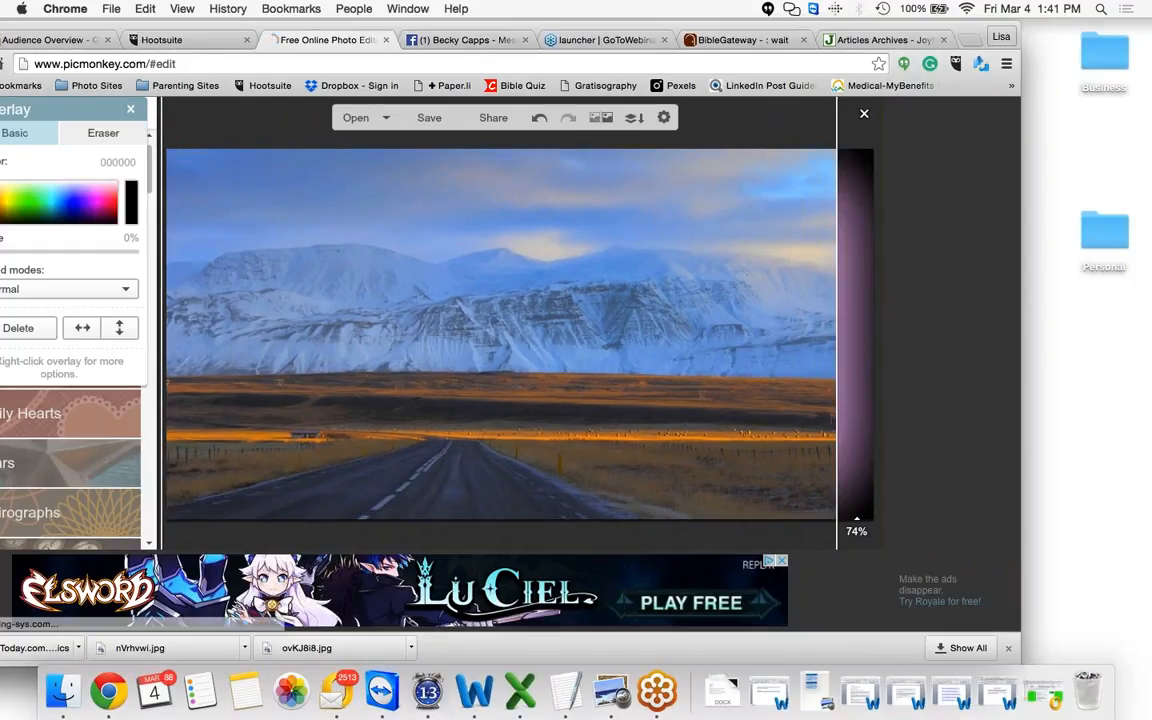
click(861, 406)
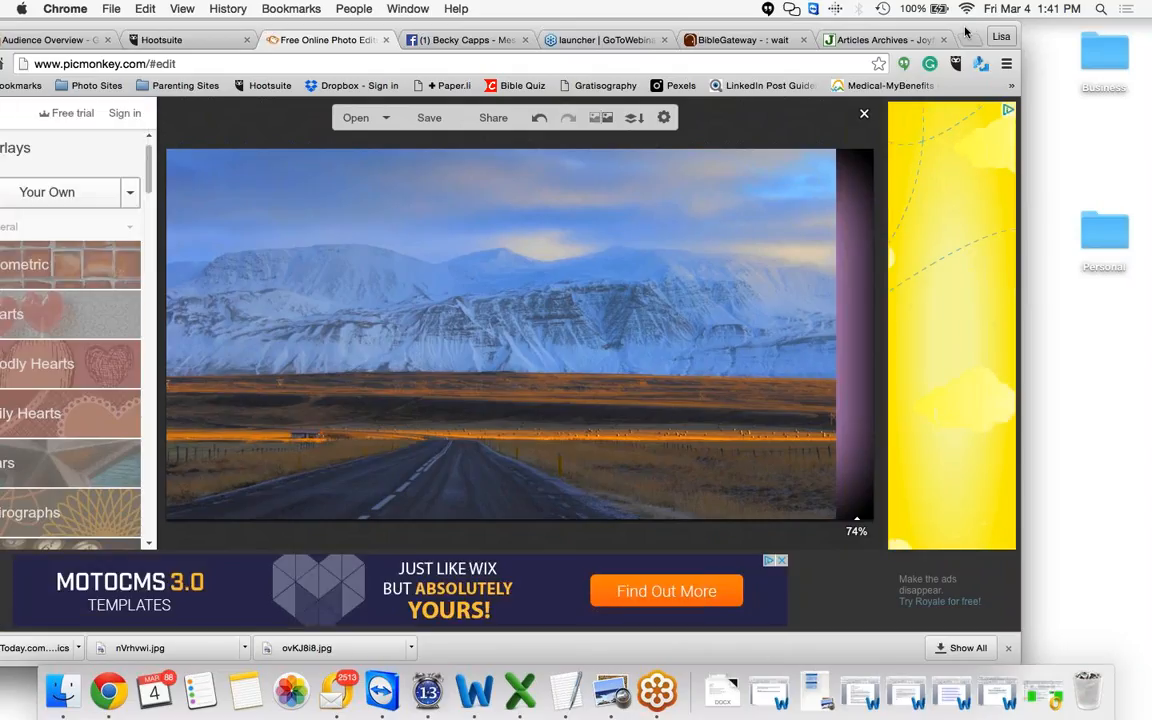
drag(955, 33, 994, 14)
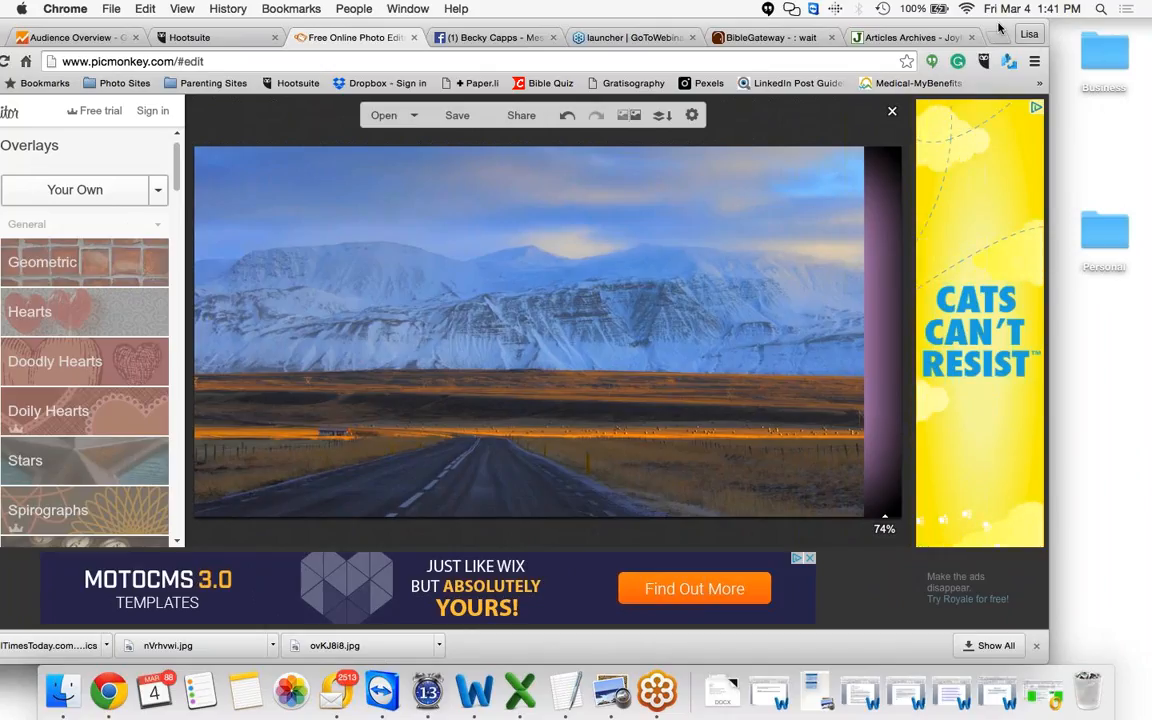
drag(999, 28, 920, 28)
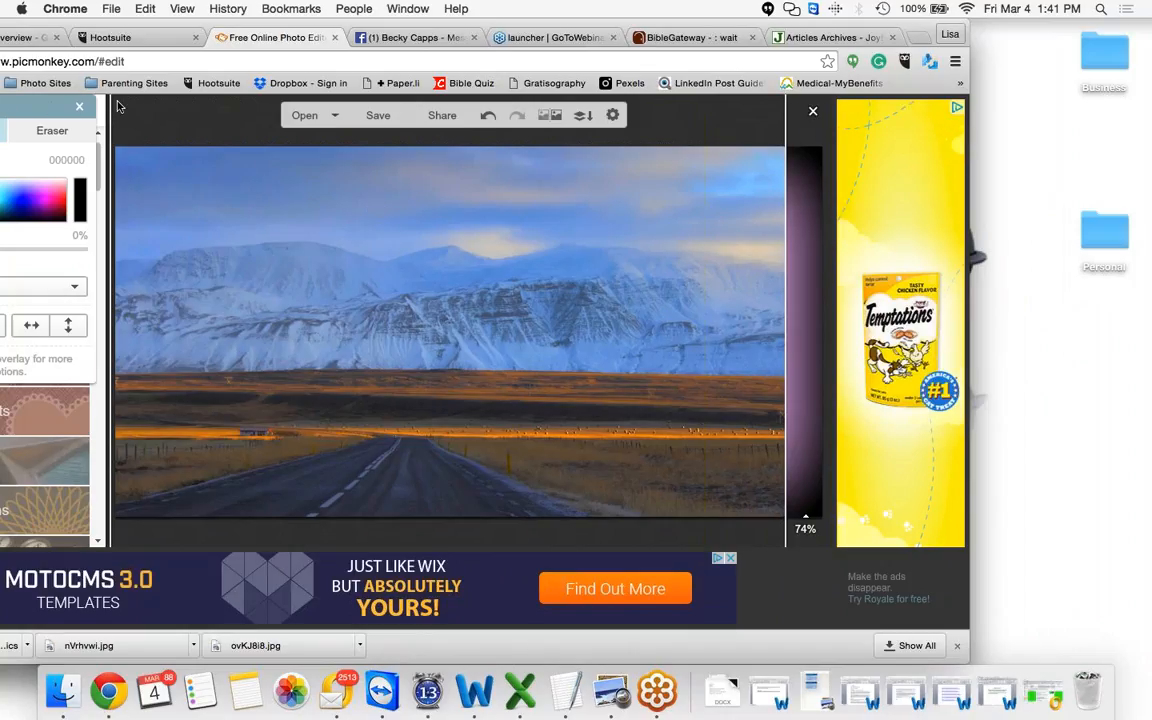
Fade the landscape photo overlay to 49% so the verse text shows through
drag(95, 106, 880, 106)
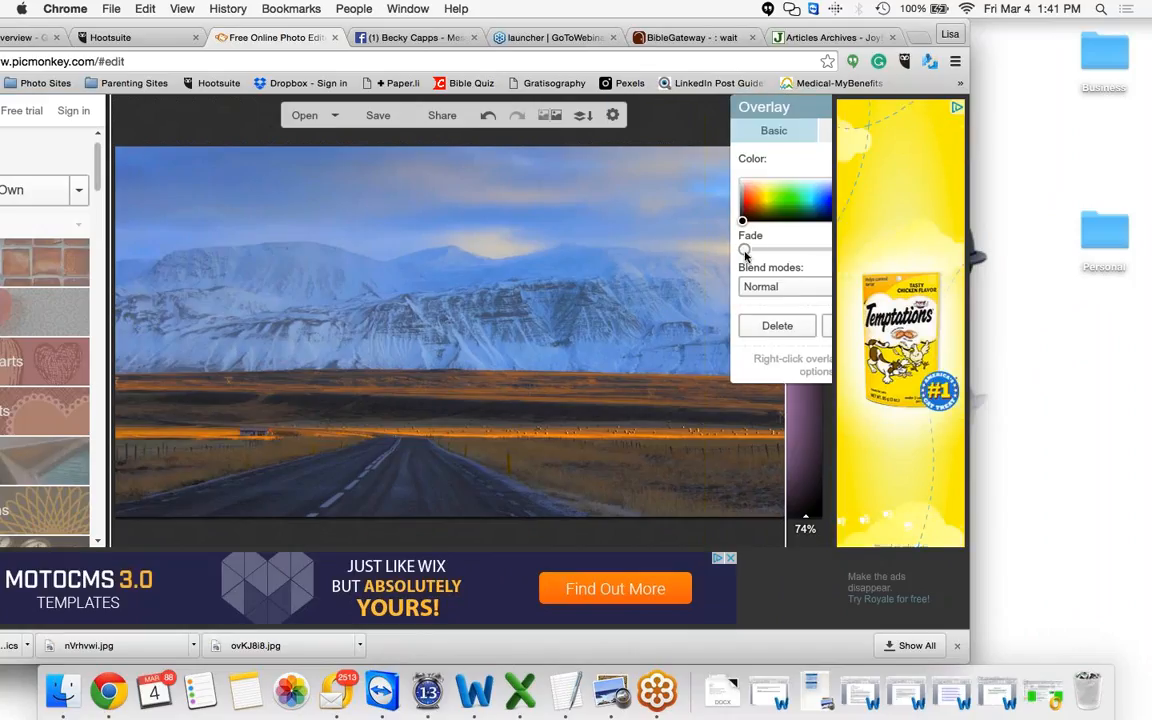
drag(745, 250, 818, 252)
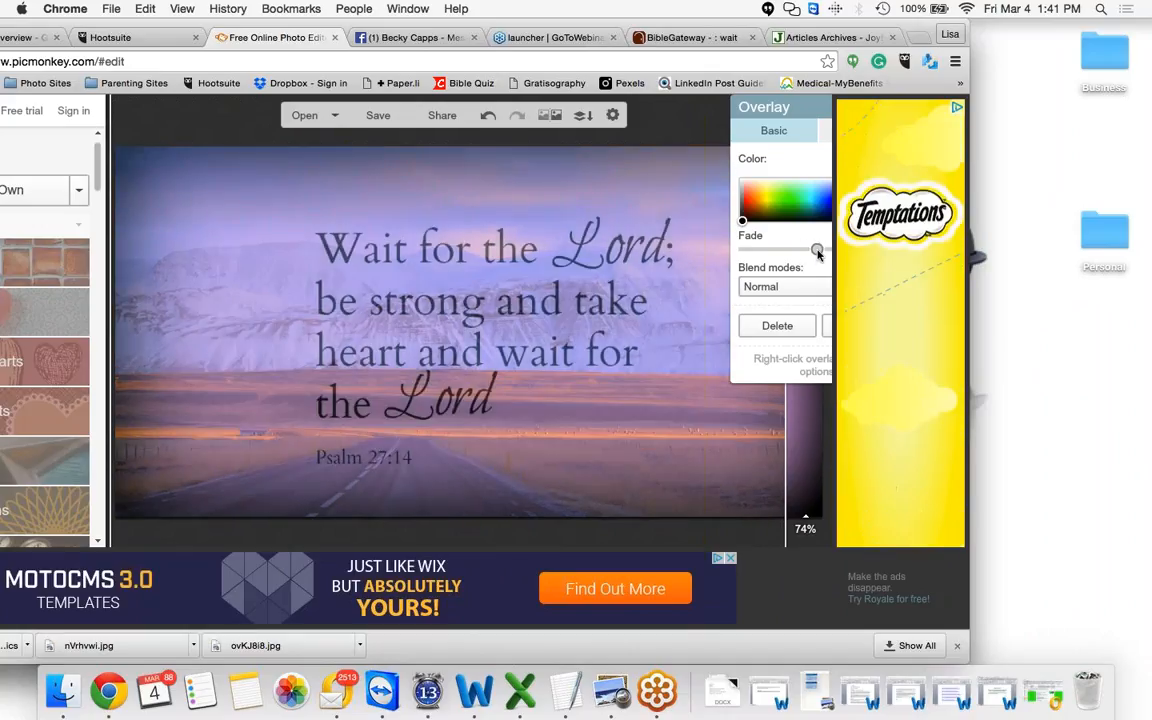
Stretch the photo overlay's right edge to cover the graphic's right side
click(807, 440)
click(783, 494)
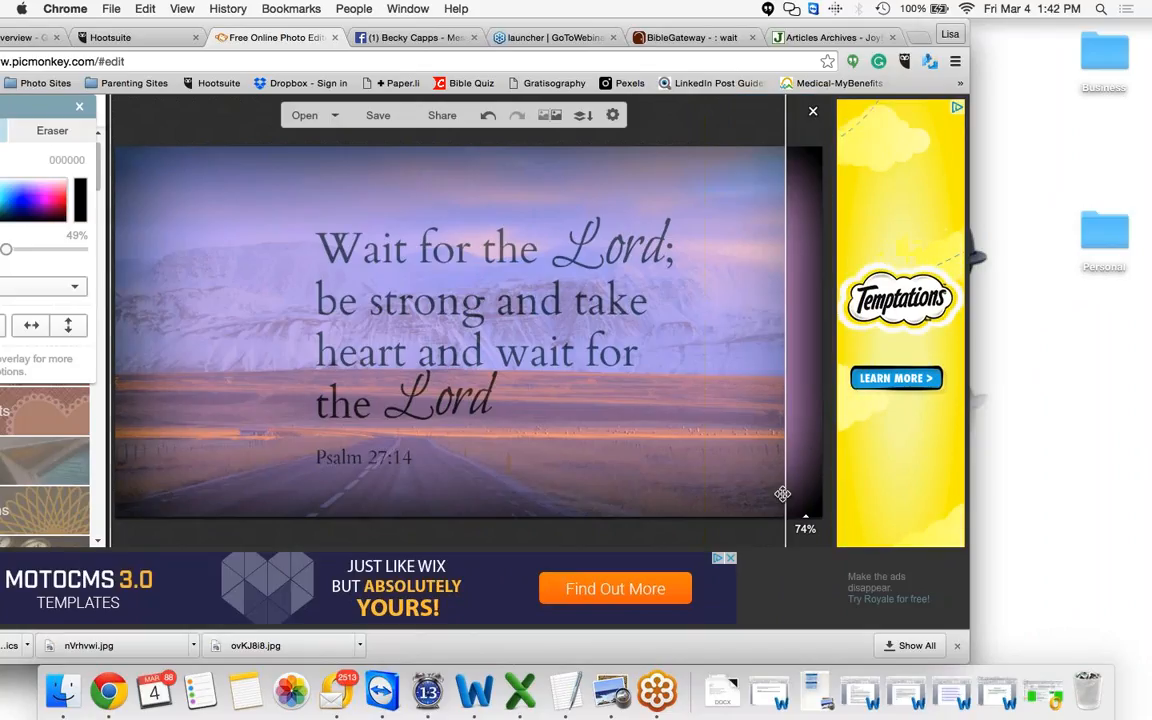
drag(786, 528, 820, 528)
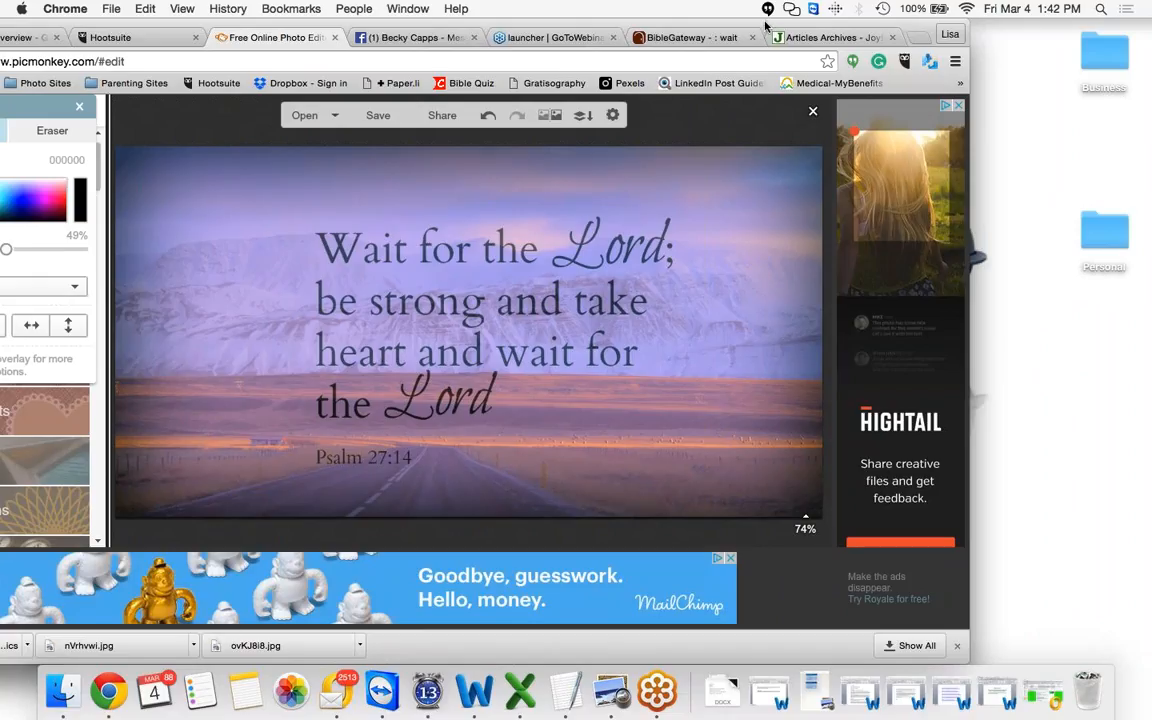
Undo the photo overlay's fade, resizing and placement, removing the landscape photo from the graphic
drag(766, 26, 906, 9)
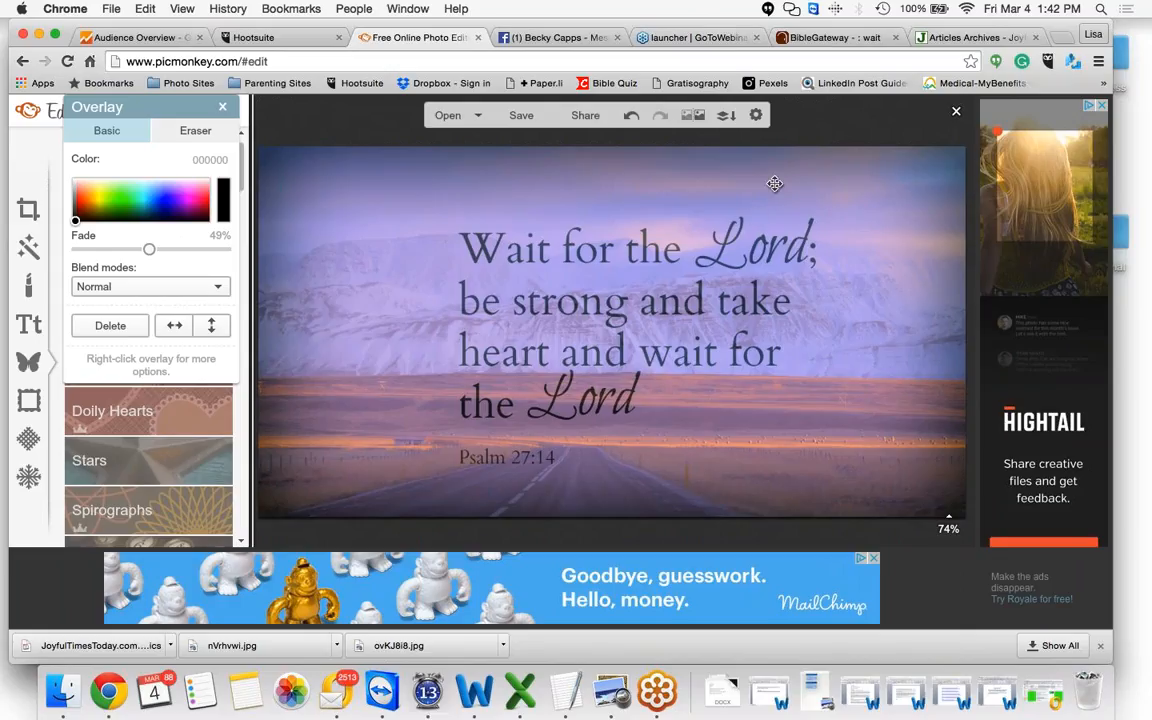
click(631, 117)
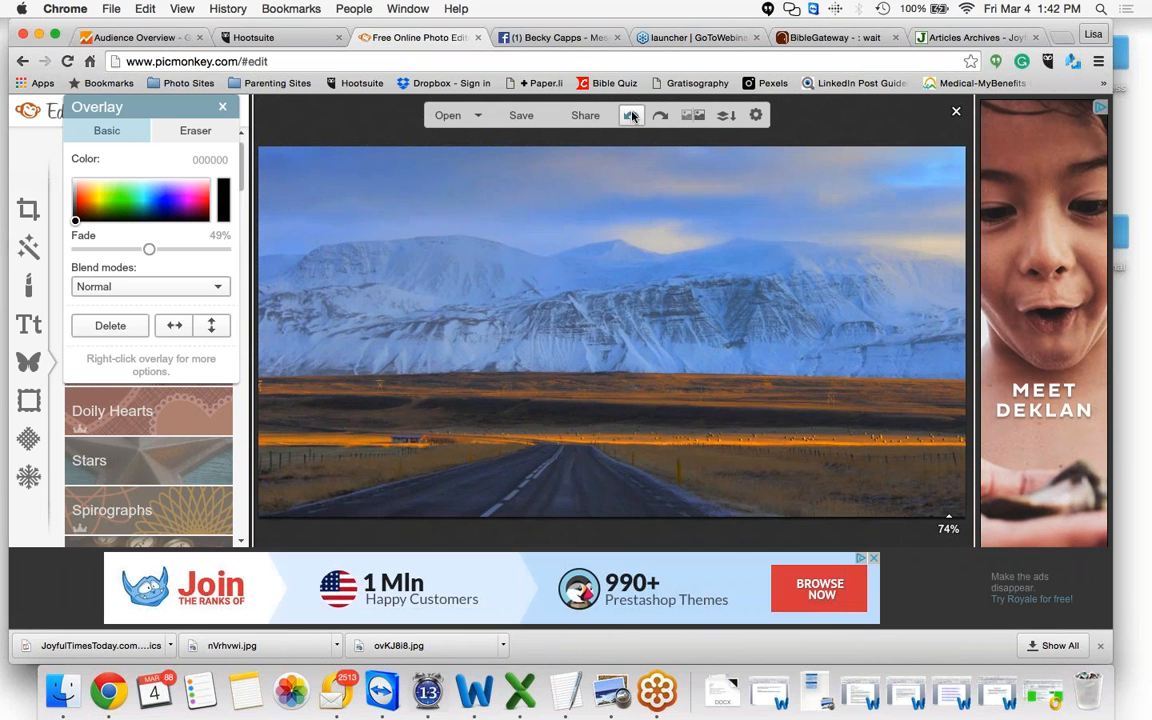
click(631, 117)
click(631, 117)
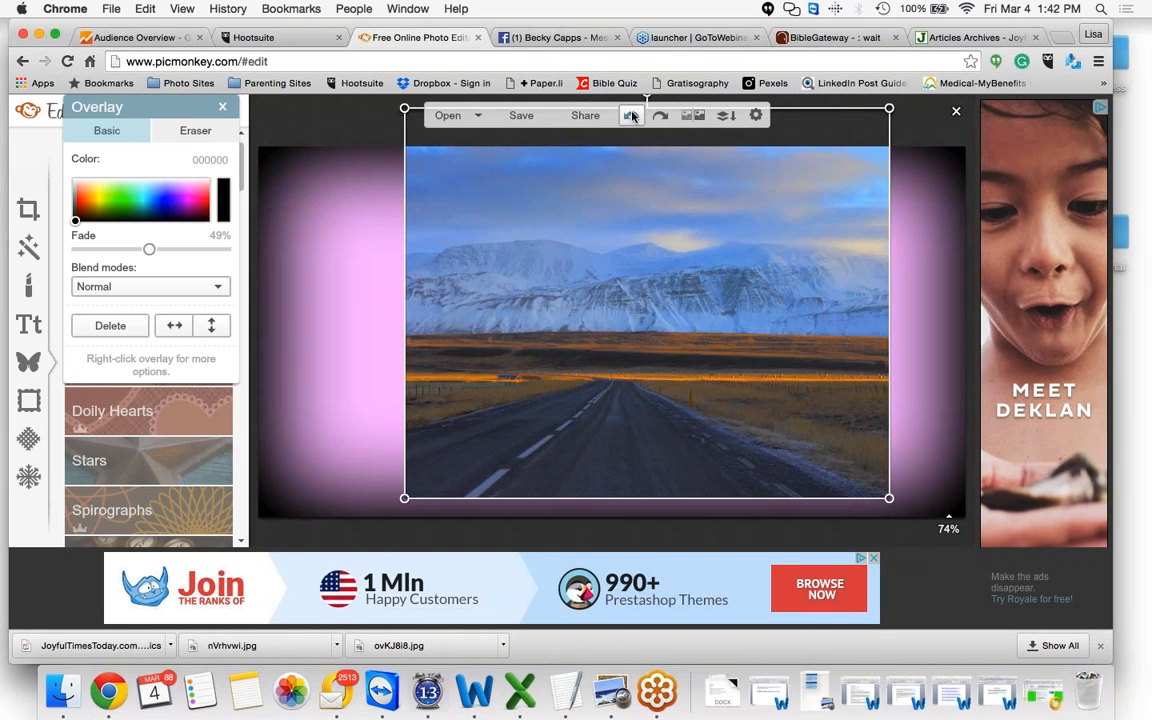
click(631, 117)
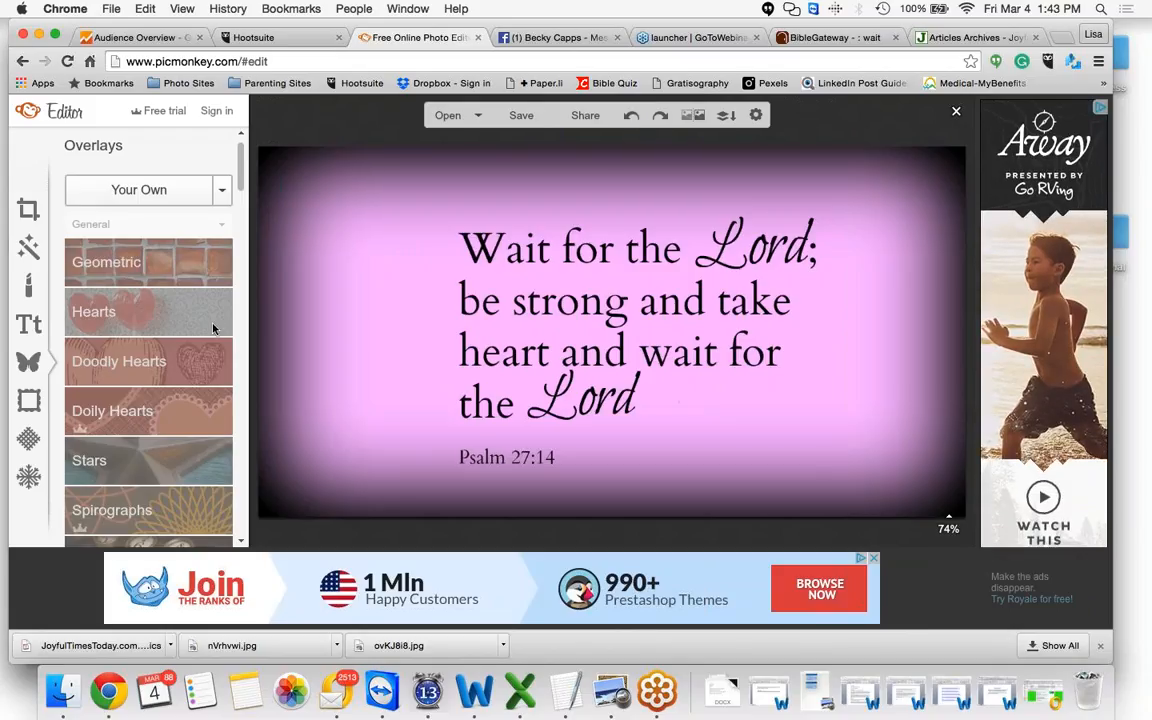
Browse the overlay categories, then open Effects and scroll through its list
drag(241, 180, 241, 226)
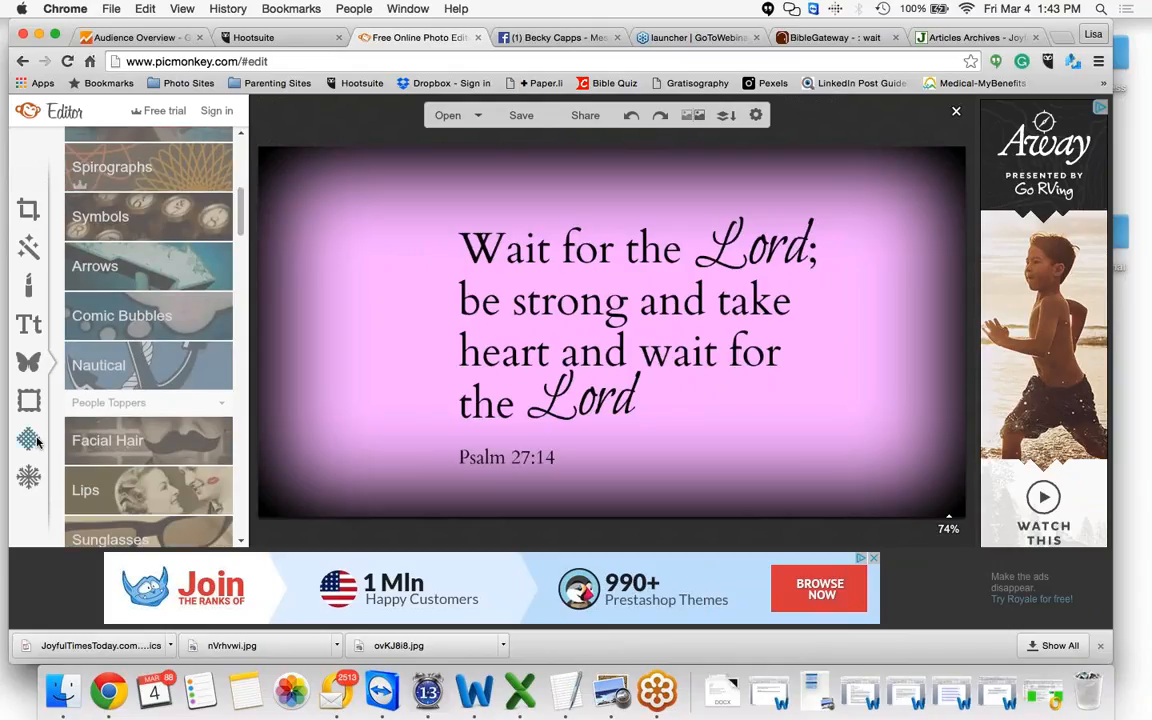
click(26, 247)
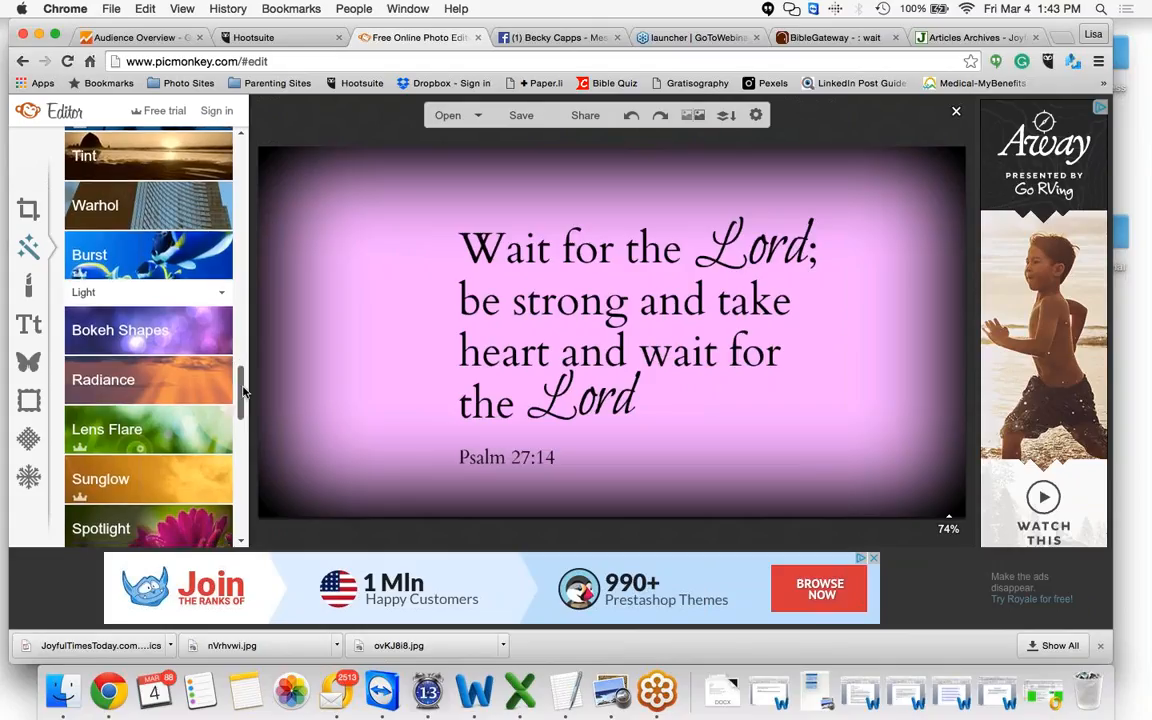
drag(243, 381, 240, 456)
scroll(216, 440, down, 5)
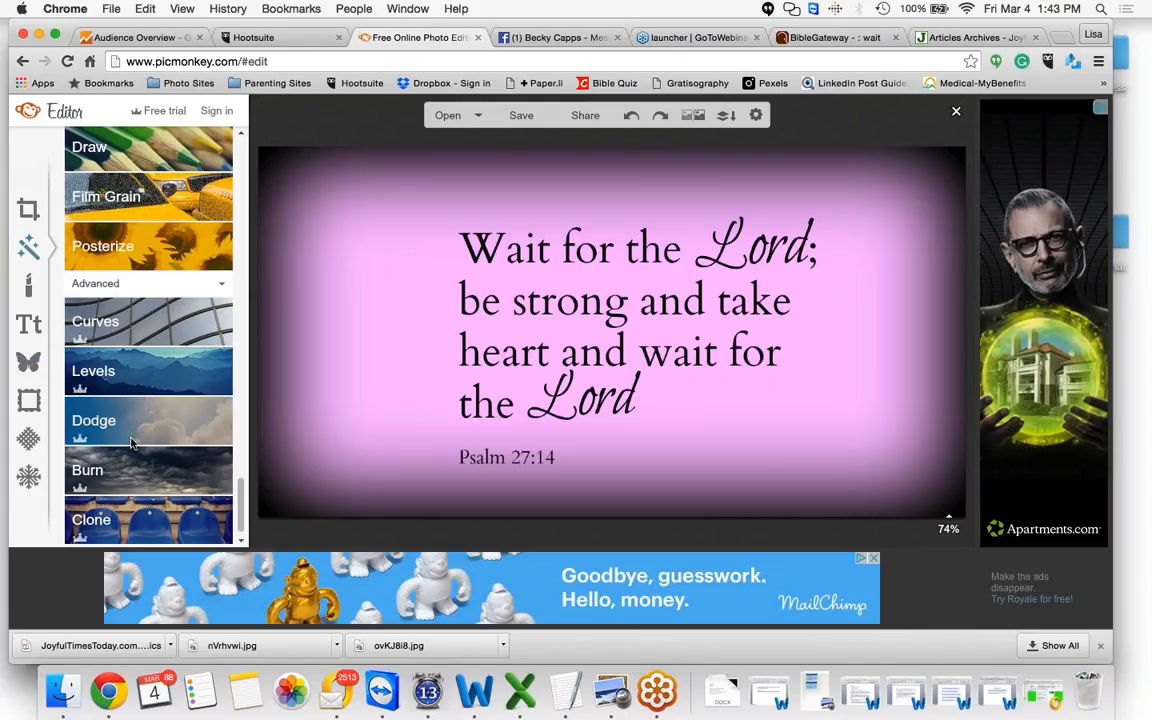
click(161, 535)
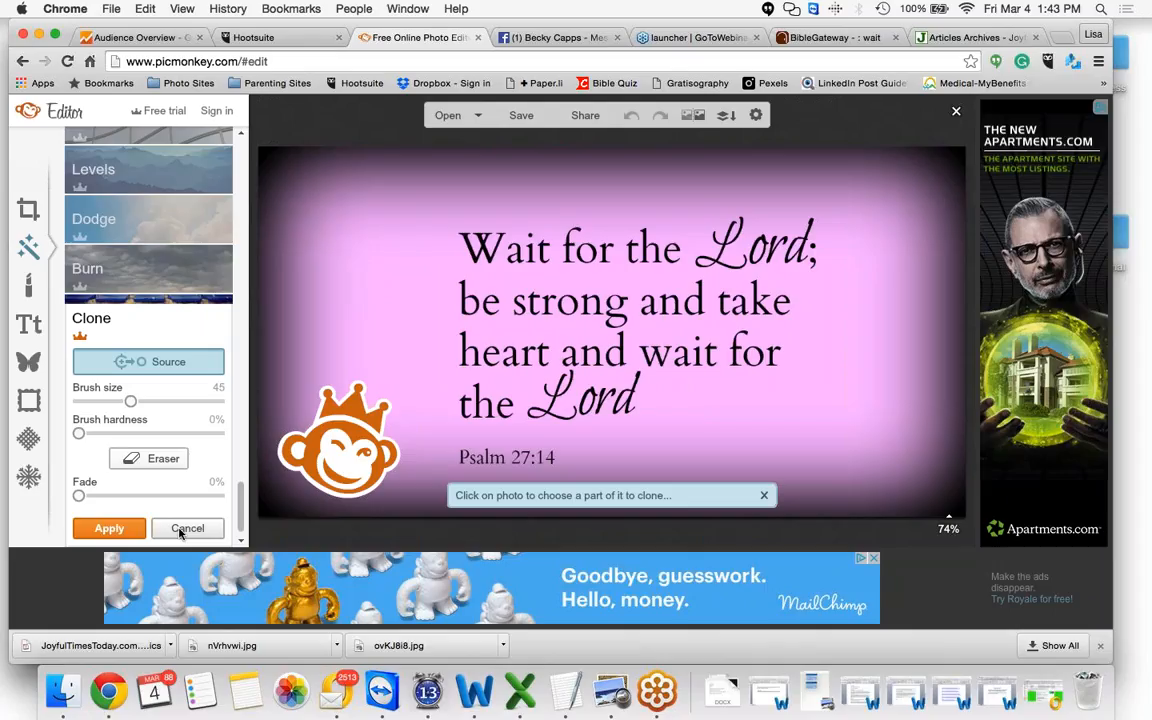
click(764, 497)
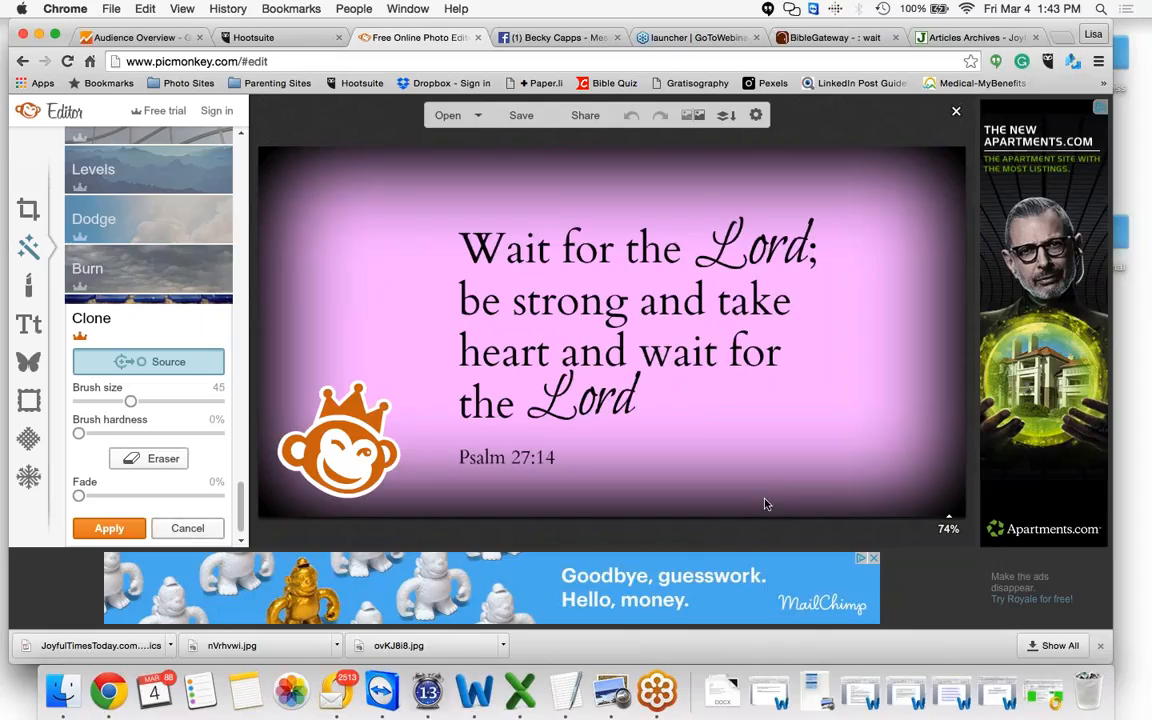
click(185, 530)
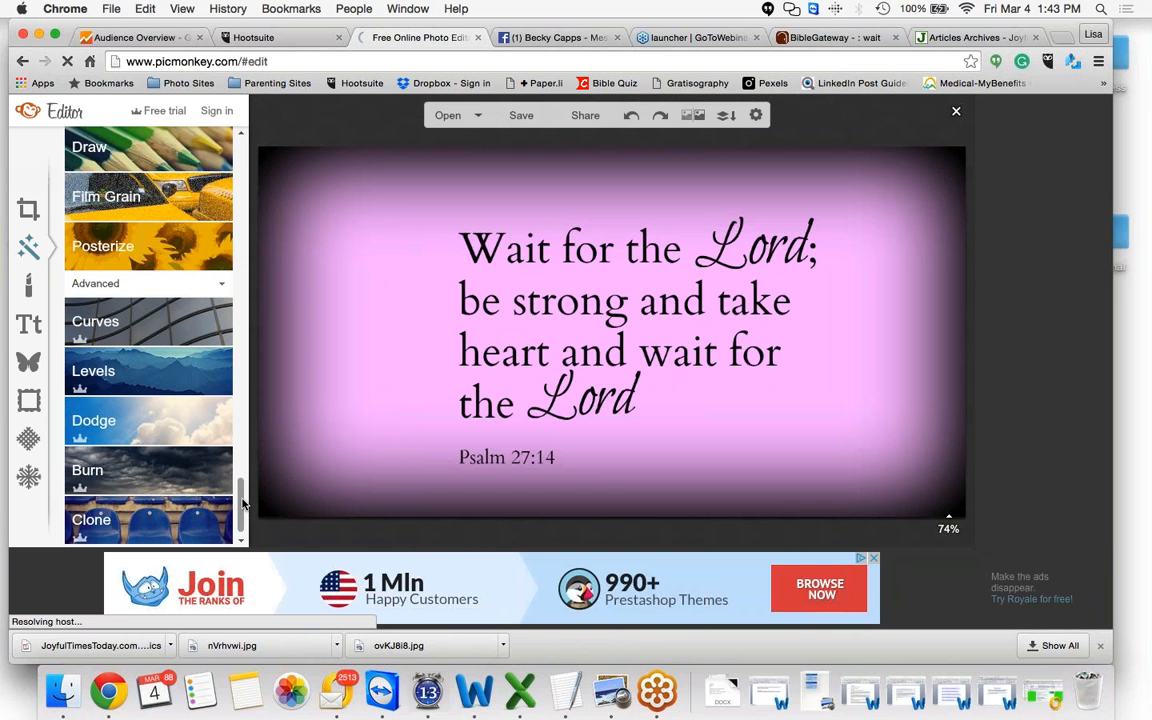
Scroll back up through the Effects list
drag(242, 503, 243, 470)
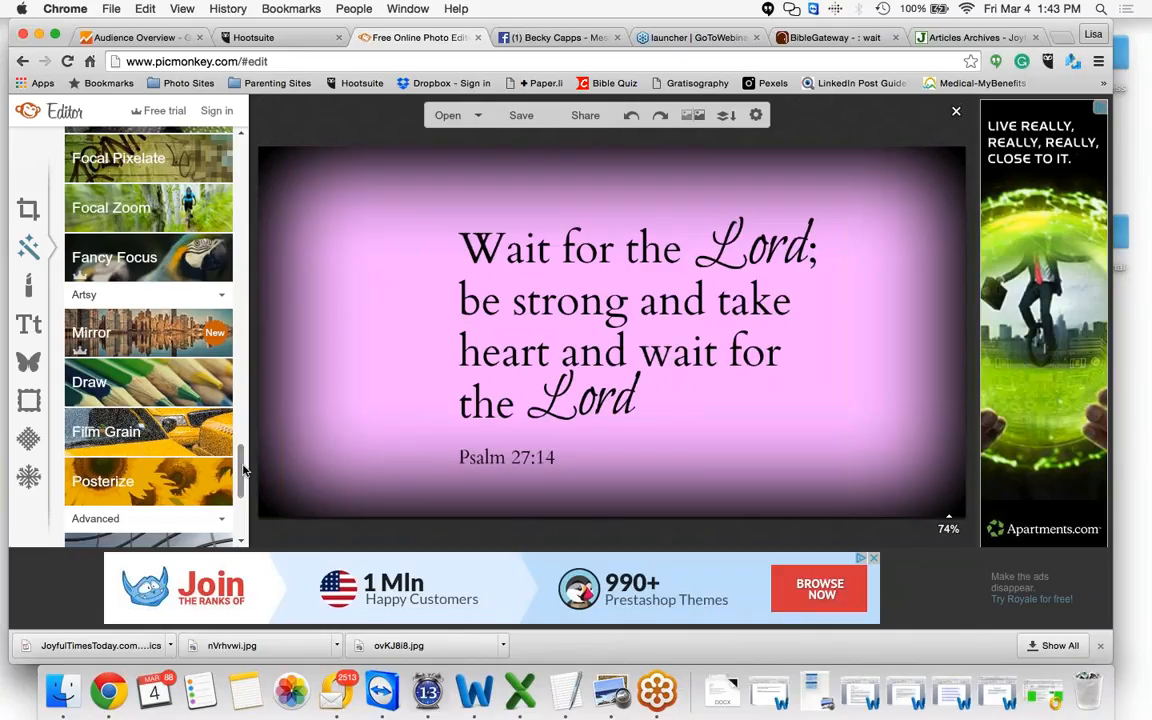